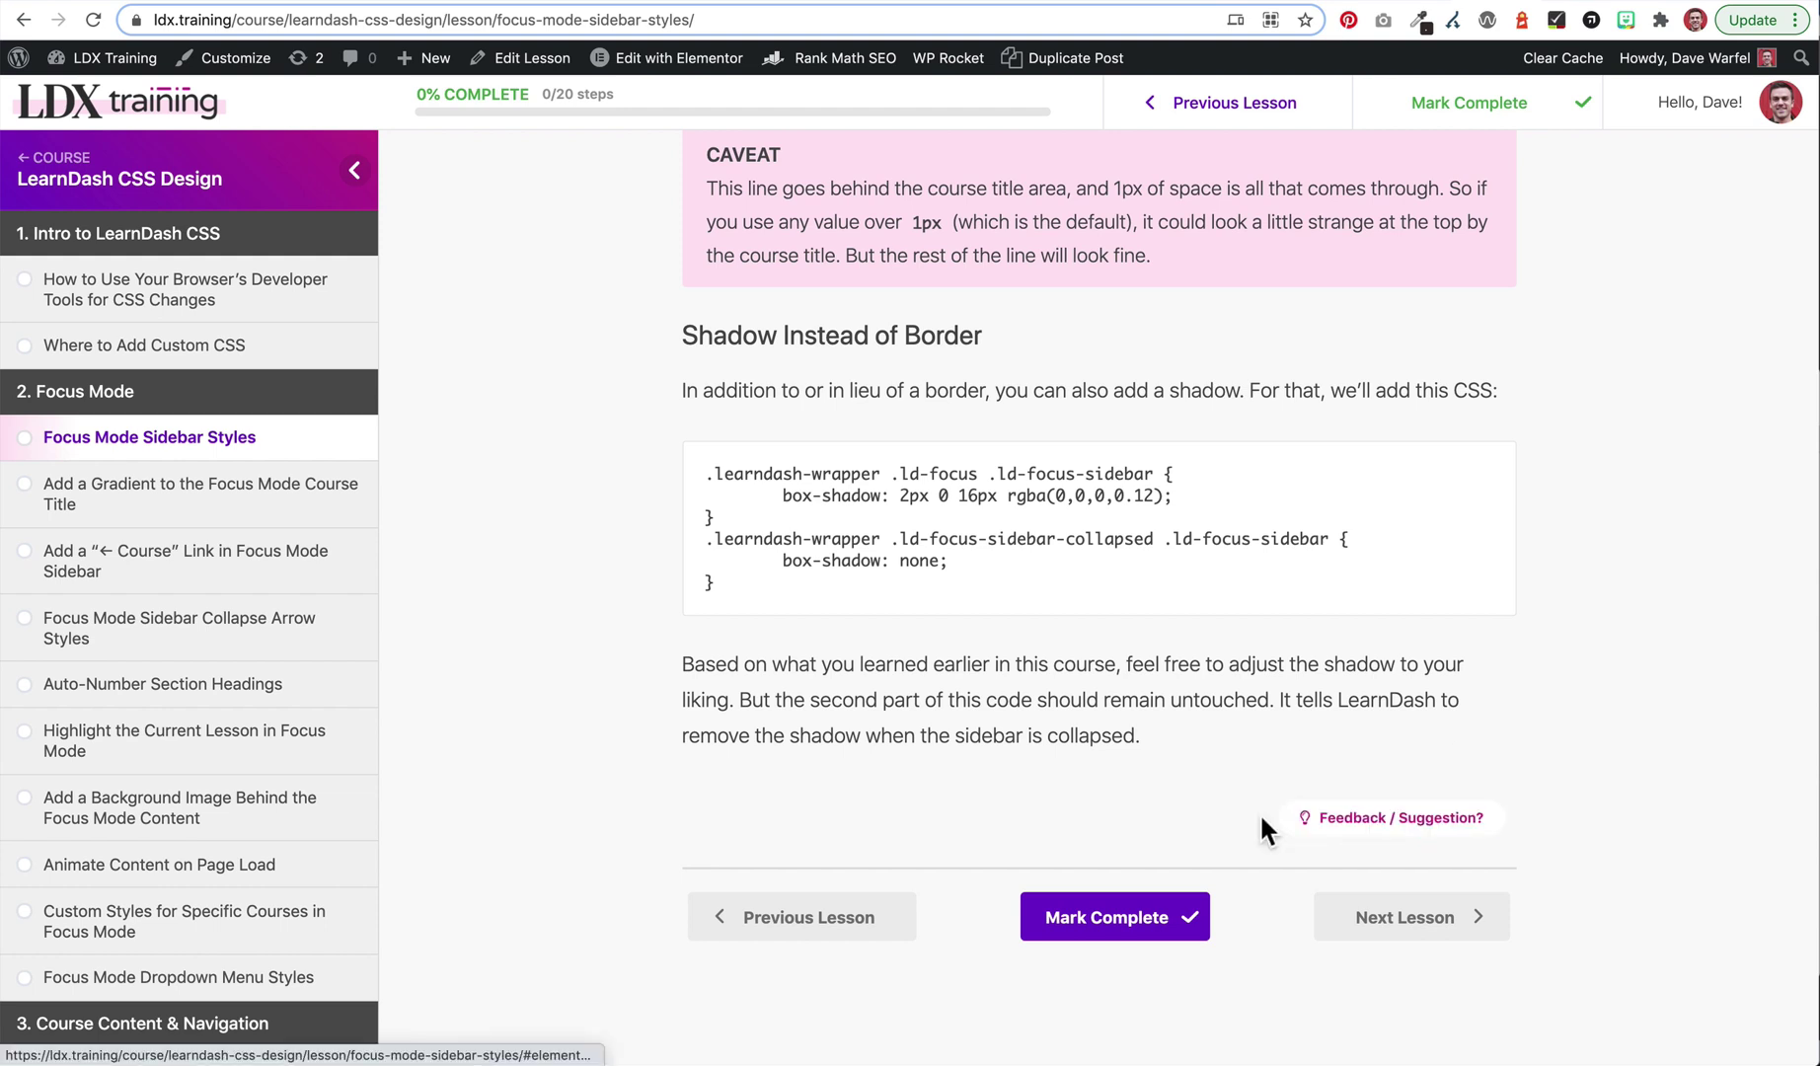
- Open the lesson's Feedback / Suggestion popup and type the test message 'asdf asdfa sd'
left_click(1382, 825)
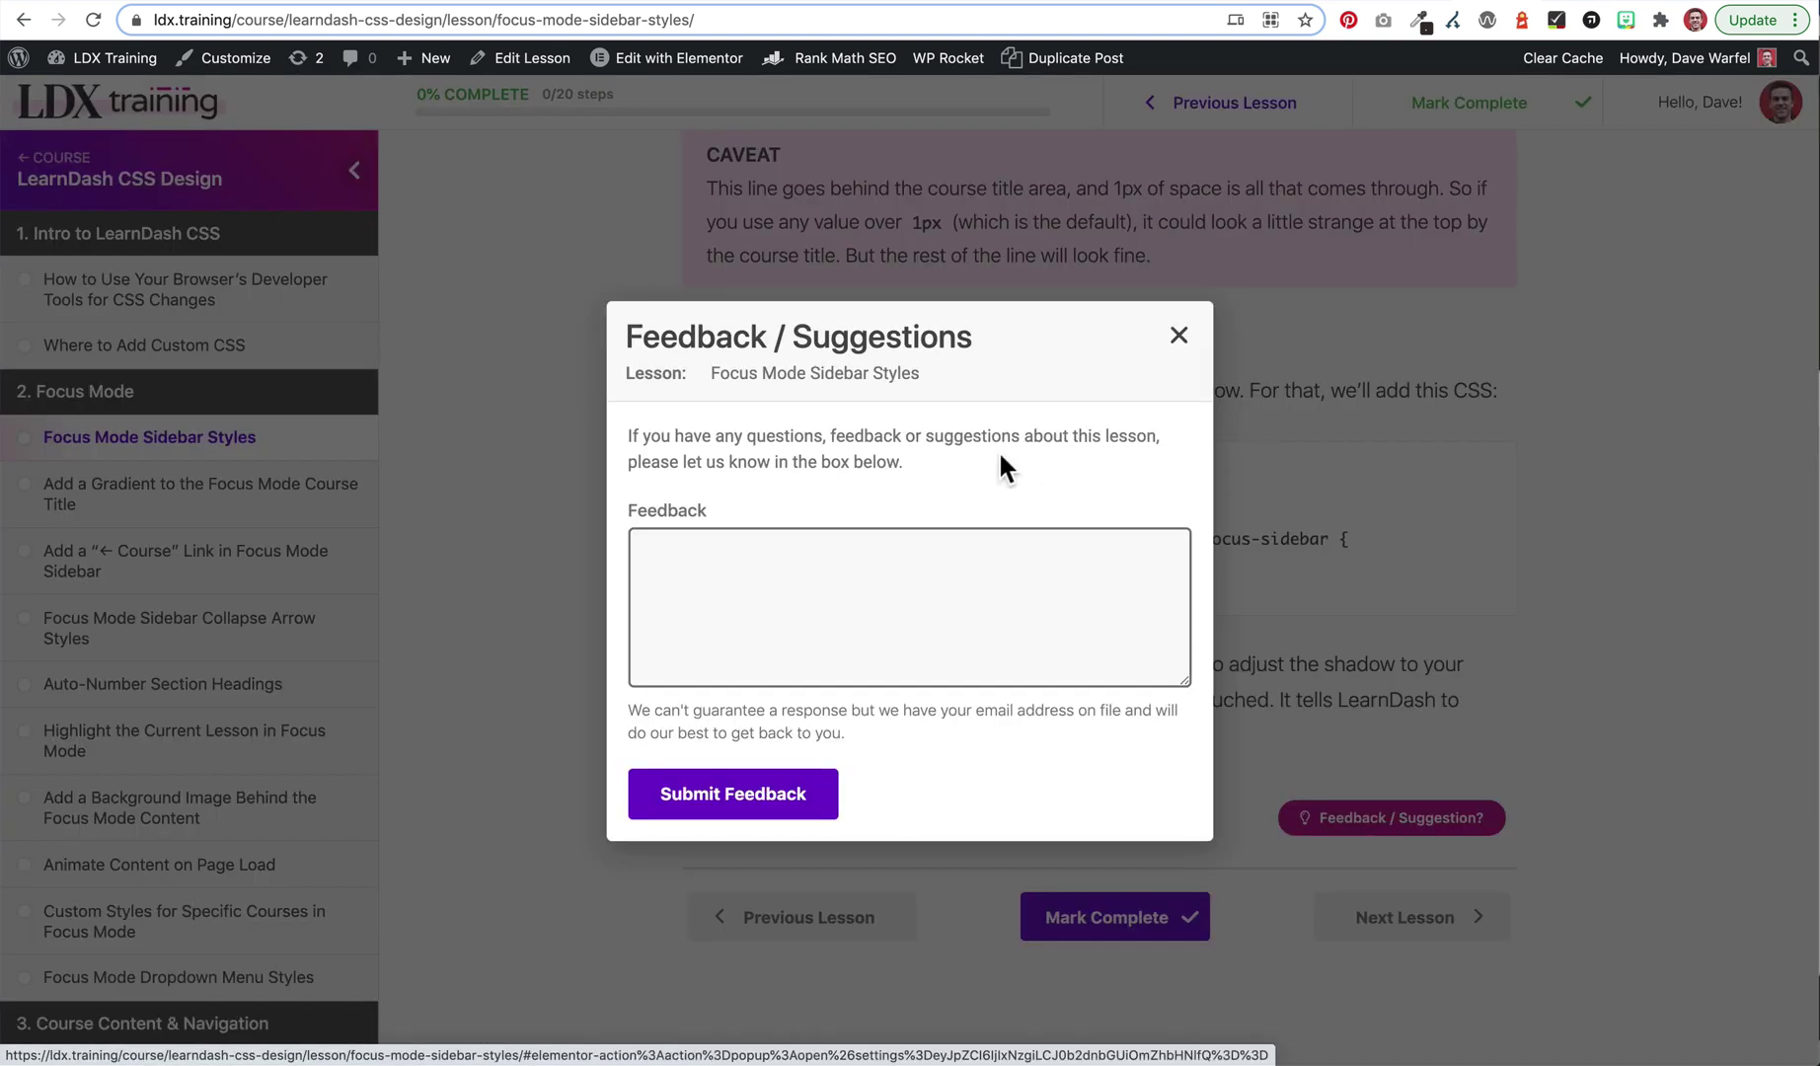
left_click(718, 598)
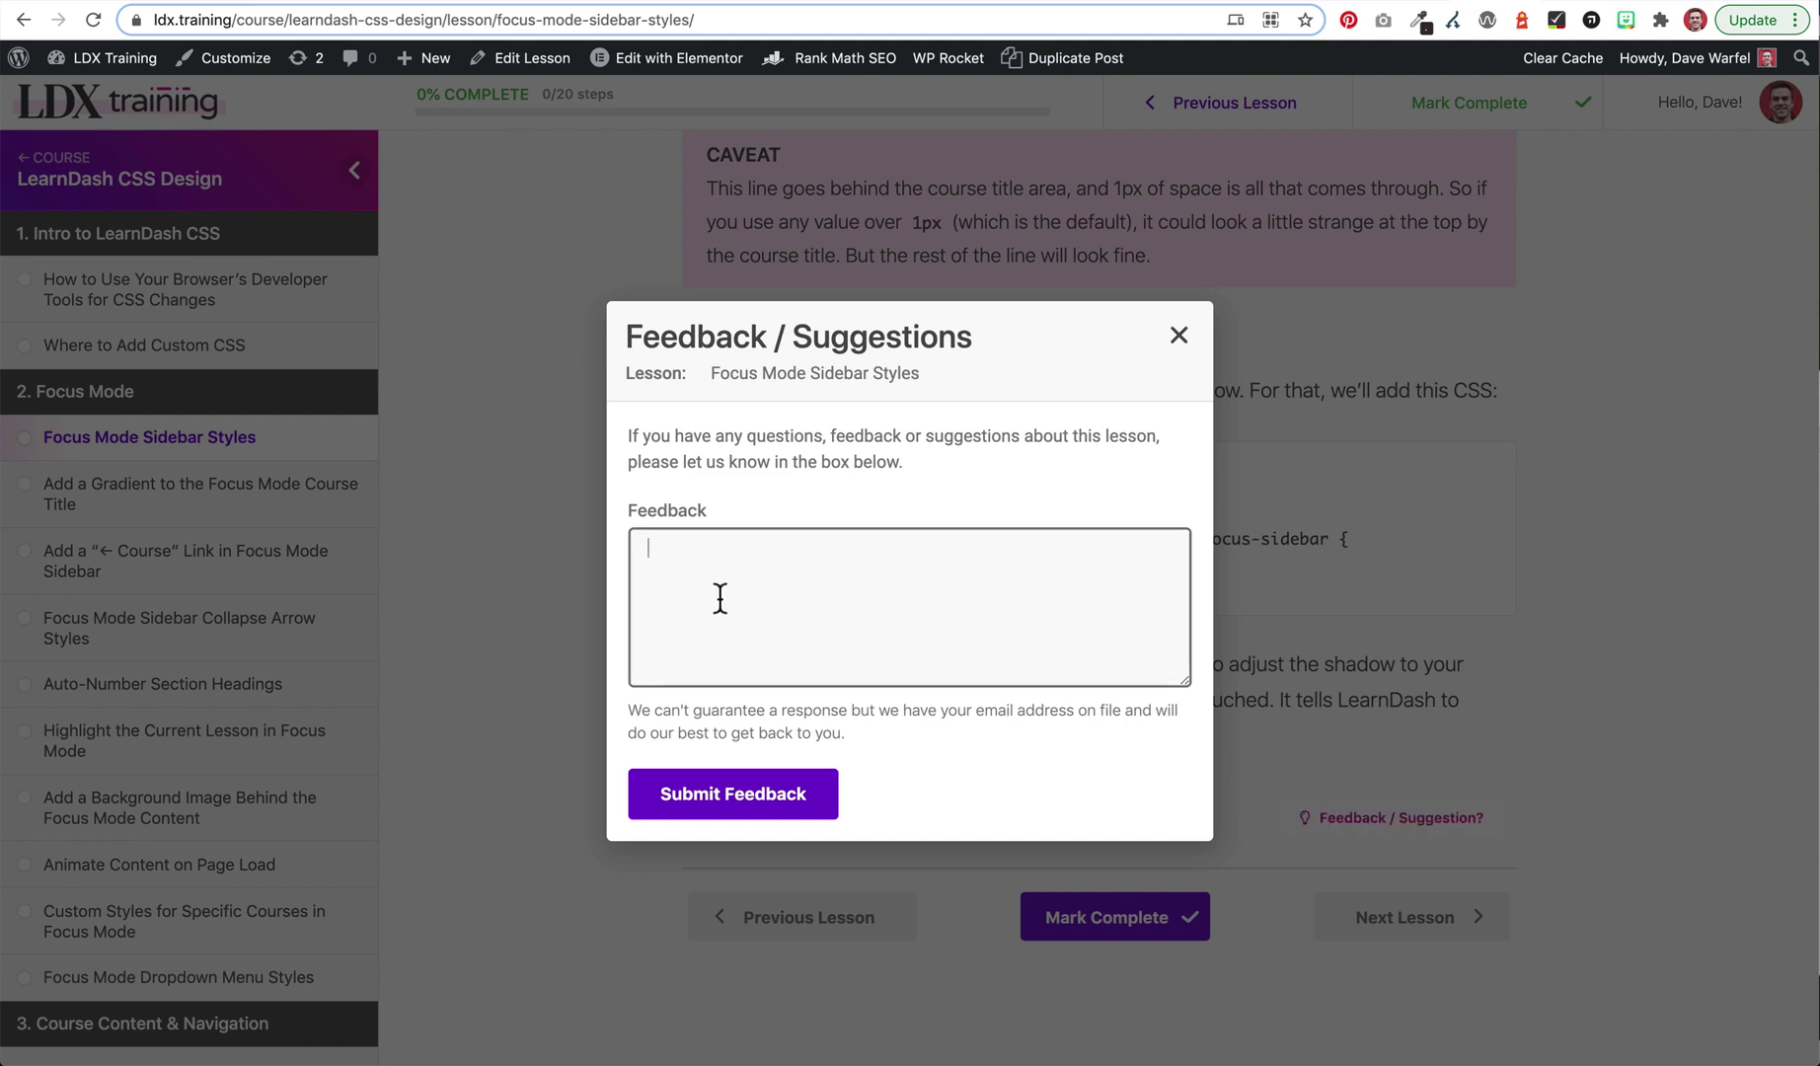
type("asdf asdfa sd")
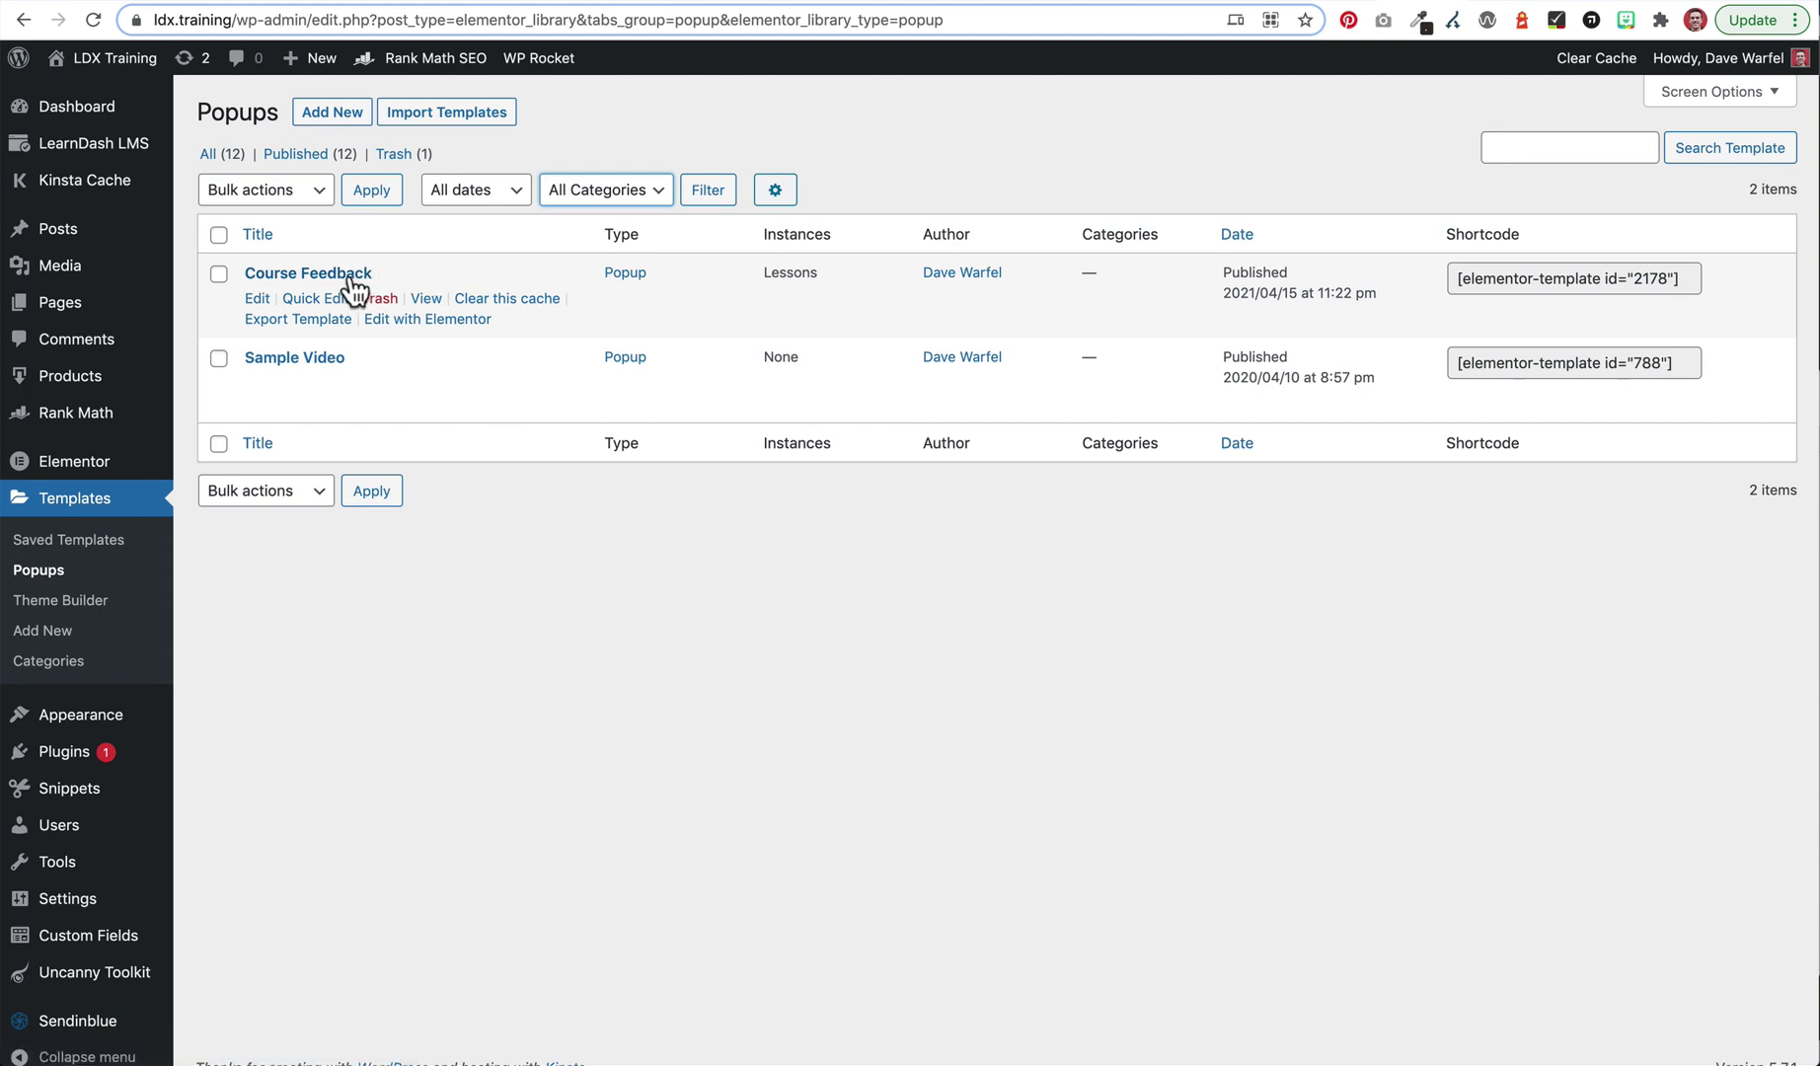
- Launch the Course Feedback popup in the Elementor editor from the Popups list
left_click(428, 319)
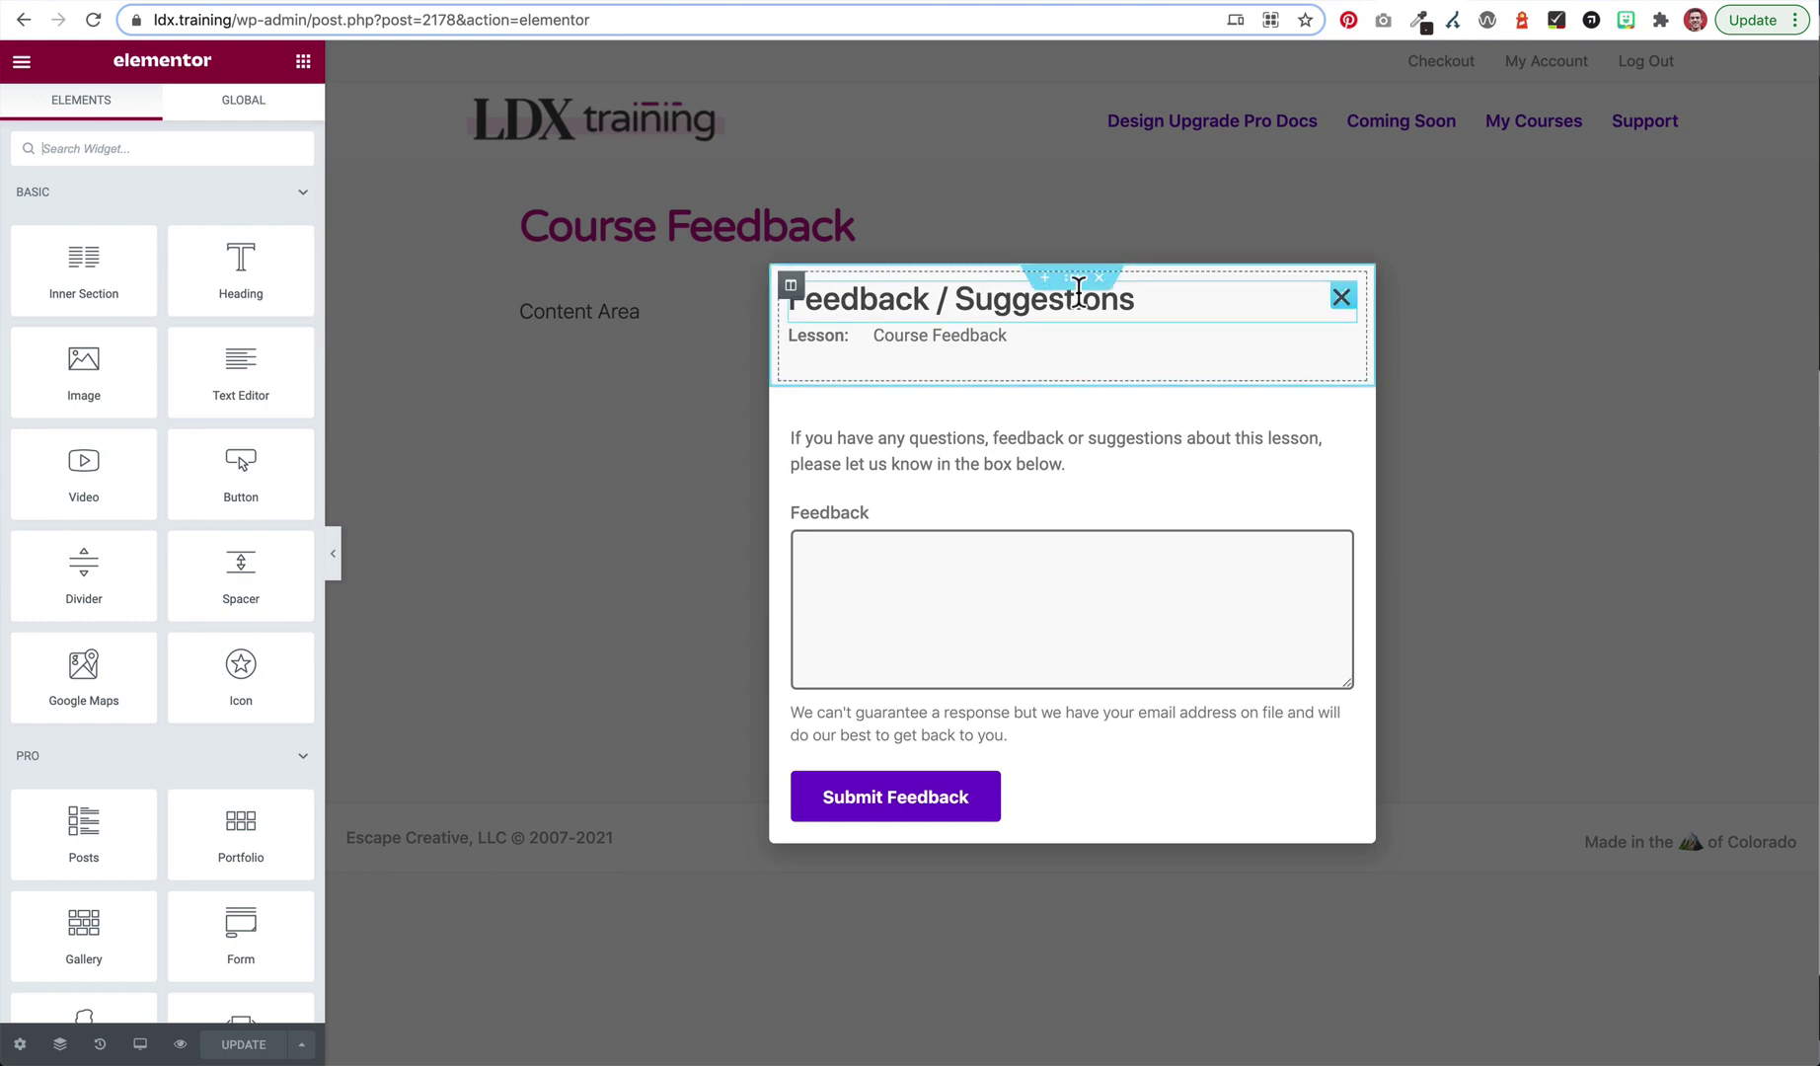
- Show Popup Settings: 560 px wide, Fit To Content, centered, overlay and close button on
left_click(22, 1046)
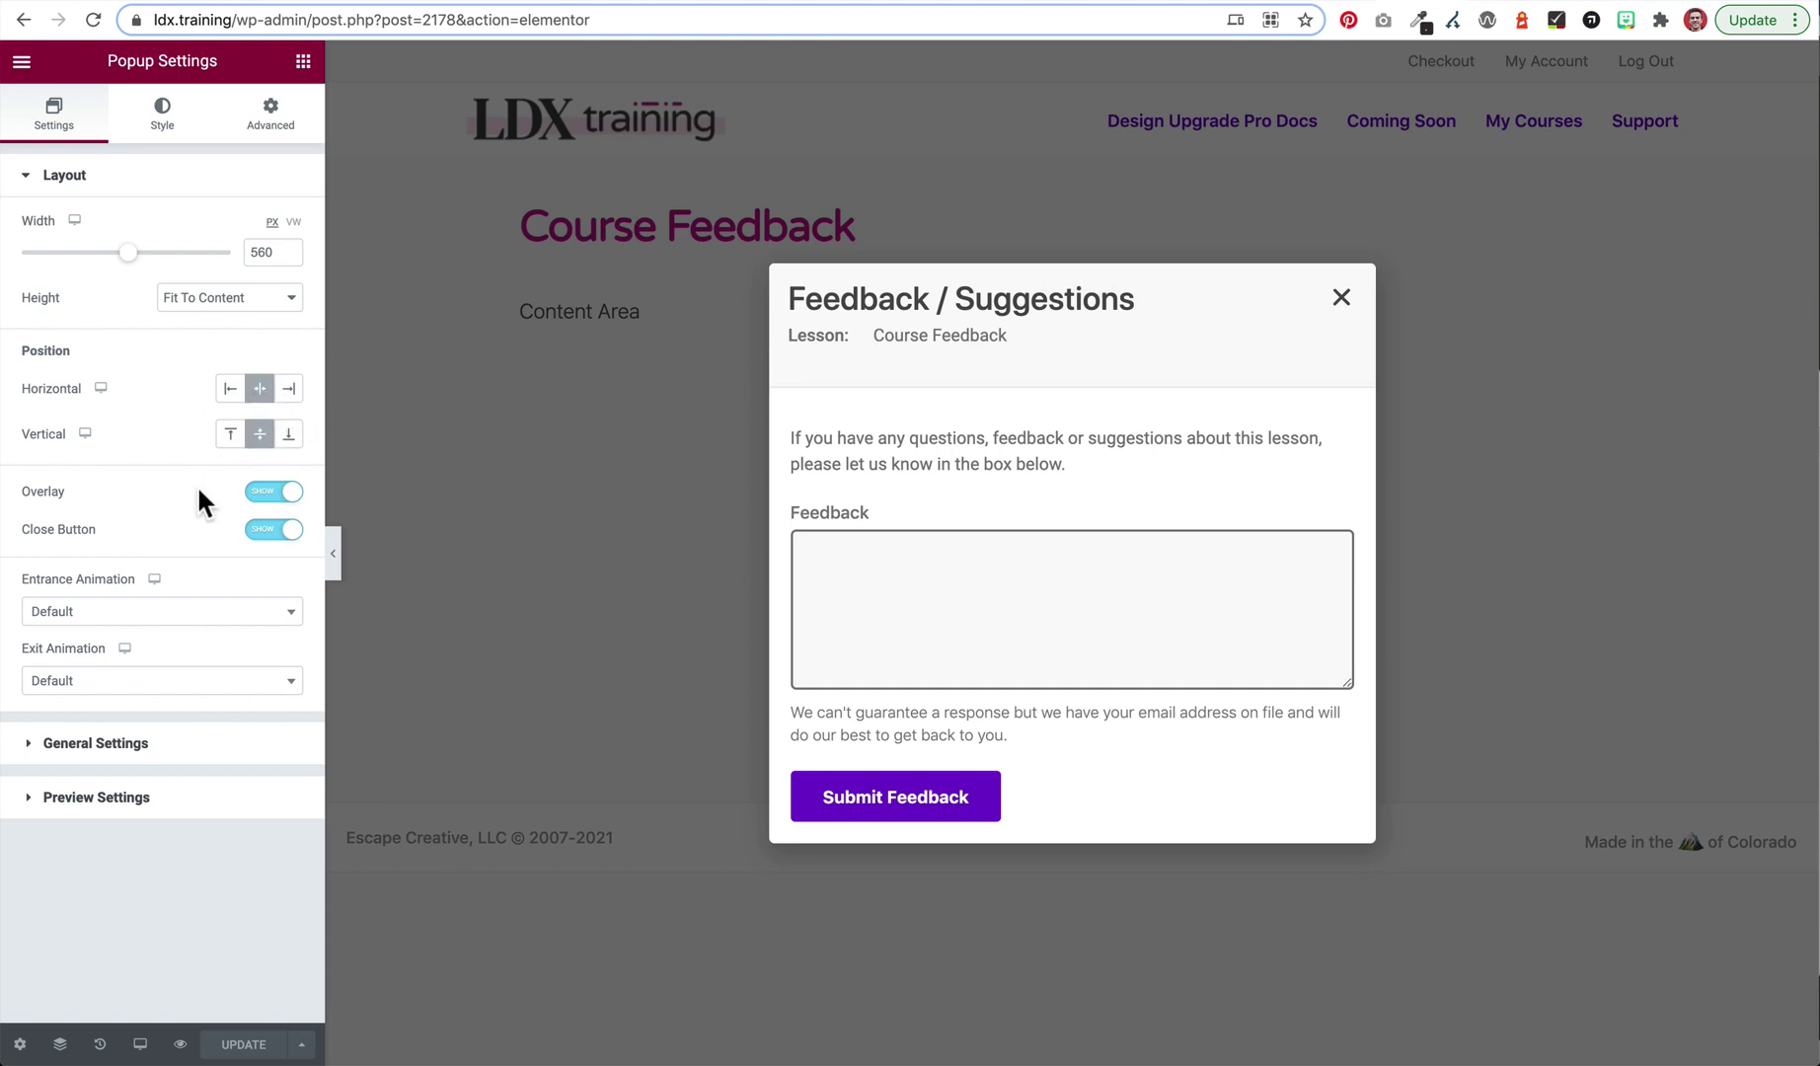
- Review the popup's General, Overlay and Close Button settings, then its Advanced closing options
left_click(134, 744)
left_click(160, 124)
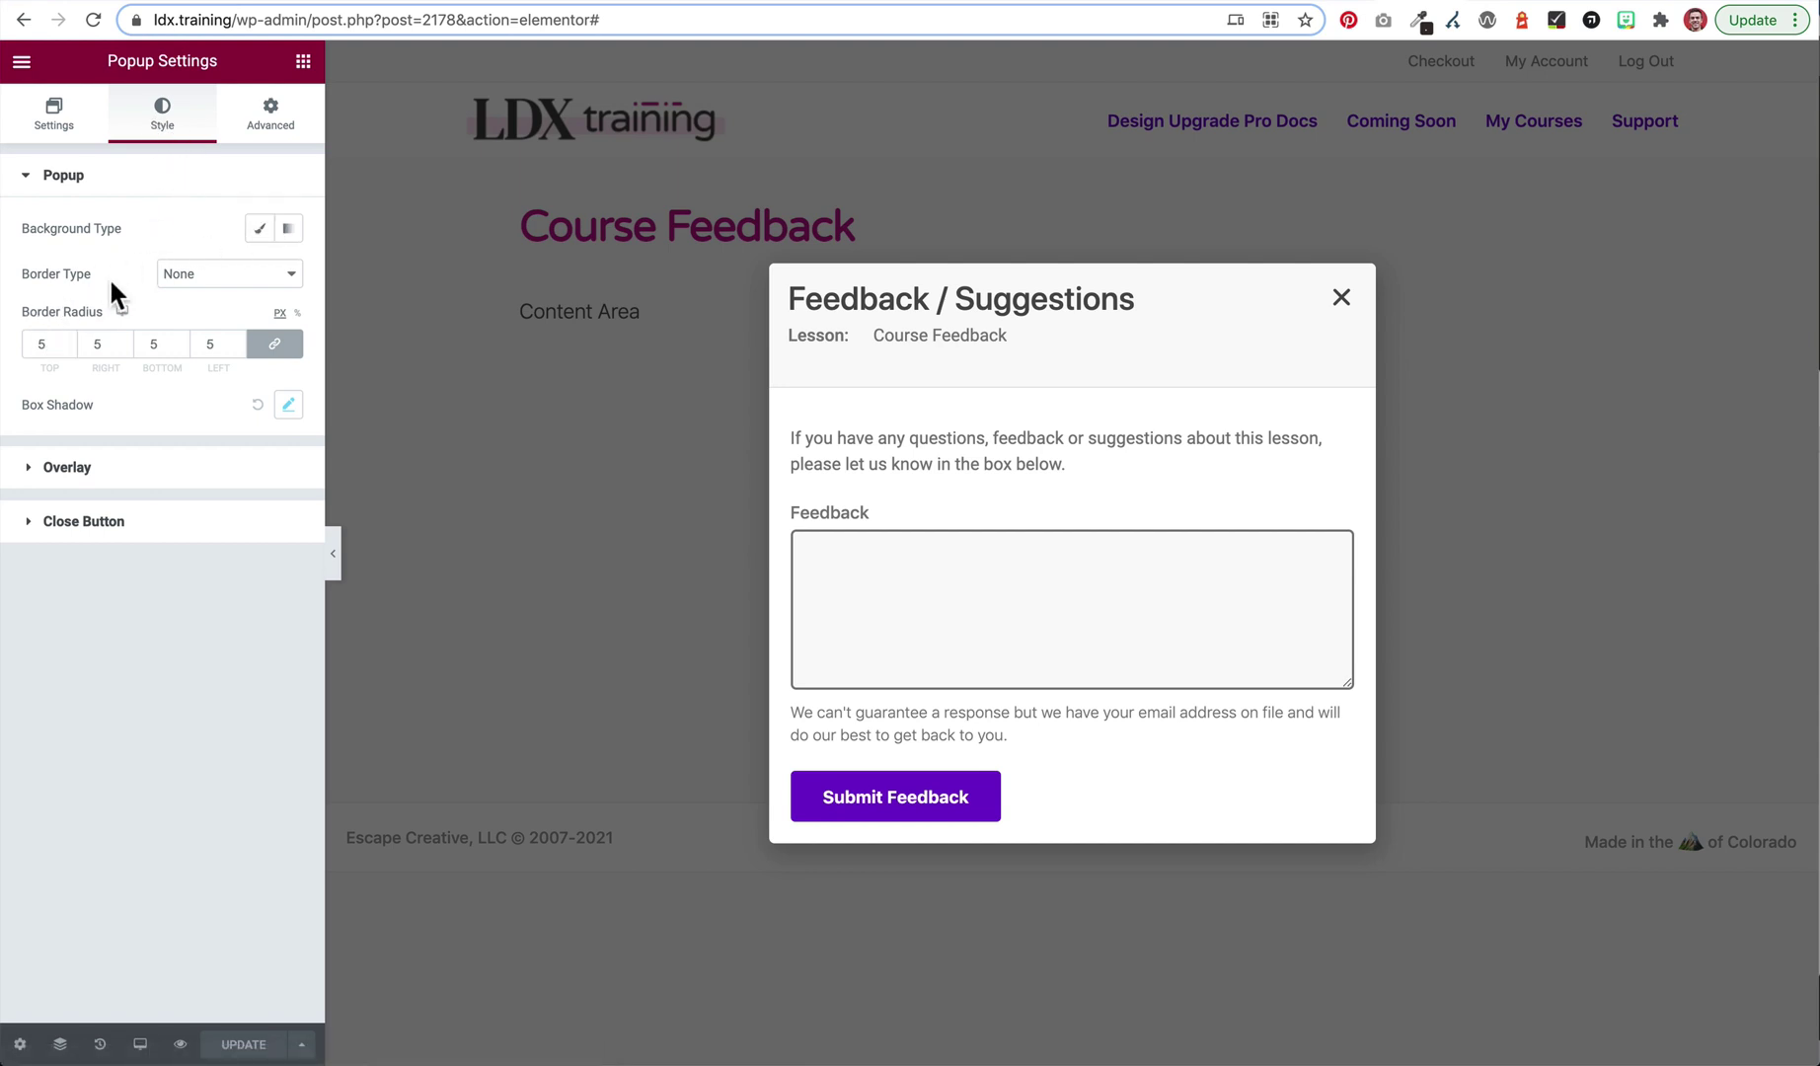
left_click(132, 476)
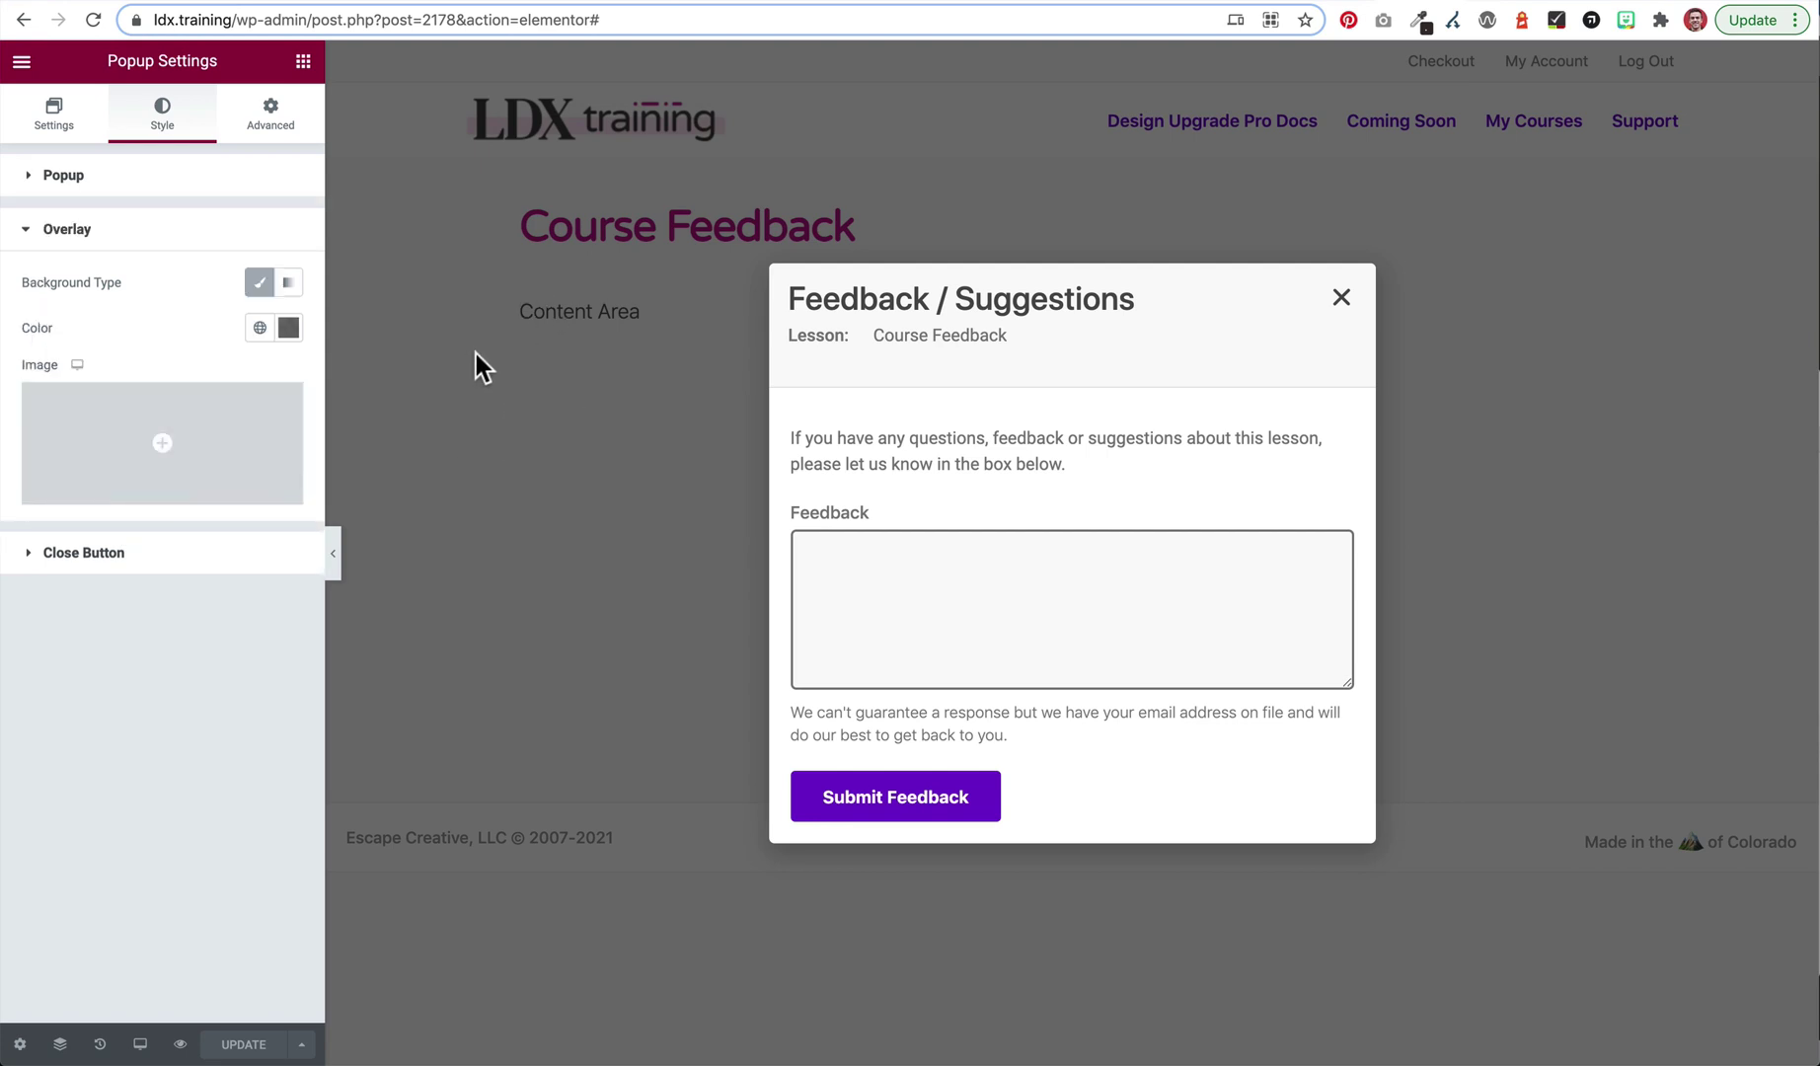
left_click(125, 553)
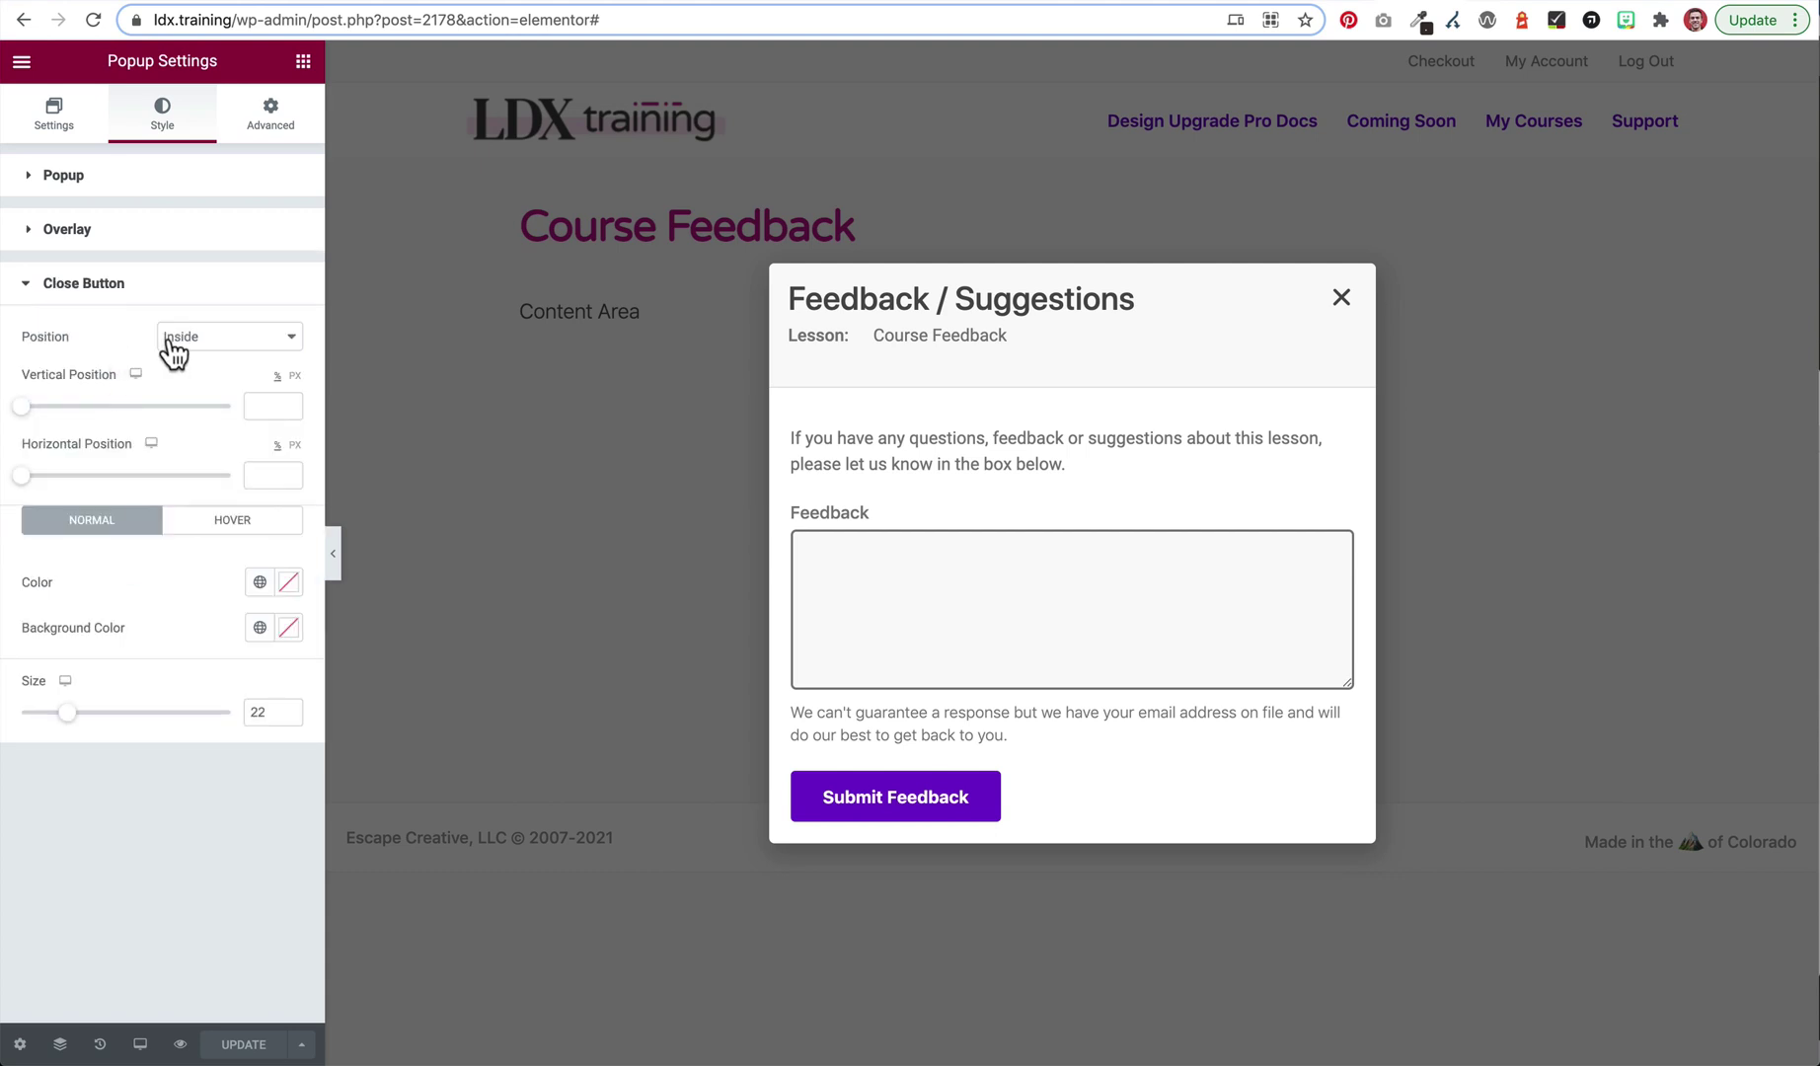
left_click(232, 522)
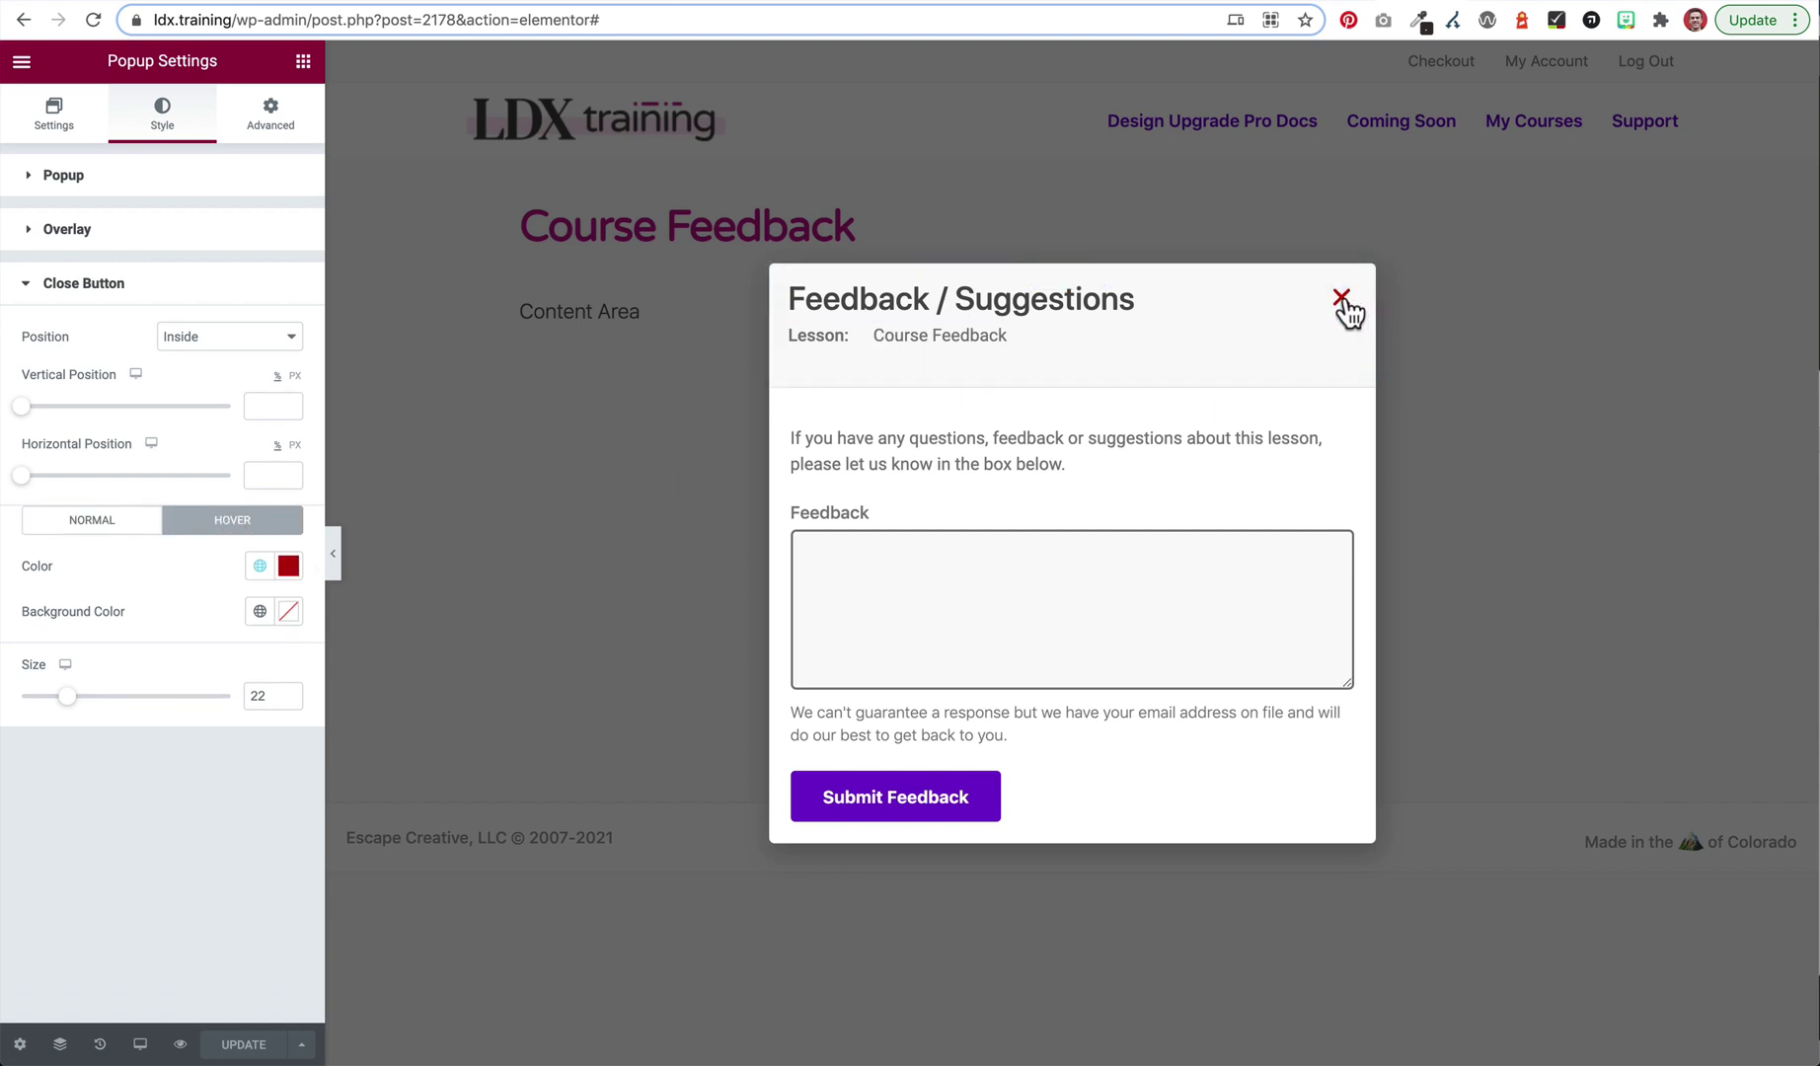
left_click(94, 531)
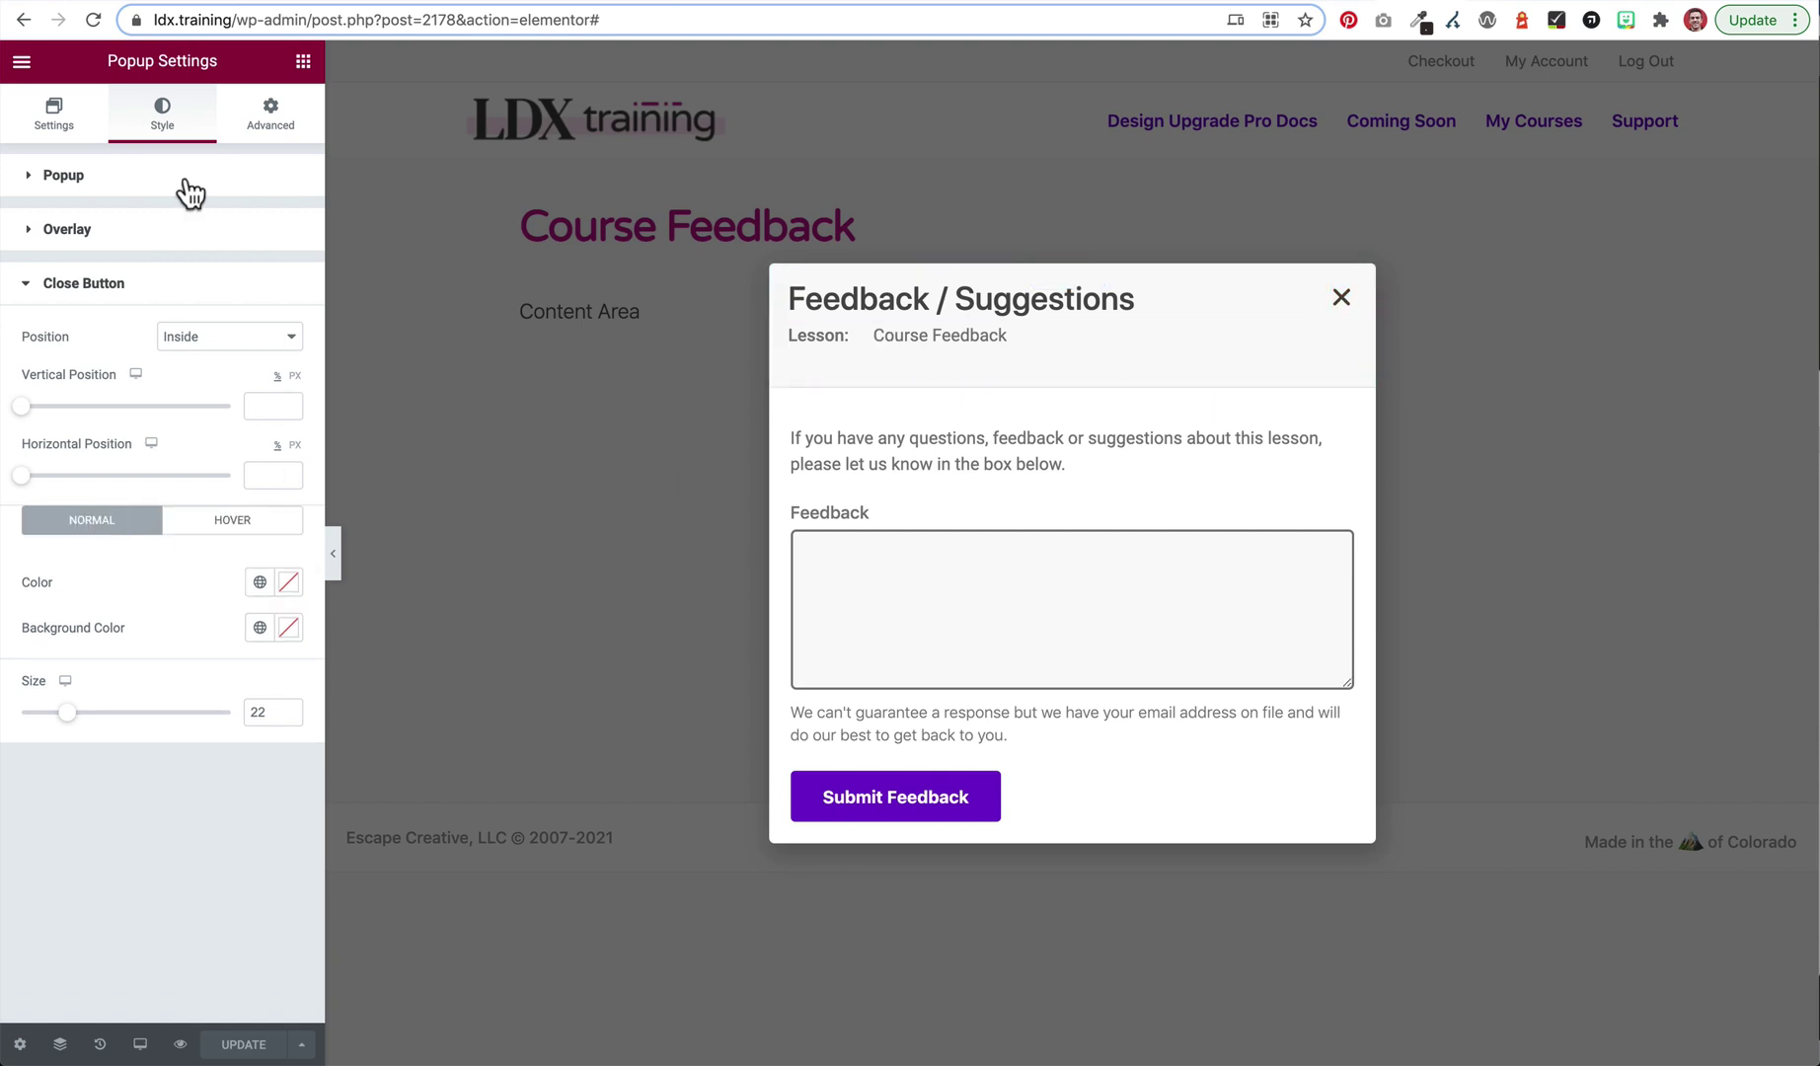
left_click(270, 114)
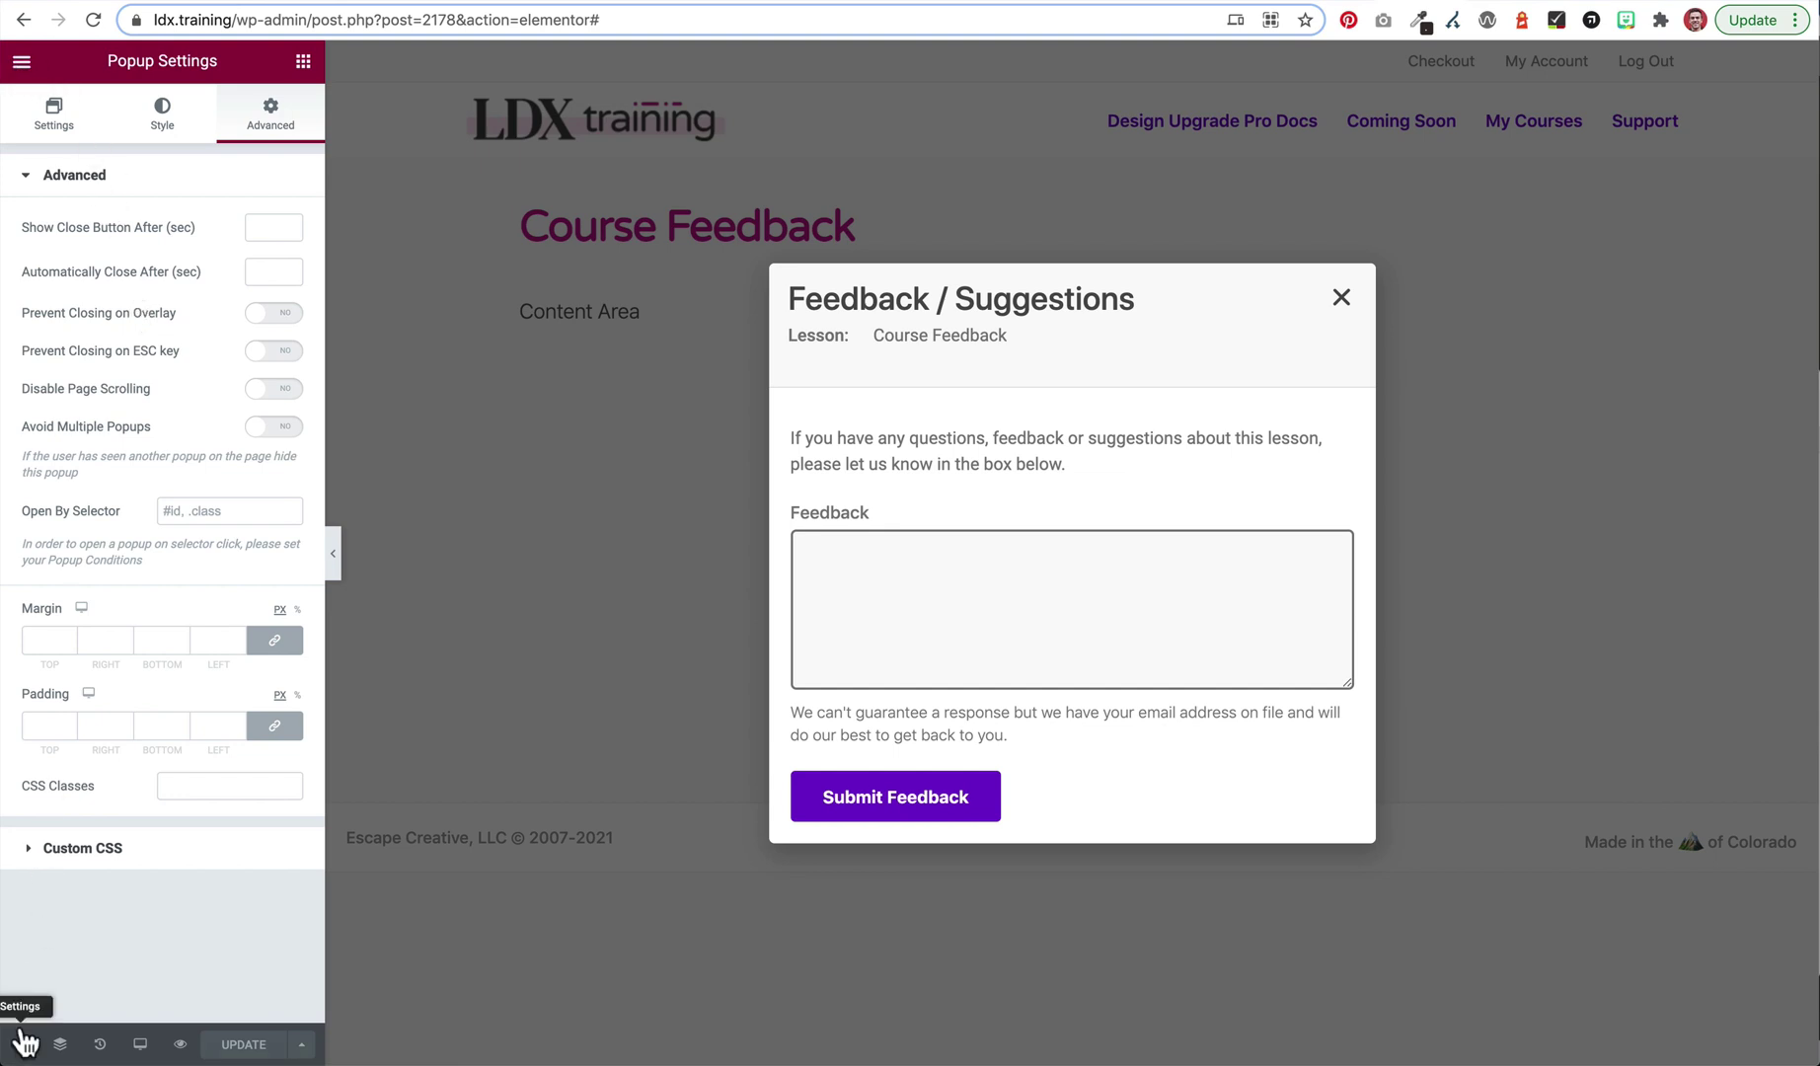
- Inspect the Feedback / Suggestions heading, then the 'Lesson:' heading set to a span tag
left_click(910, 298)
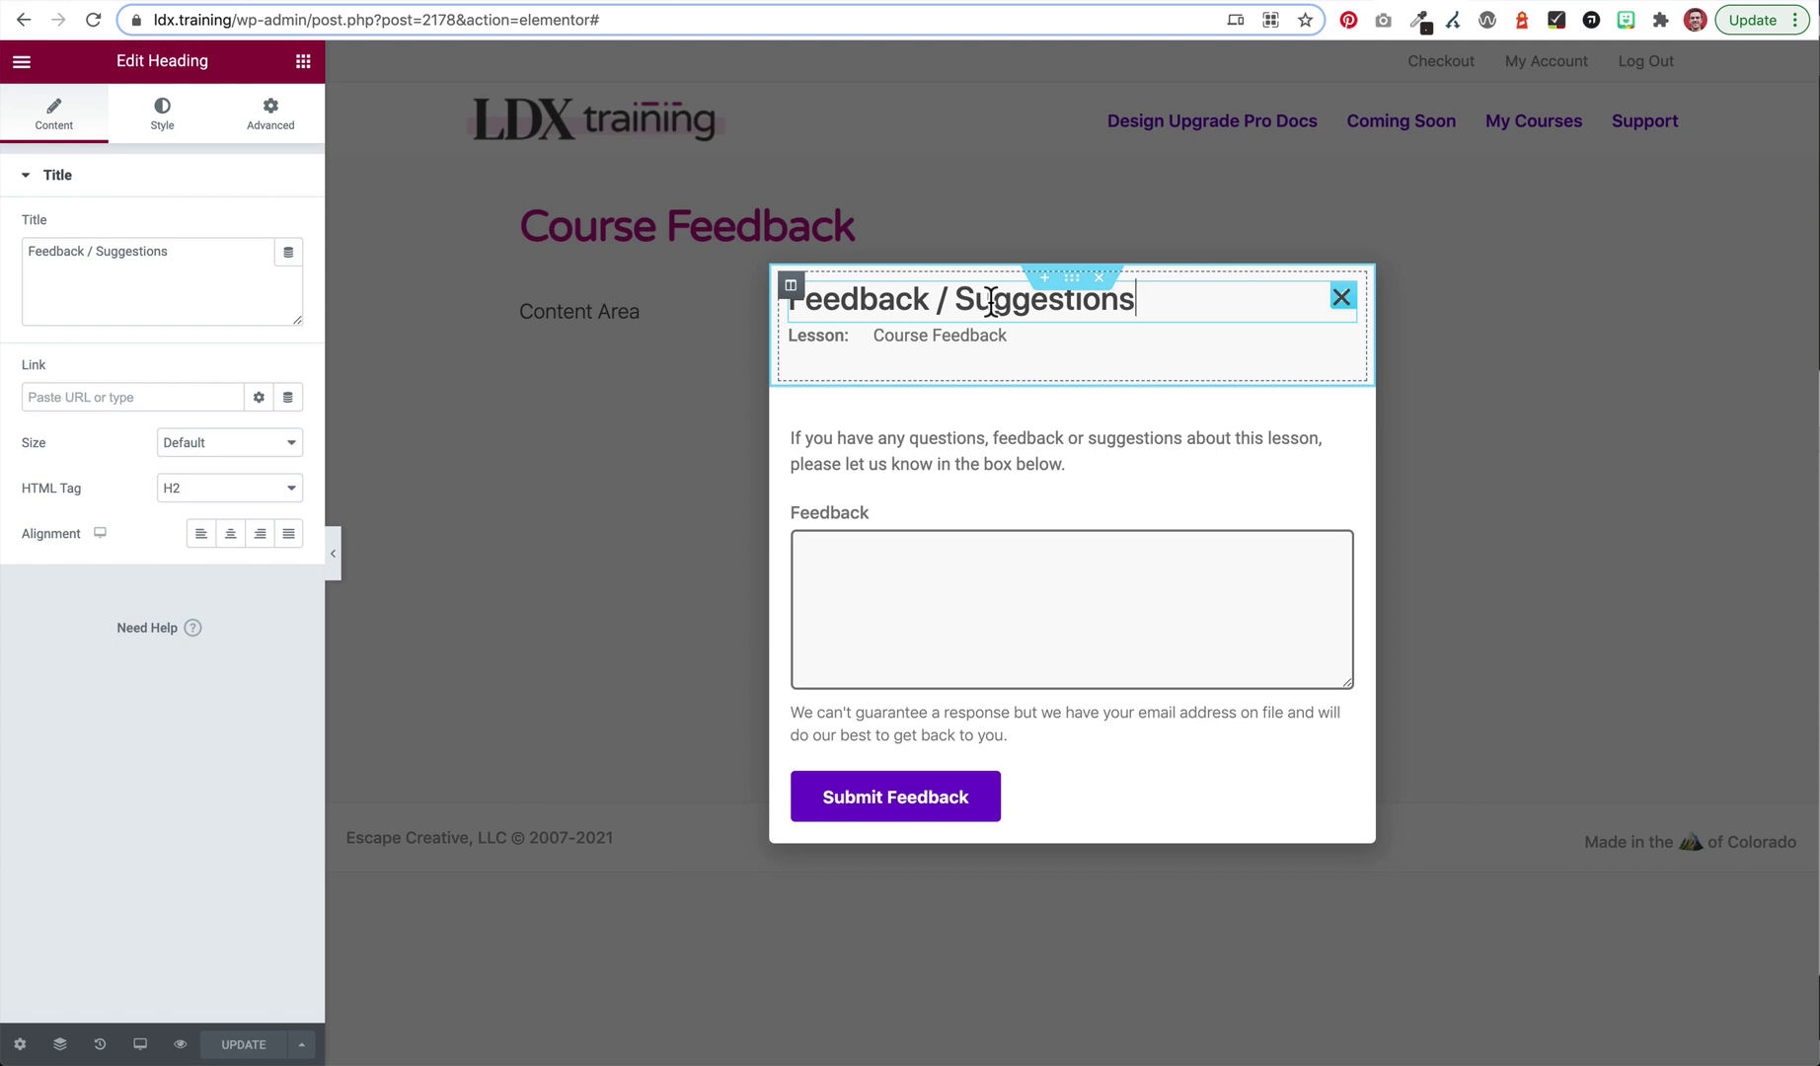
left_click(824, 338)
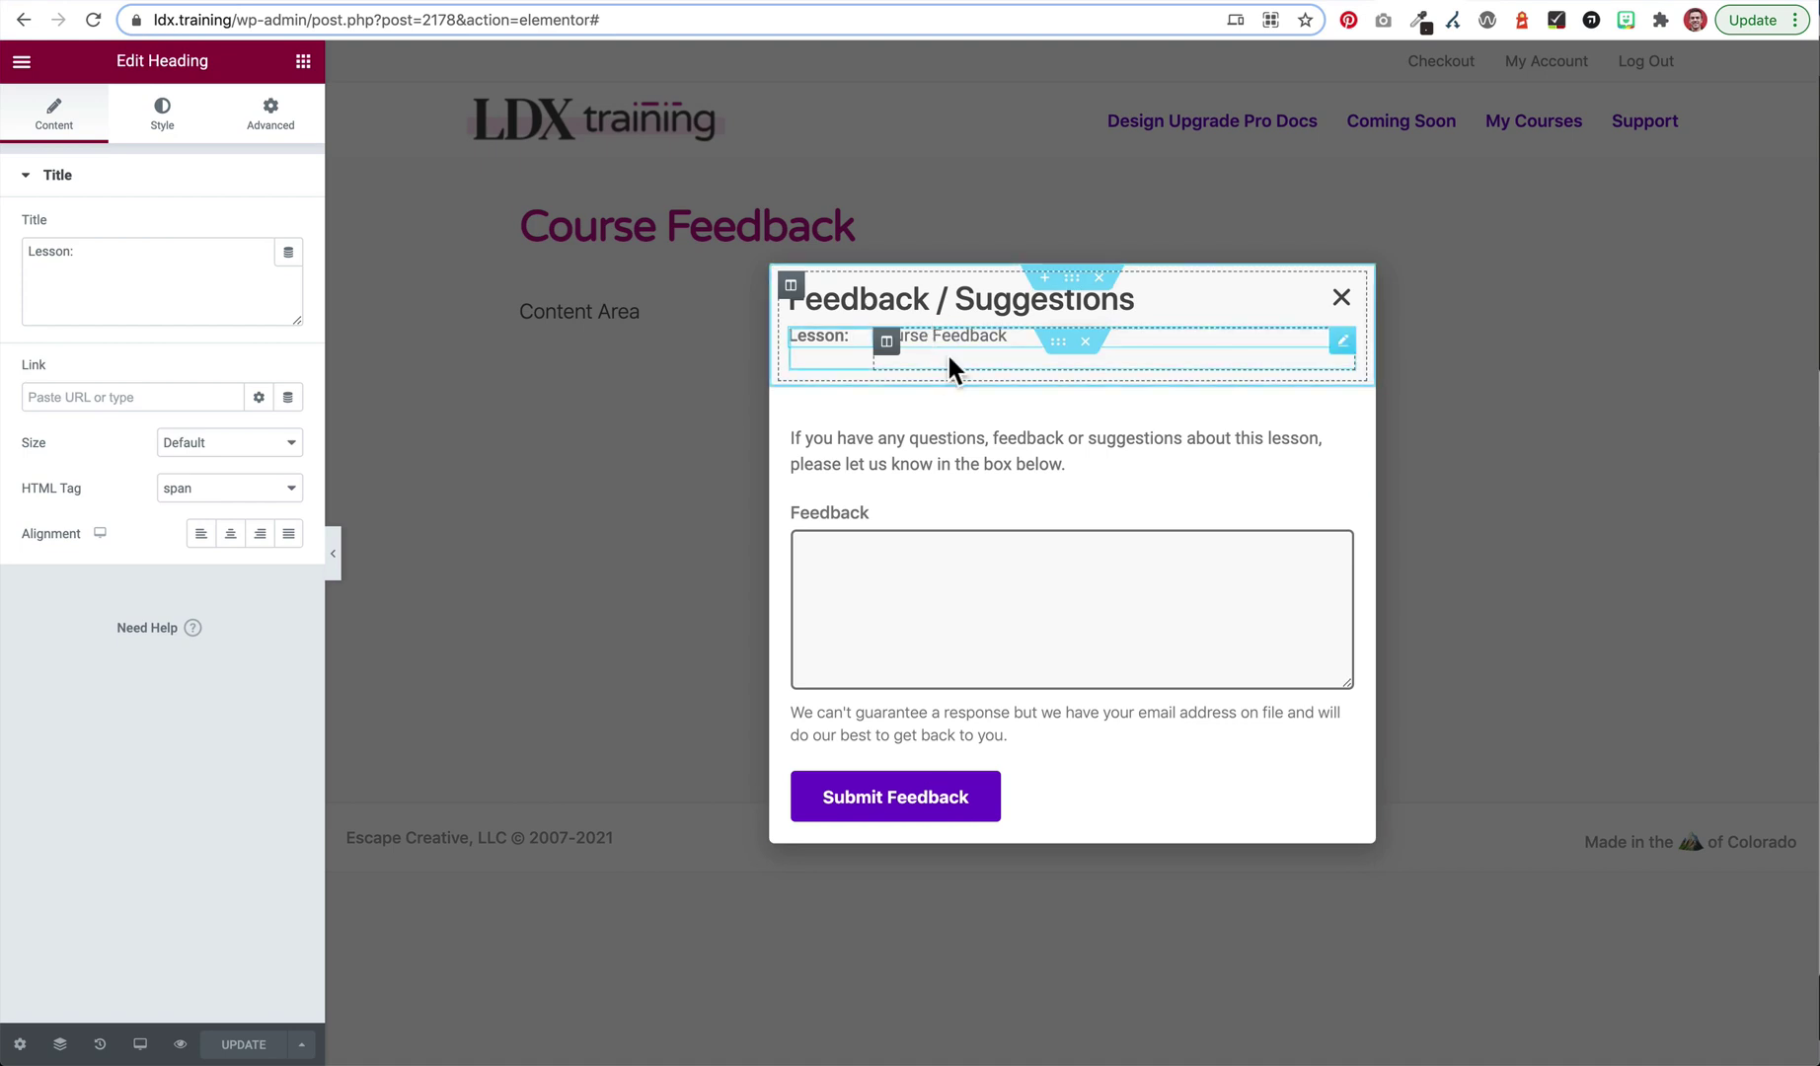
- Re-bind the heading beside 'Lesson:' to the Post Title dynamic tag, previewing 'Course Feedback'
left_click(944, 337)
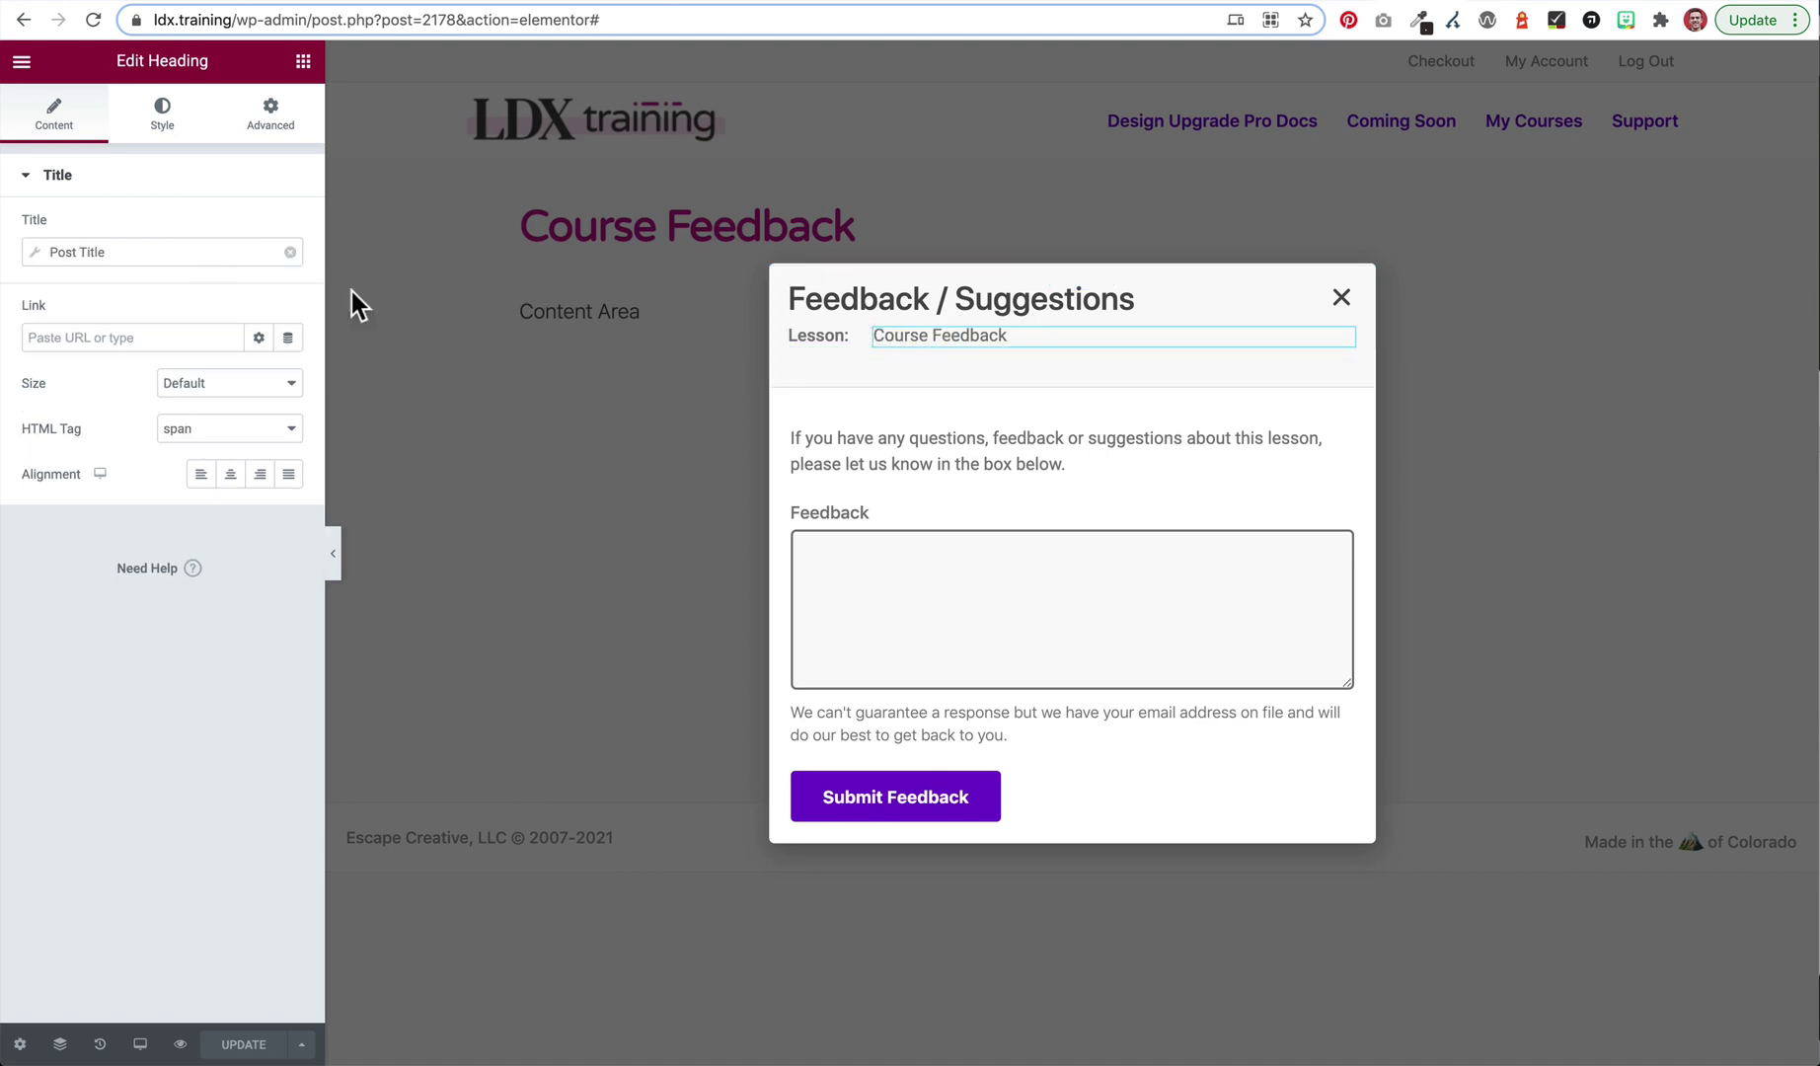
left_click(304, 61)
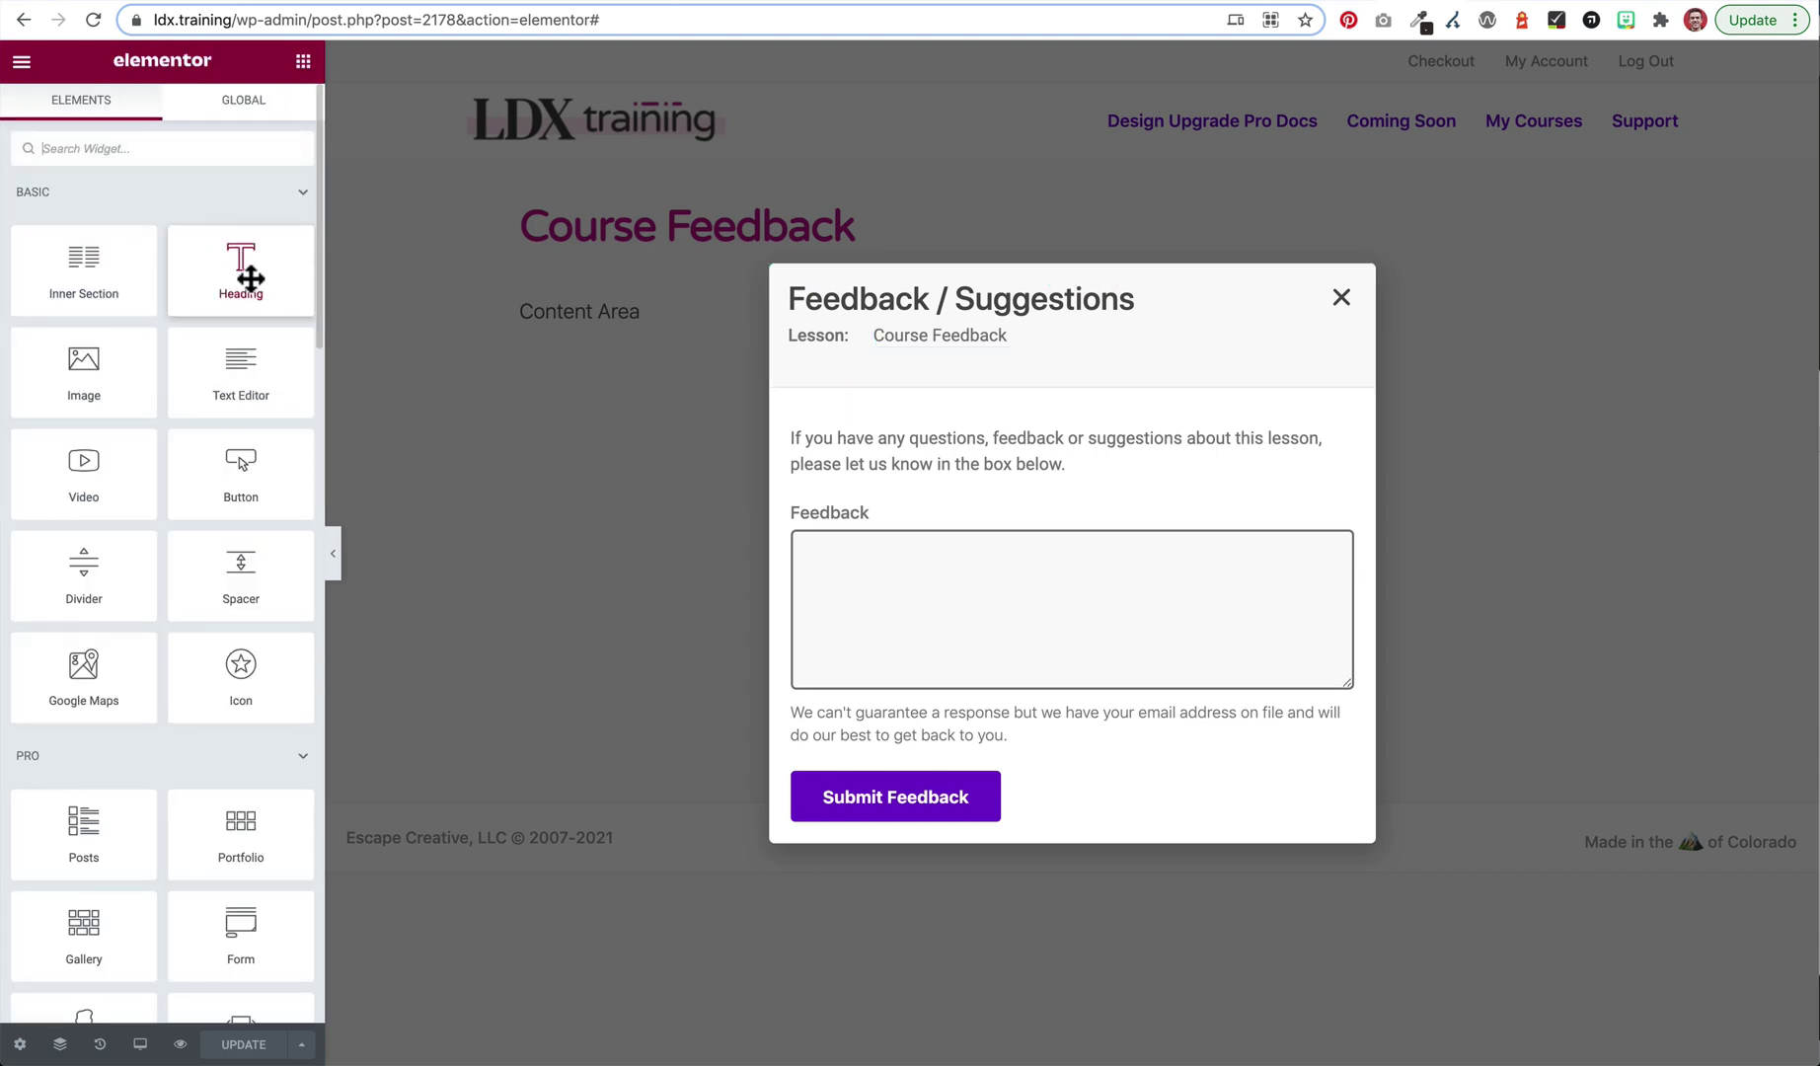
left_click(881, 337)
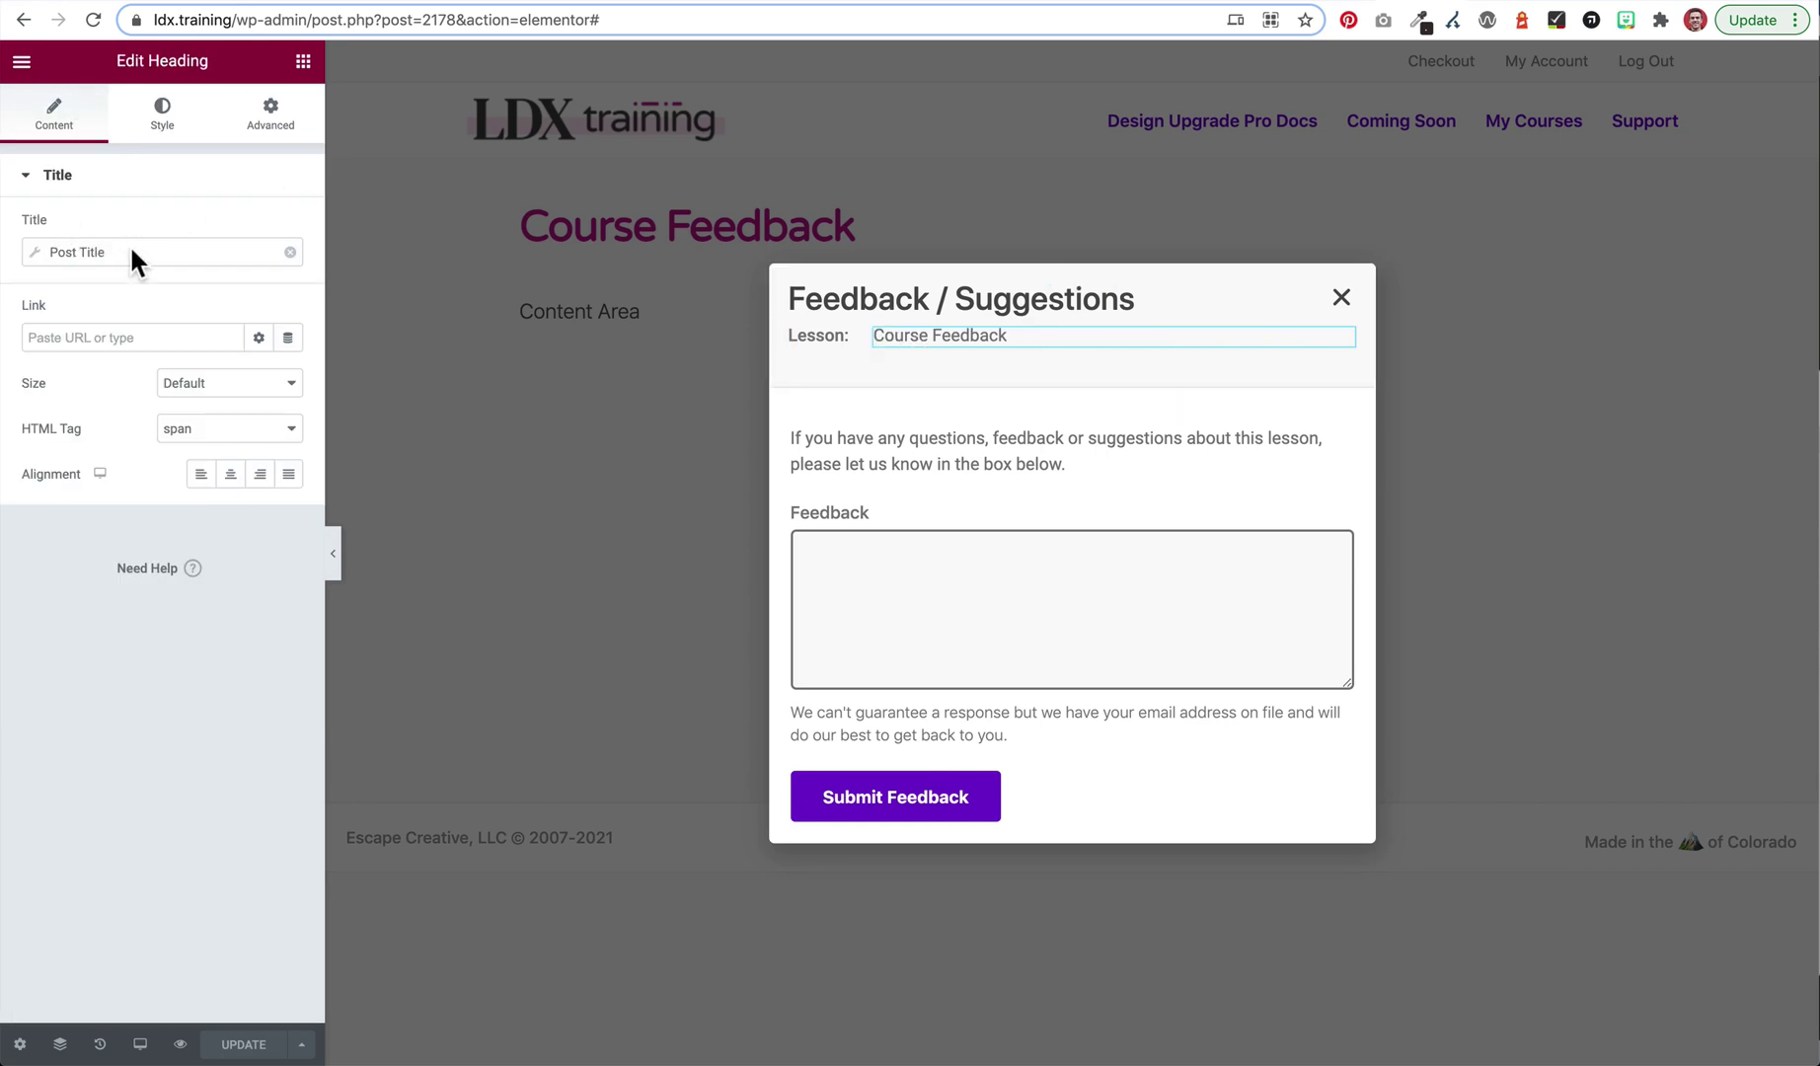
left_click(131, 249)
left_click(291, 252)
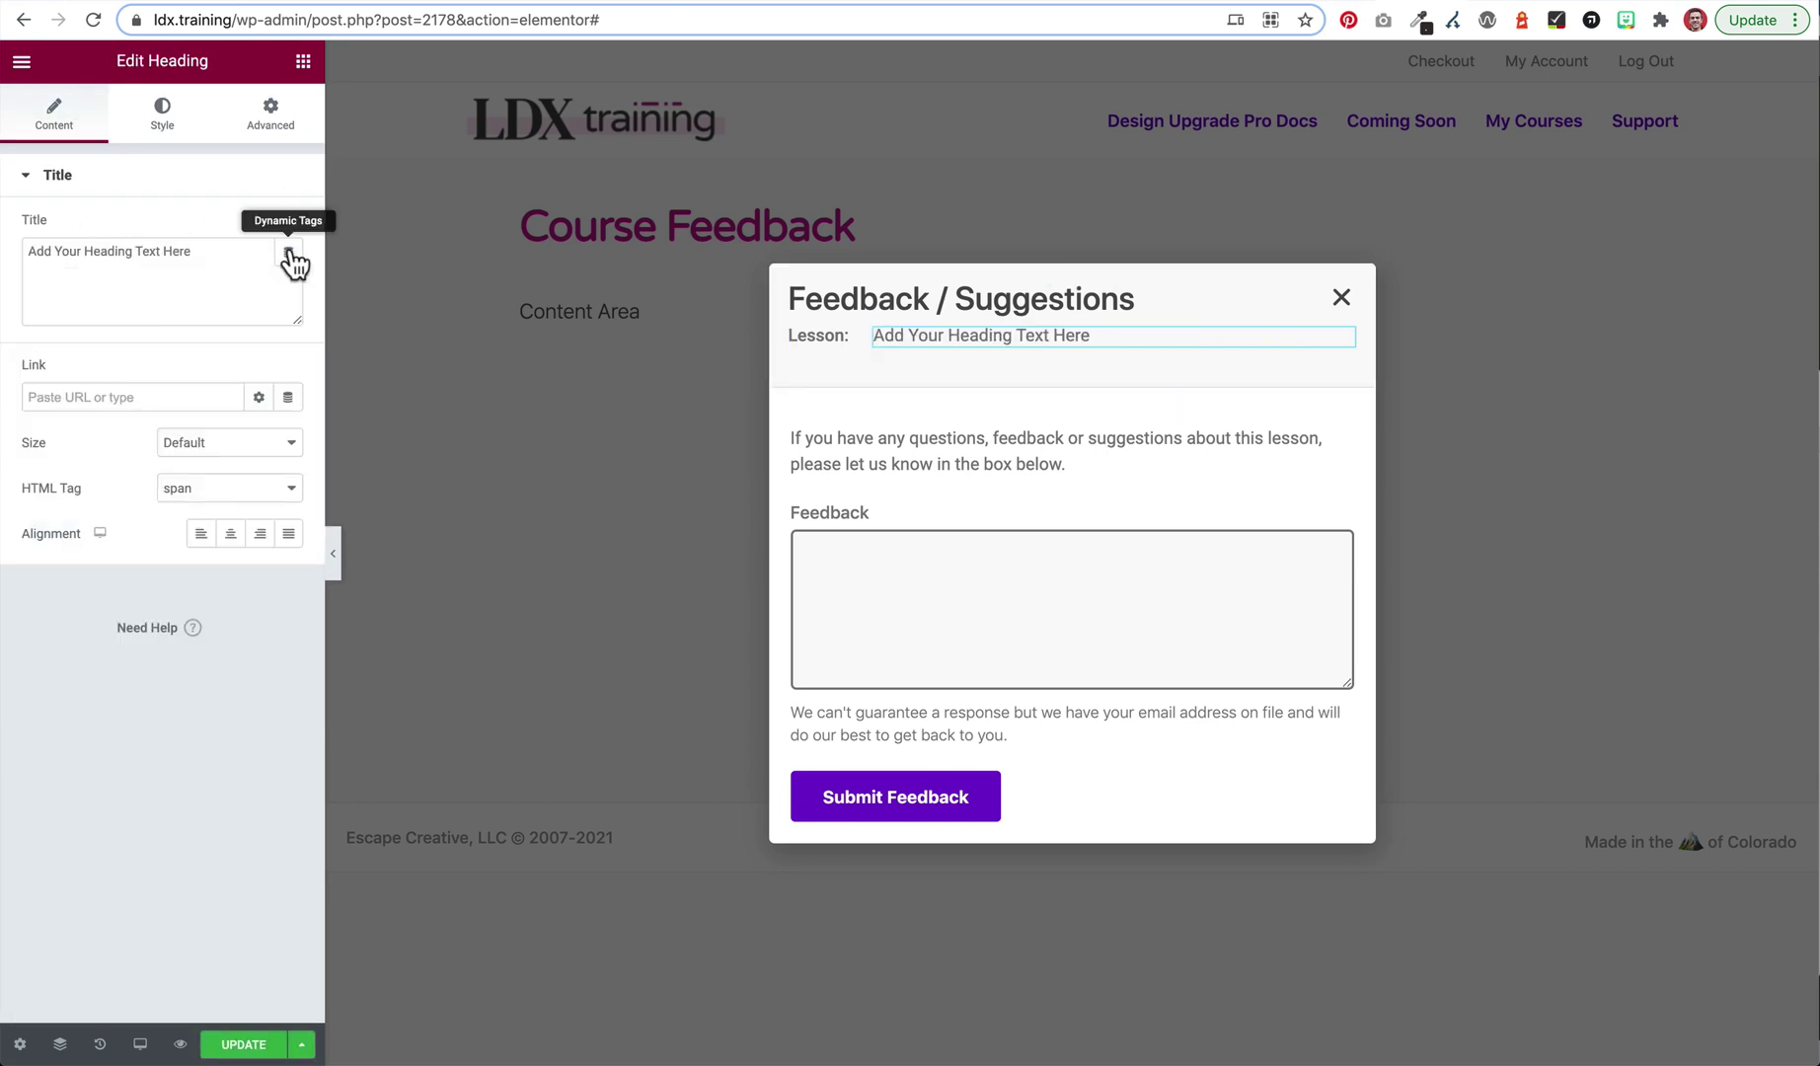
triple_click(44, 252)
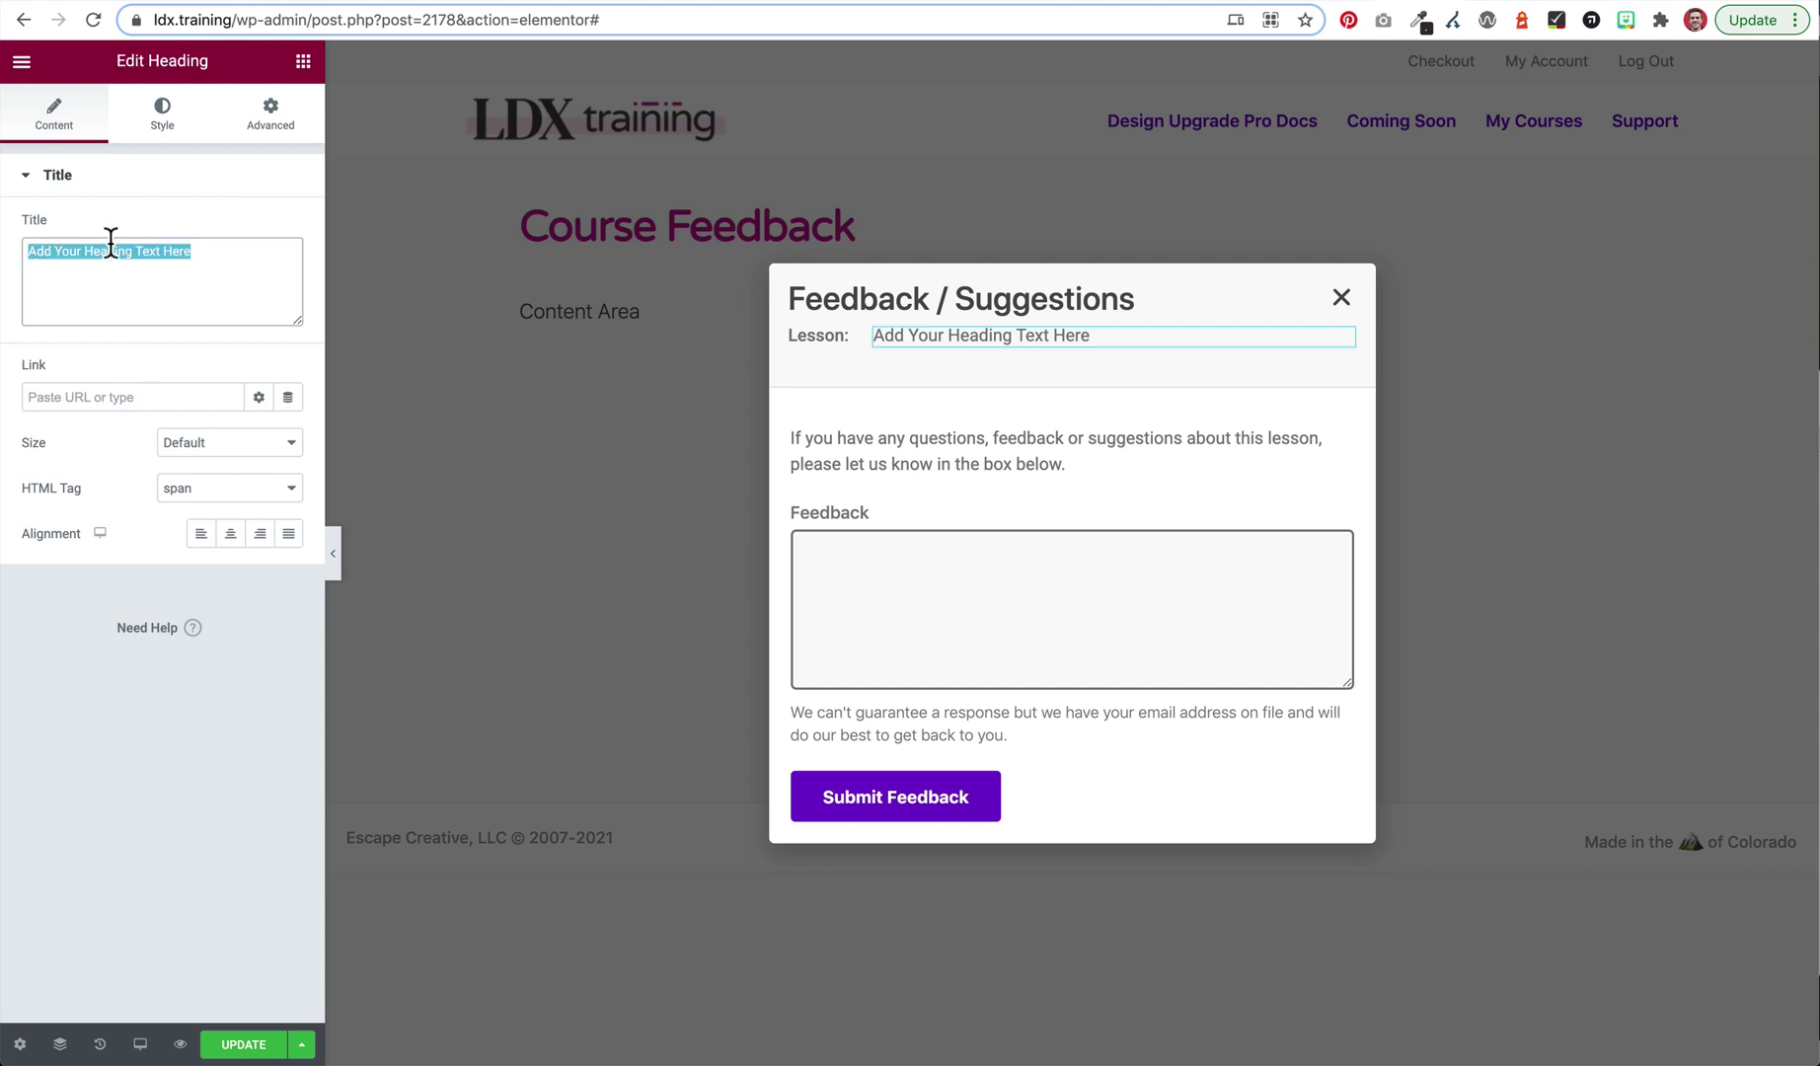
left_click(158, 209)
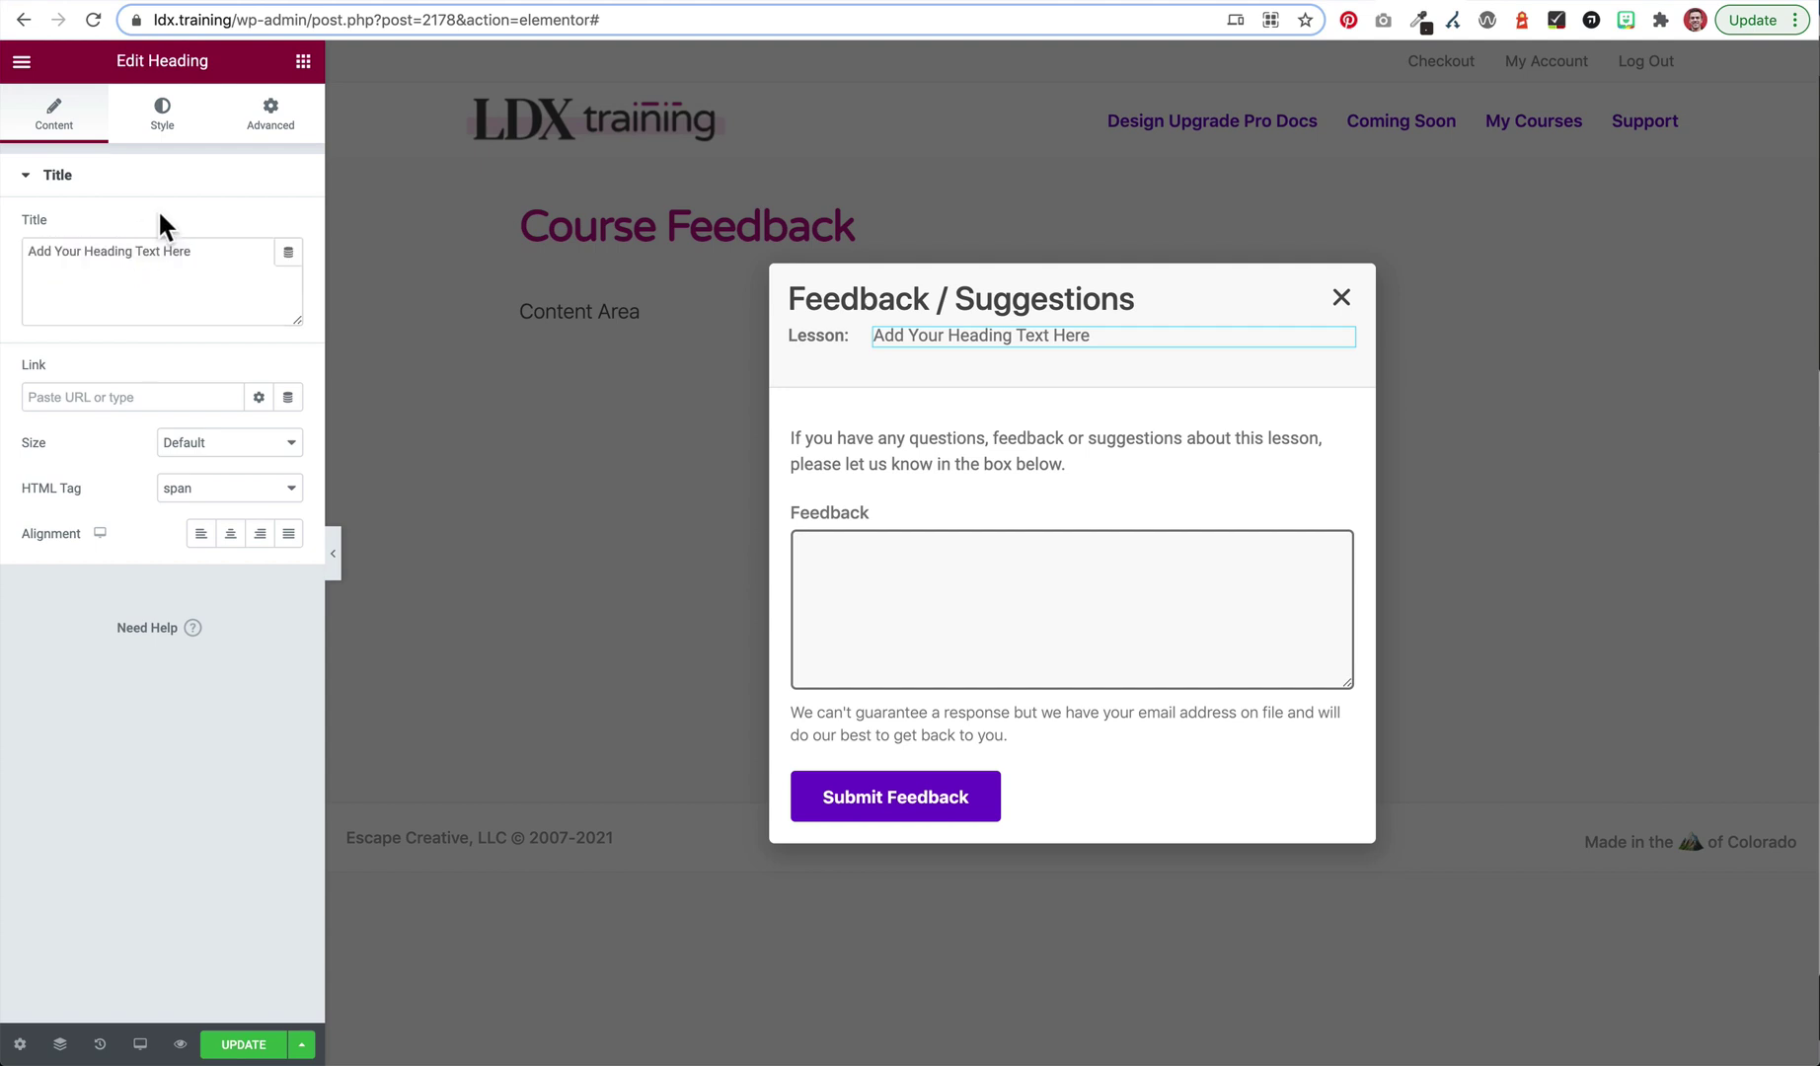
left_click(289, 259)
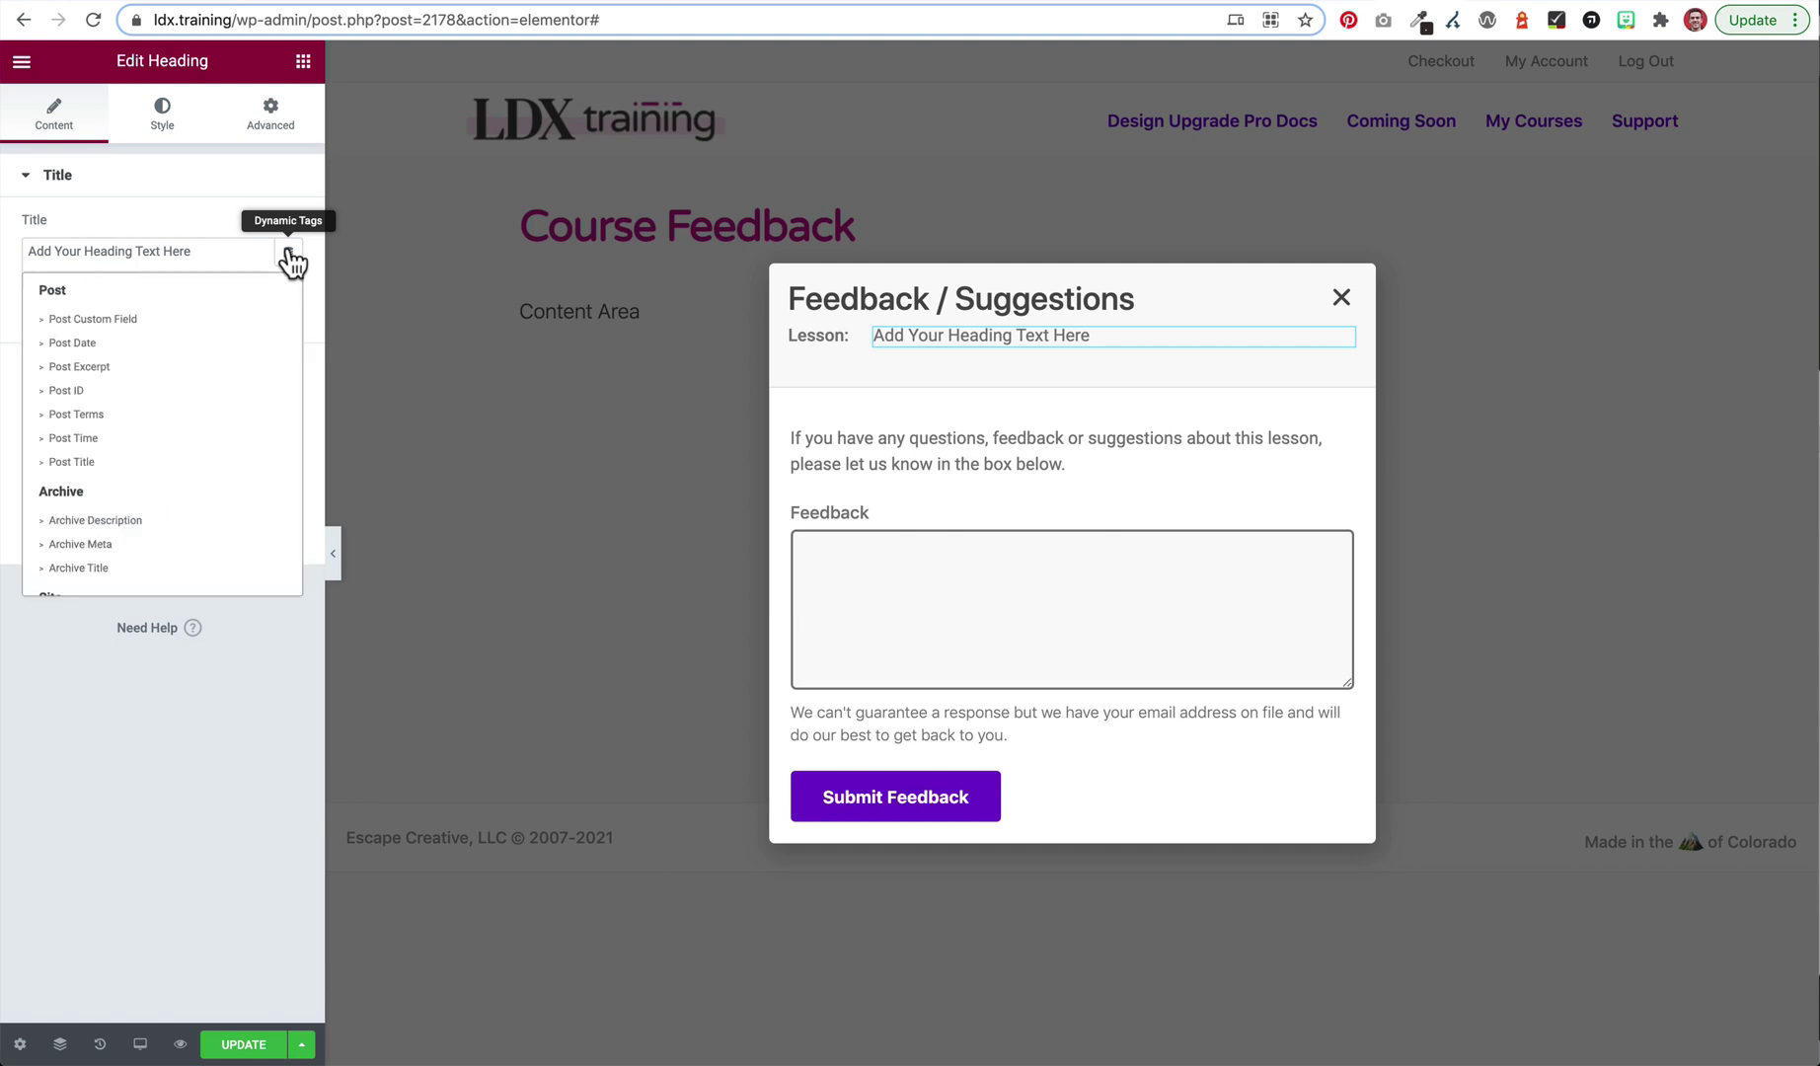
left_click(93, 461)
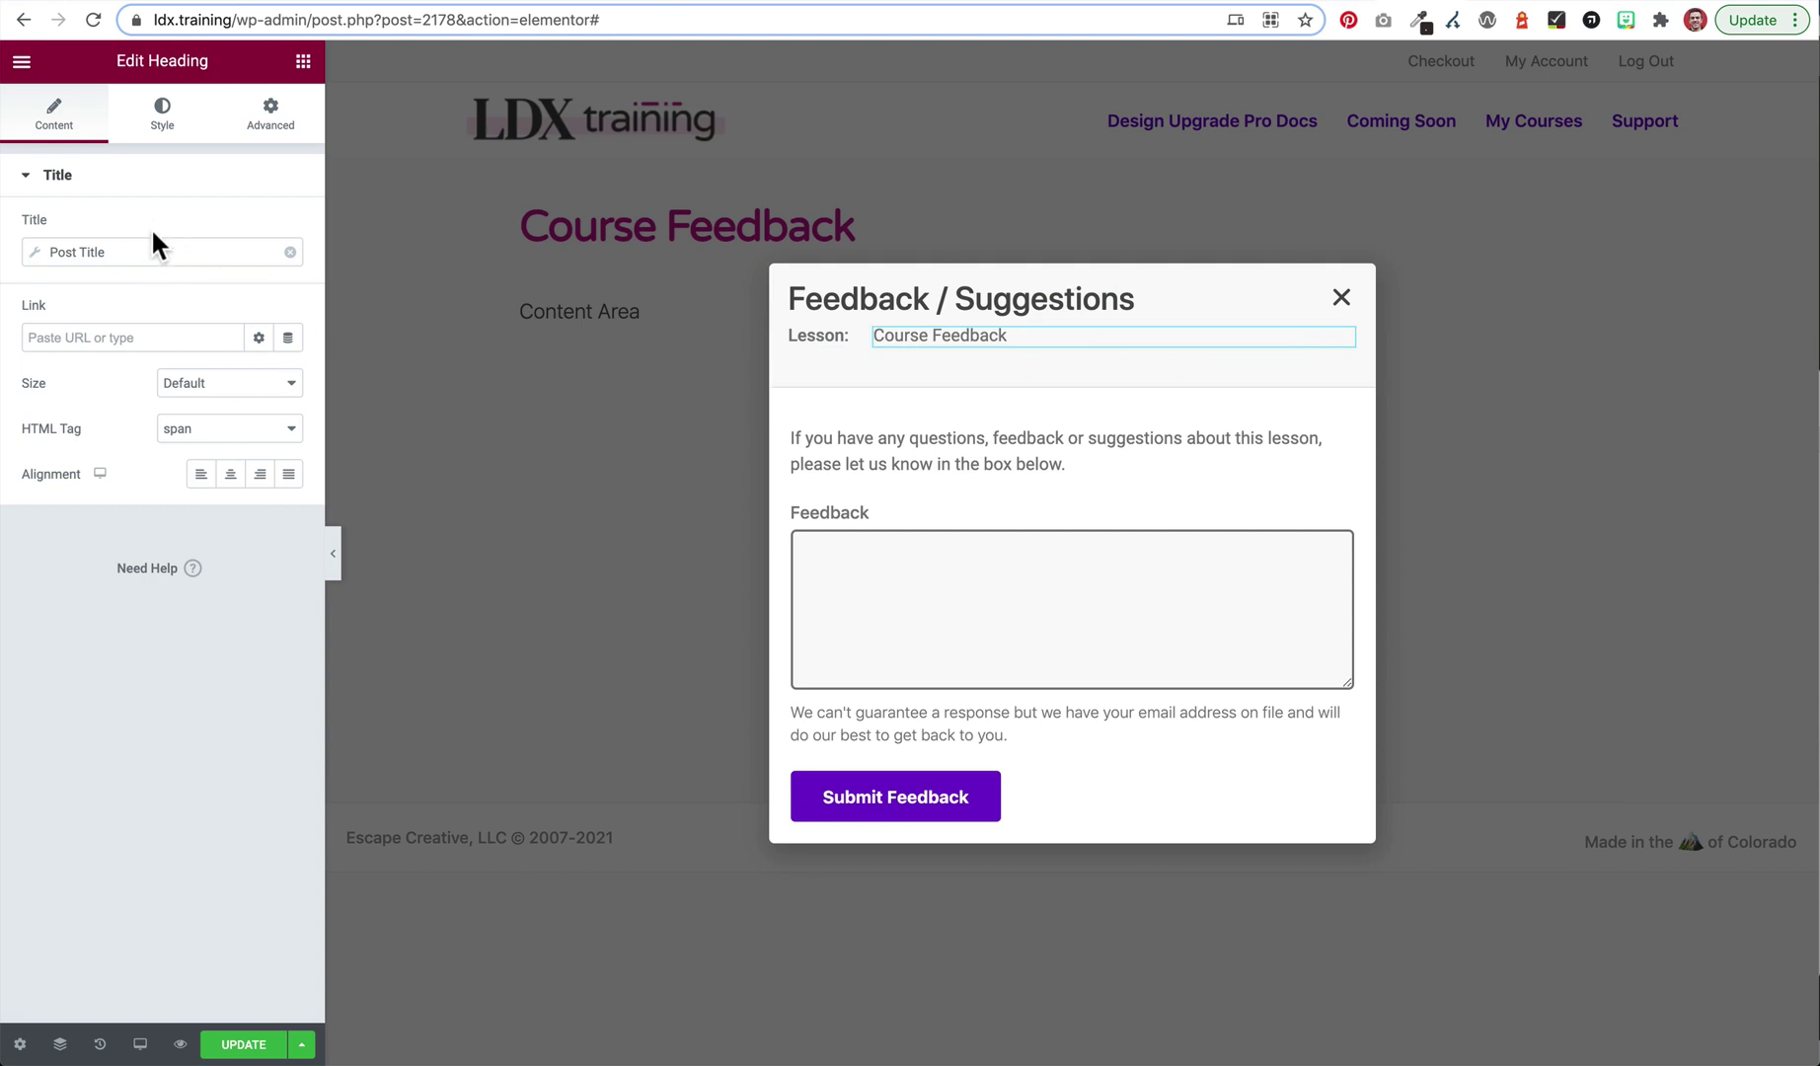
- Inspect the intro paragraph, then view the form fields Feedback, Footnote, Name and Email
left_click(902, 438)
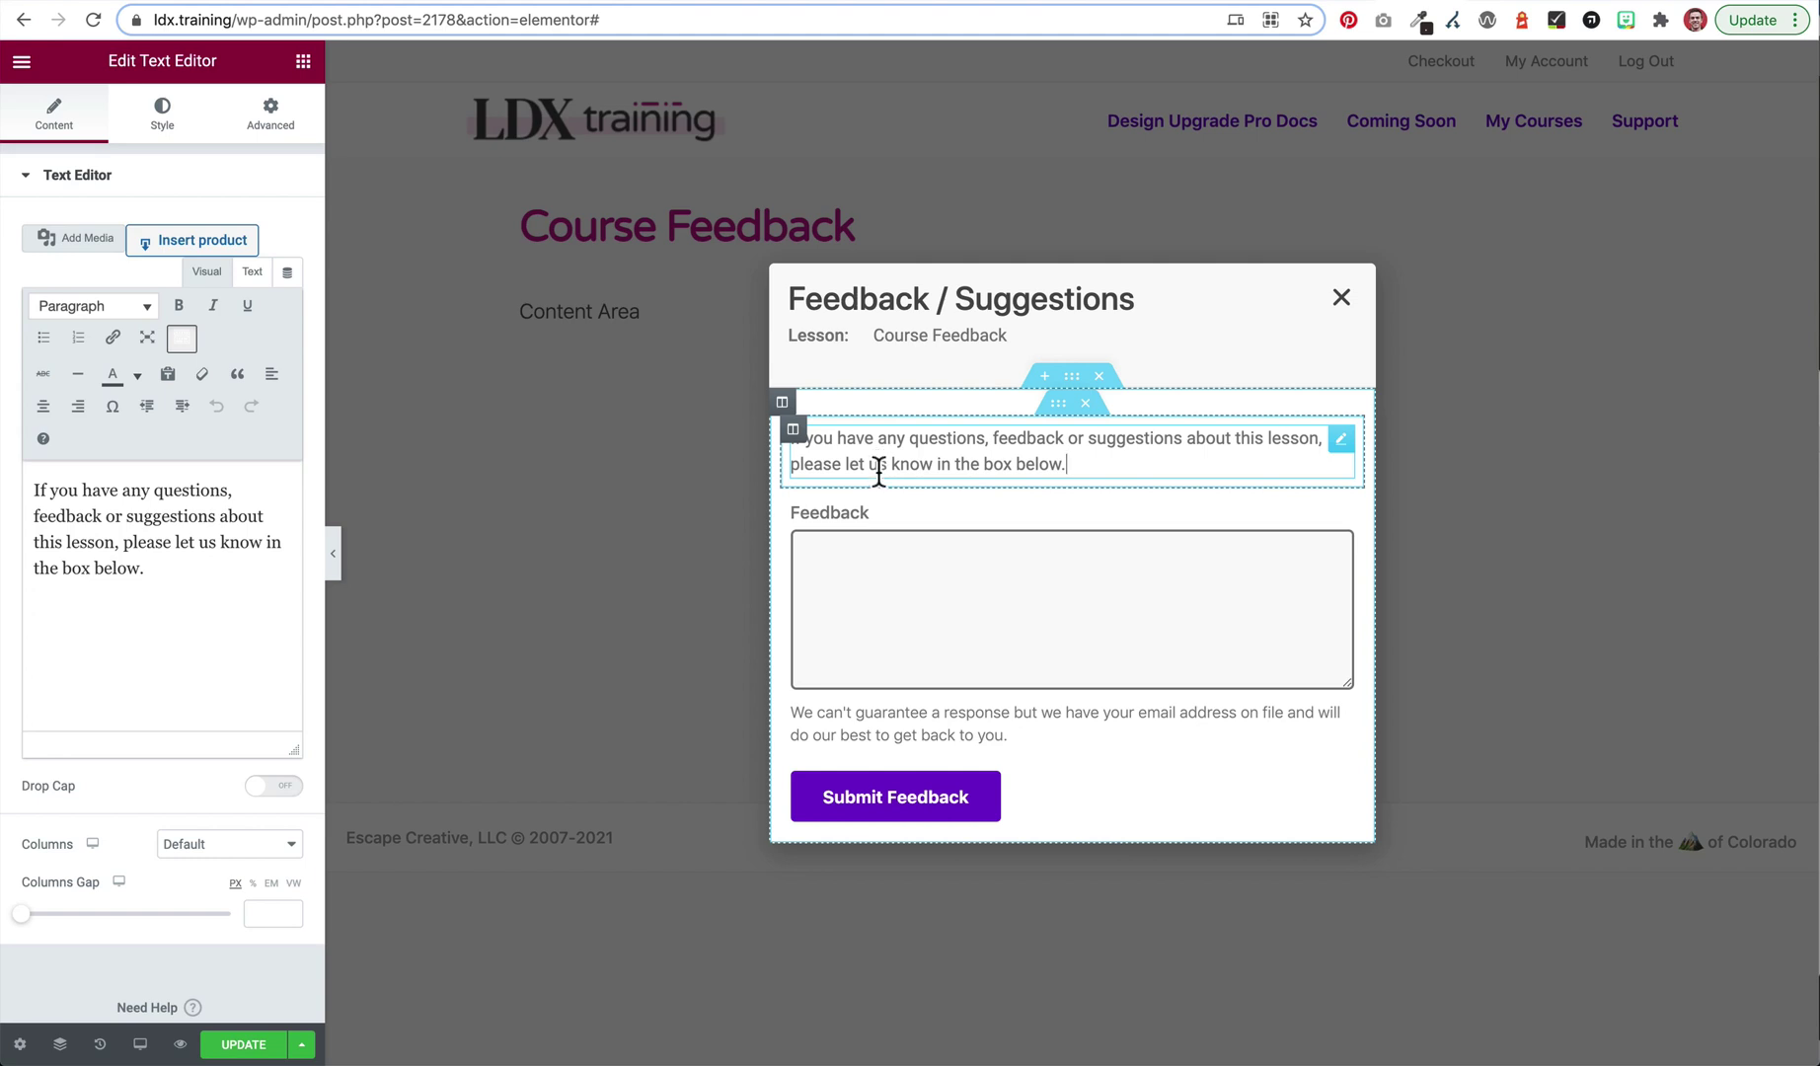
left_click(850, 573)
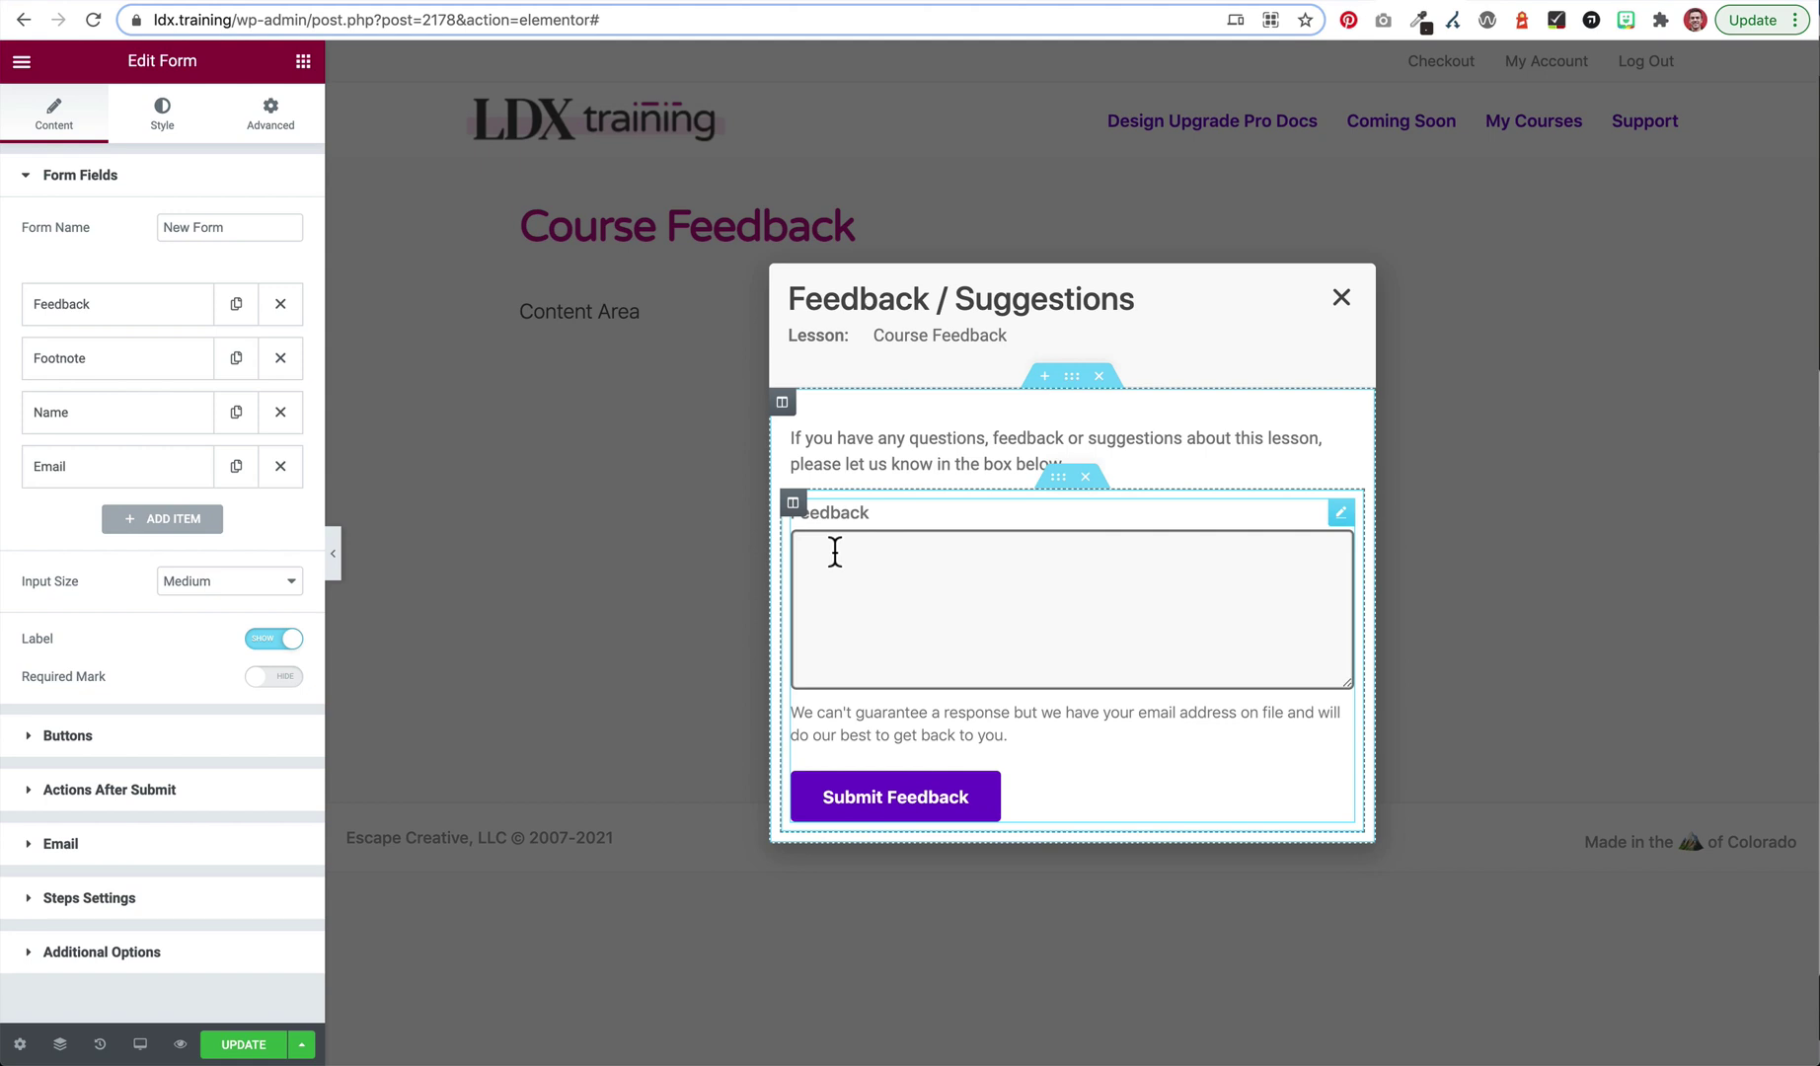
left_click(131, 324)
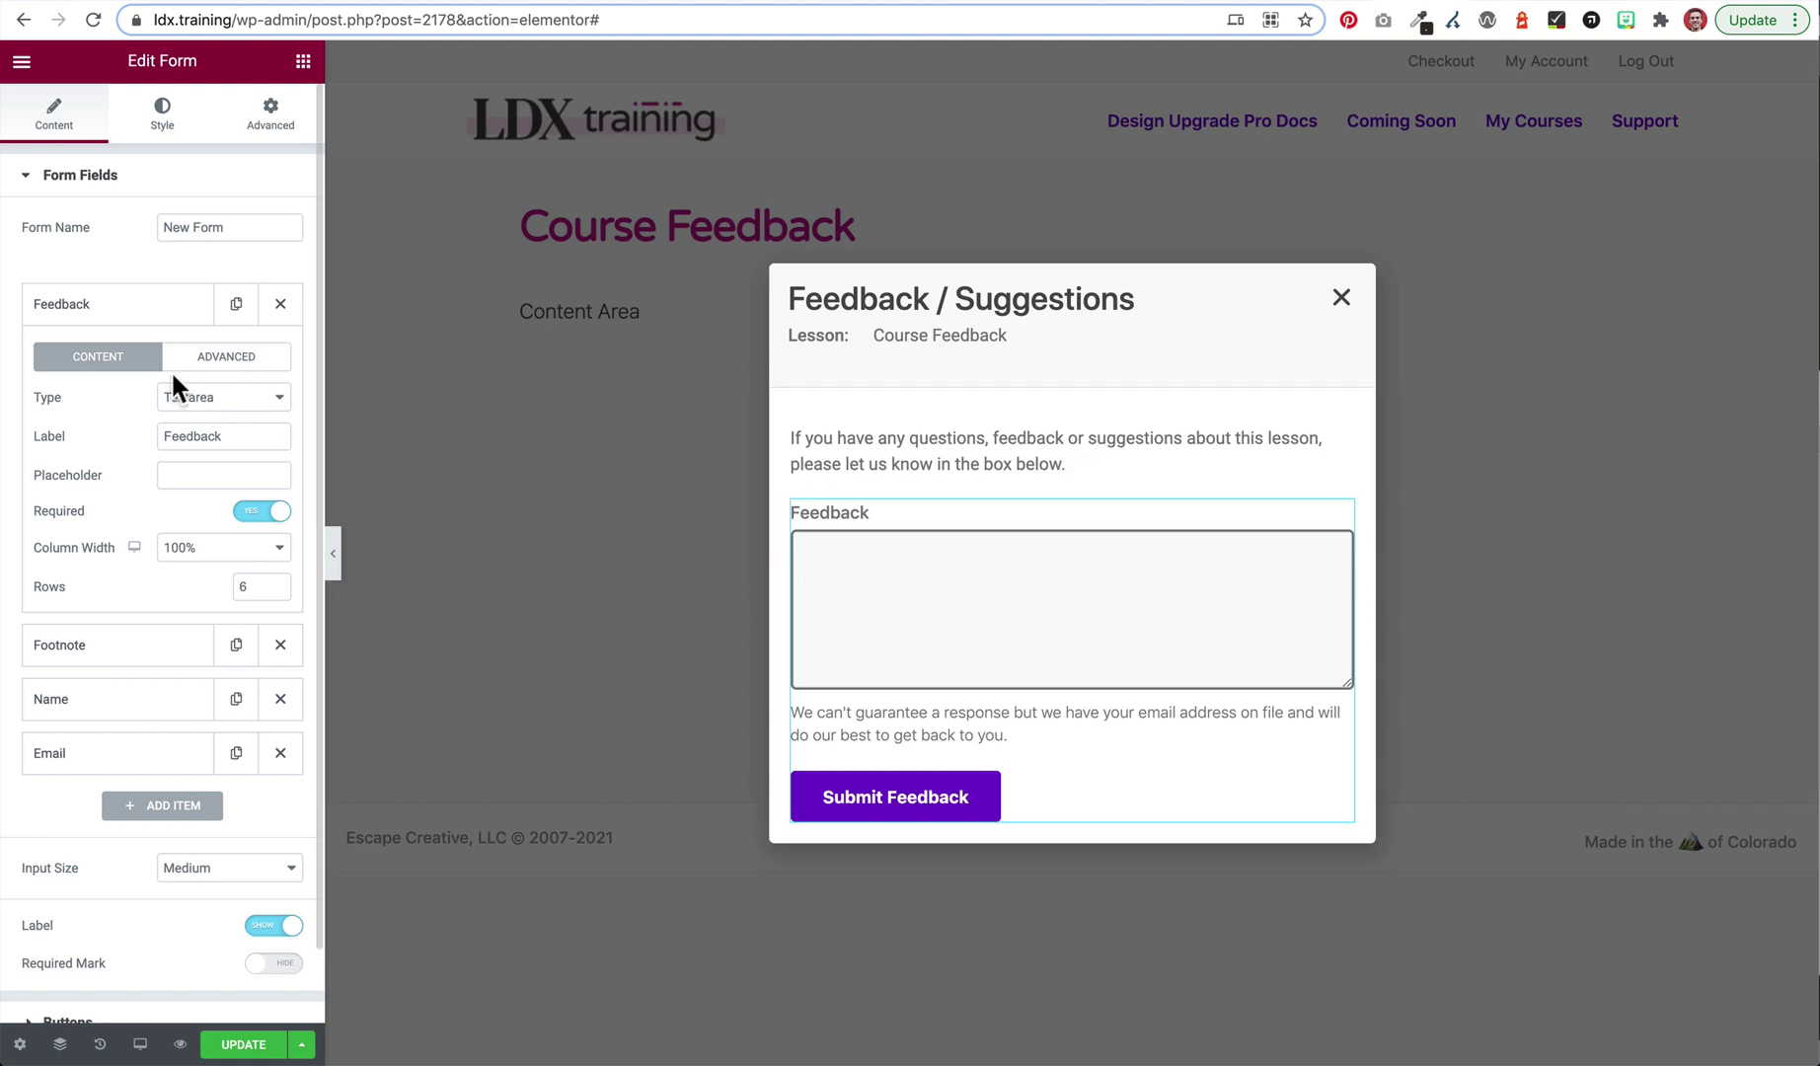
left_click(117, 318)
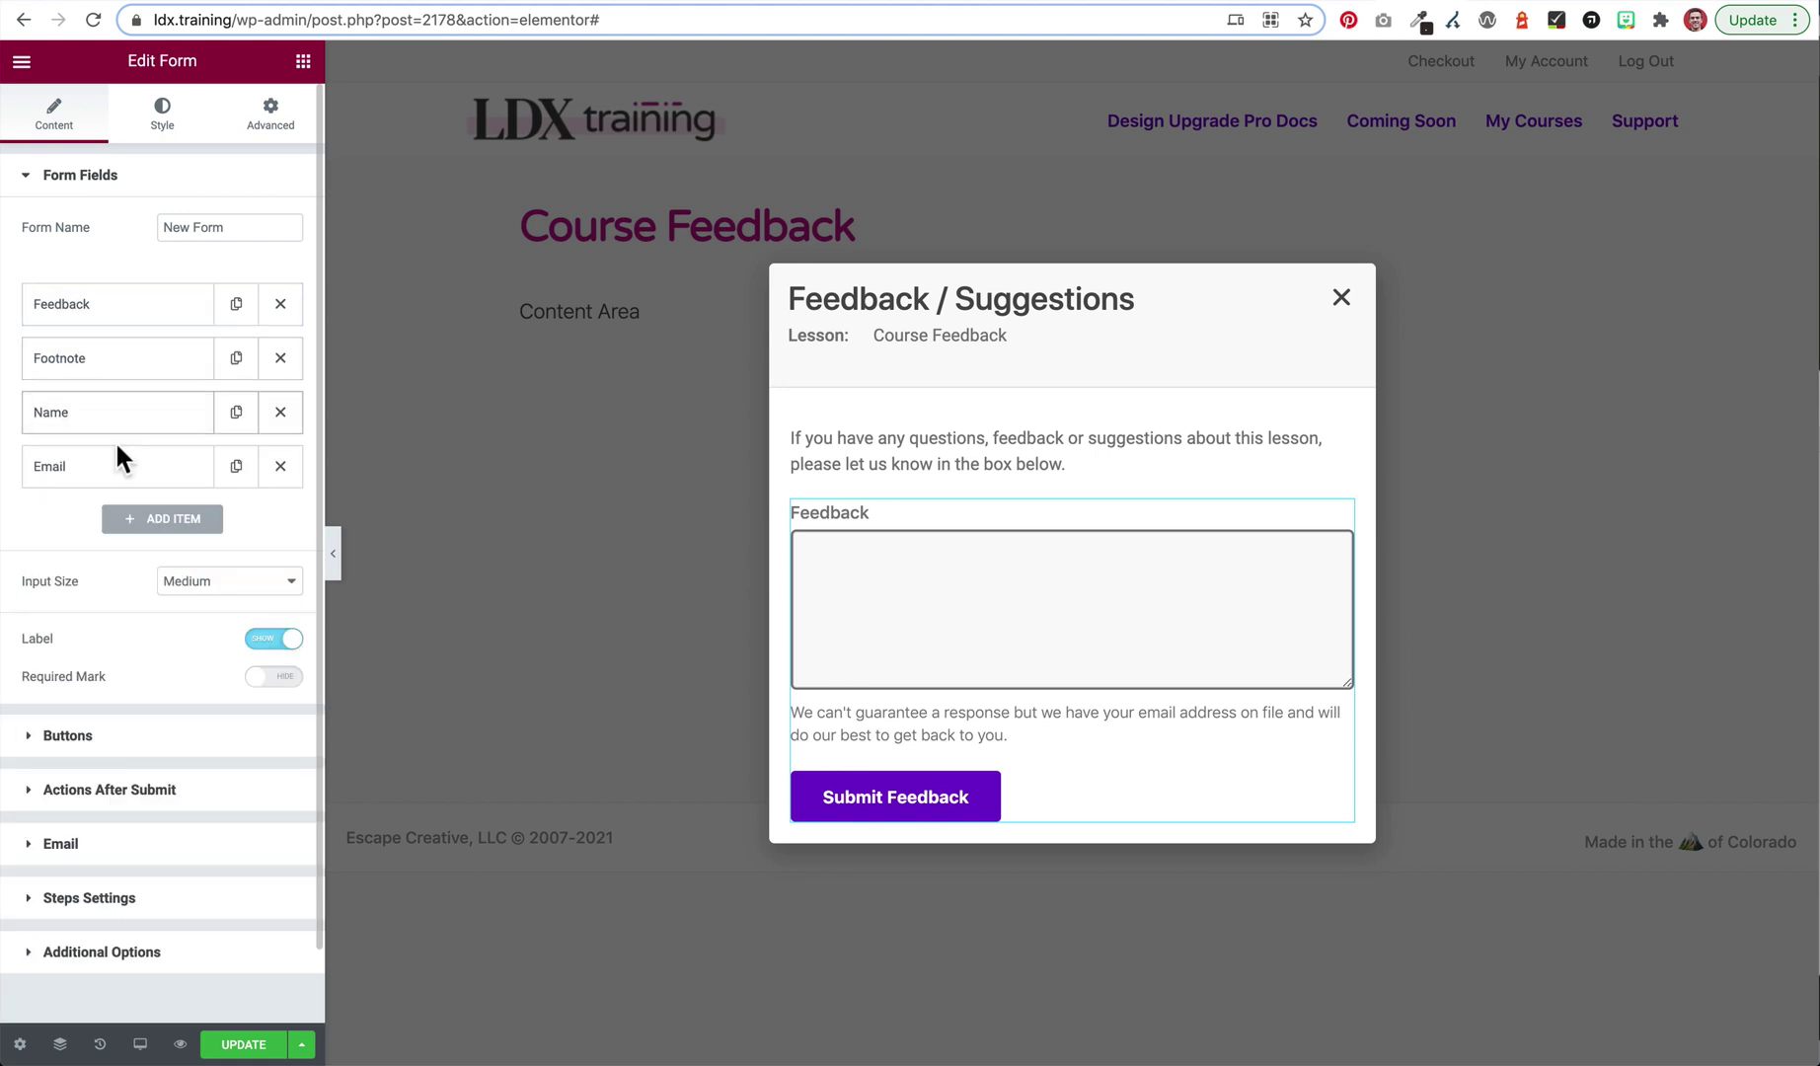
left_click(128, 373)
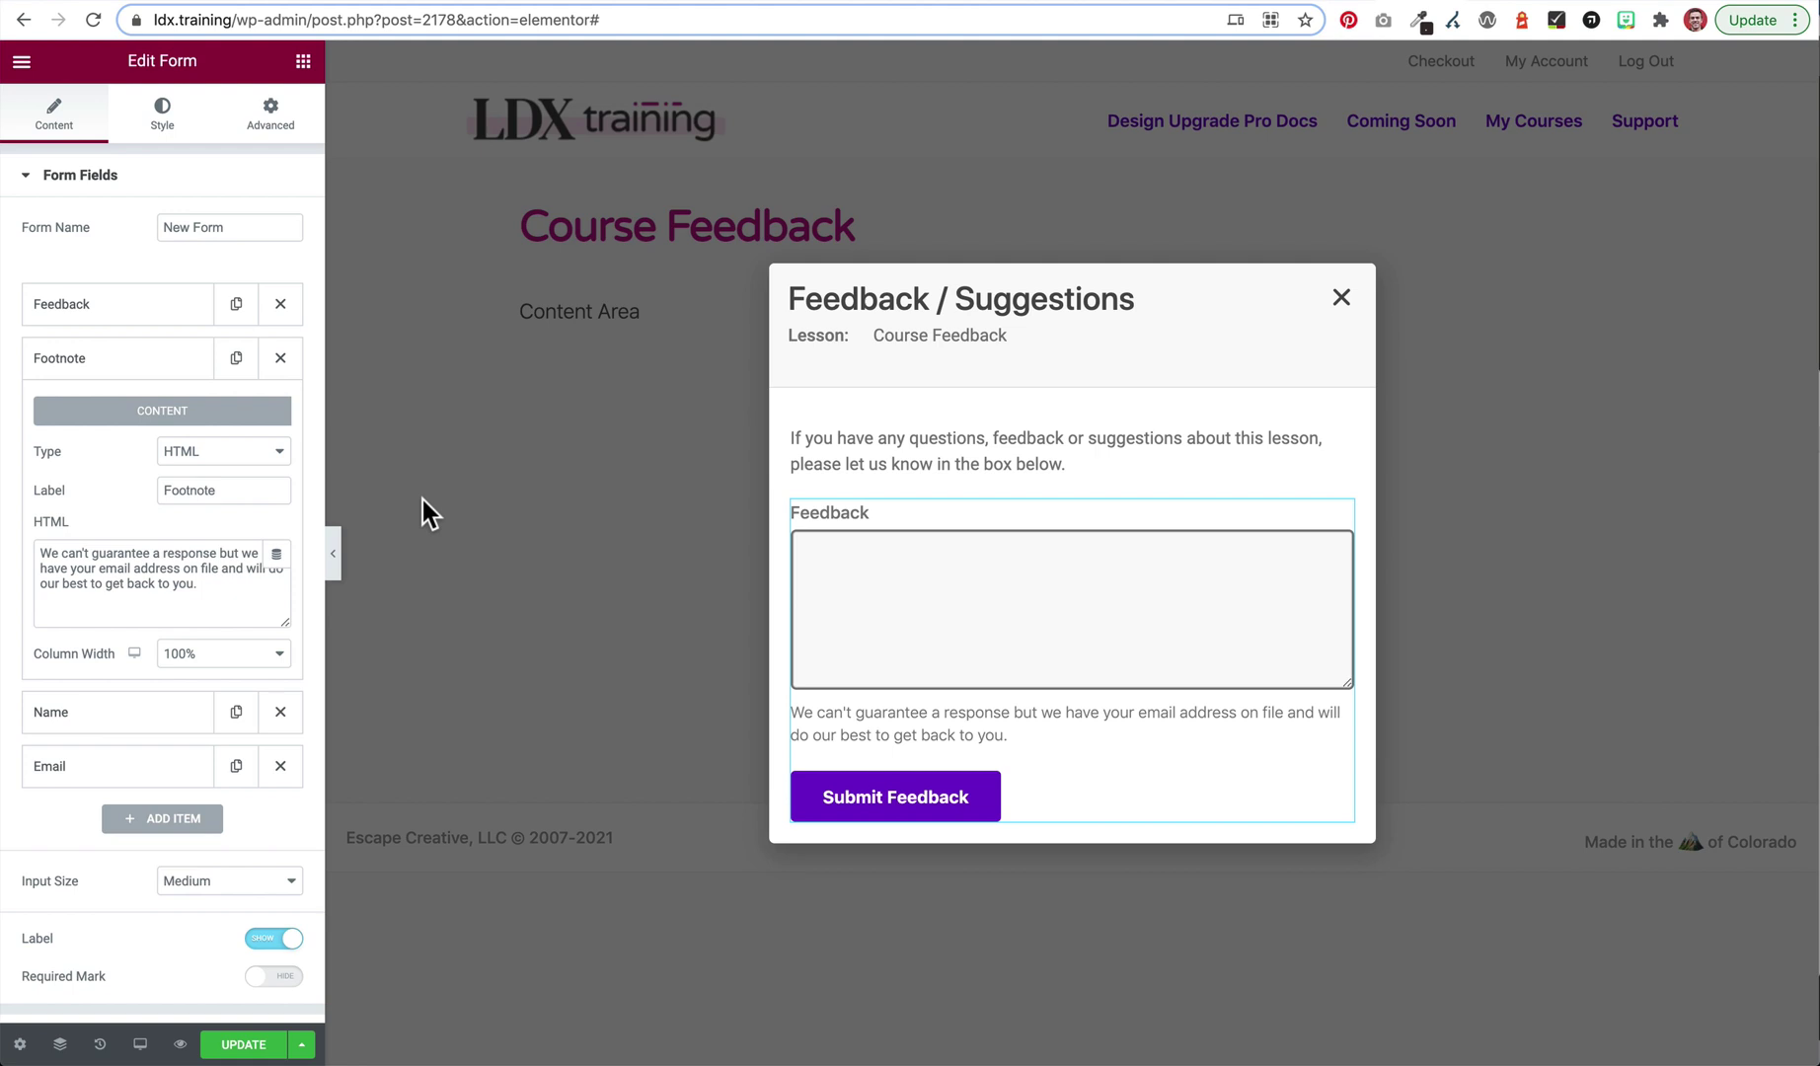
- Collapse Footnote and show the Name field's advanced options, with ID user_display_name
left_click(128, 367)
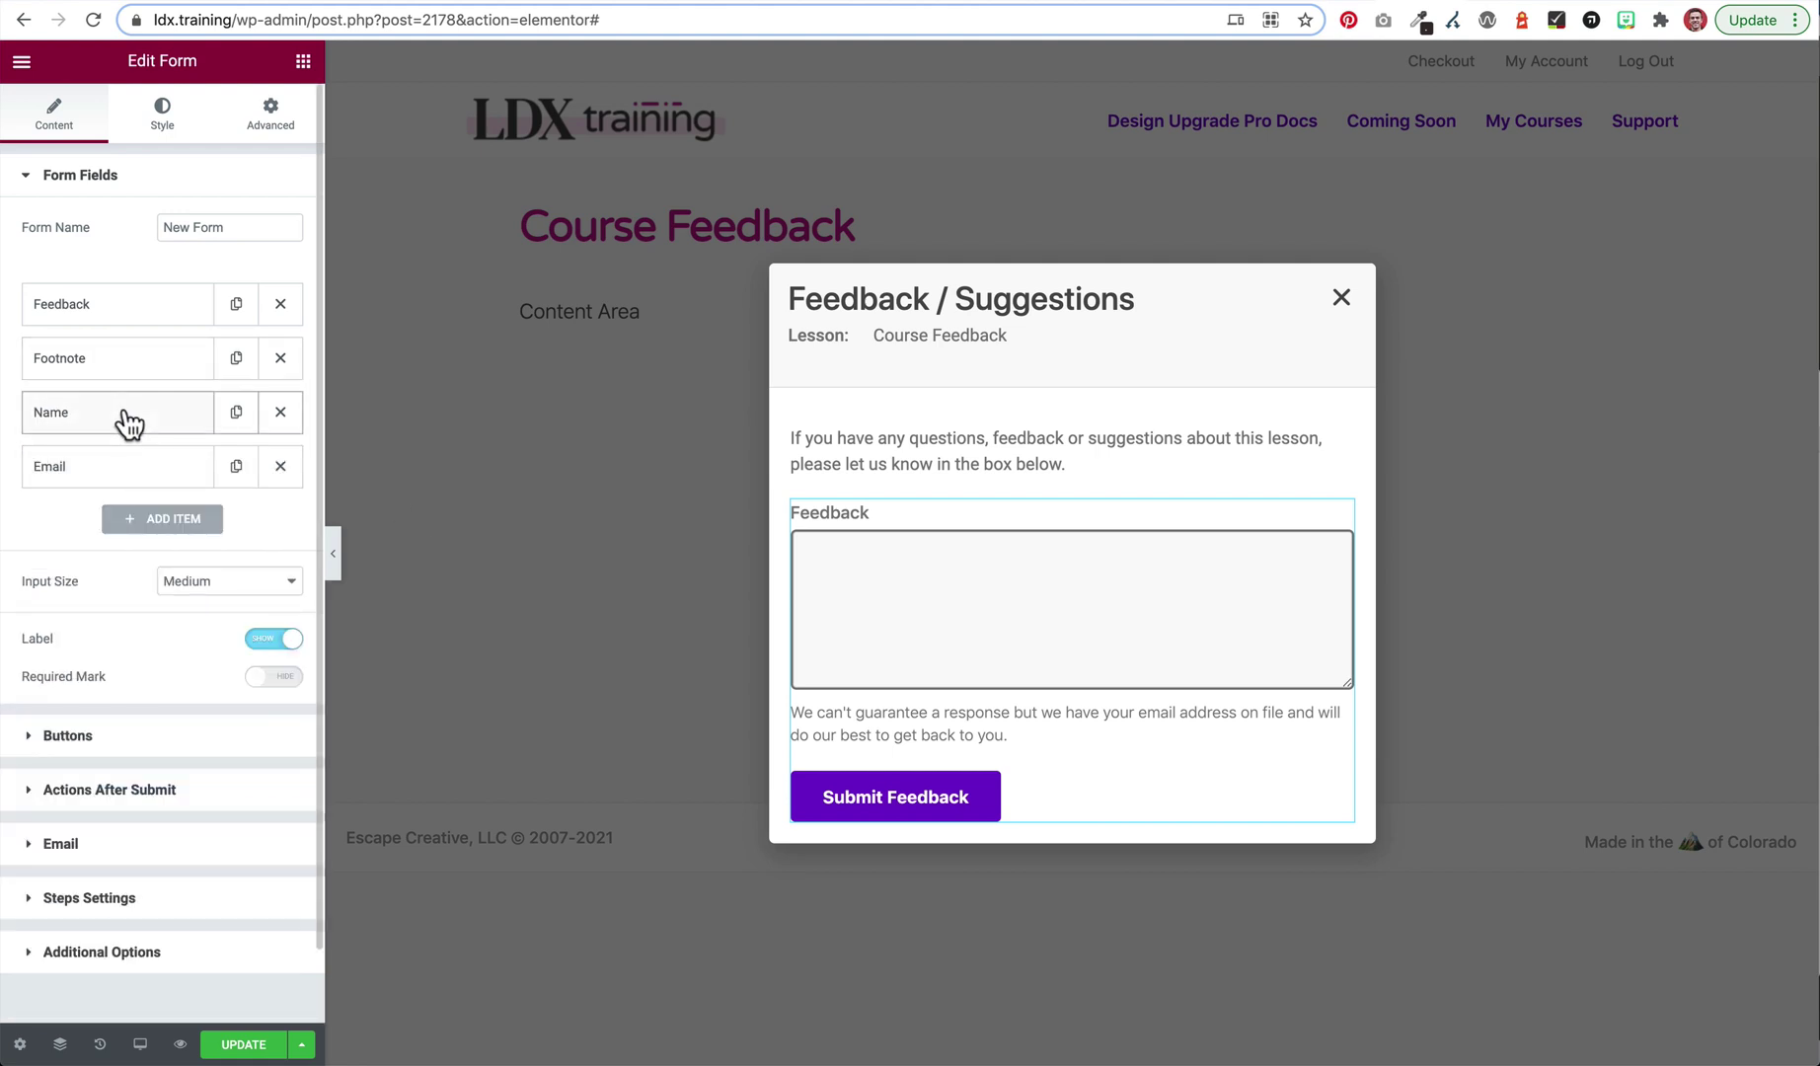
left_click(128, 423)
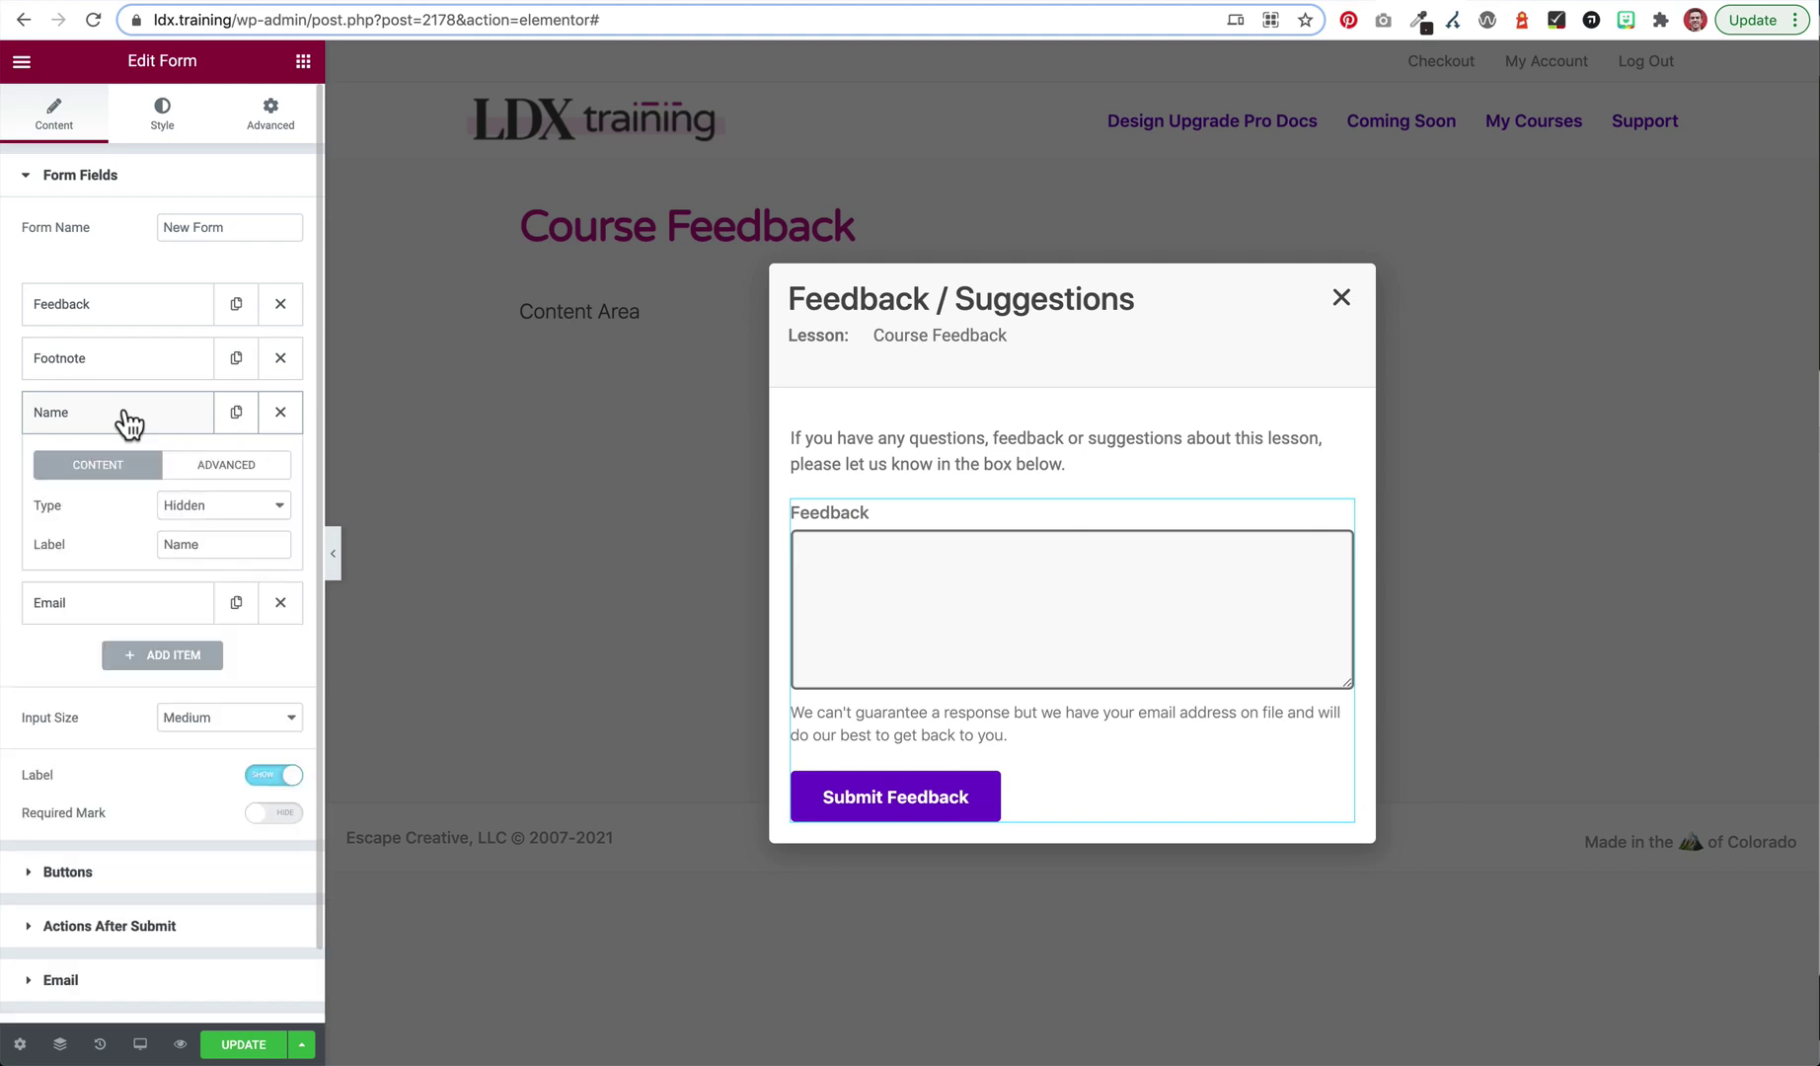
left_click(226, 474)
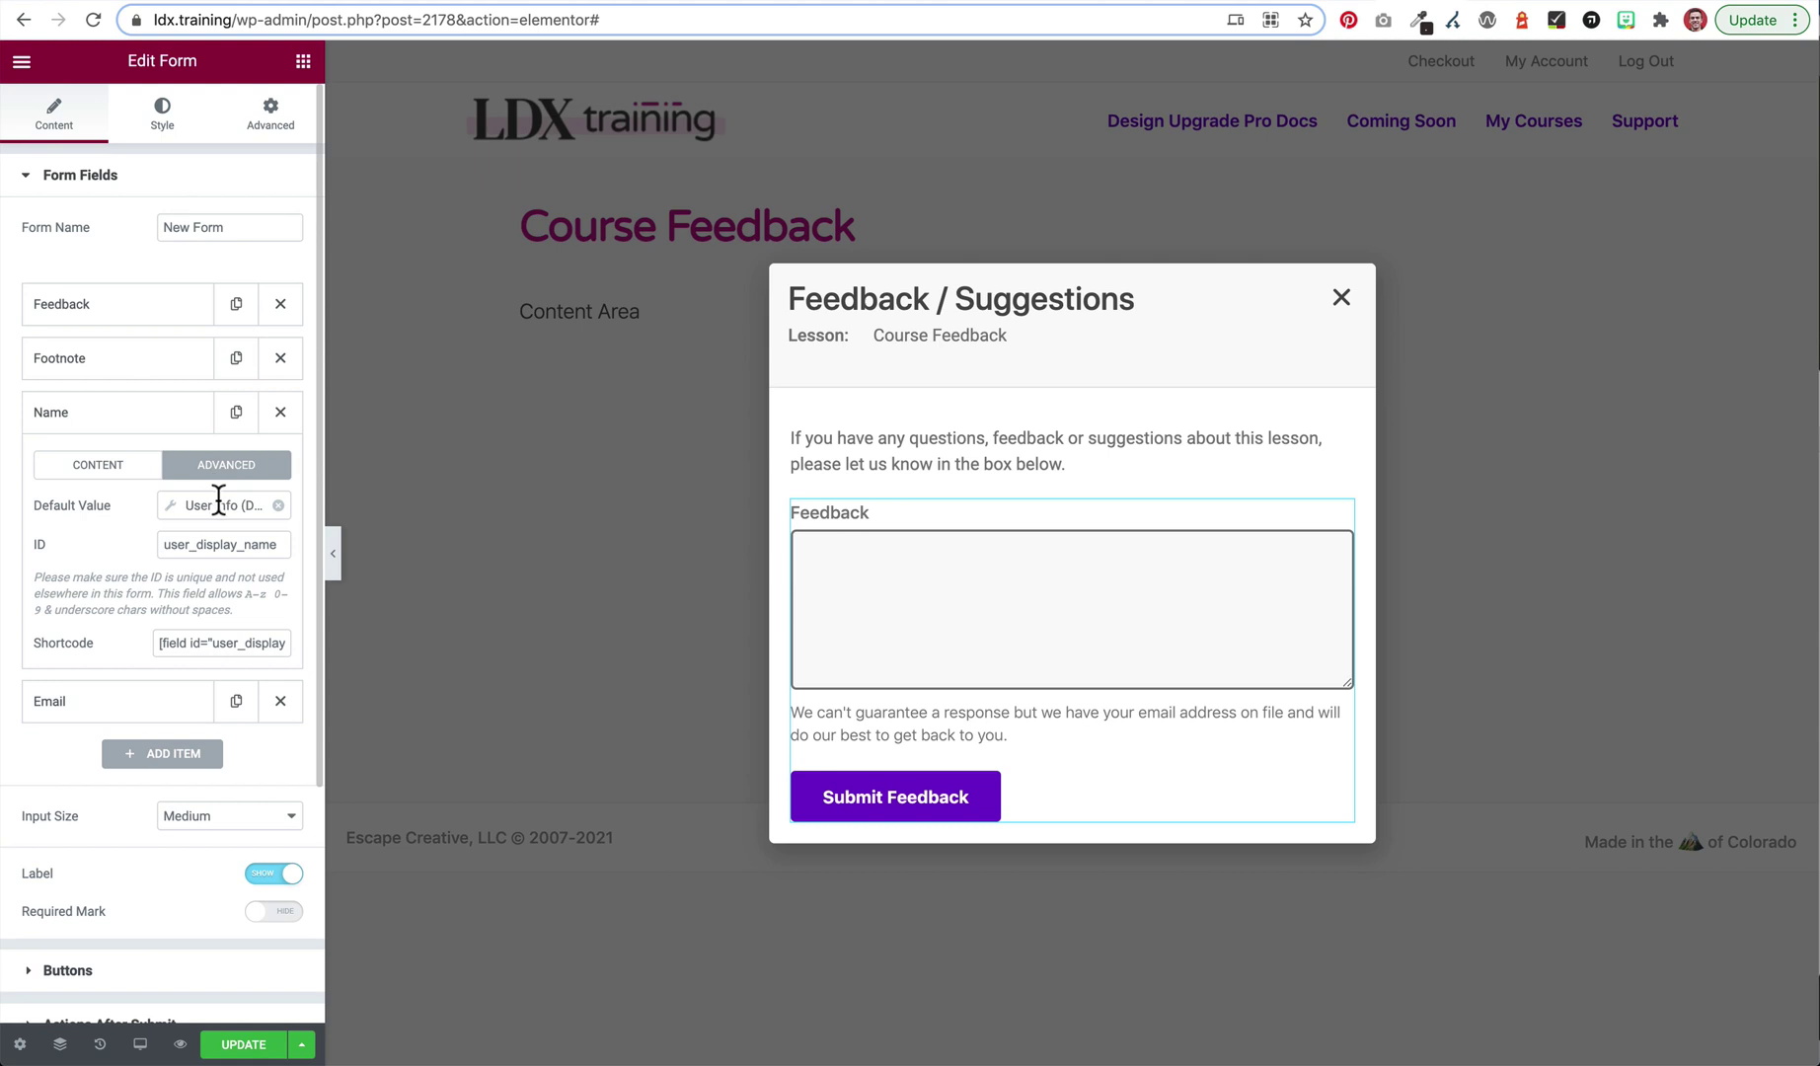
left_click(212, 503)
double_click(229, 544)
- Set the Name field's default value to the User Info tag's Display Name
left_click(278, 505)
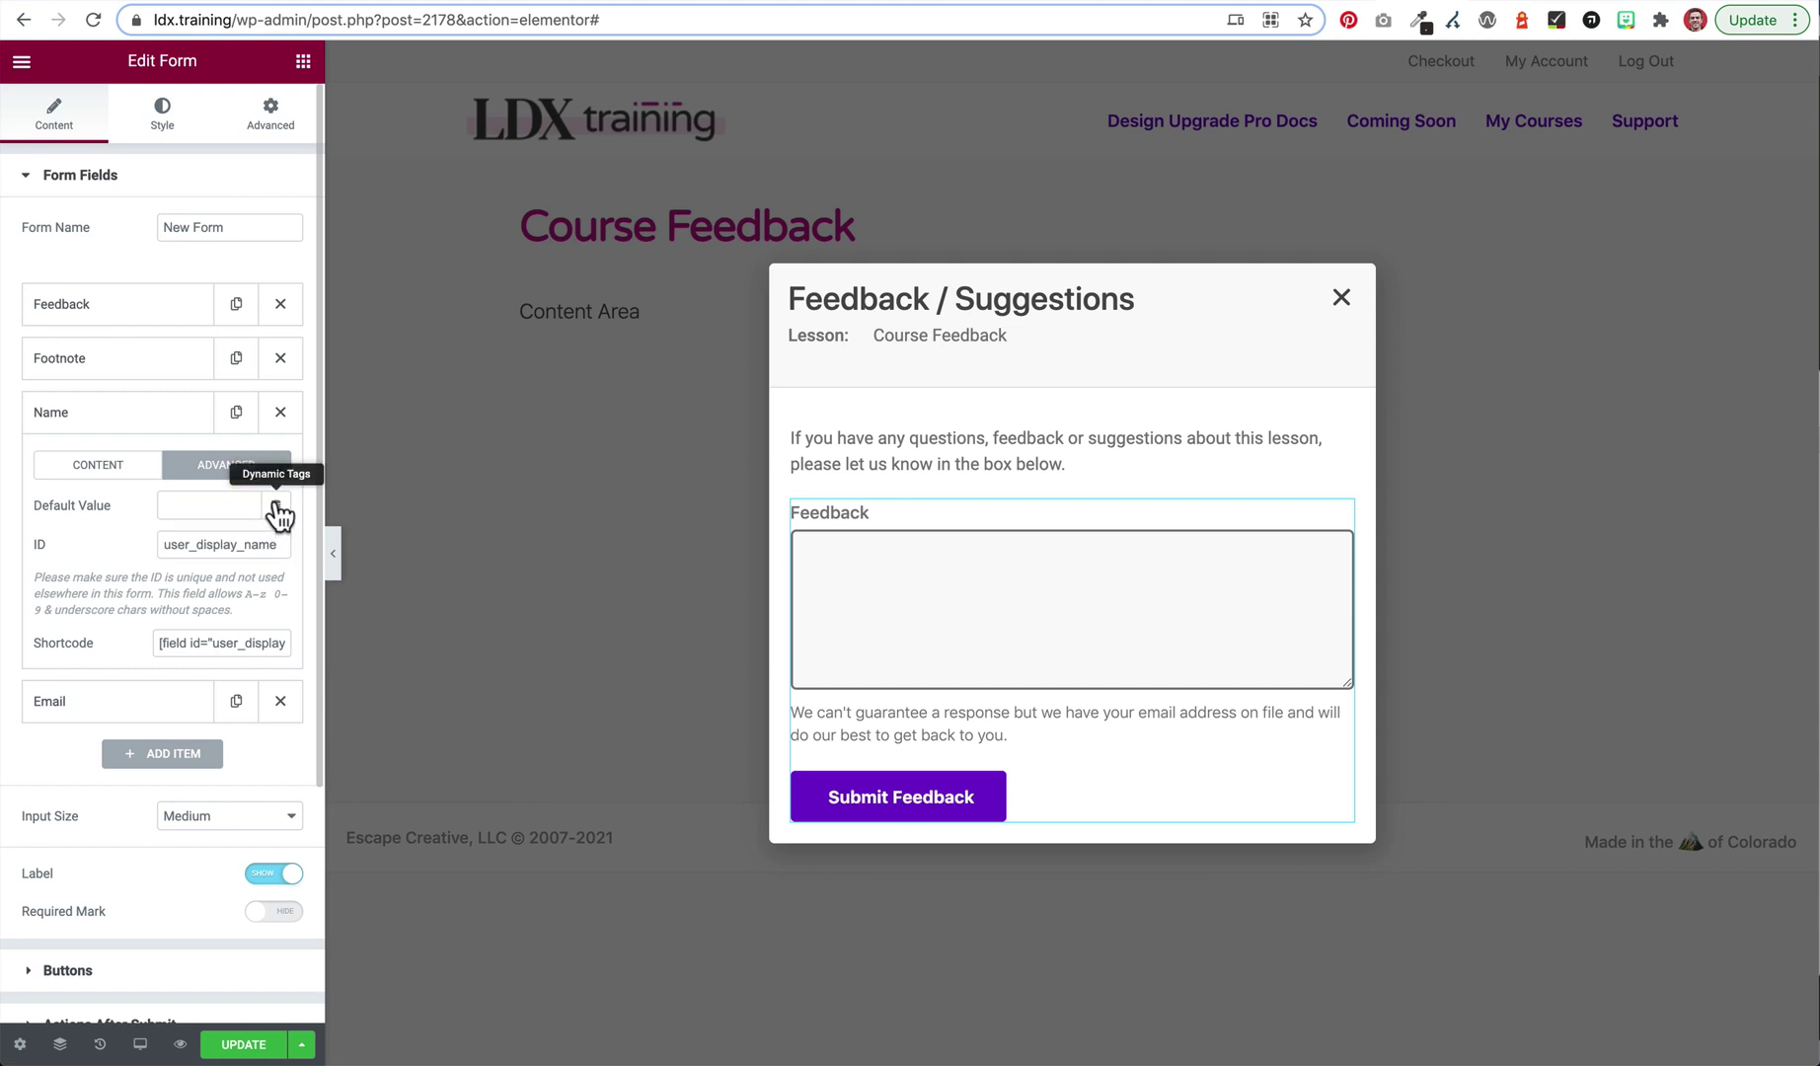
left_click(277, 507)
scroll(130, 674, "down", 3)
left_click(57, 769)
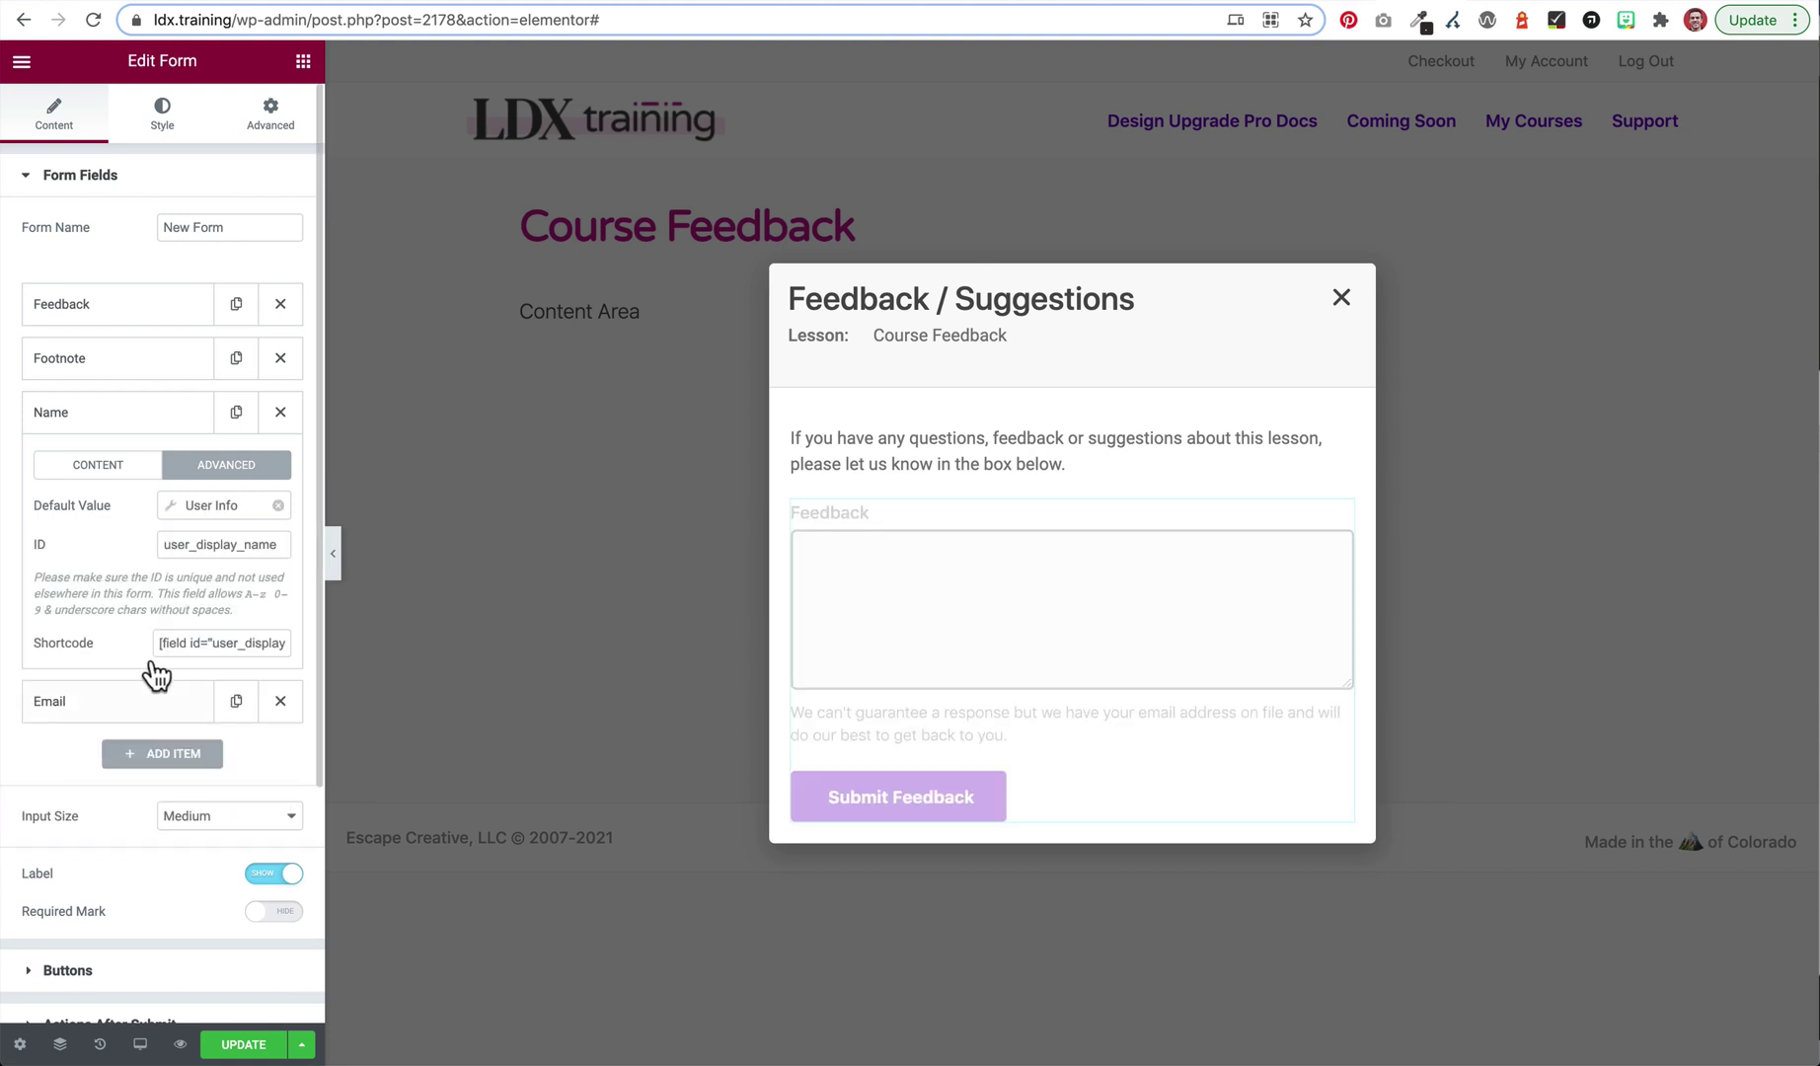
left_click(218, 503)
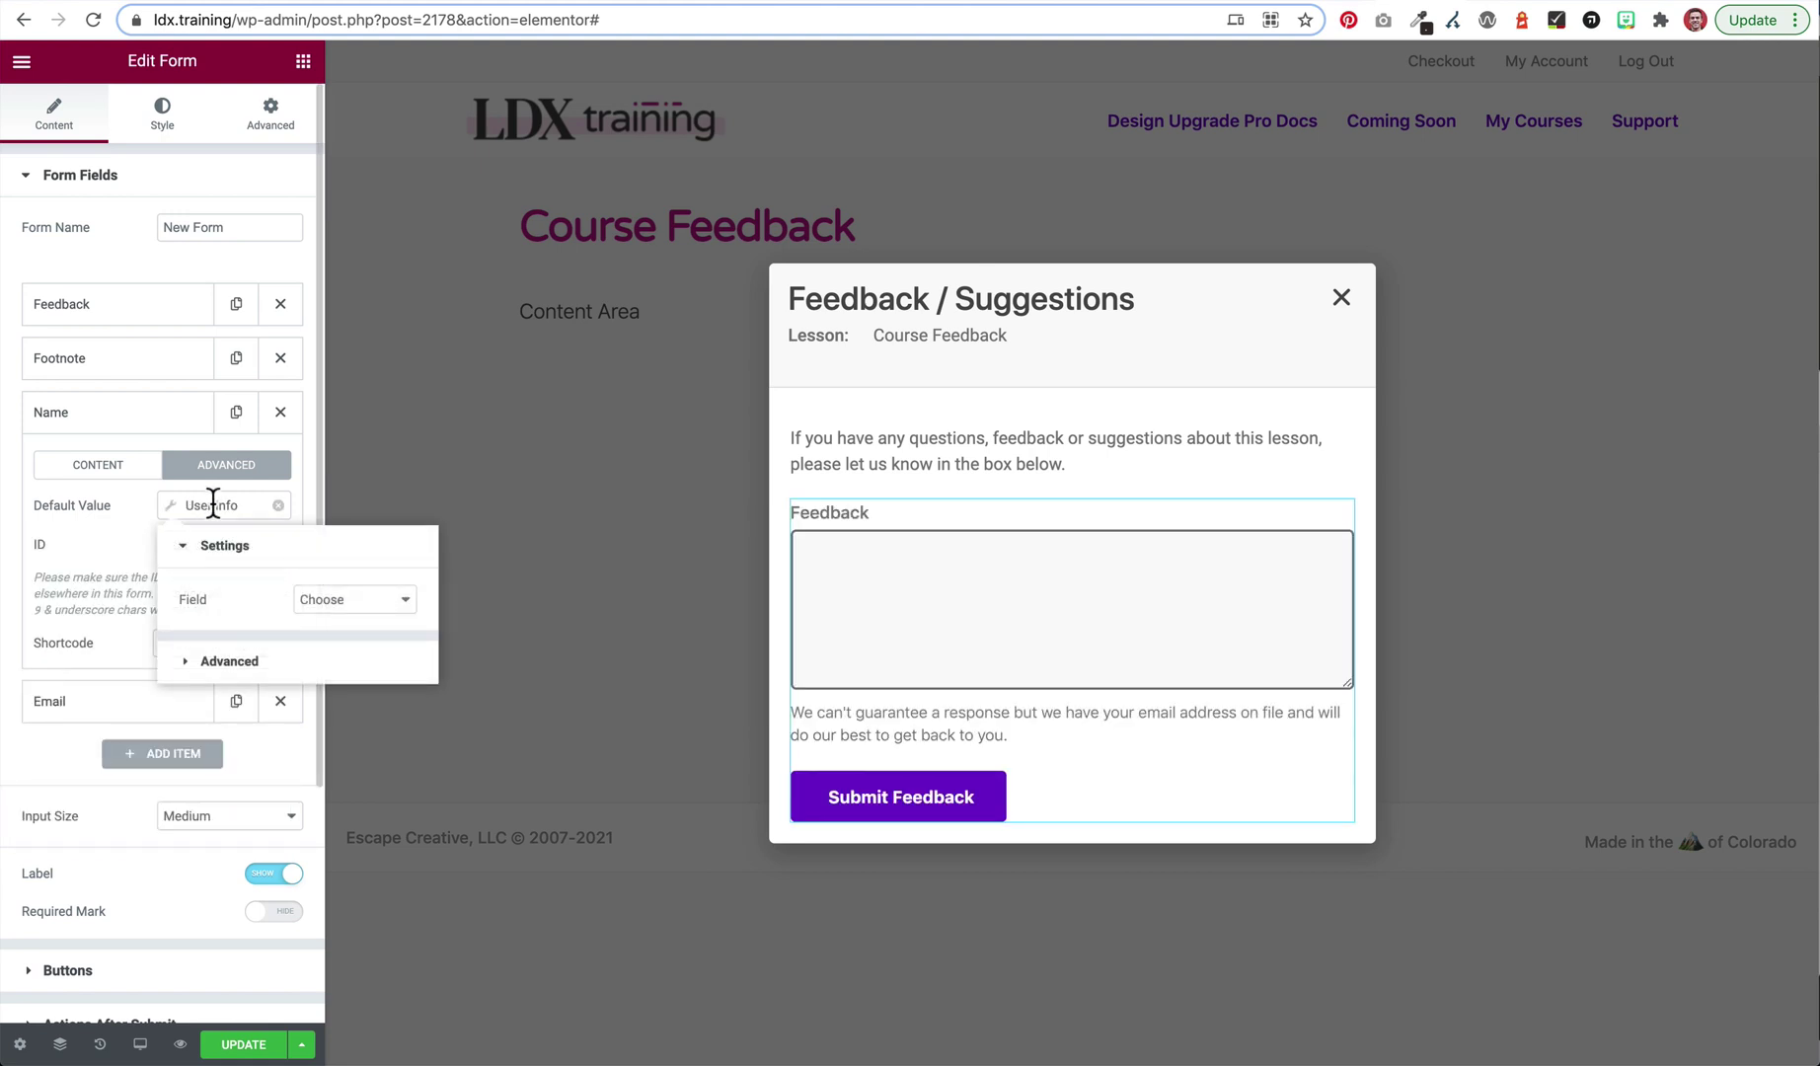
left_click(333, 604)
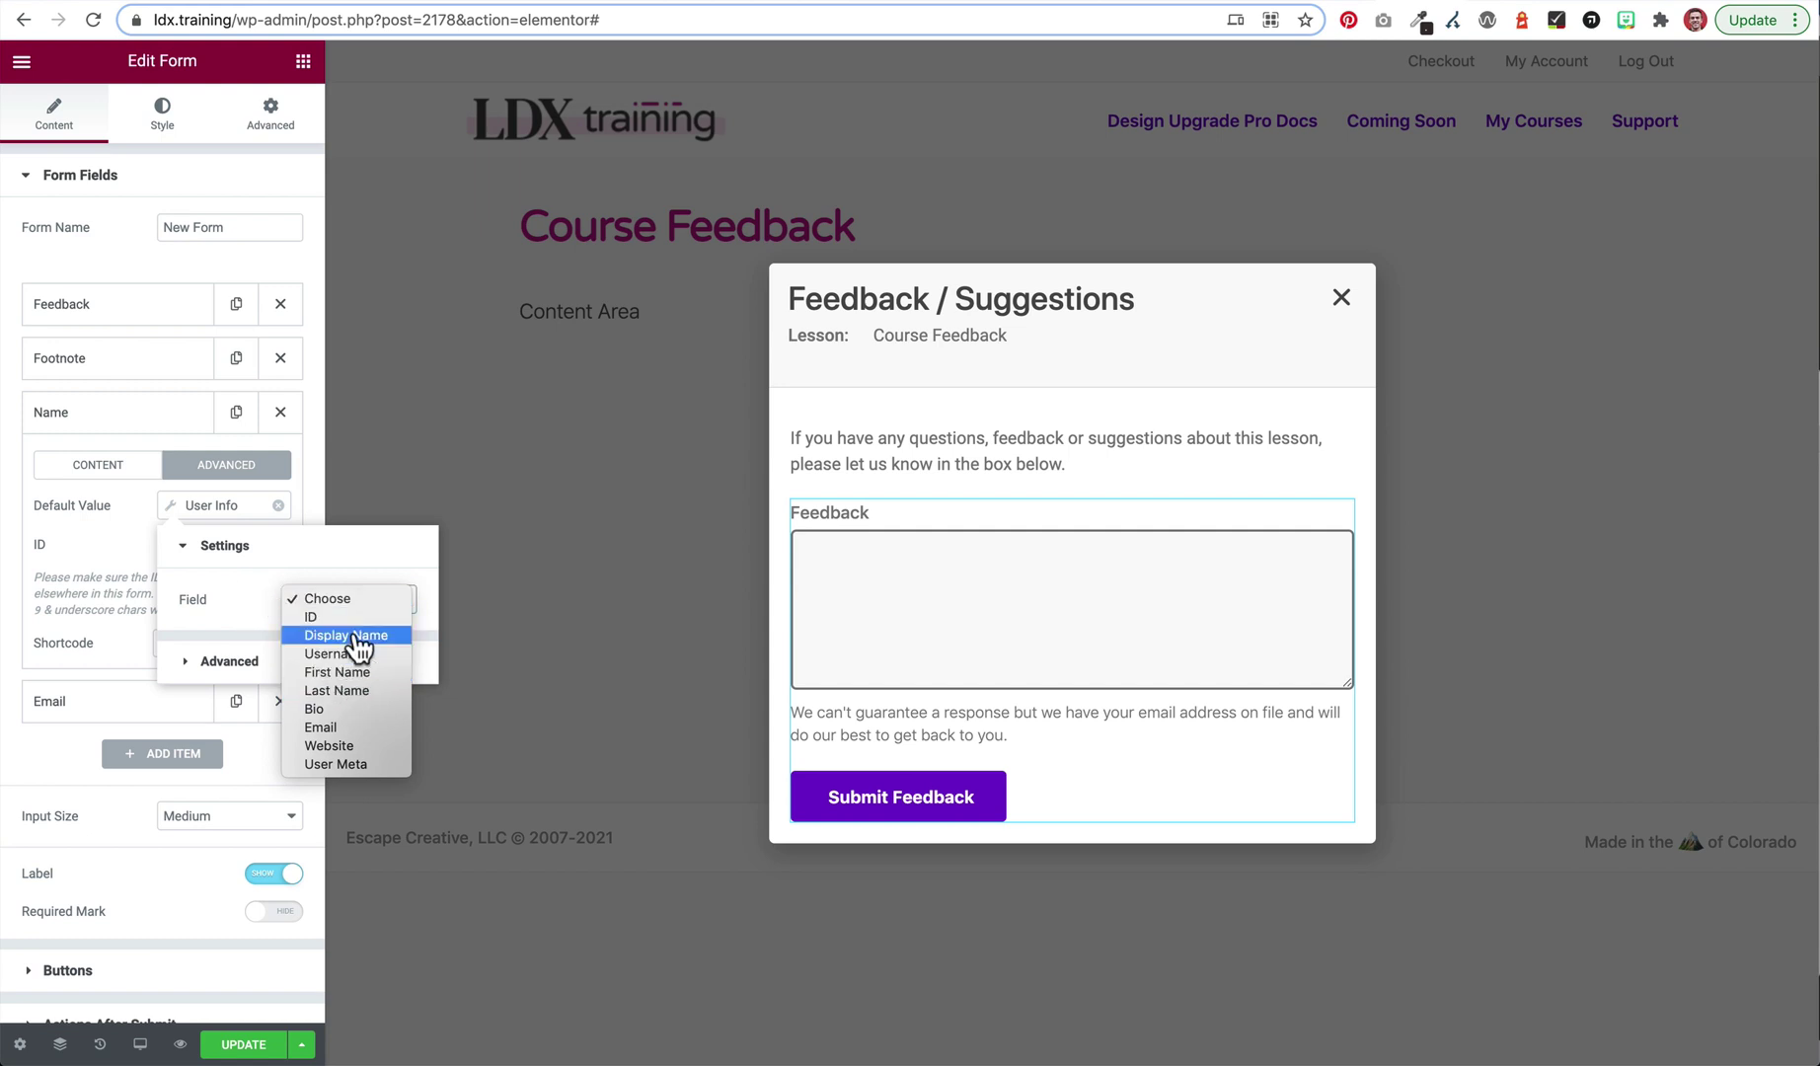
left_click(345, 635)
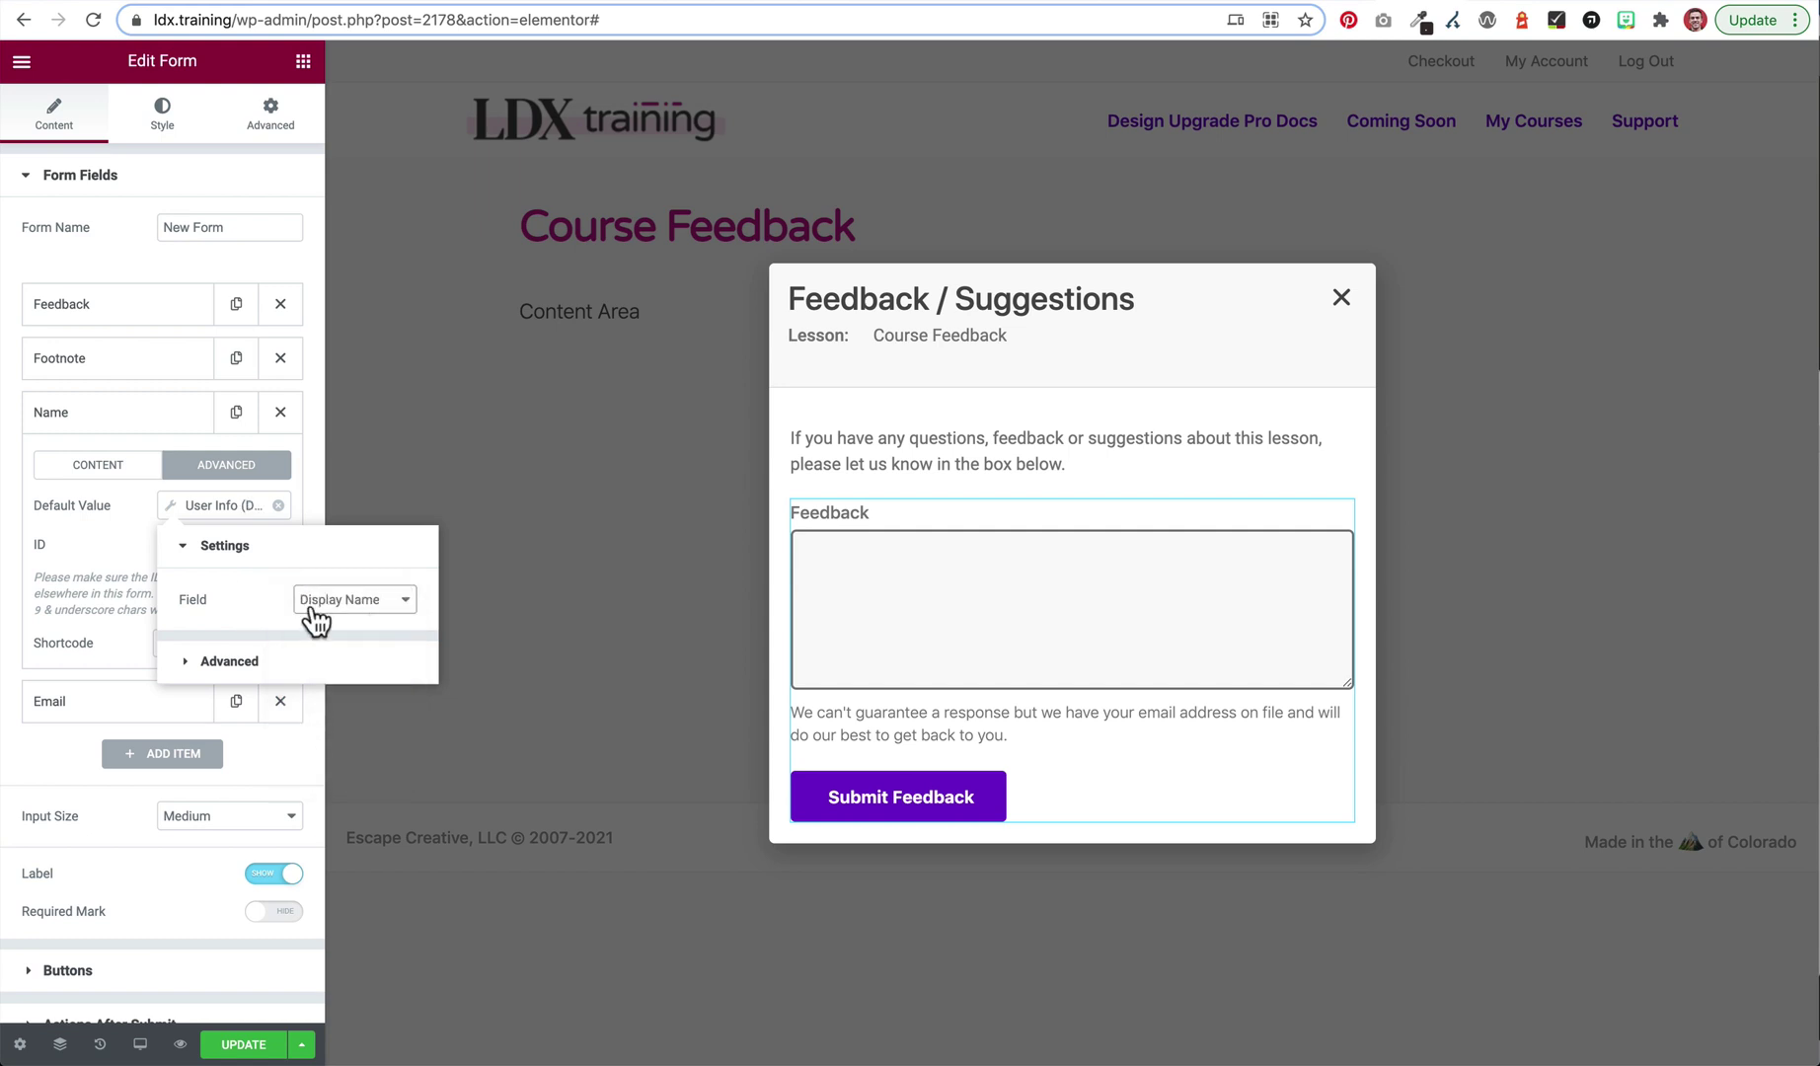
left_click(127, 535)
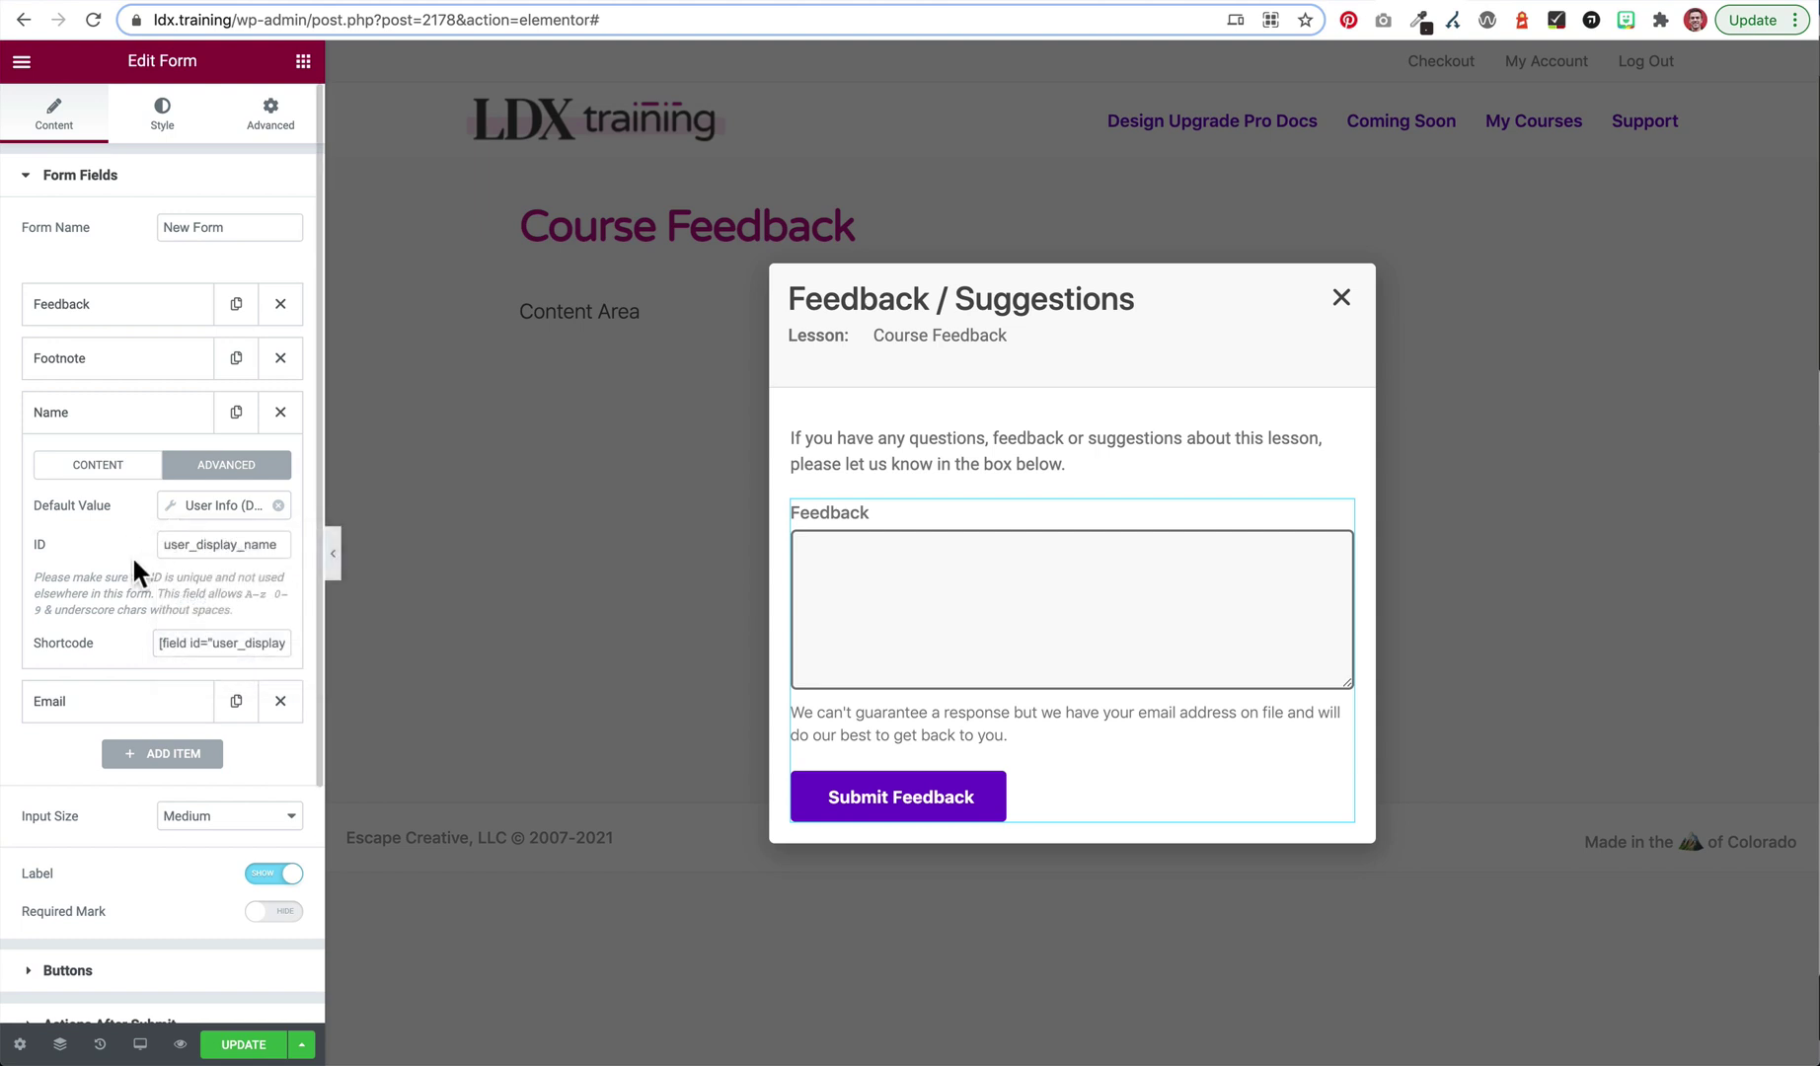
left_click(140, 424)
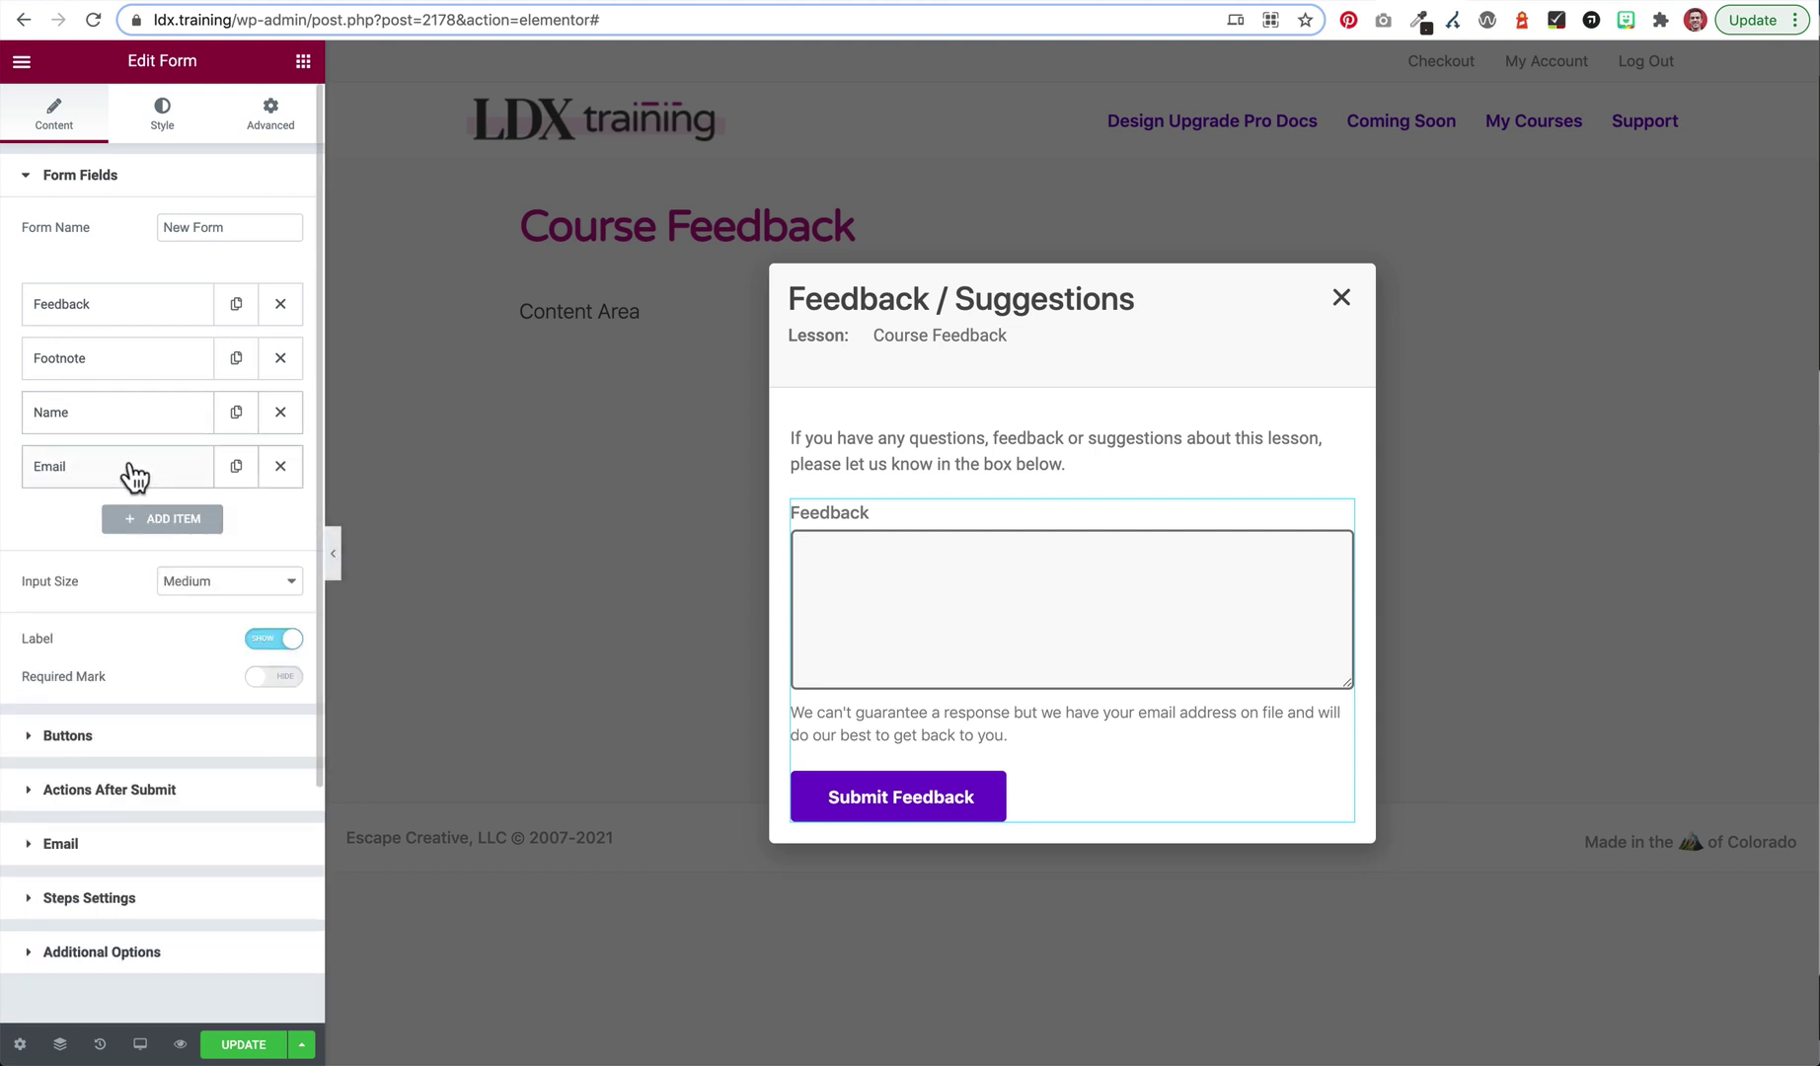
left_click(128, 472)
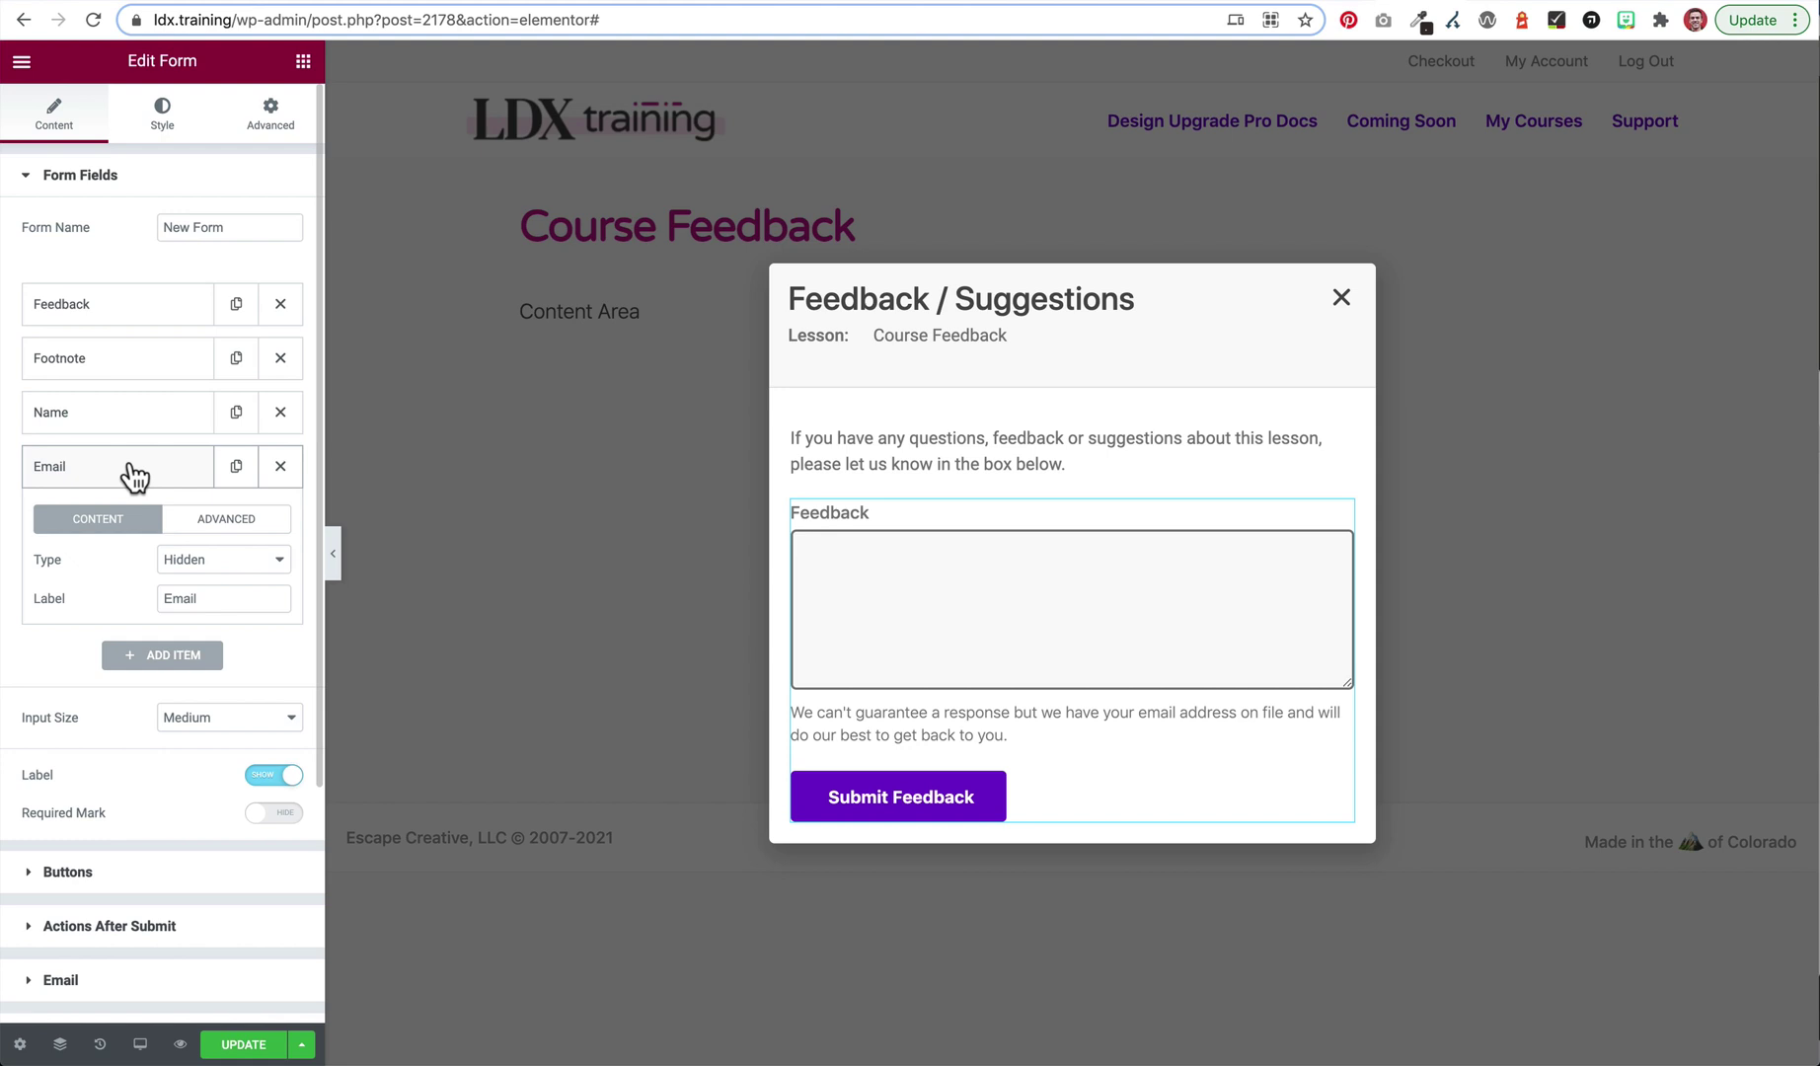
left_click(227, 526)
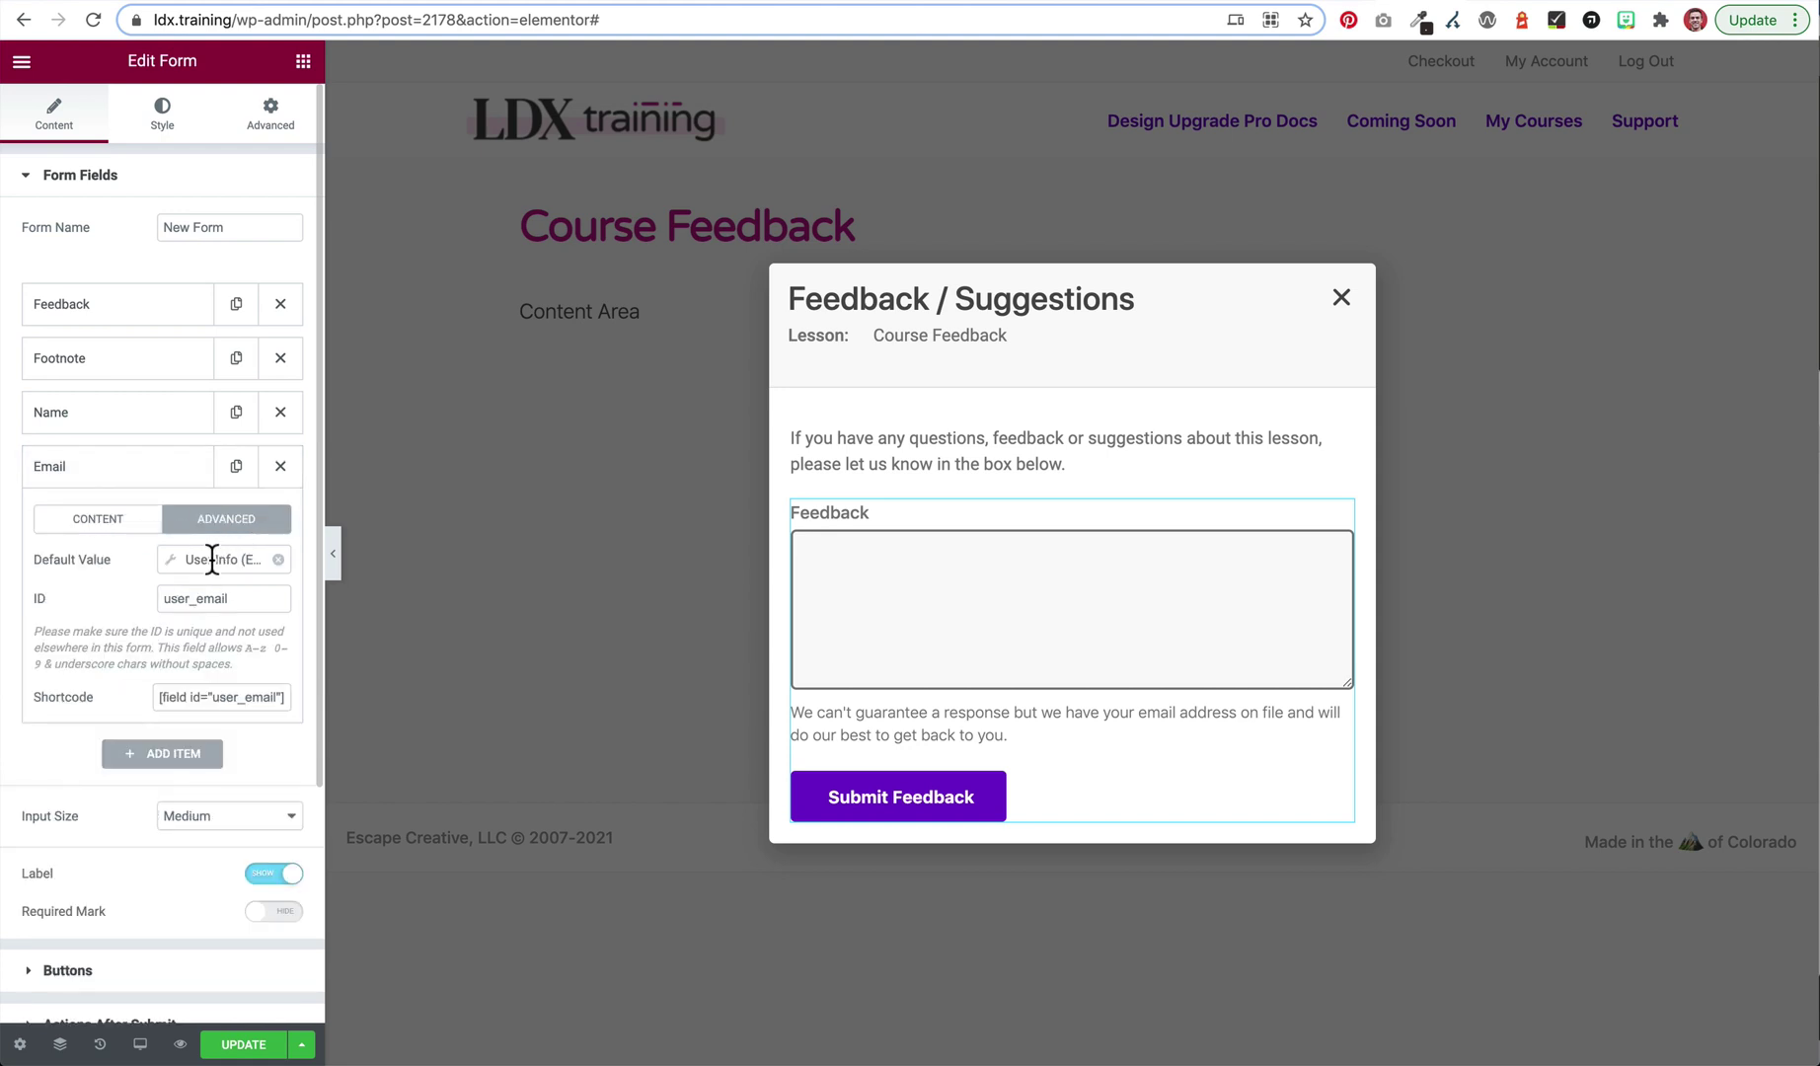
left_click(211, 559)
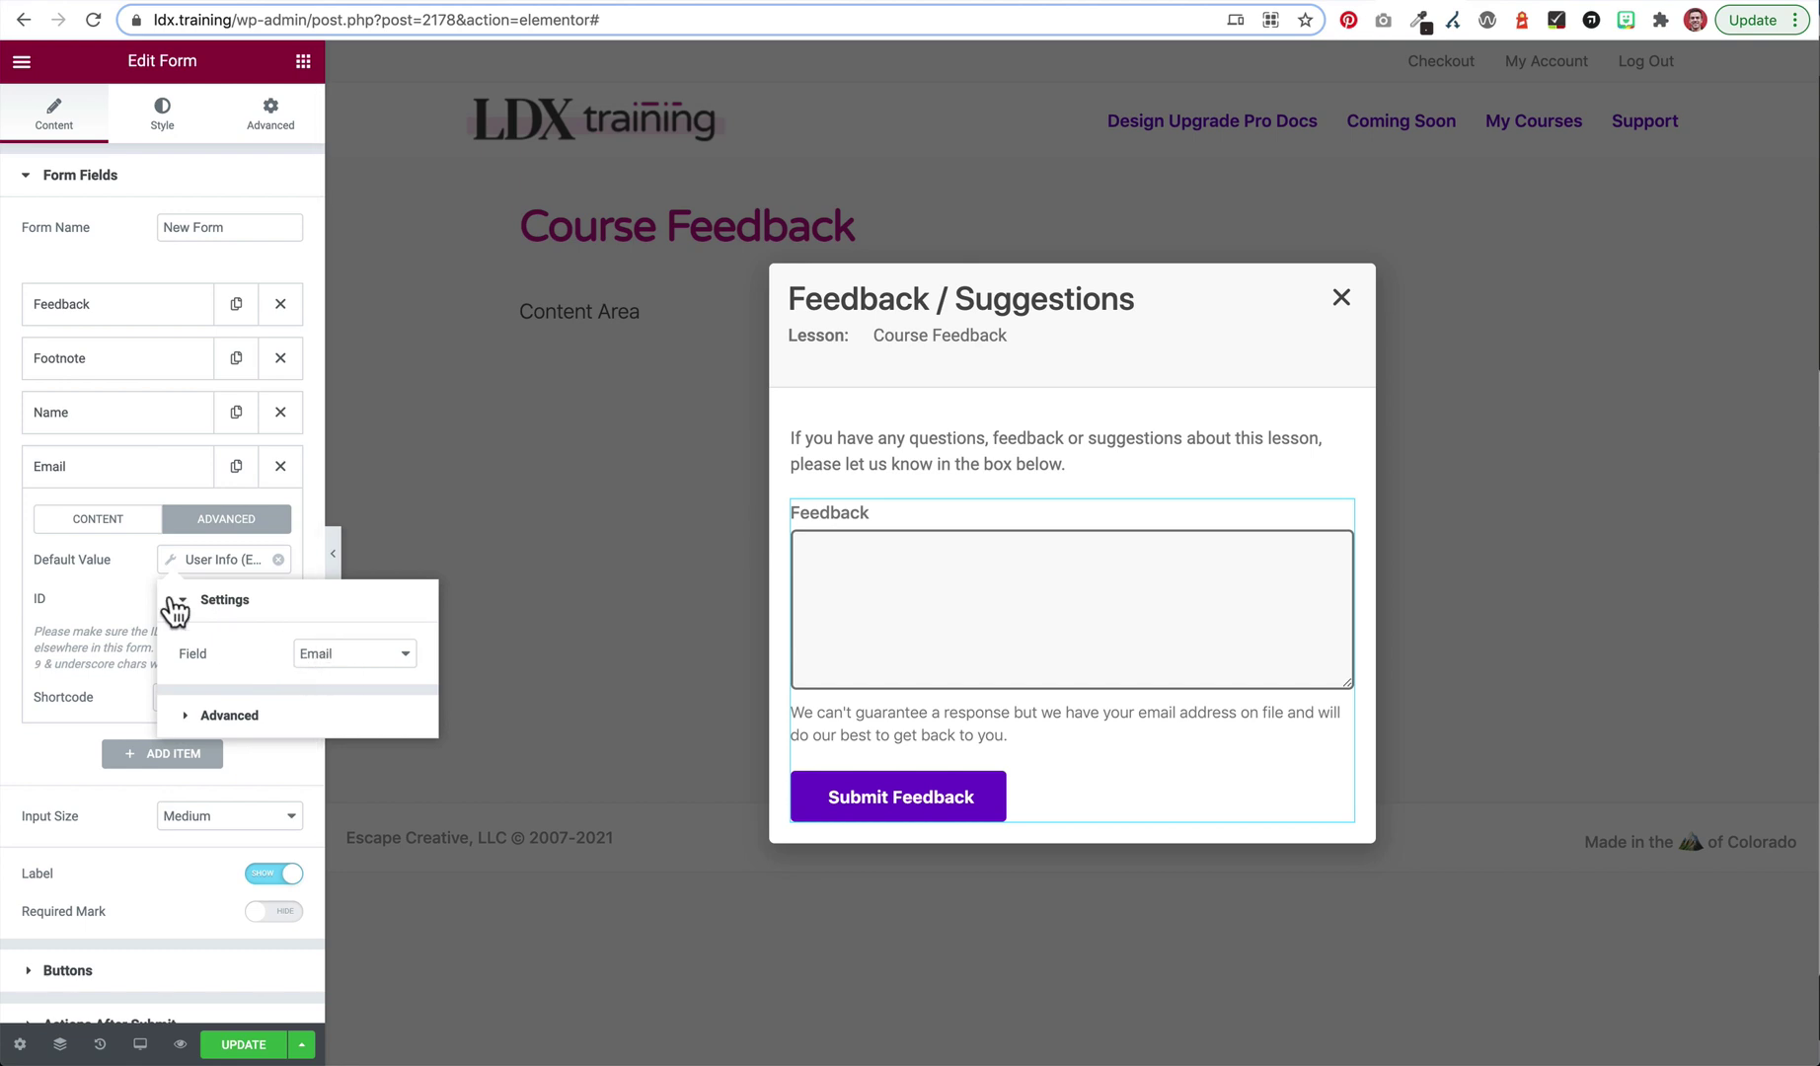
left_click(88, 586)
left_click(132, 472)
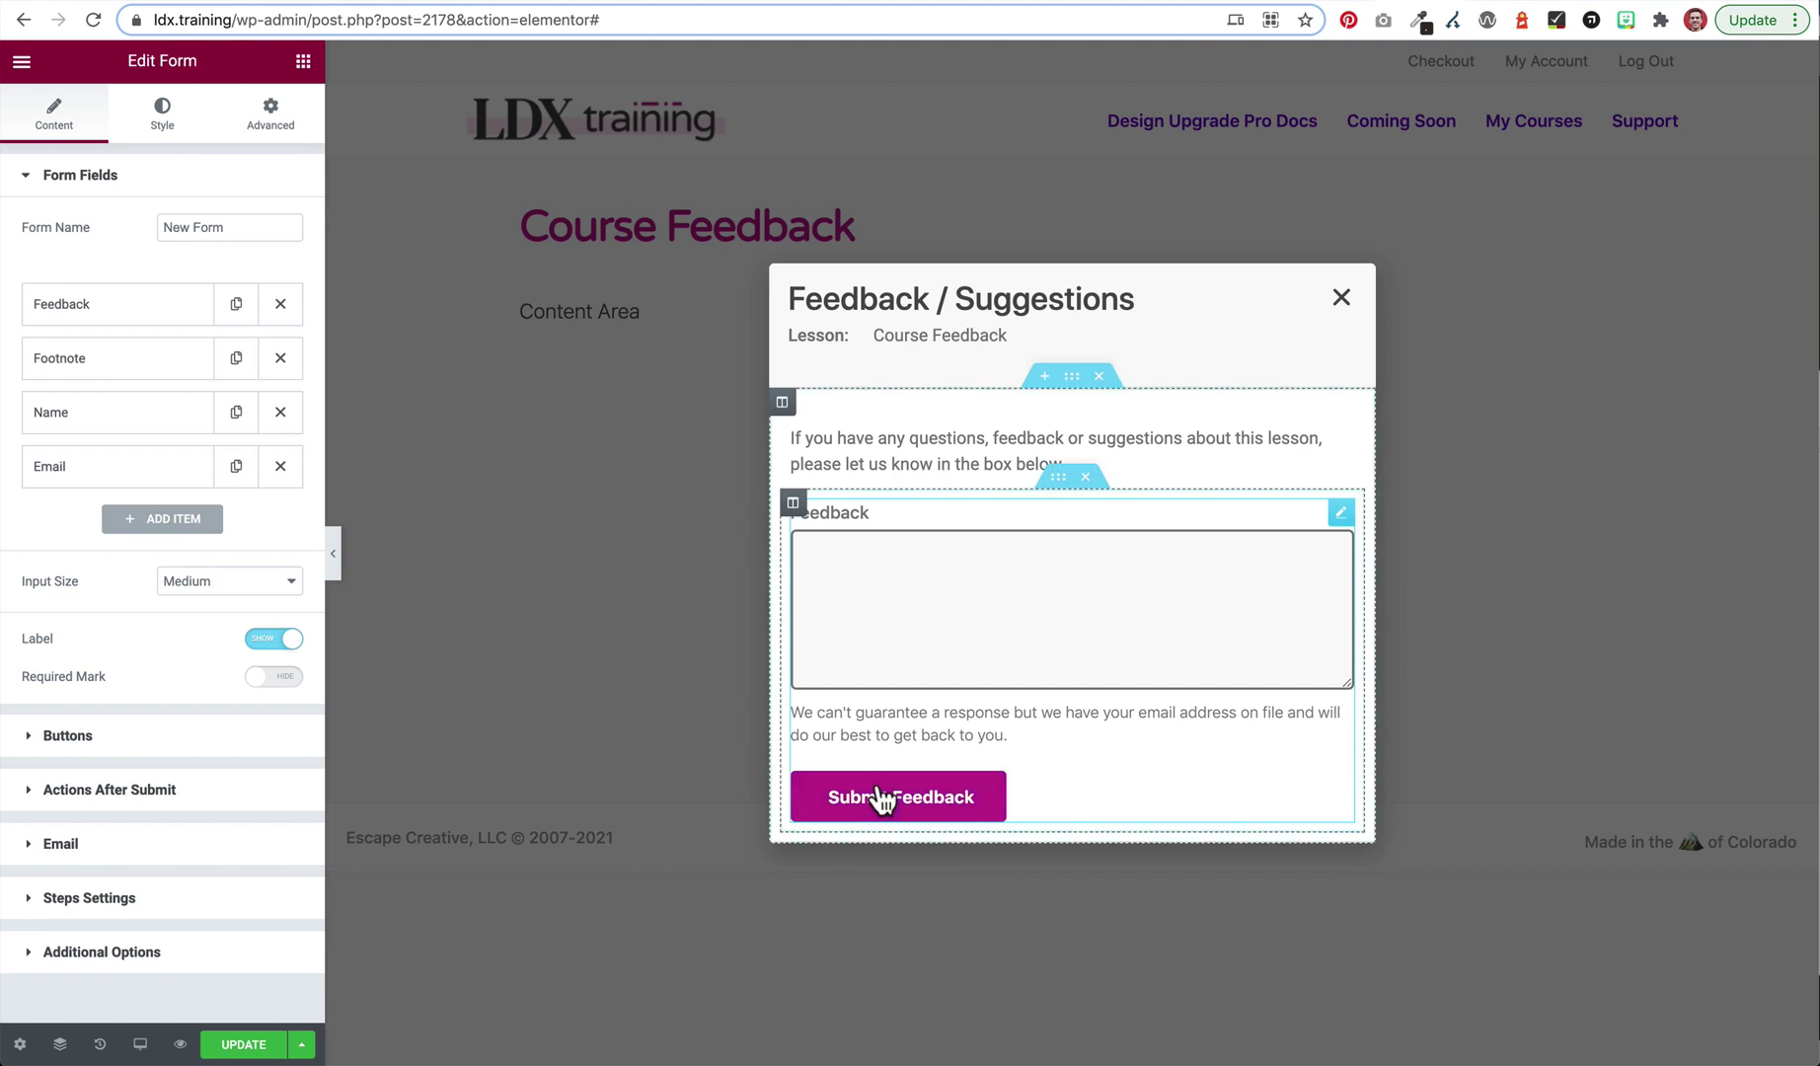
- Check the Submit Feedback button text and the Collect Submissions and Email after-submit actions
left_click(124, 739)
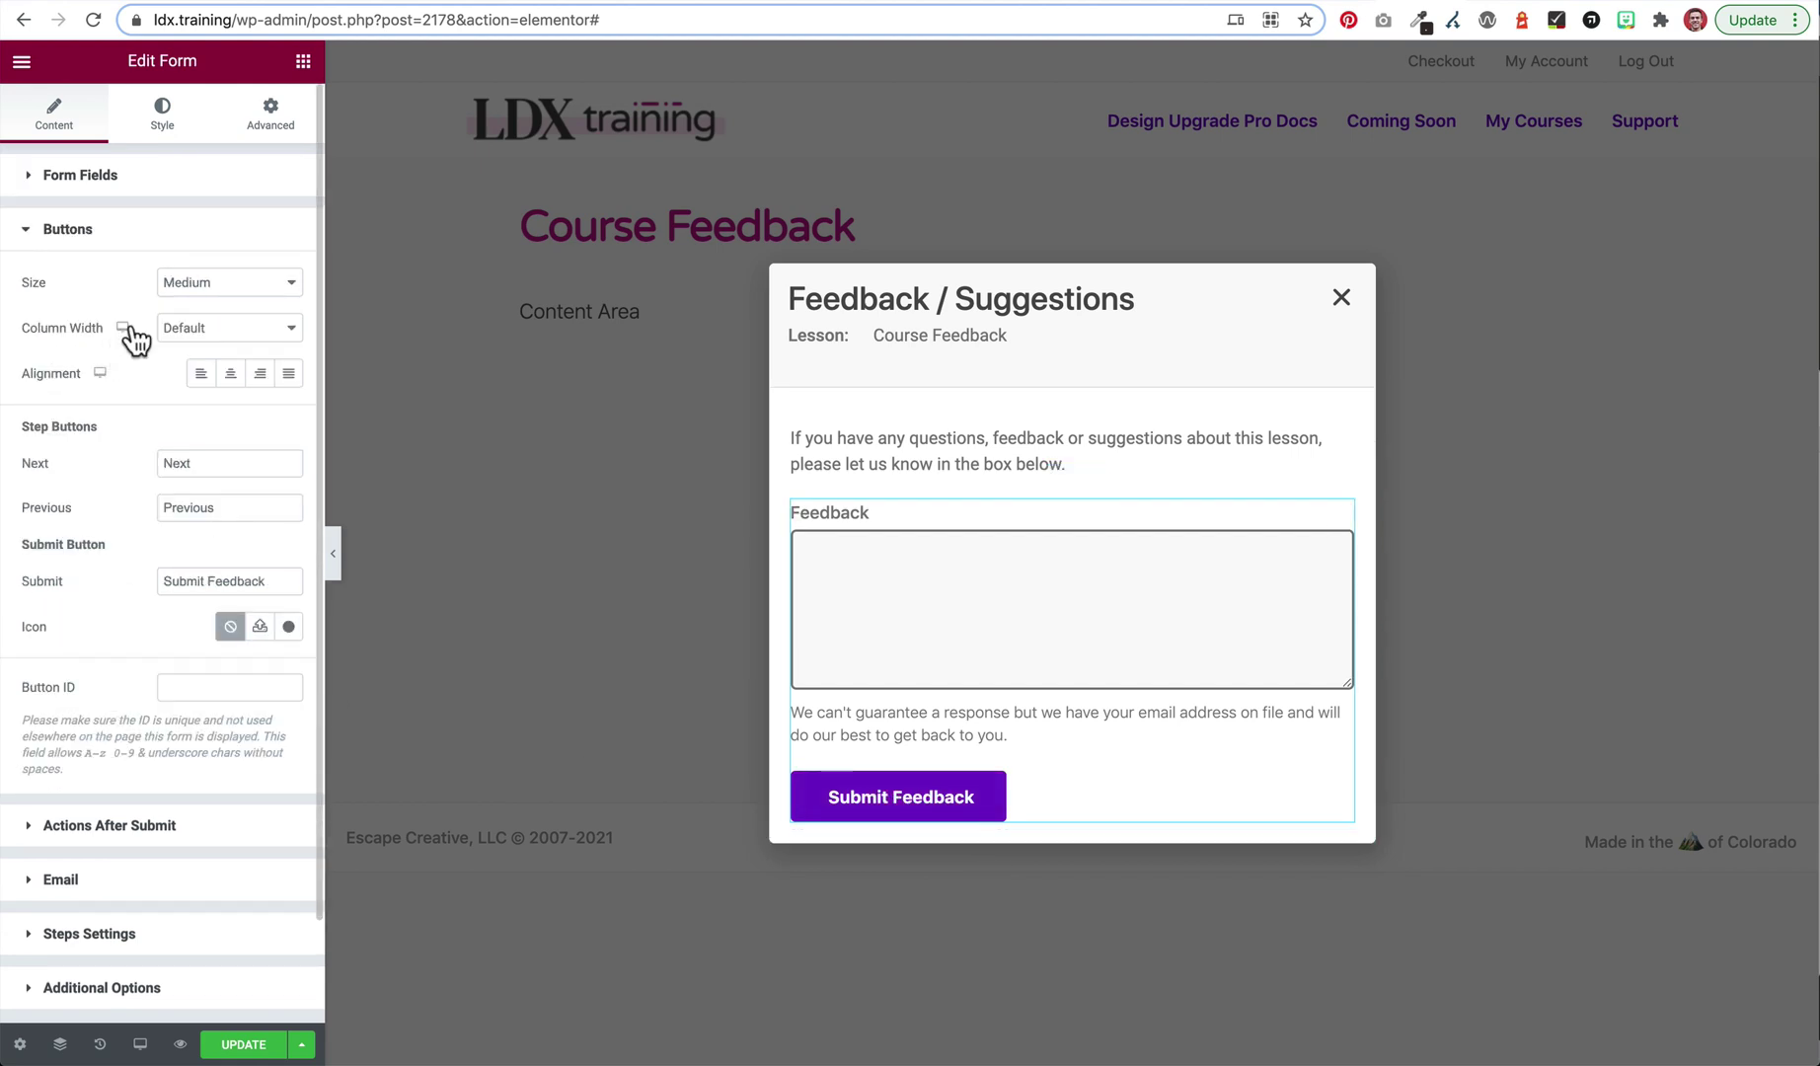
left_click_drag(163, 580, 252, 581)
left_click(269, 581)
left_click(139, 828)
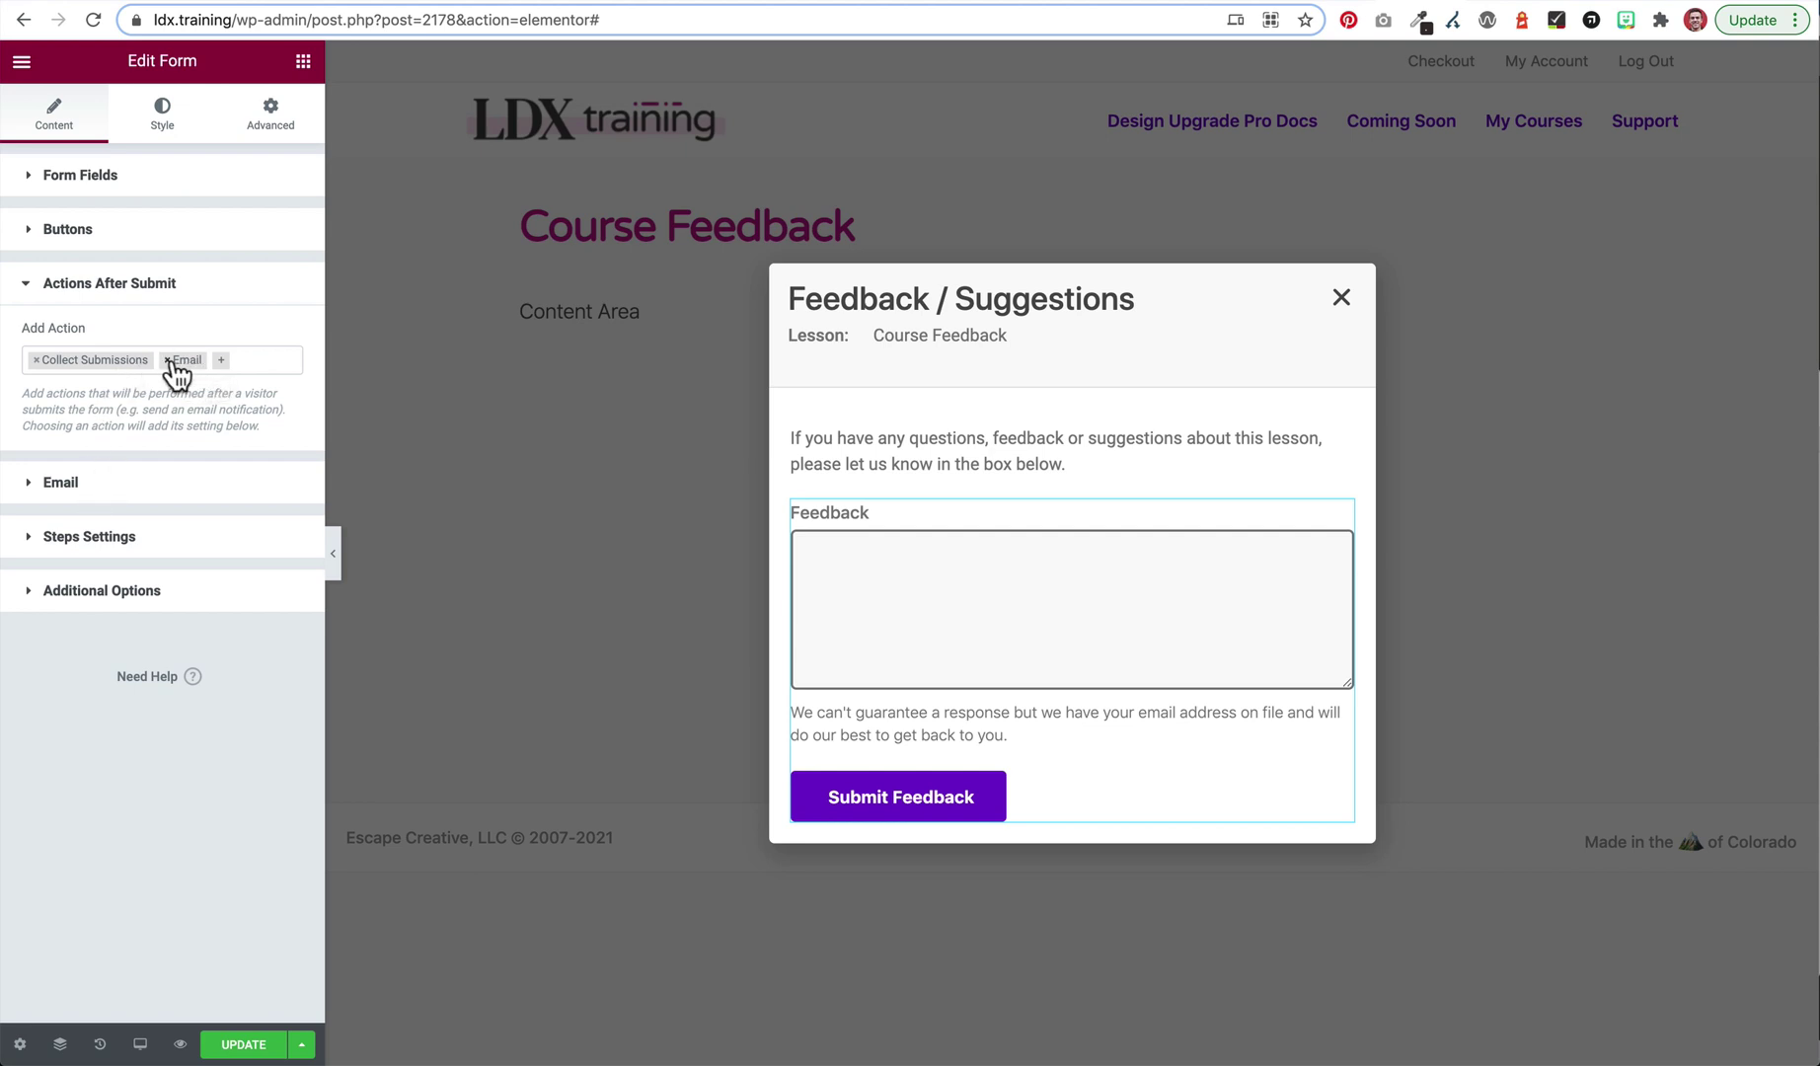
- Review the Email action: subject 'LDX Training: Course Feedback', [all-fields] message, Date/Time/Page URL metadata
left_click(115, 482)
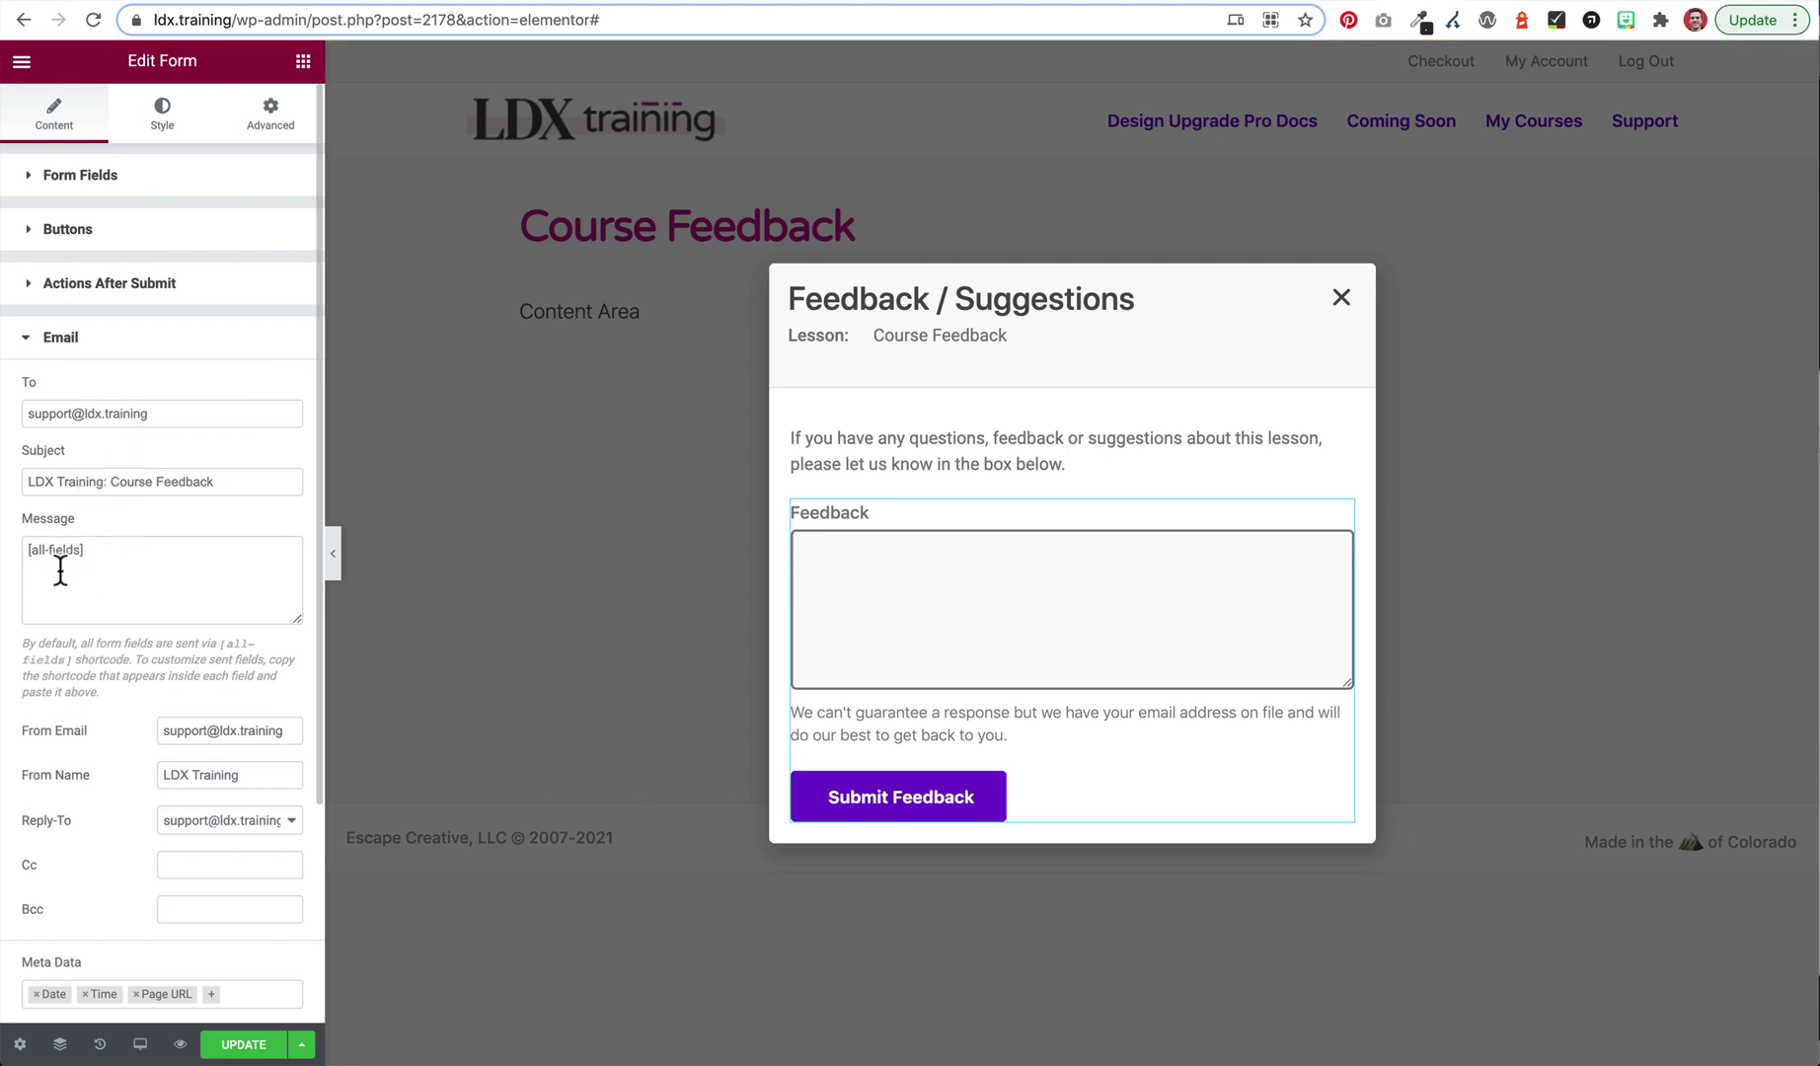
left_click_drag(104, 550, 23, 549)
left_click(109, 549)
left_click_drag(94, 550, 20, 550)
left_click(119, 546)
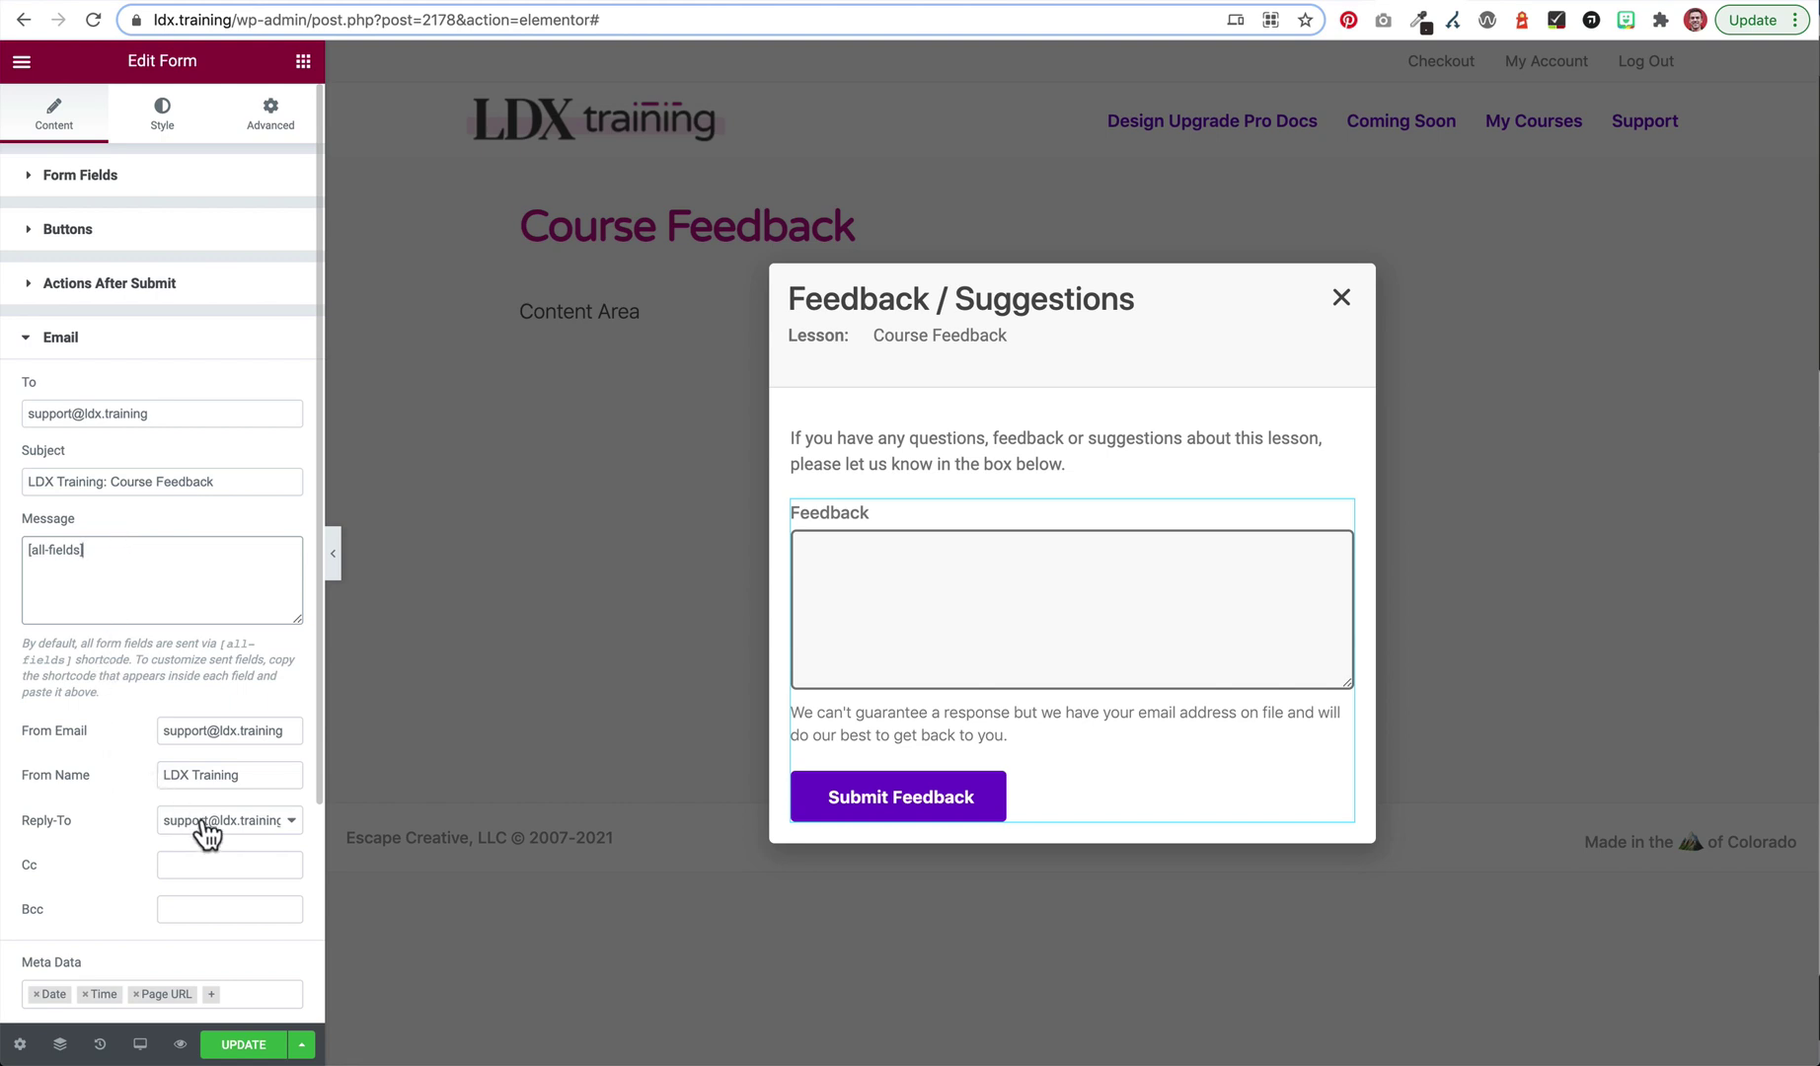
scroll(113, 792, "down", 2)
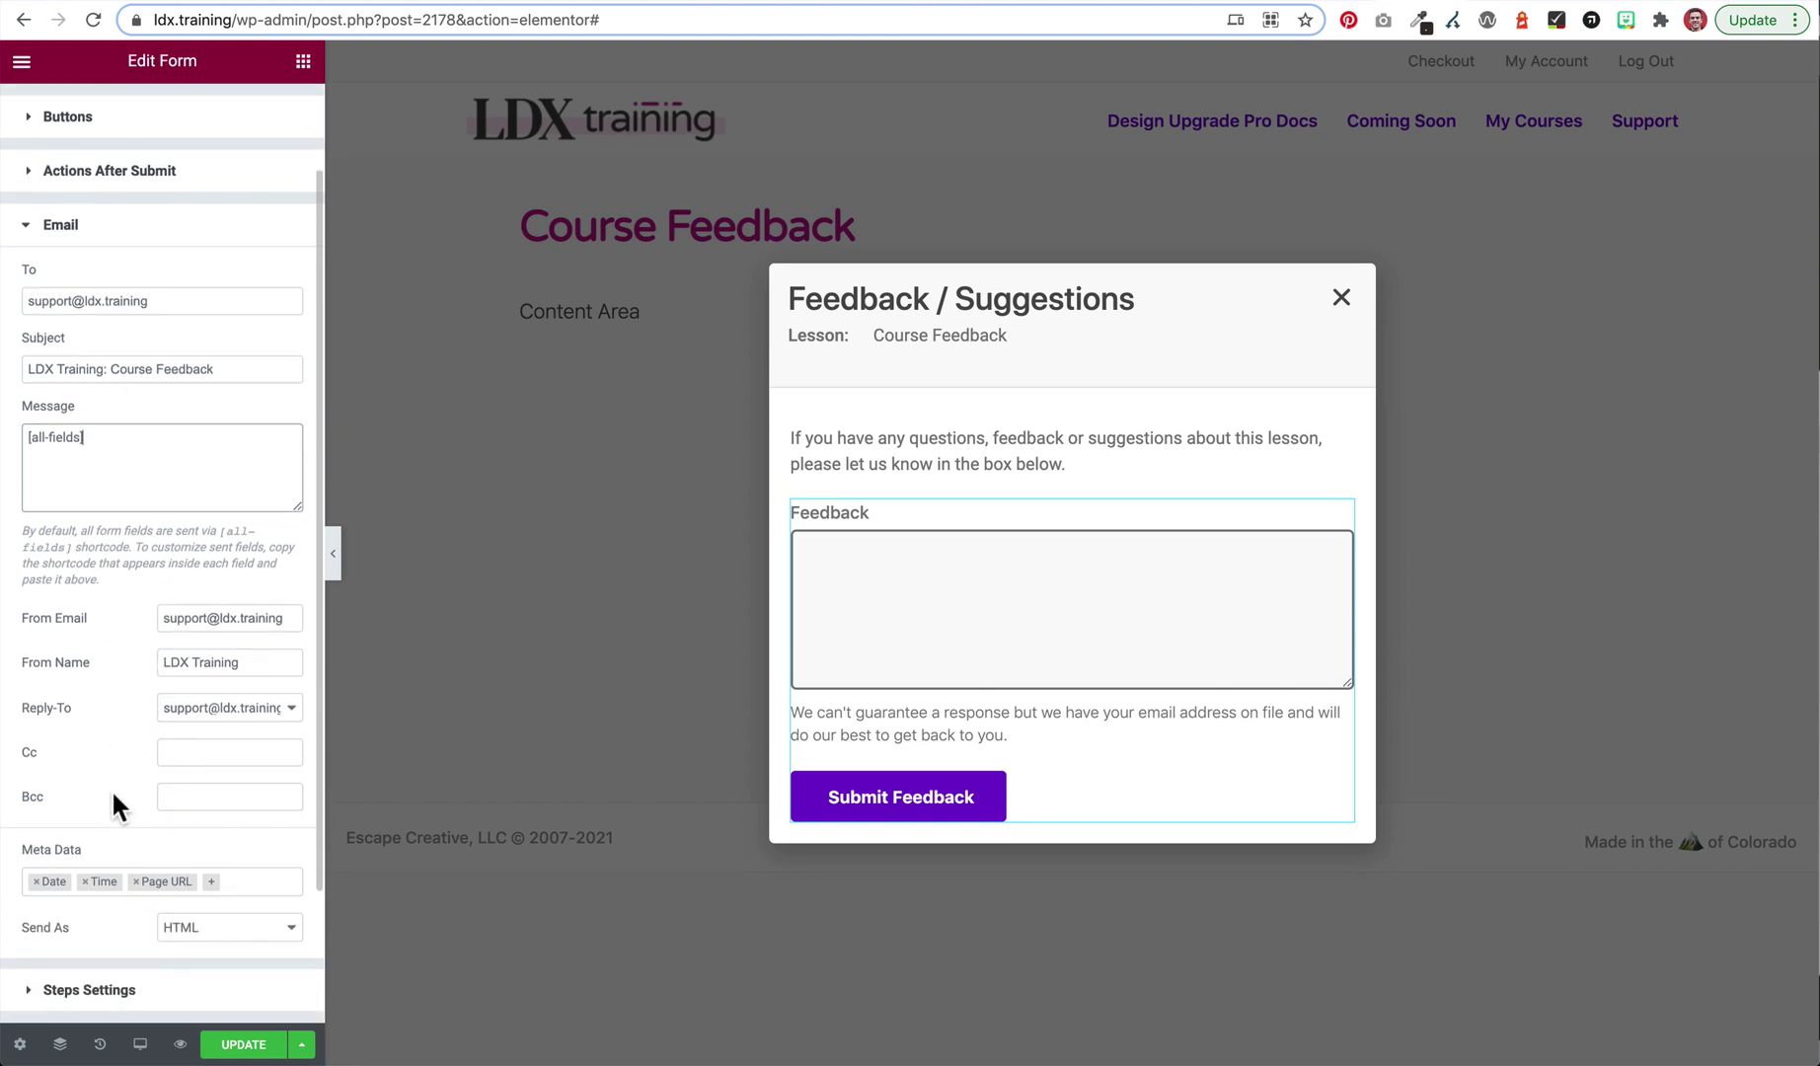
scroll(112, 804, "down", 1)
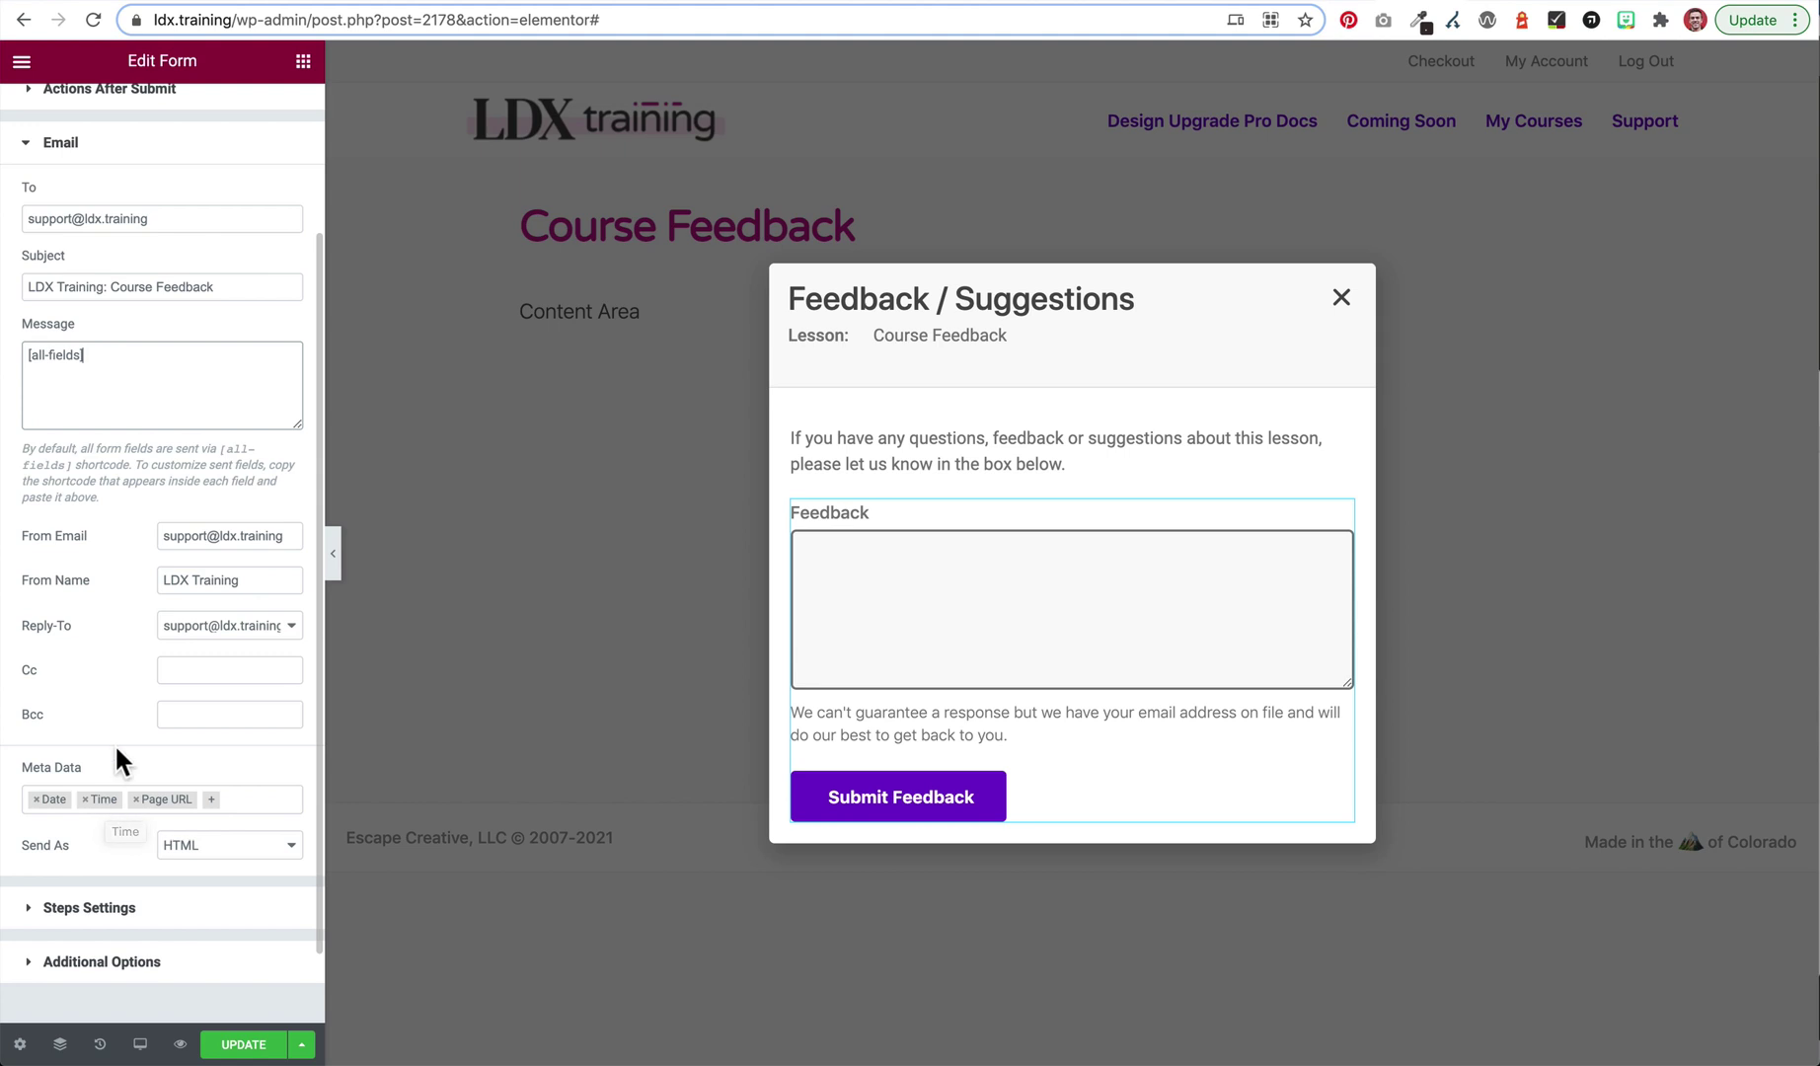
- Review the form's custom success message under Additional Options, then view its Style settings
left_click(60, 142)
left_click(110, 449)
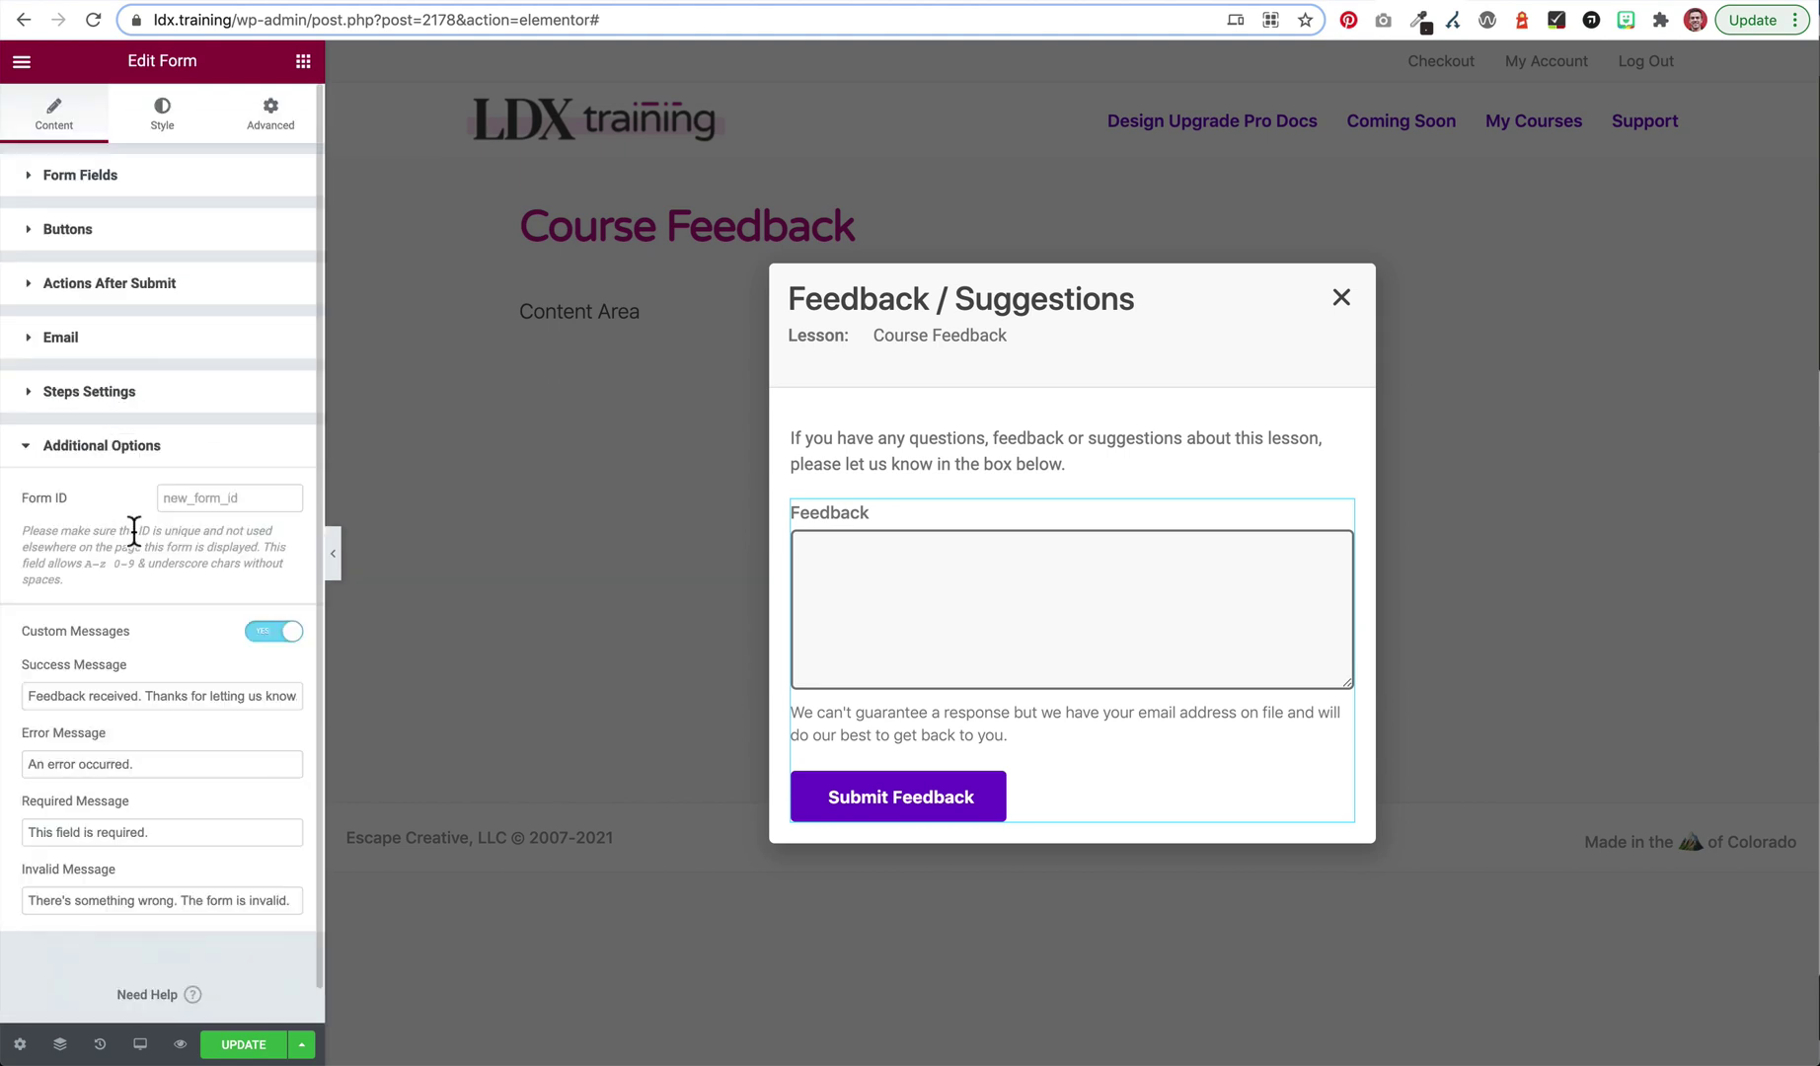
scroll(134, 533, "down", 1)
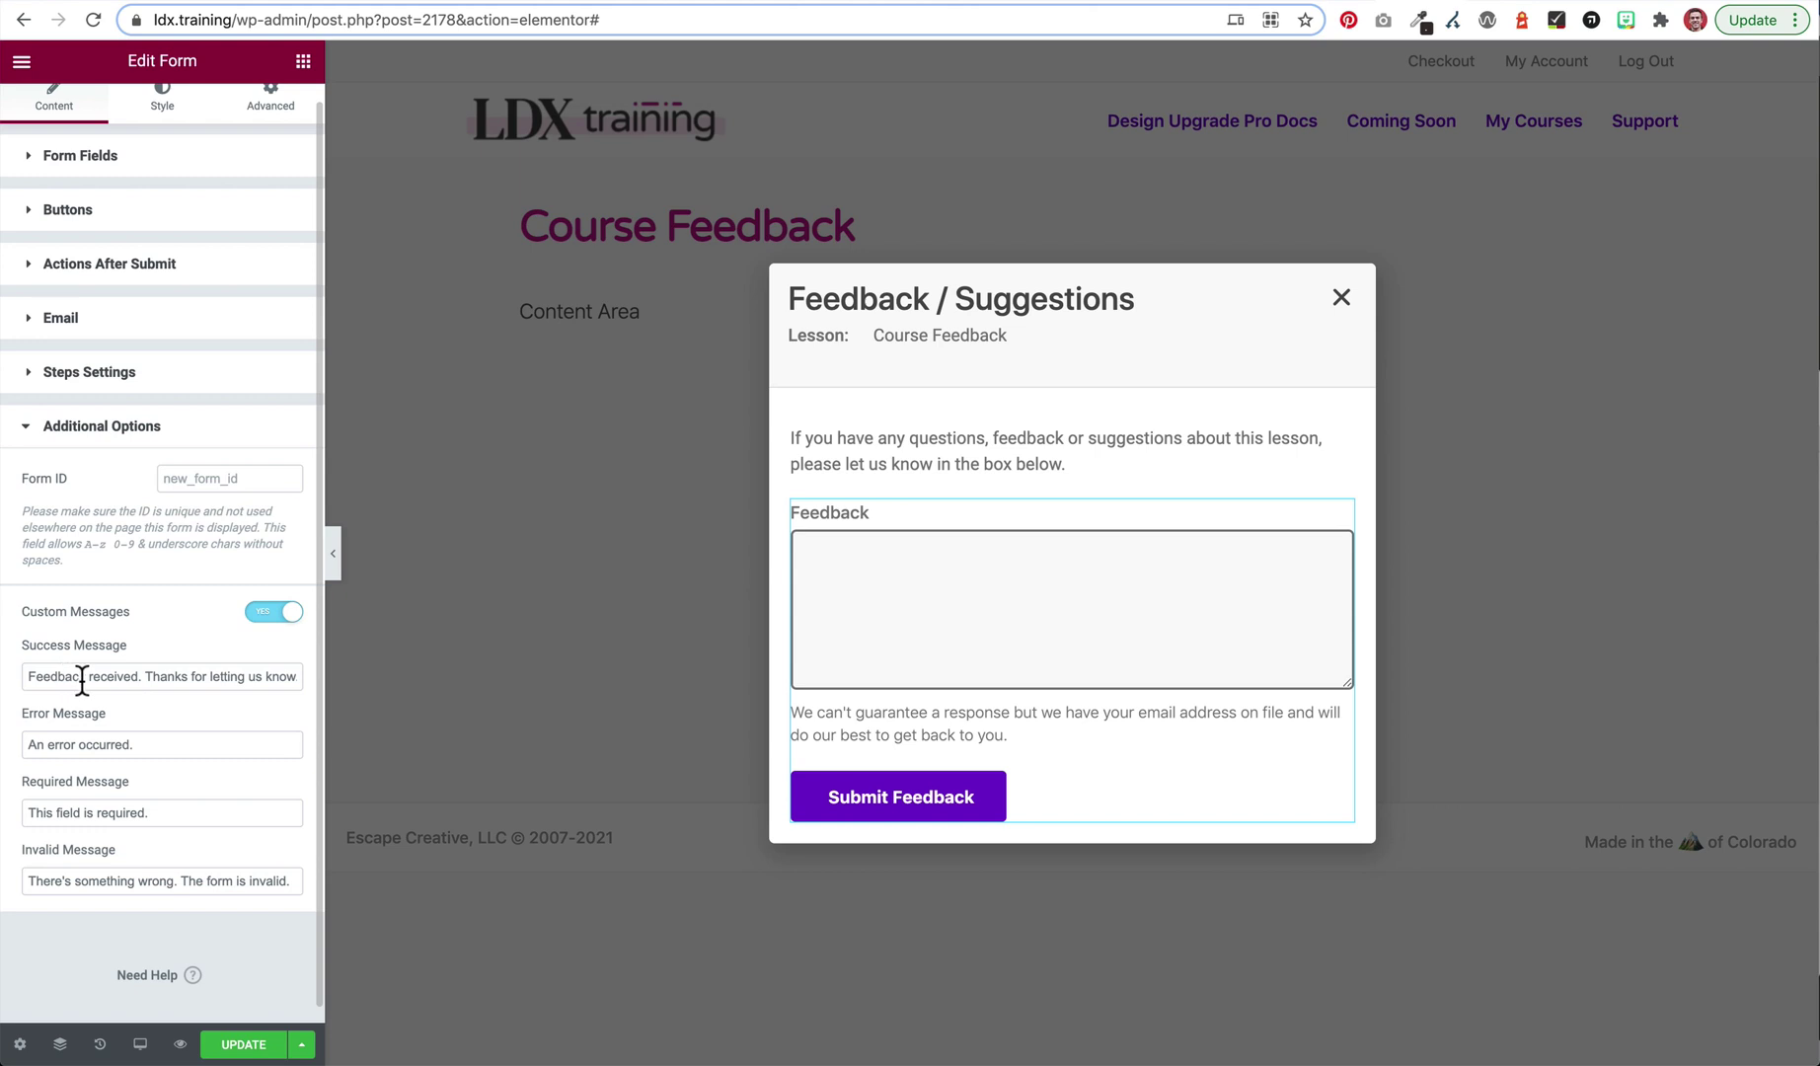
scroll(82, 679, "right", 1)
scroll(82, 679, "down", 1)
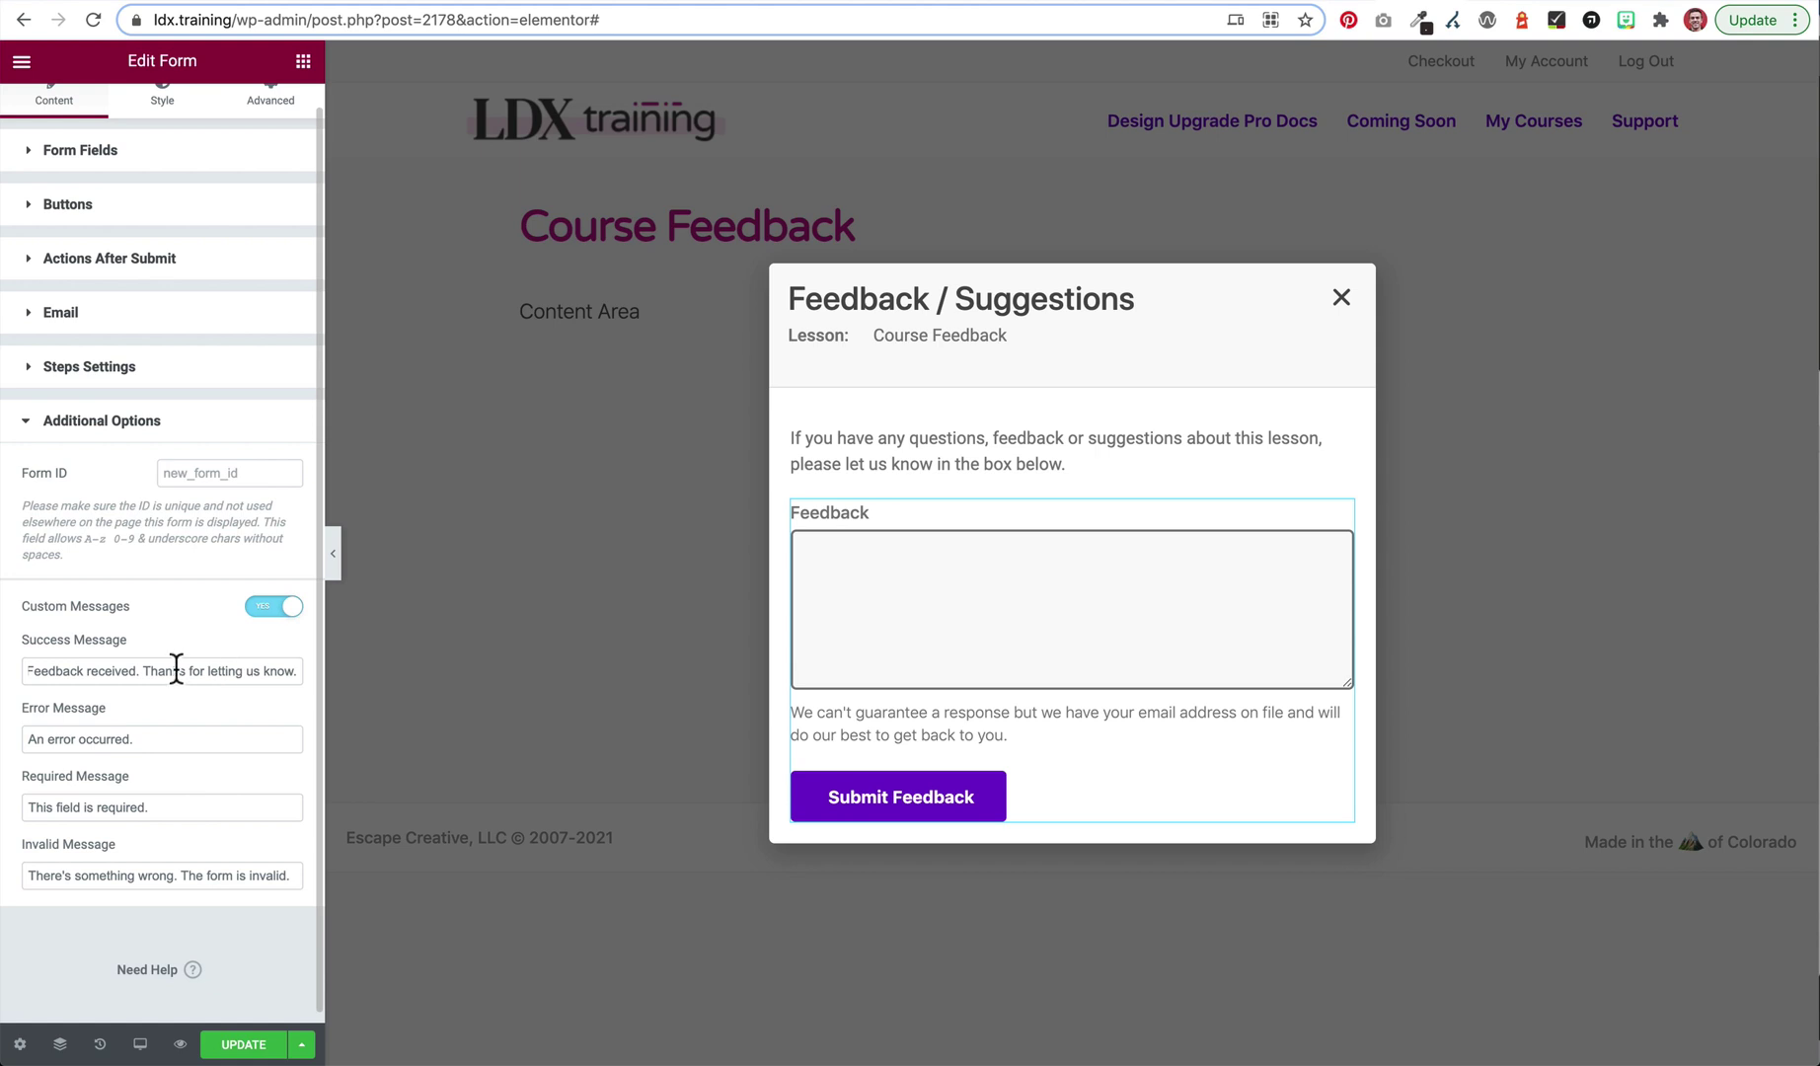
scroll(176, 668, "up", 1)
left_click(163, 121)
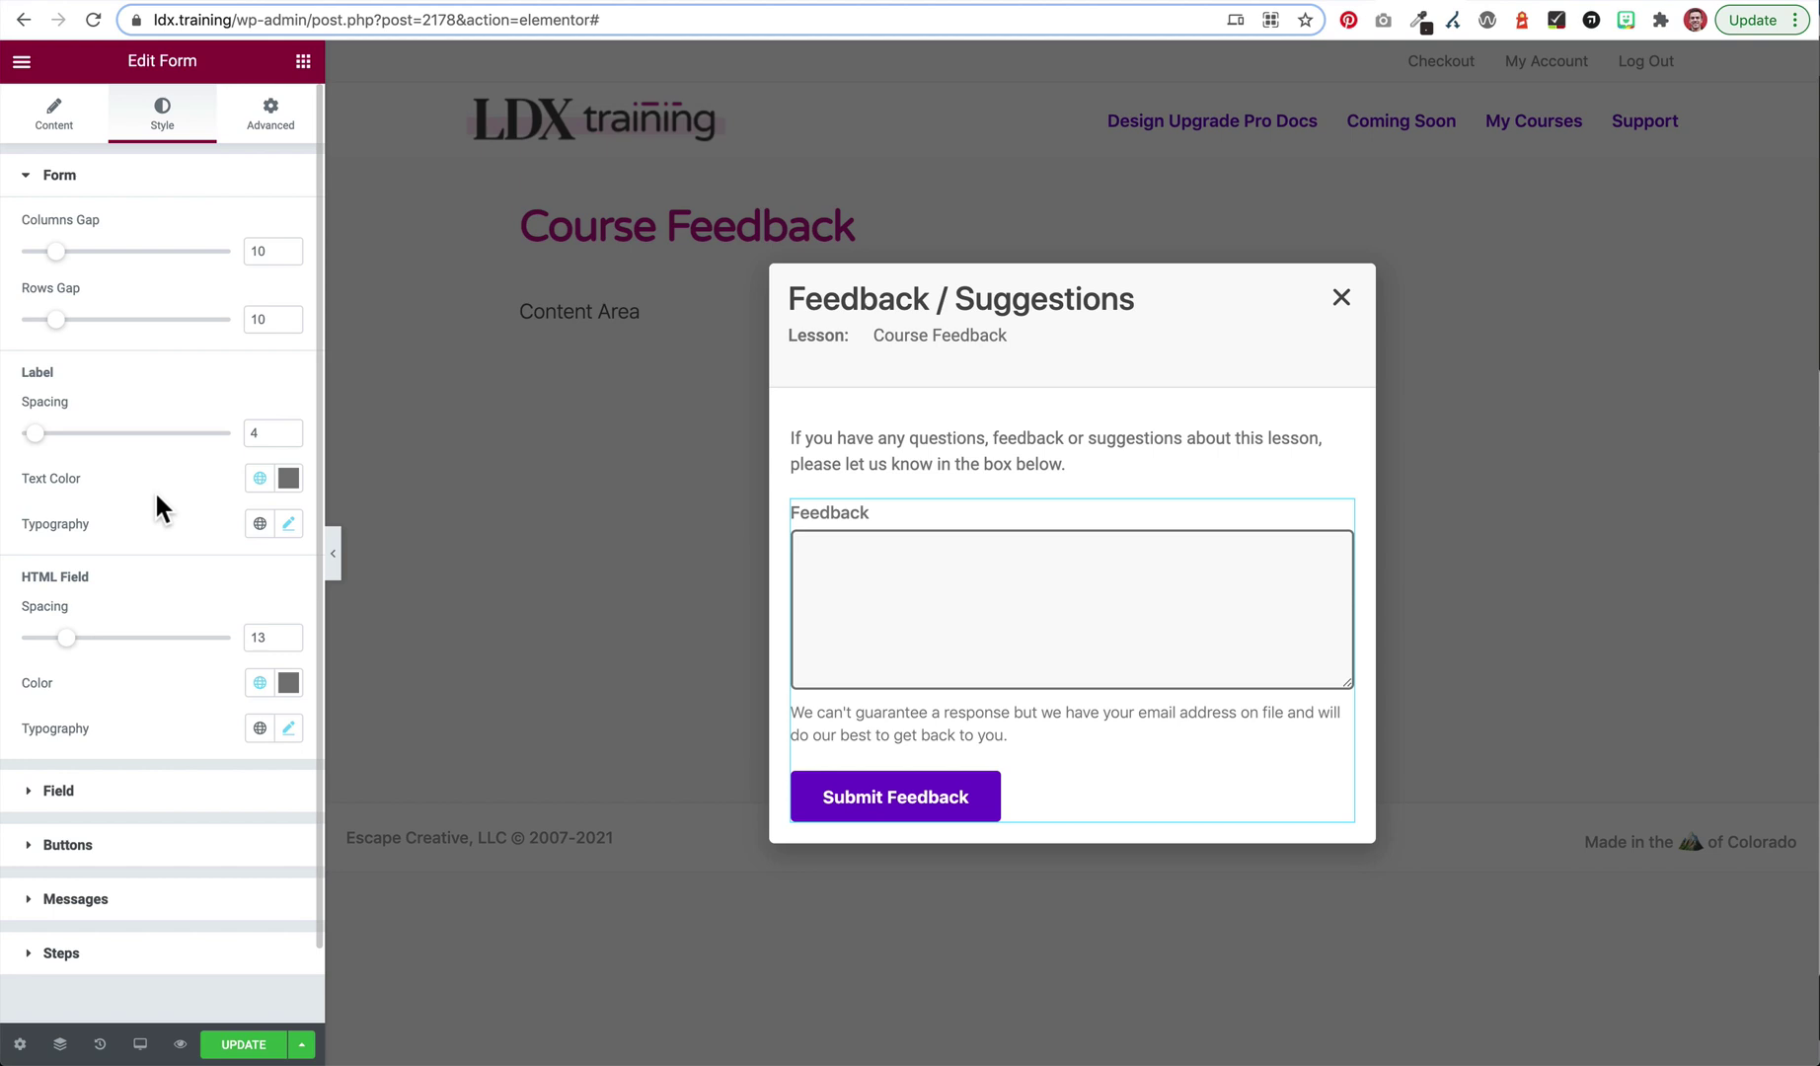
- Return to the widget library and open the popup's Display Conditions from the save options
left_click(441, 695)
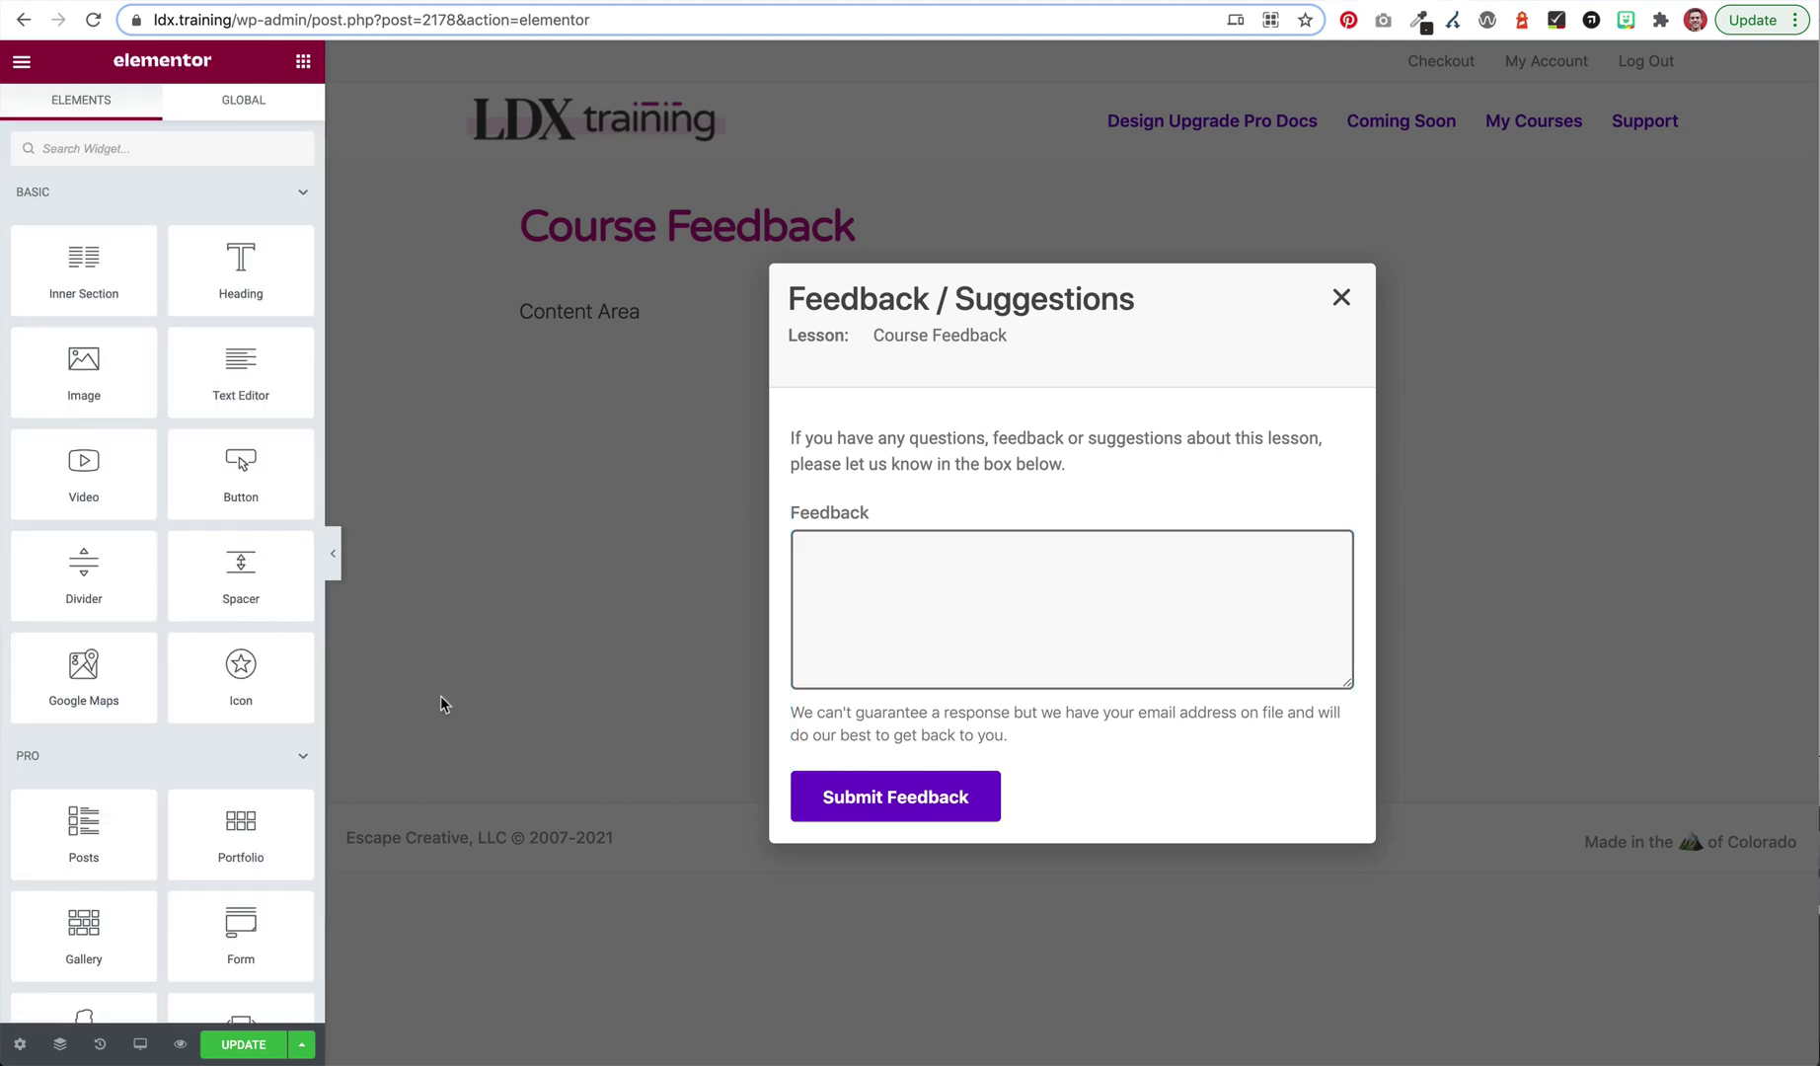
left_click(304, 1046)
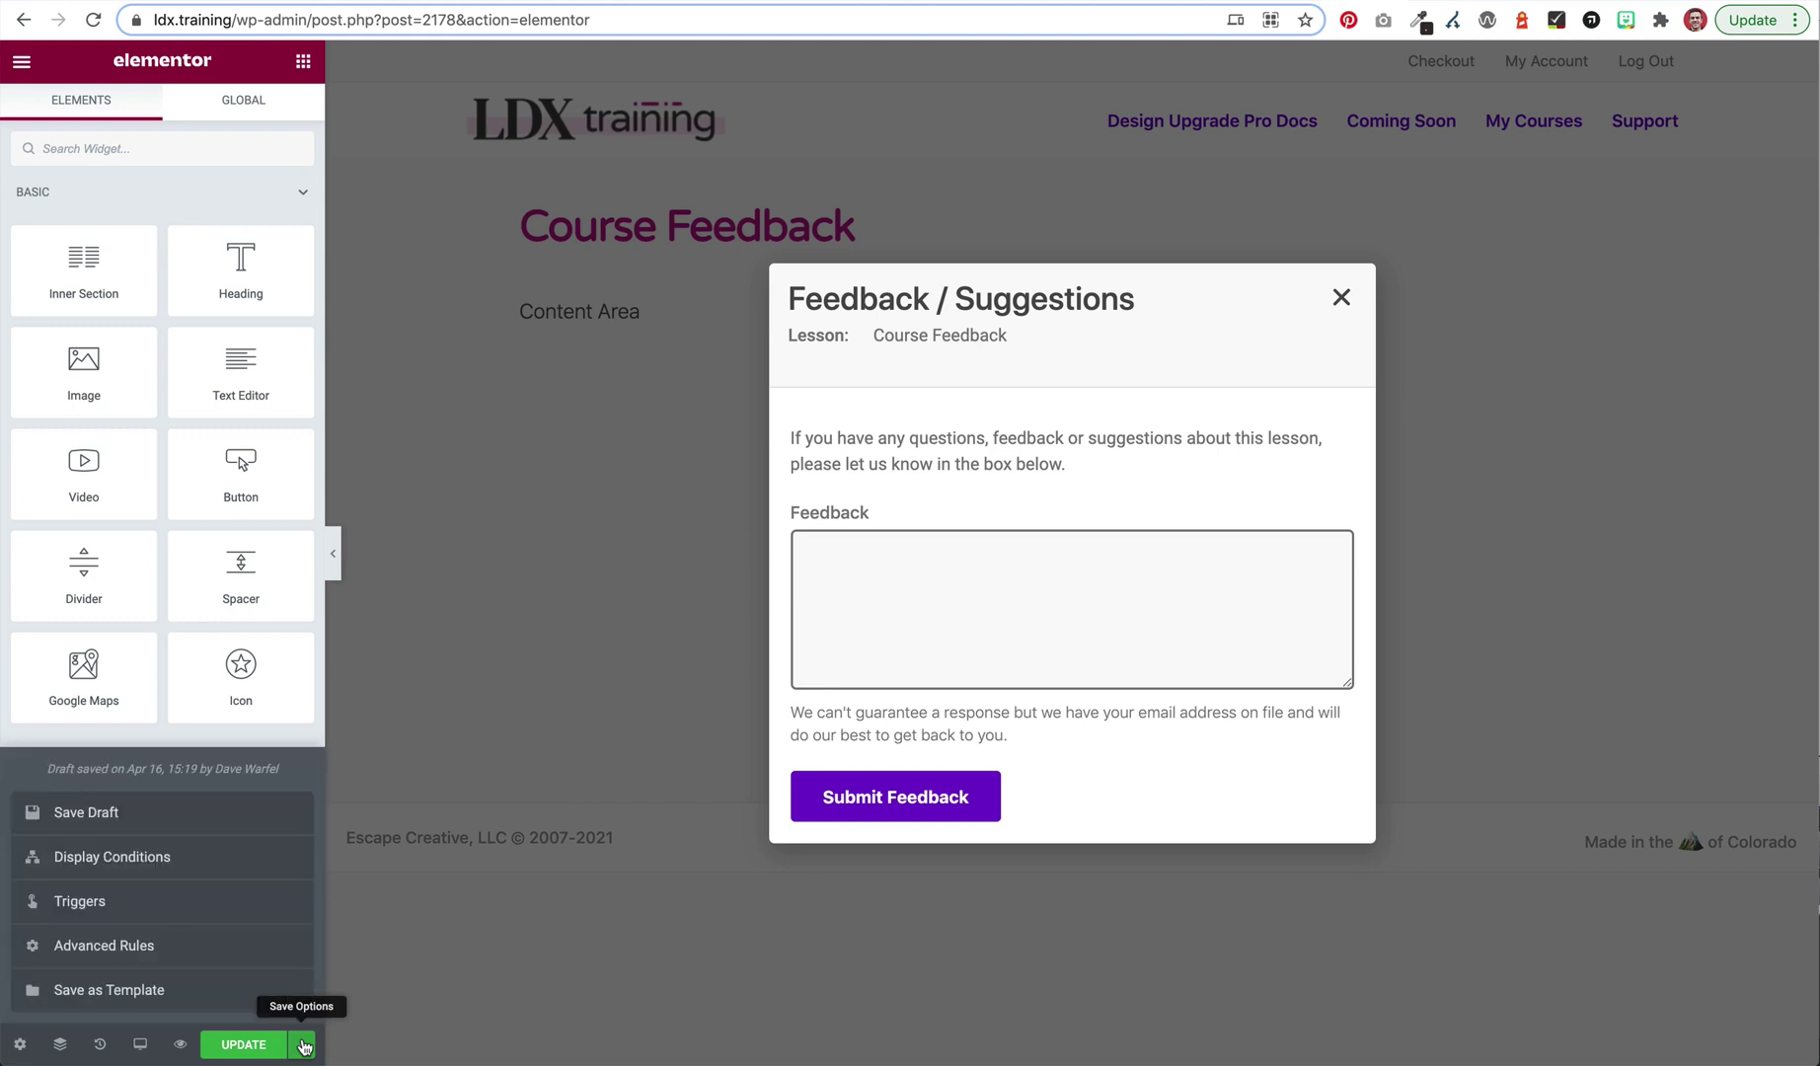
left_click(215, 861)
- Compare the popup's Advanced Rules and Triggers, confirming all triggers are off
left_click(440, 499)
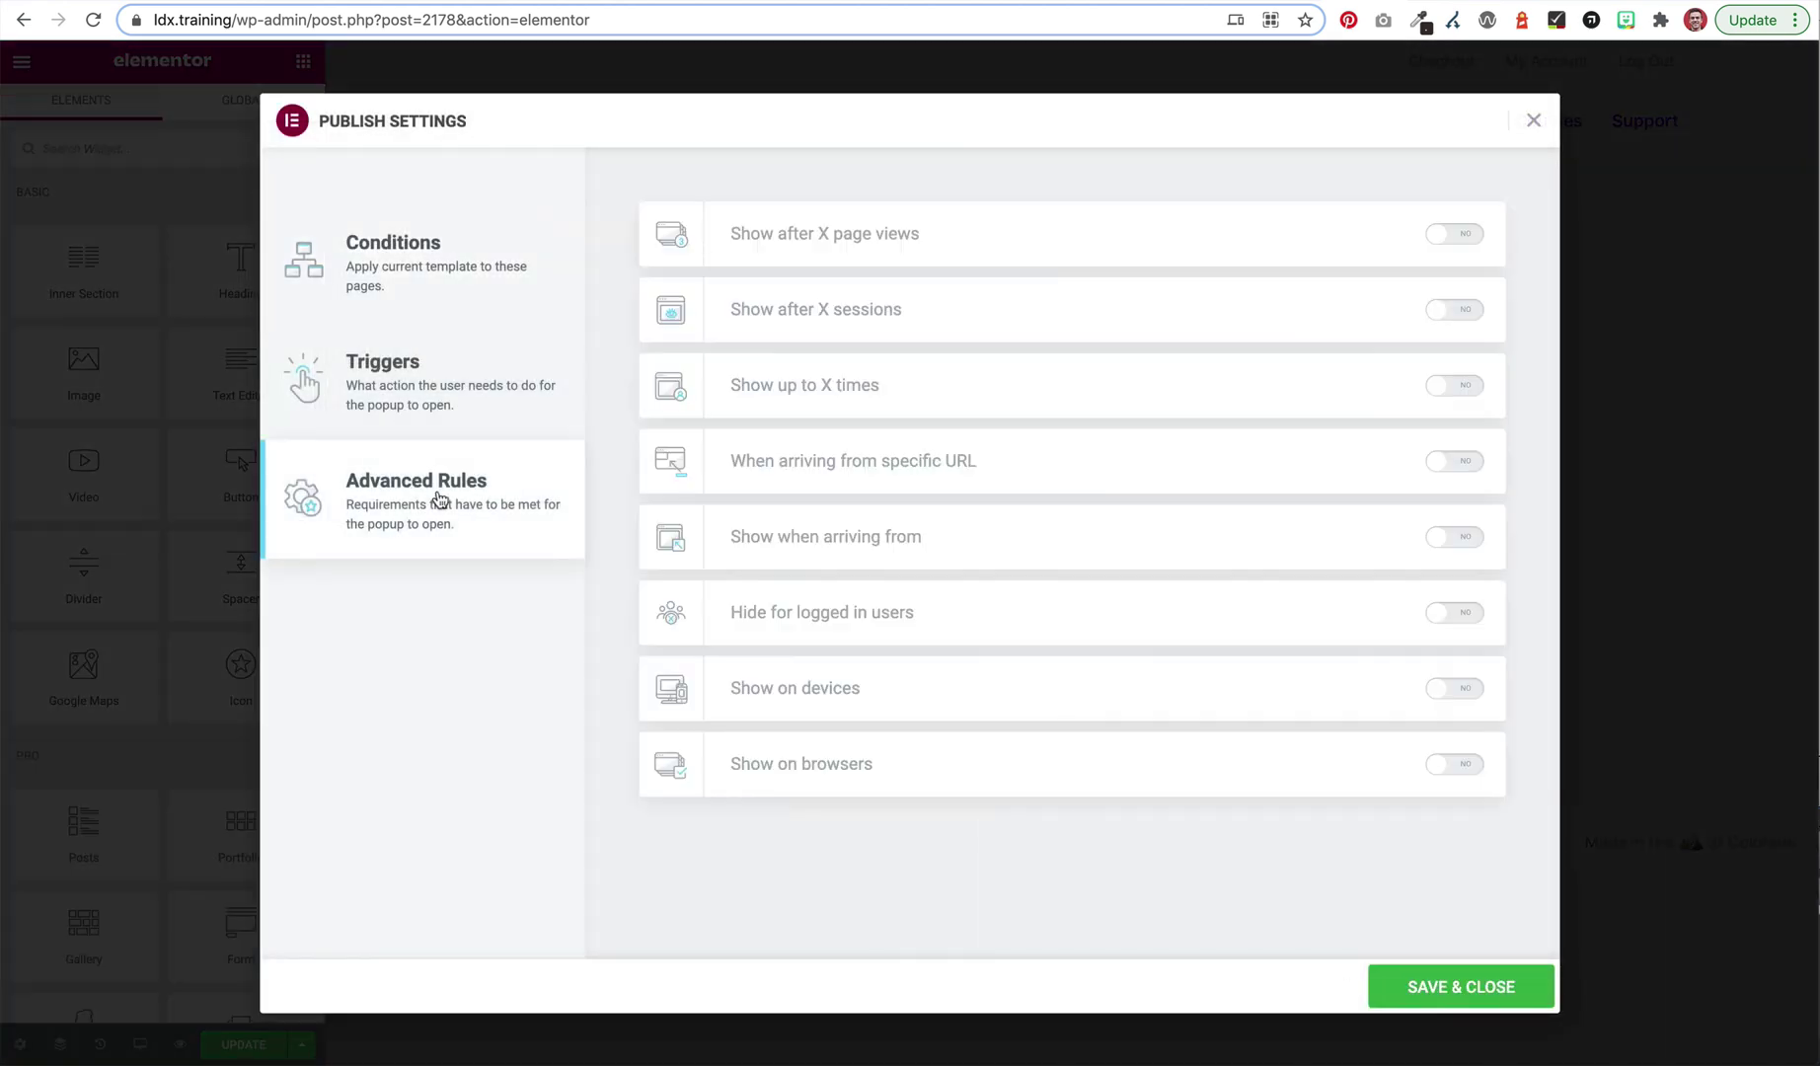
left_click(419, 396)
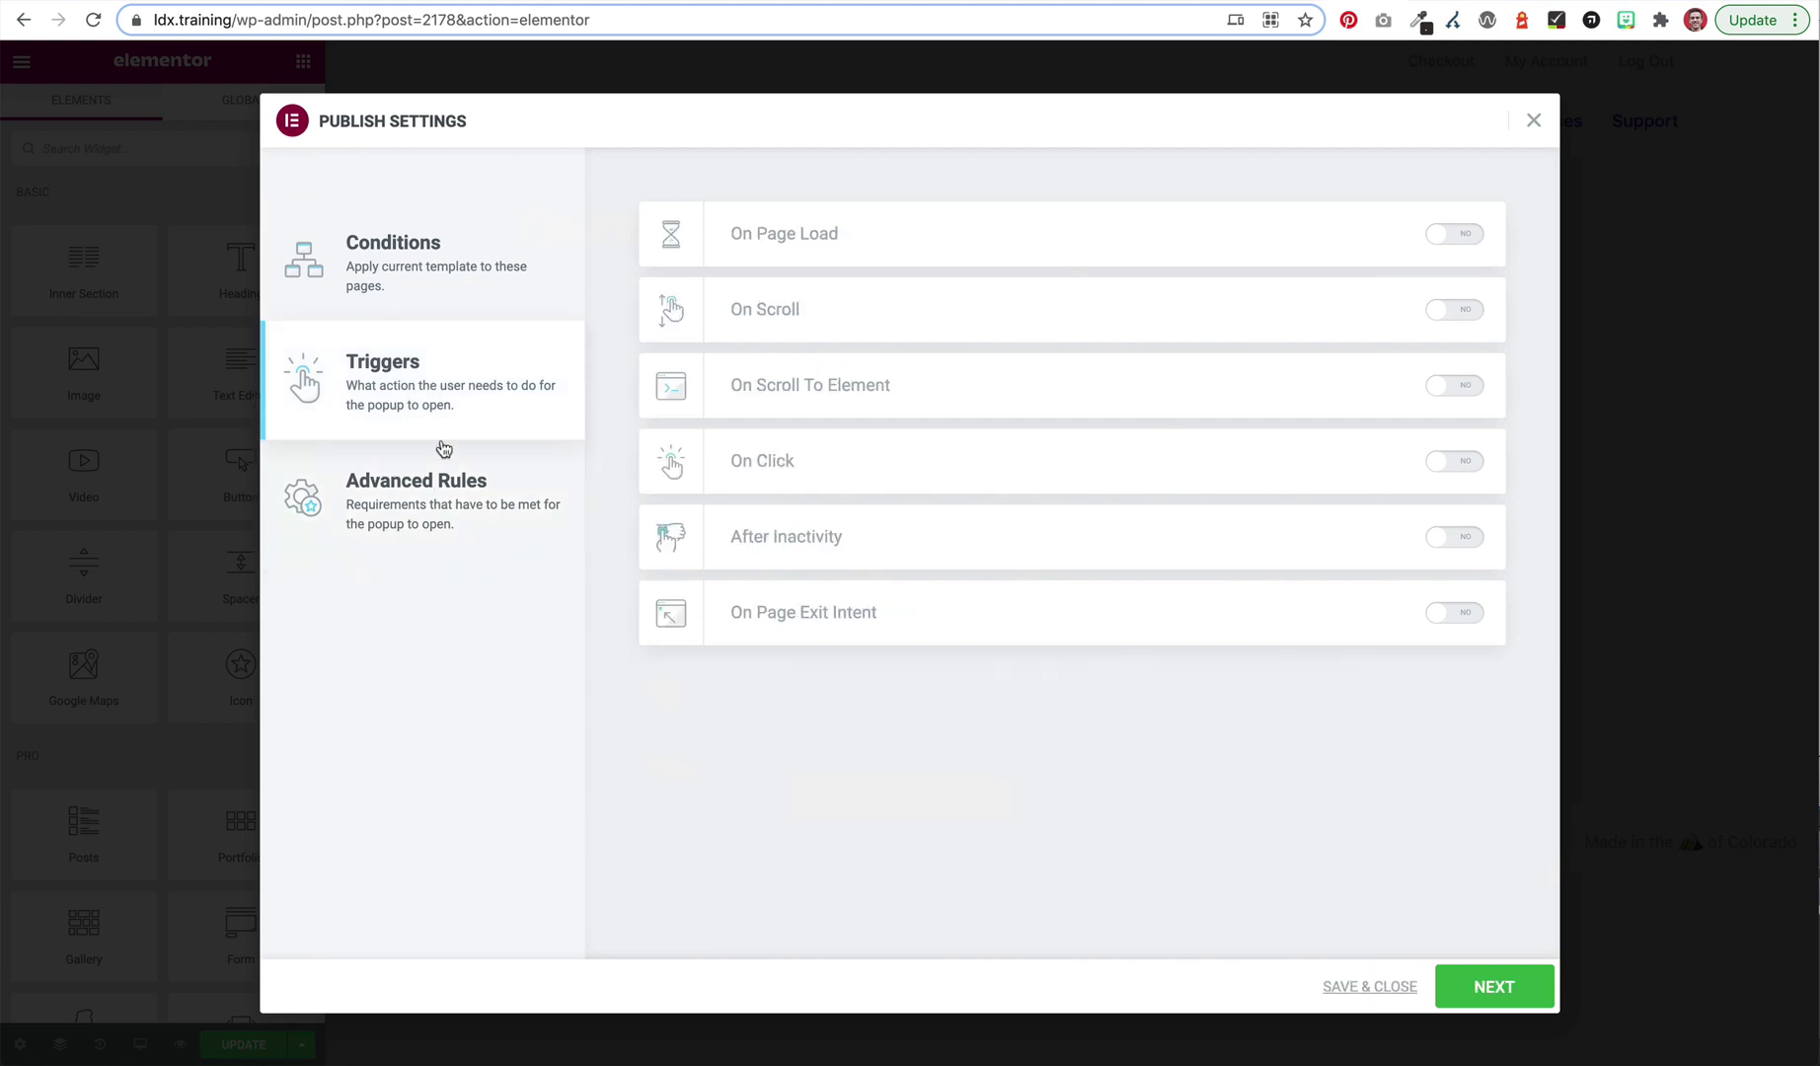
left_click(441, 492)
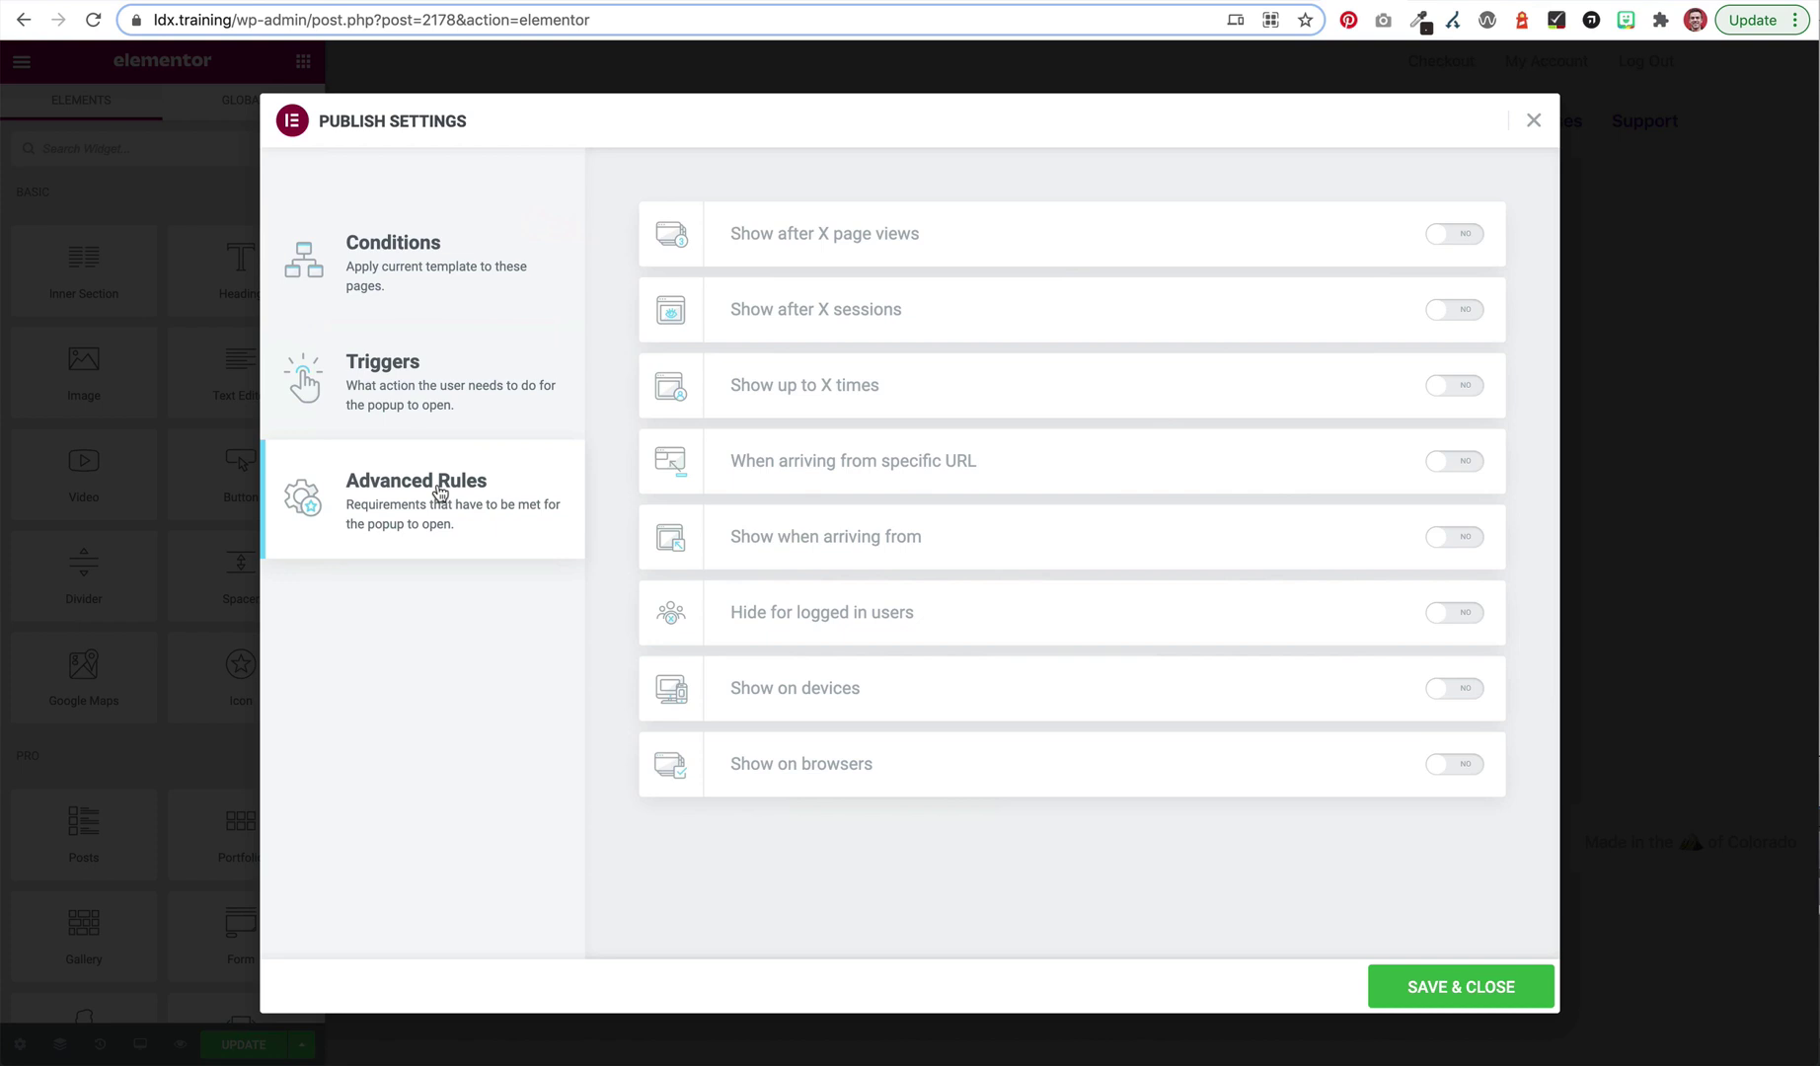
left_click(427, 415)
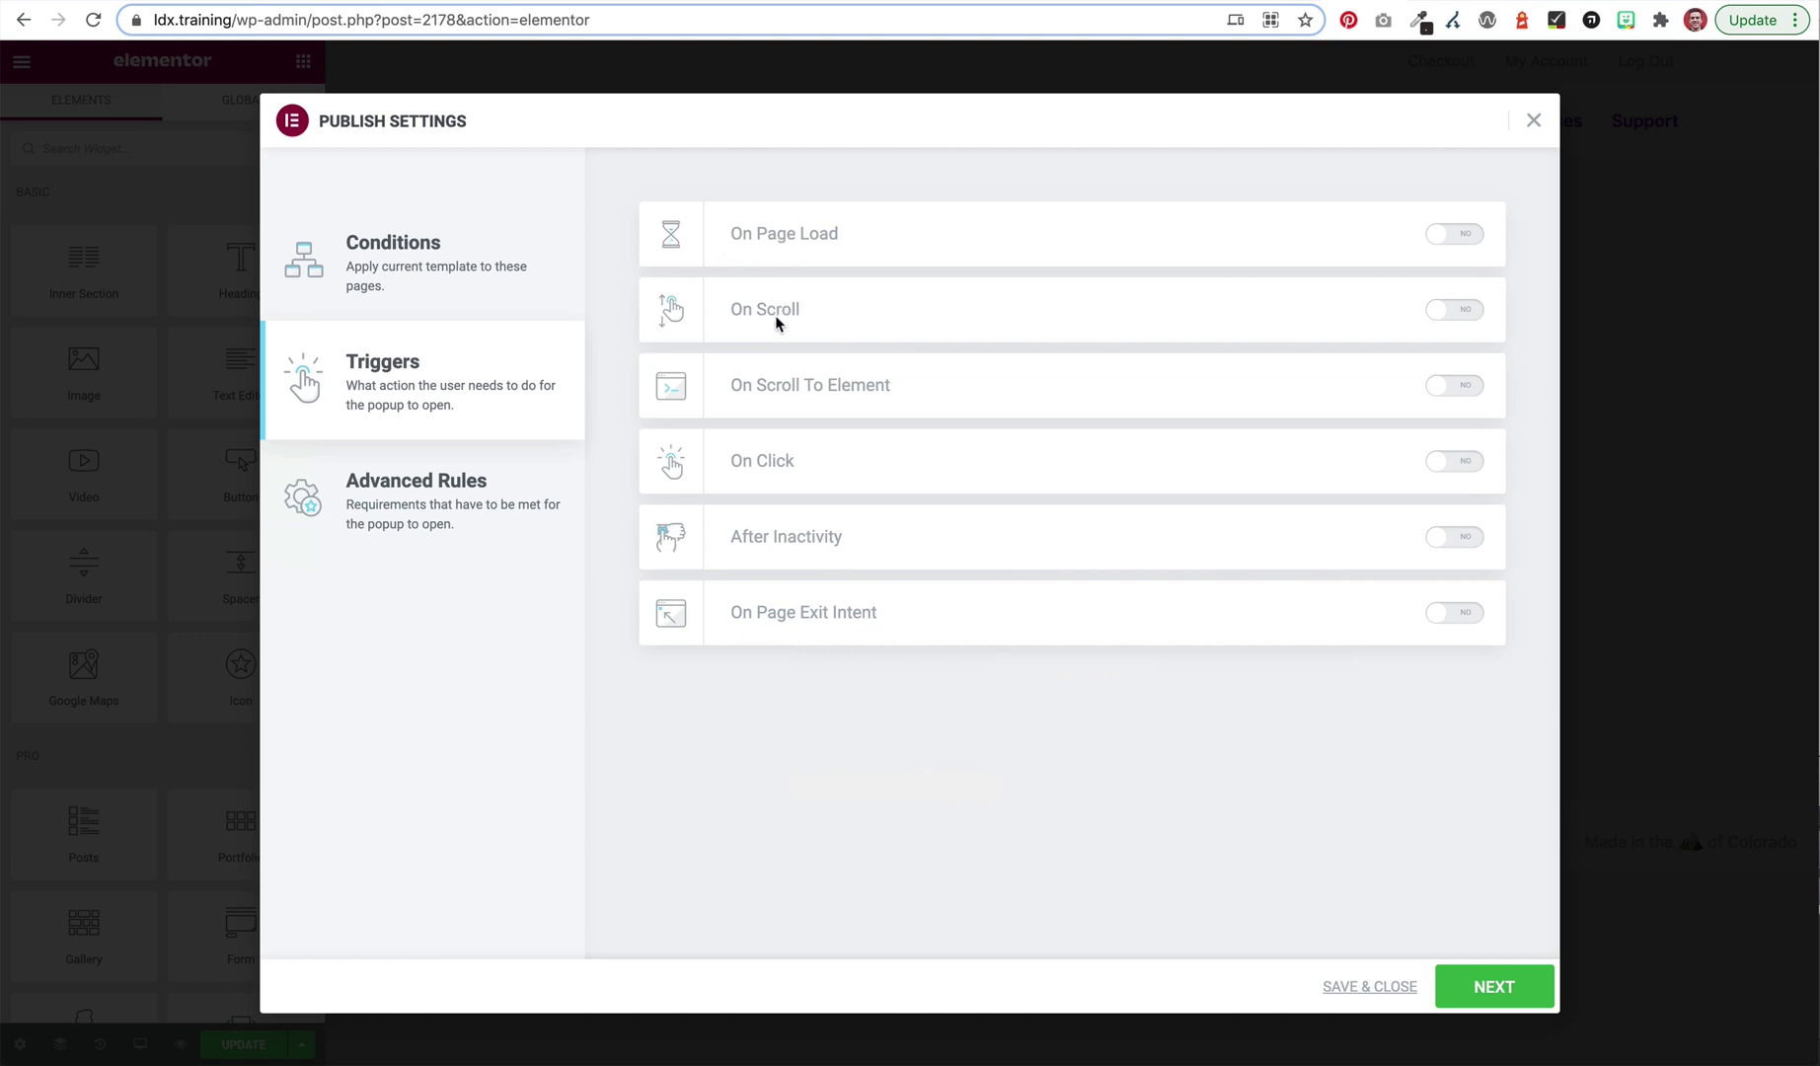
left_click(404, 502)
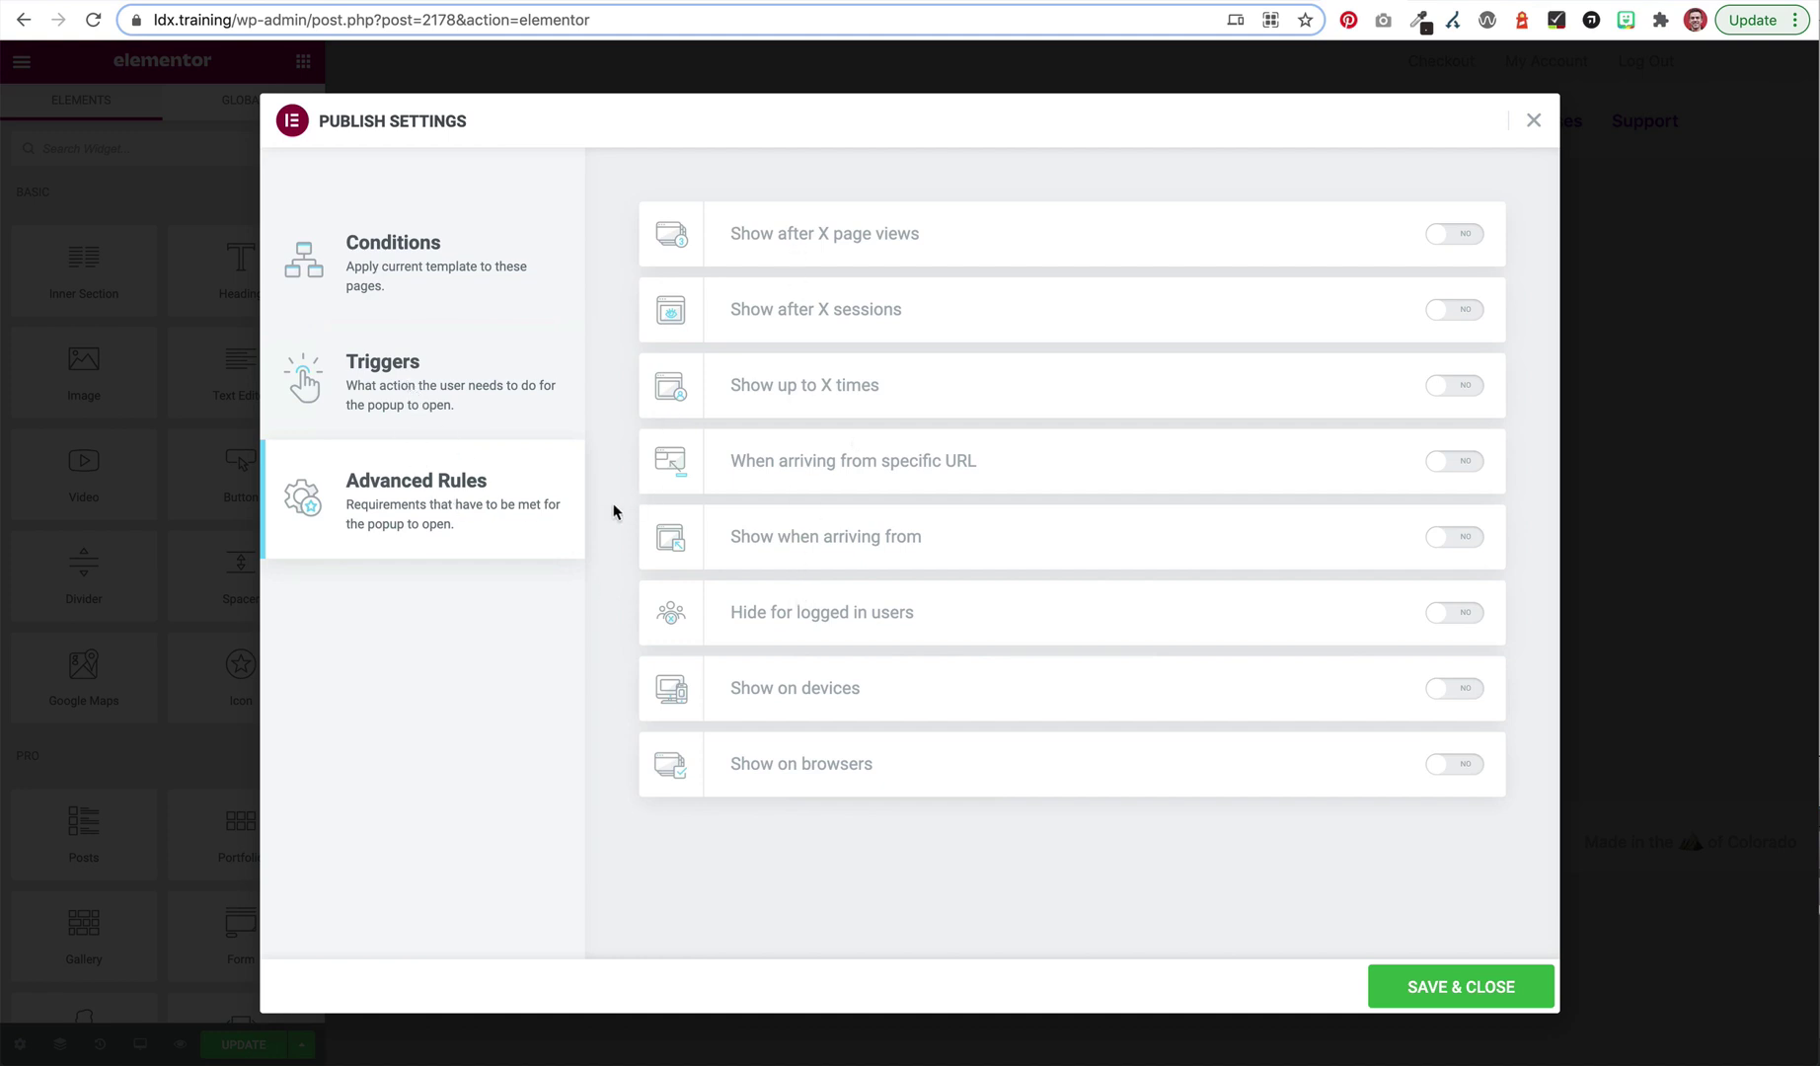
left_click(444, 393)
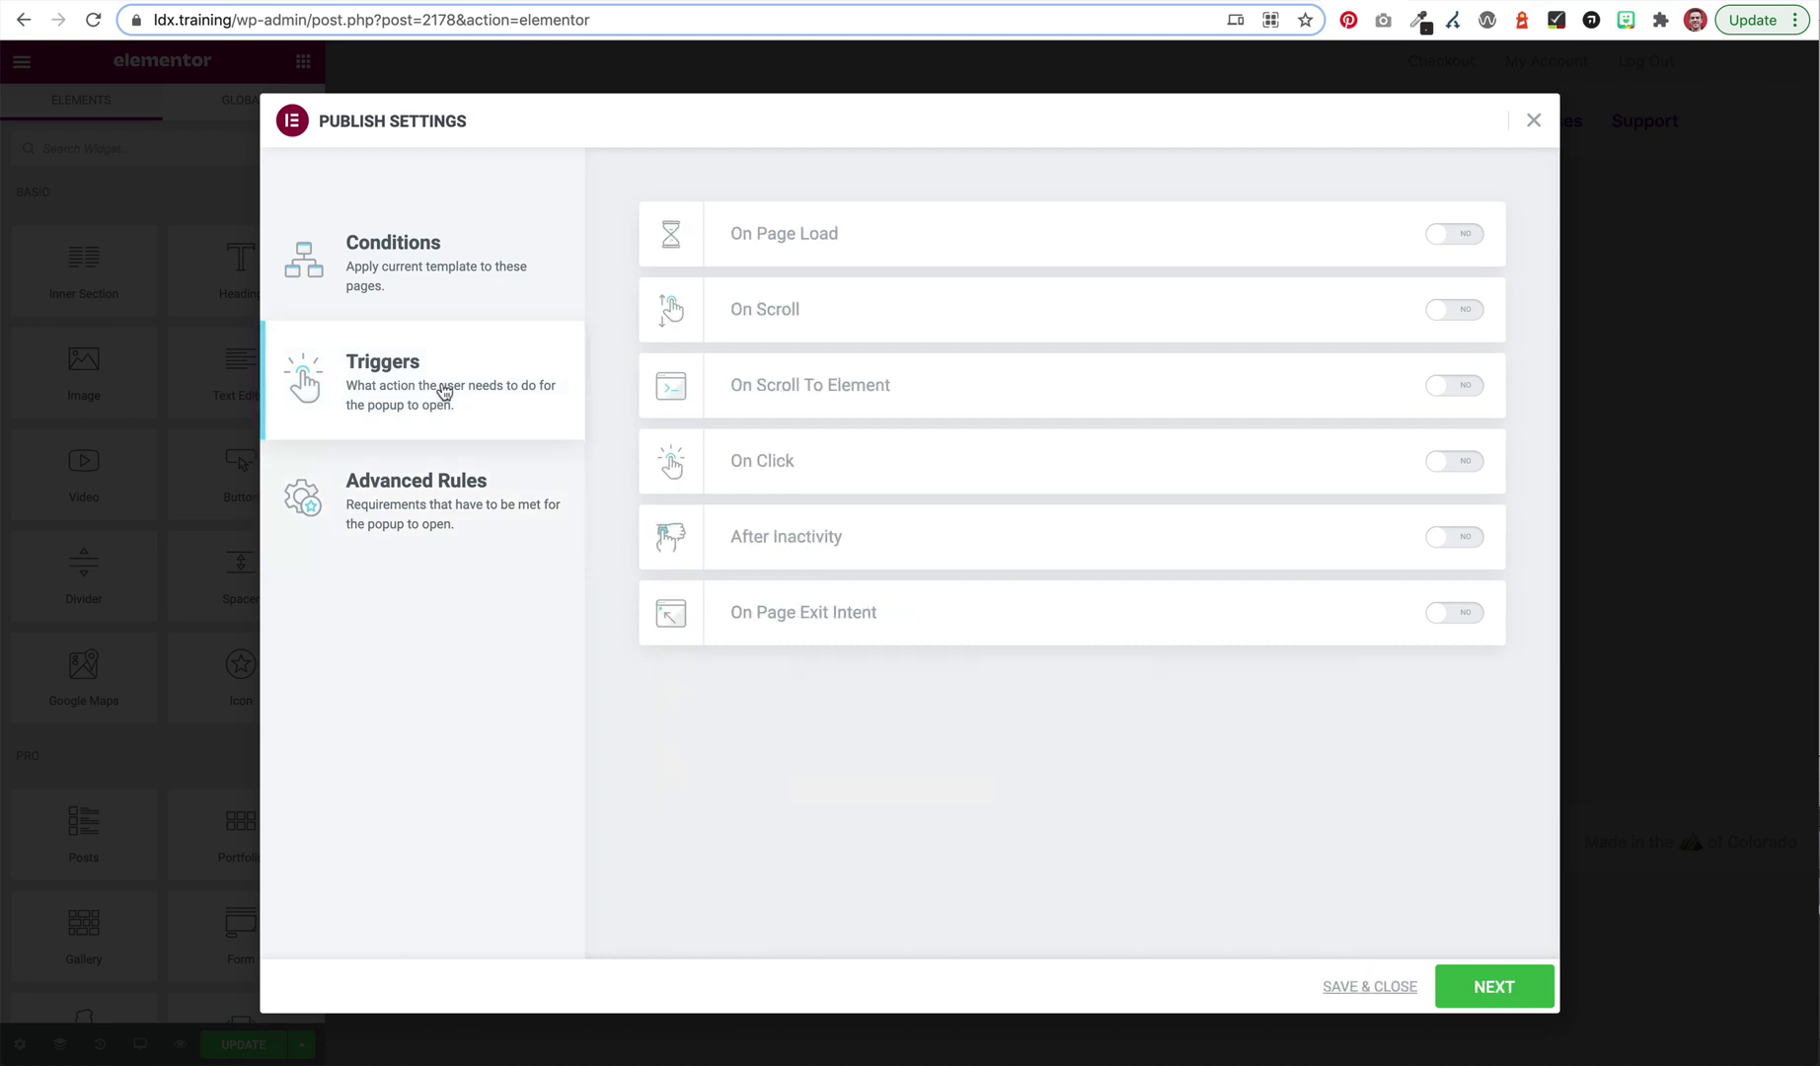
- Set the popup's display condition to Include > Singular > Lessons > All
left_click(440, 275)
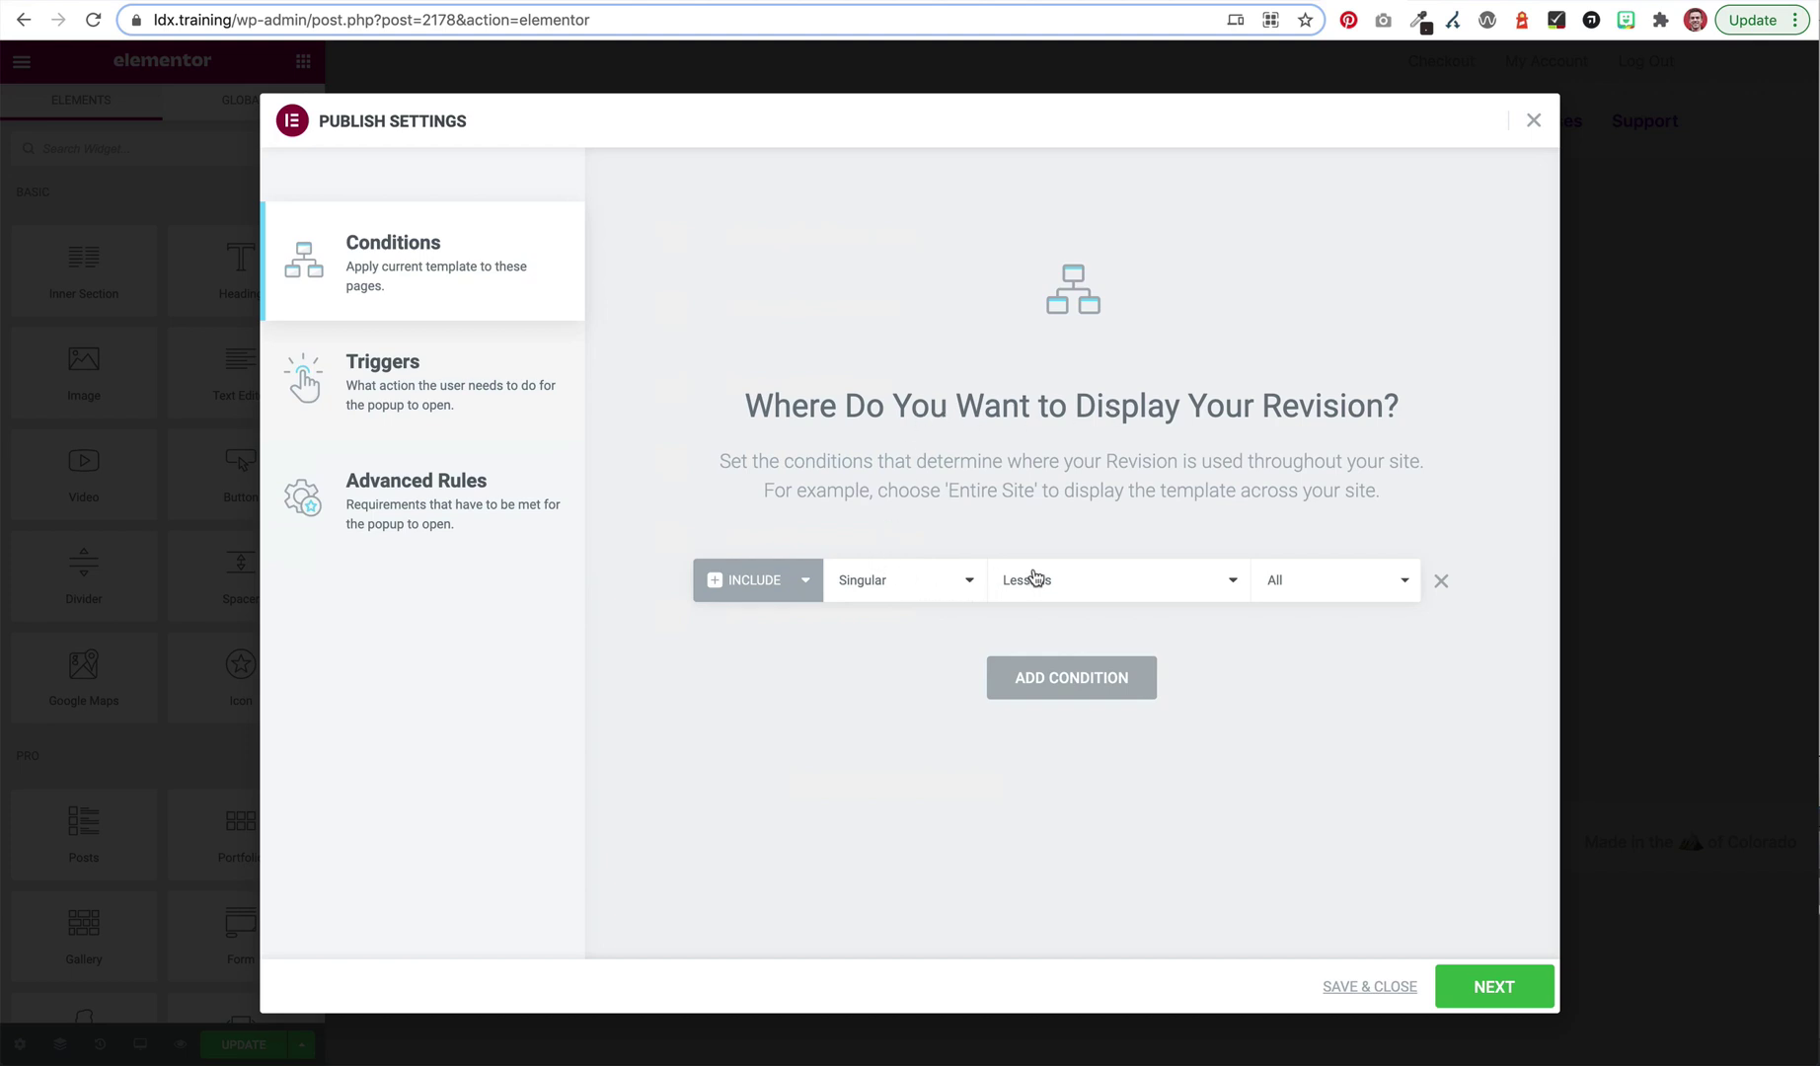
left_click(906, 582)
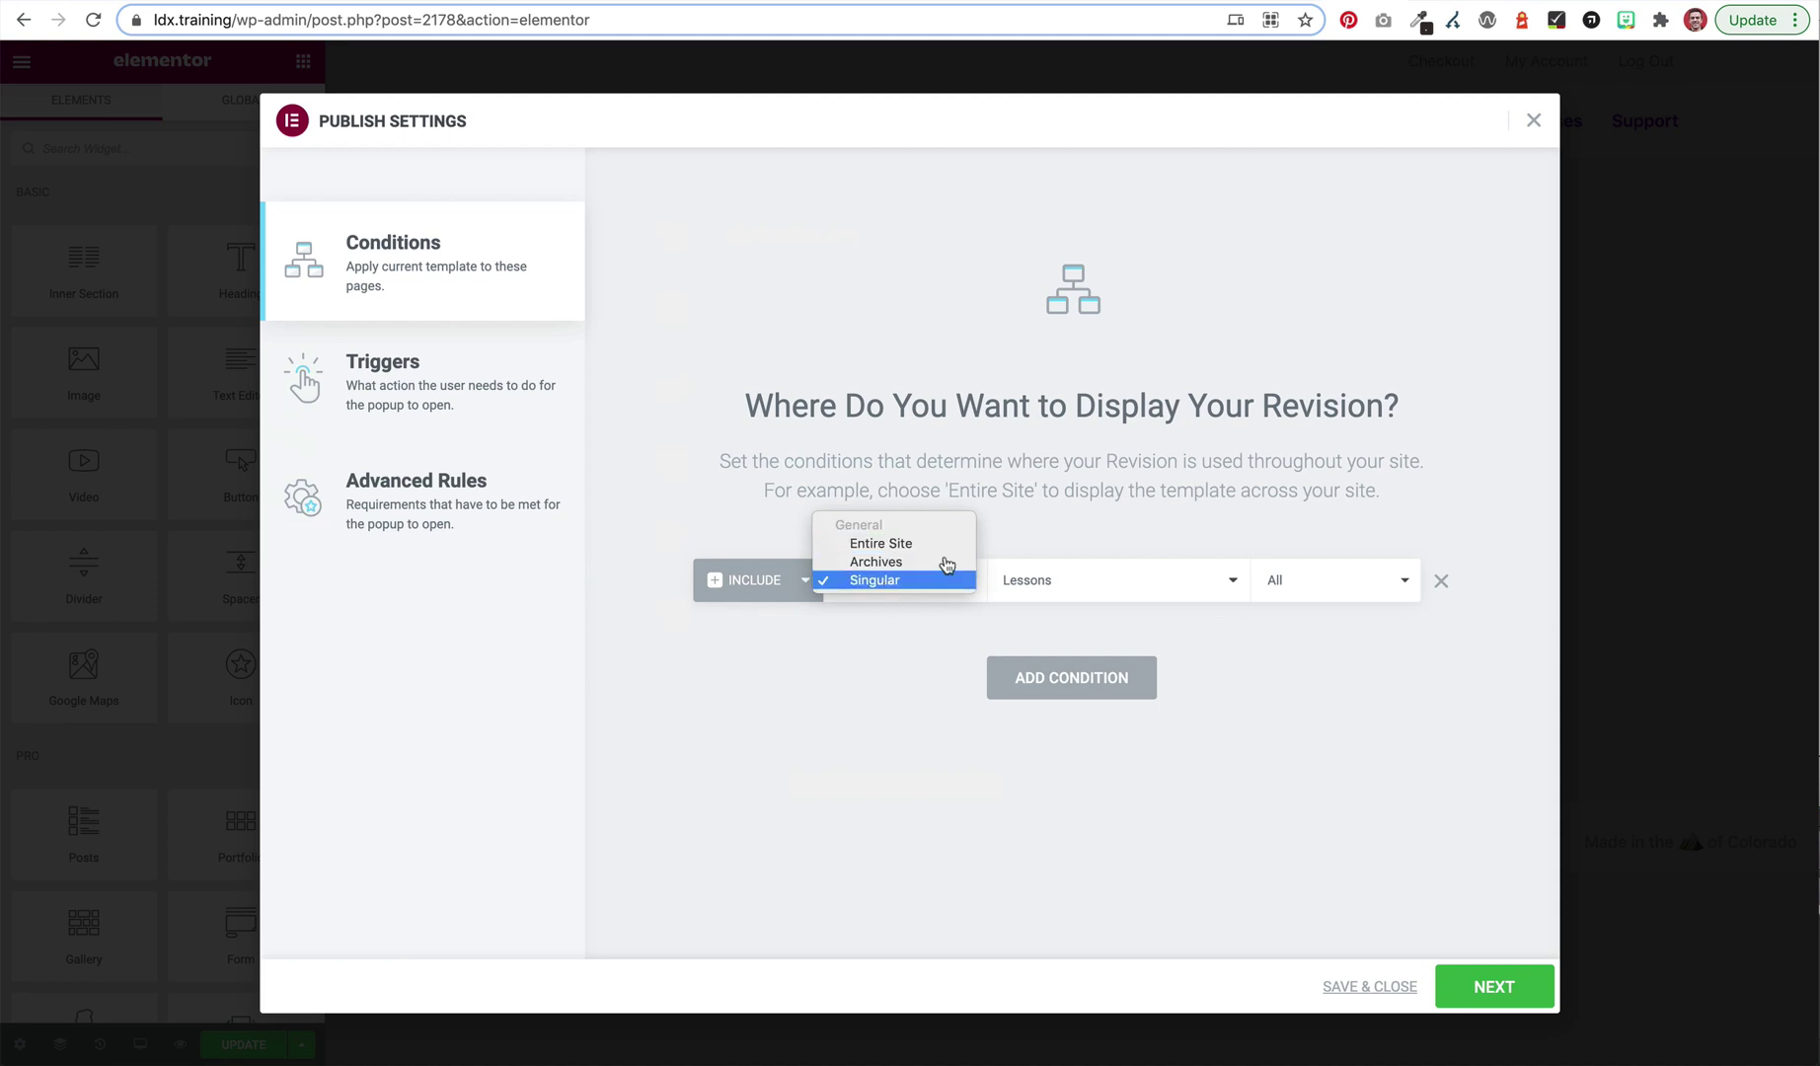
left_click(1086, 477)
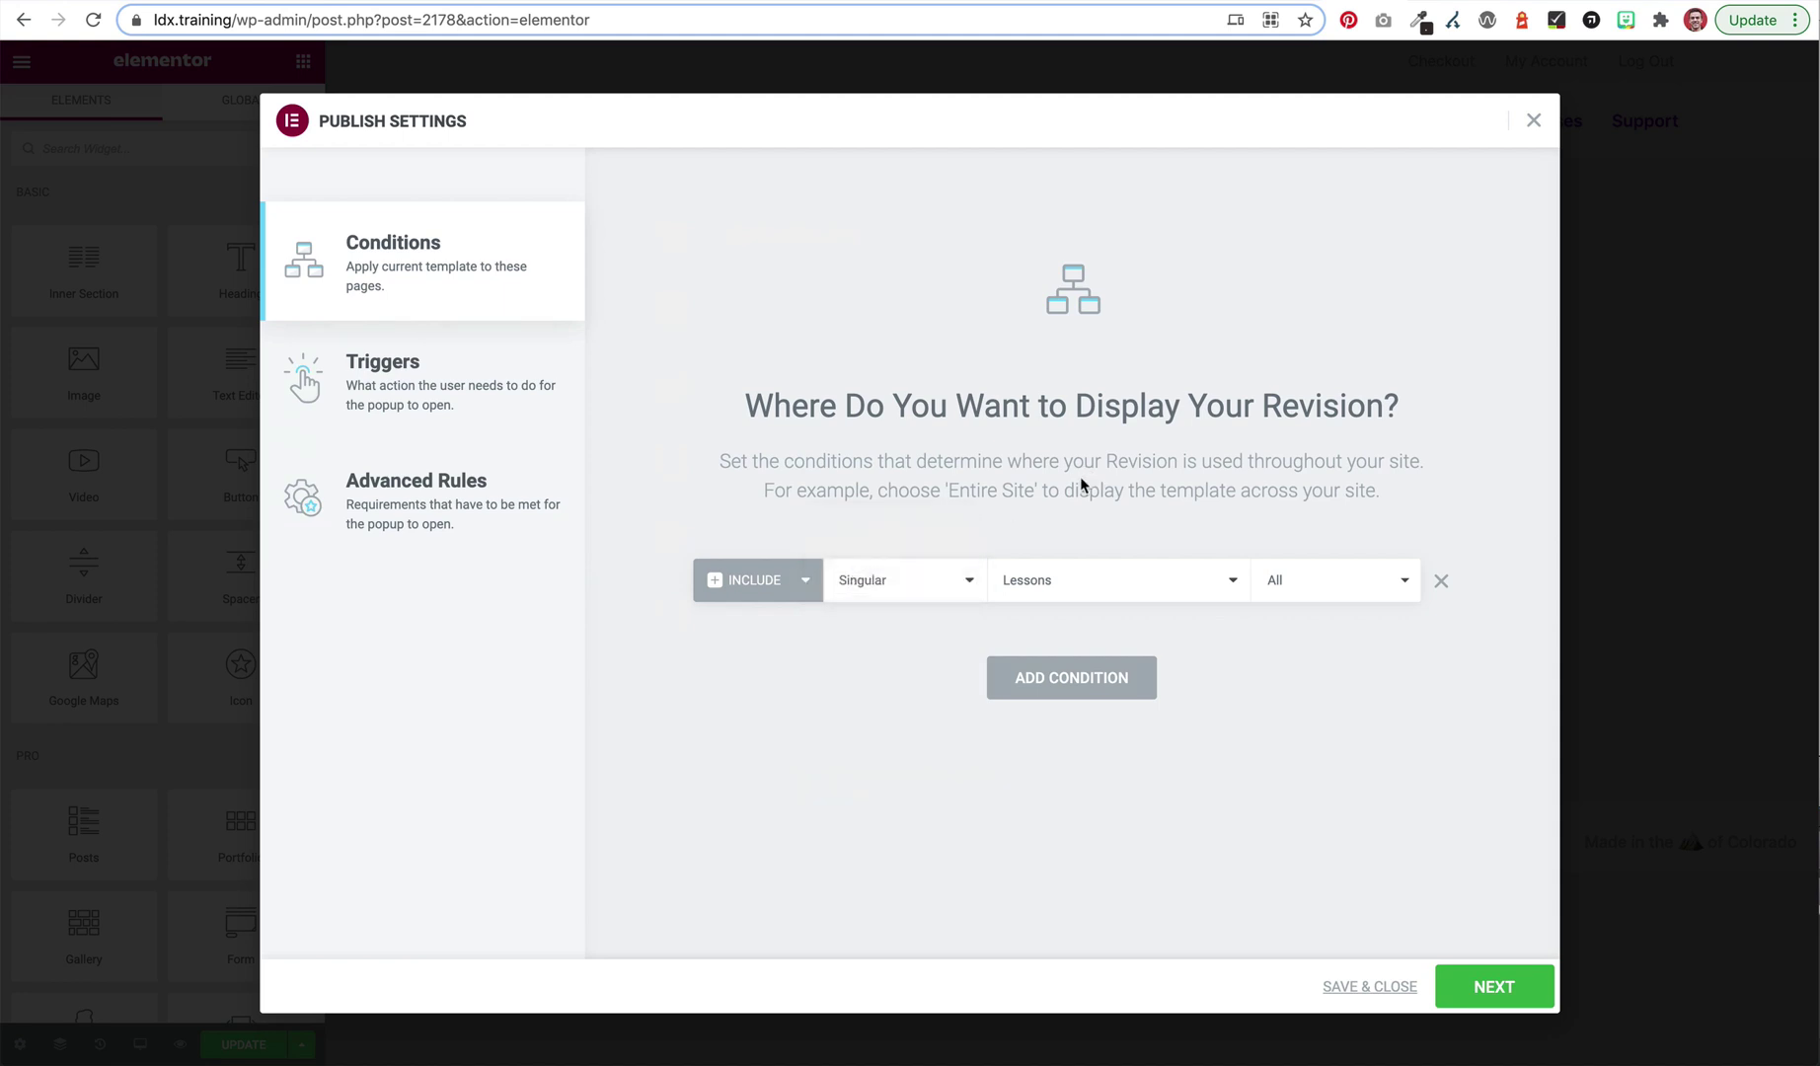
left_click(1051, 588)
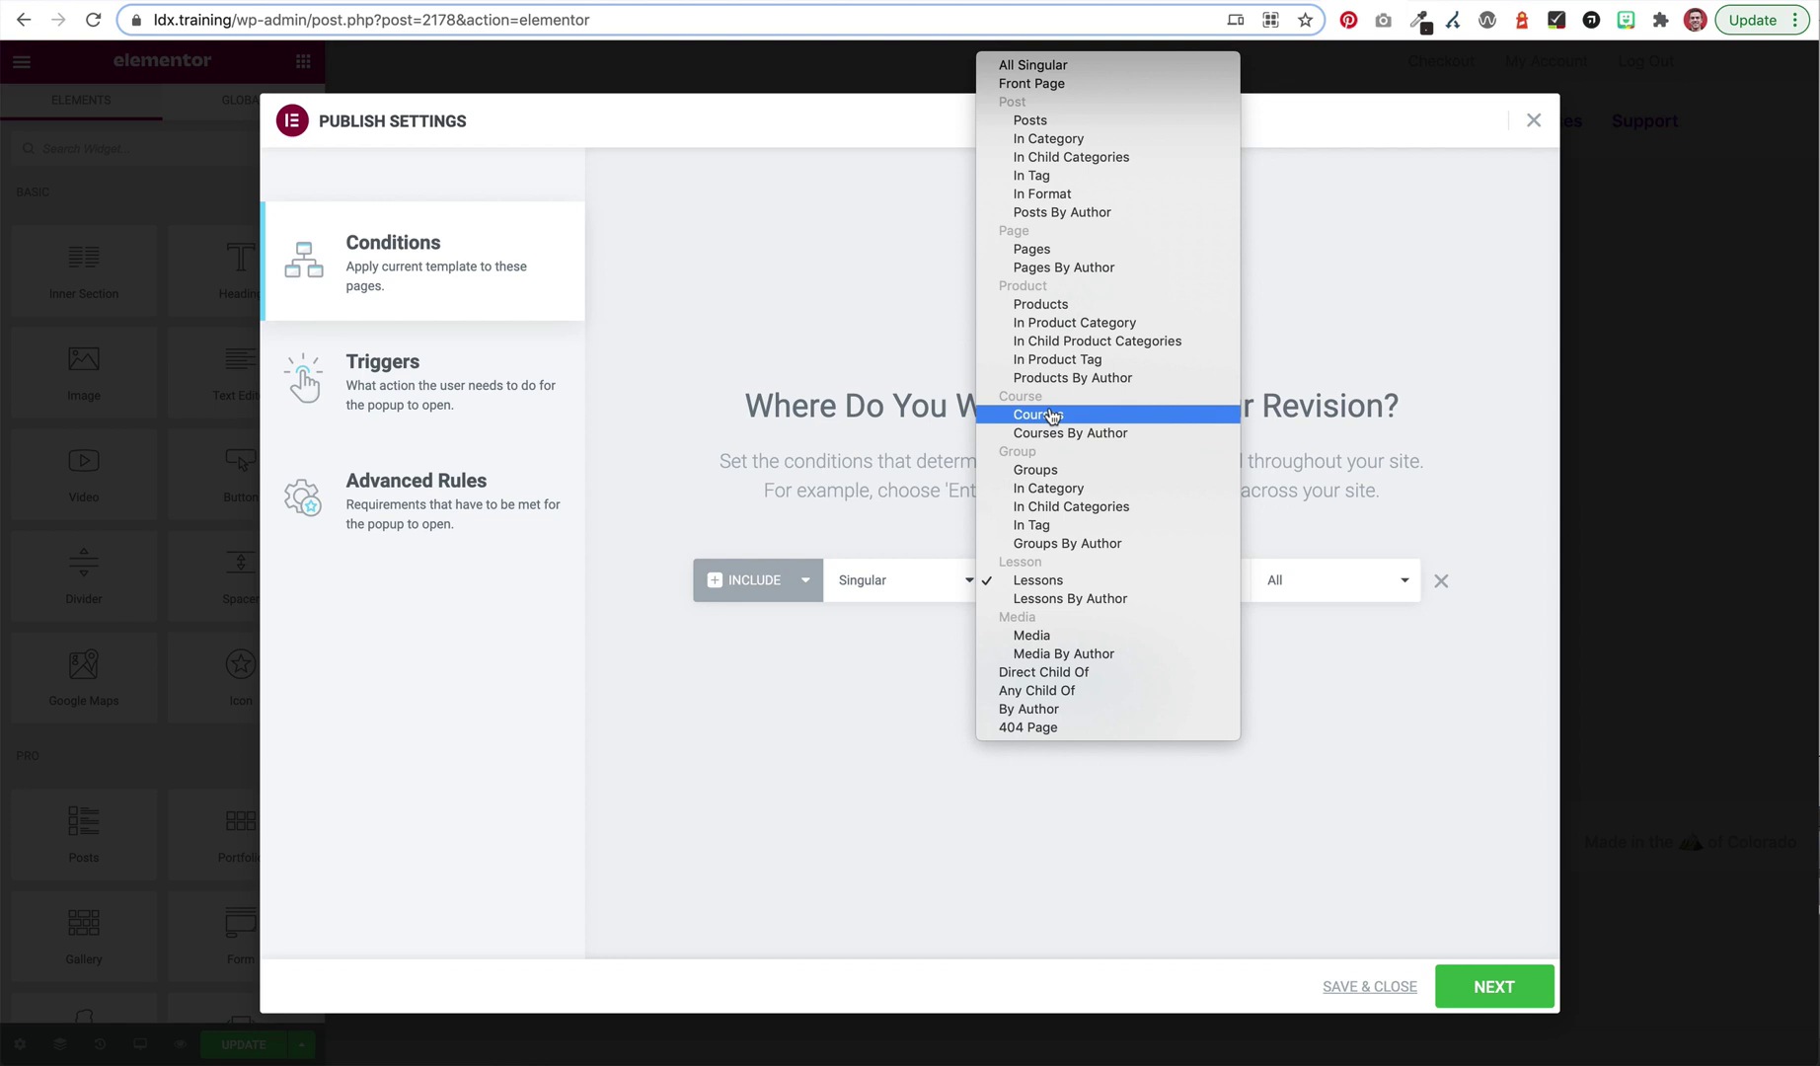
left_click(1309, 589)
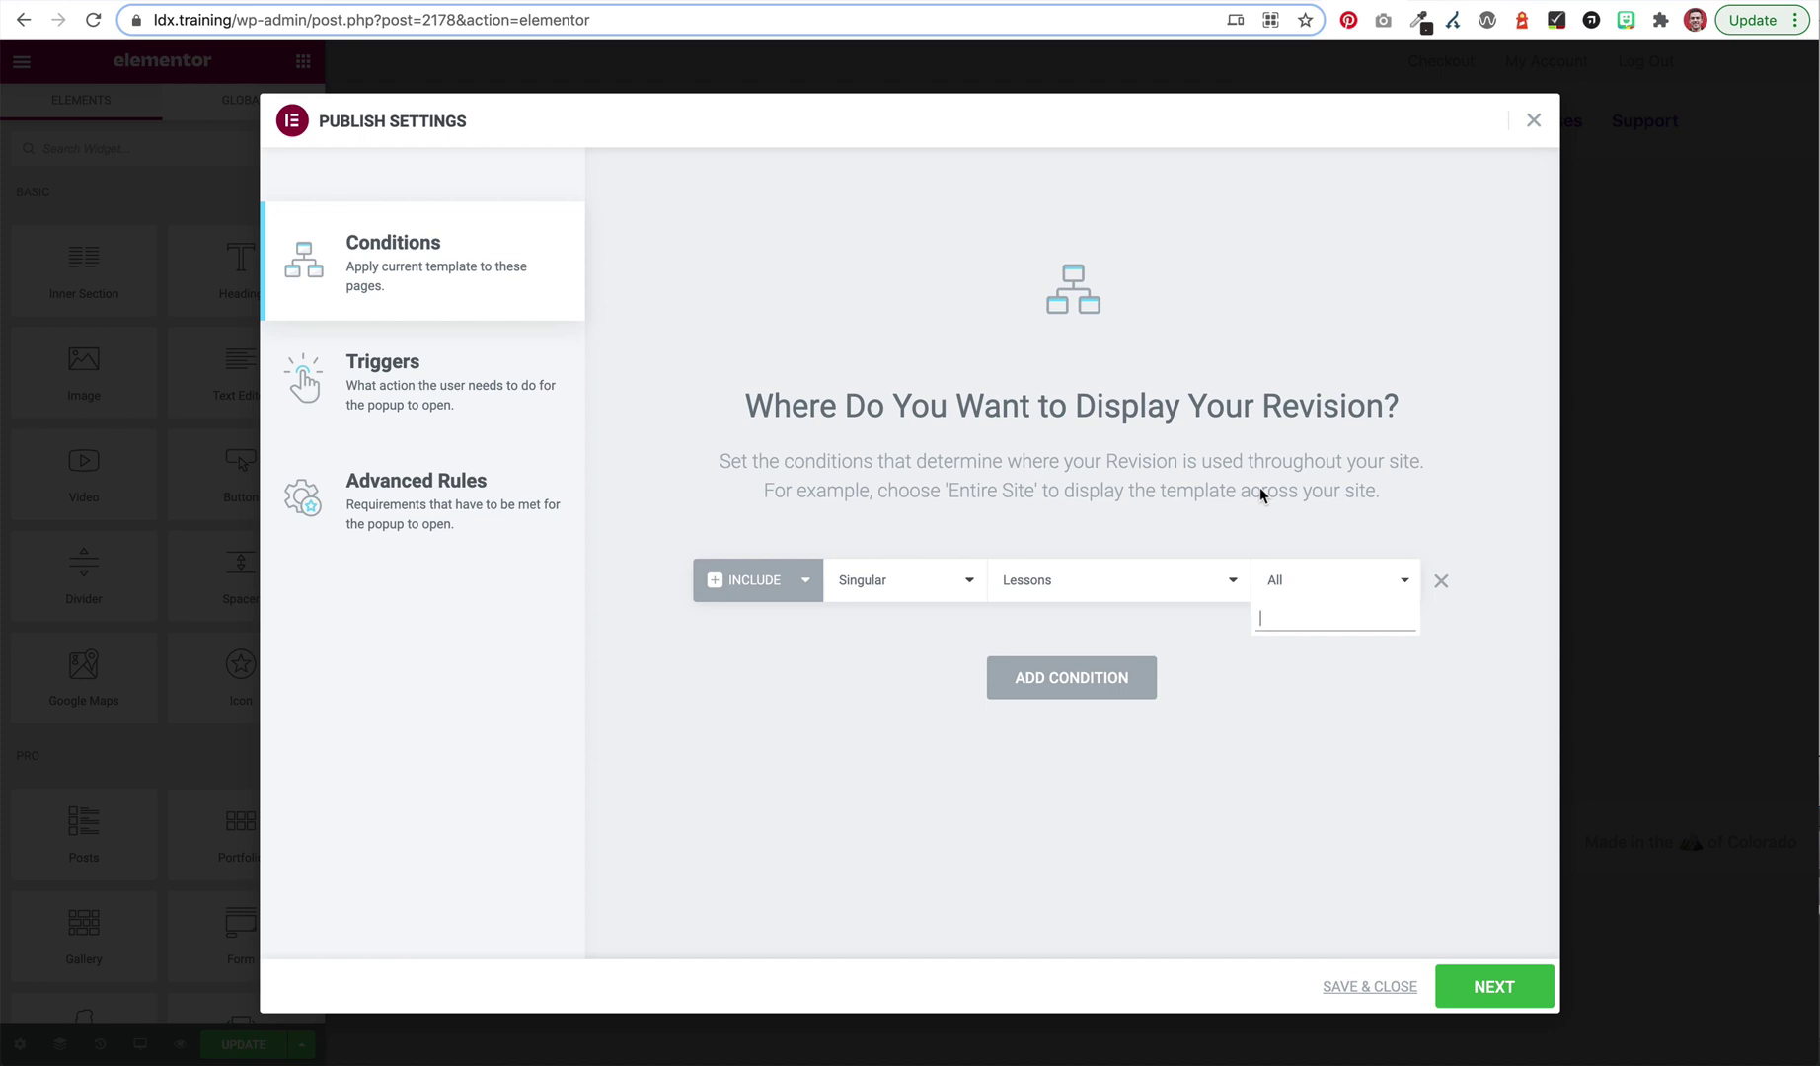
left_click(1177, 472)
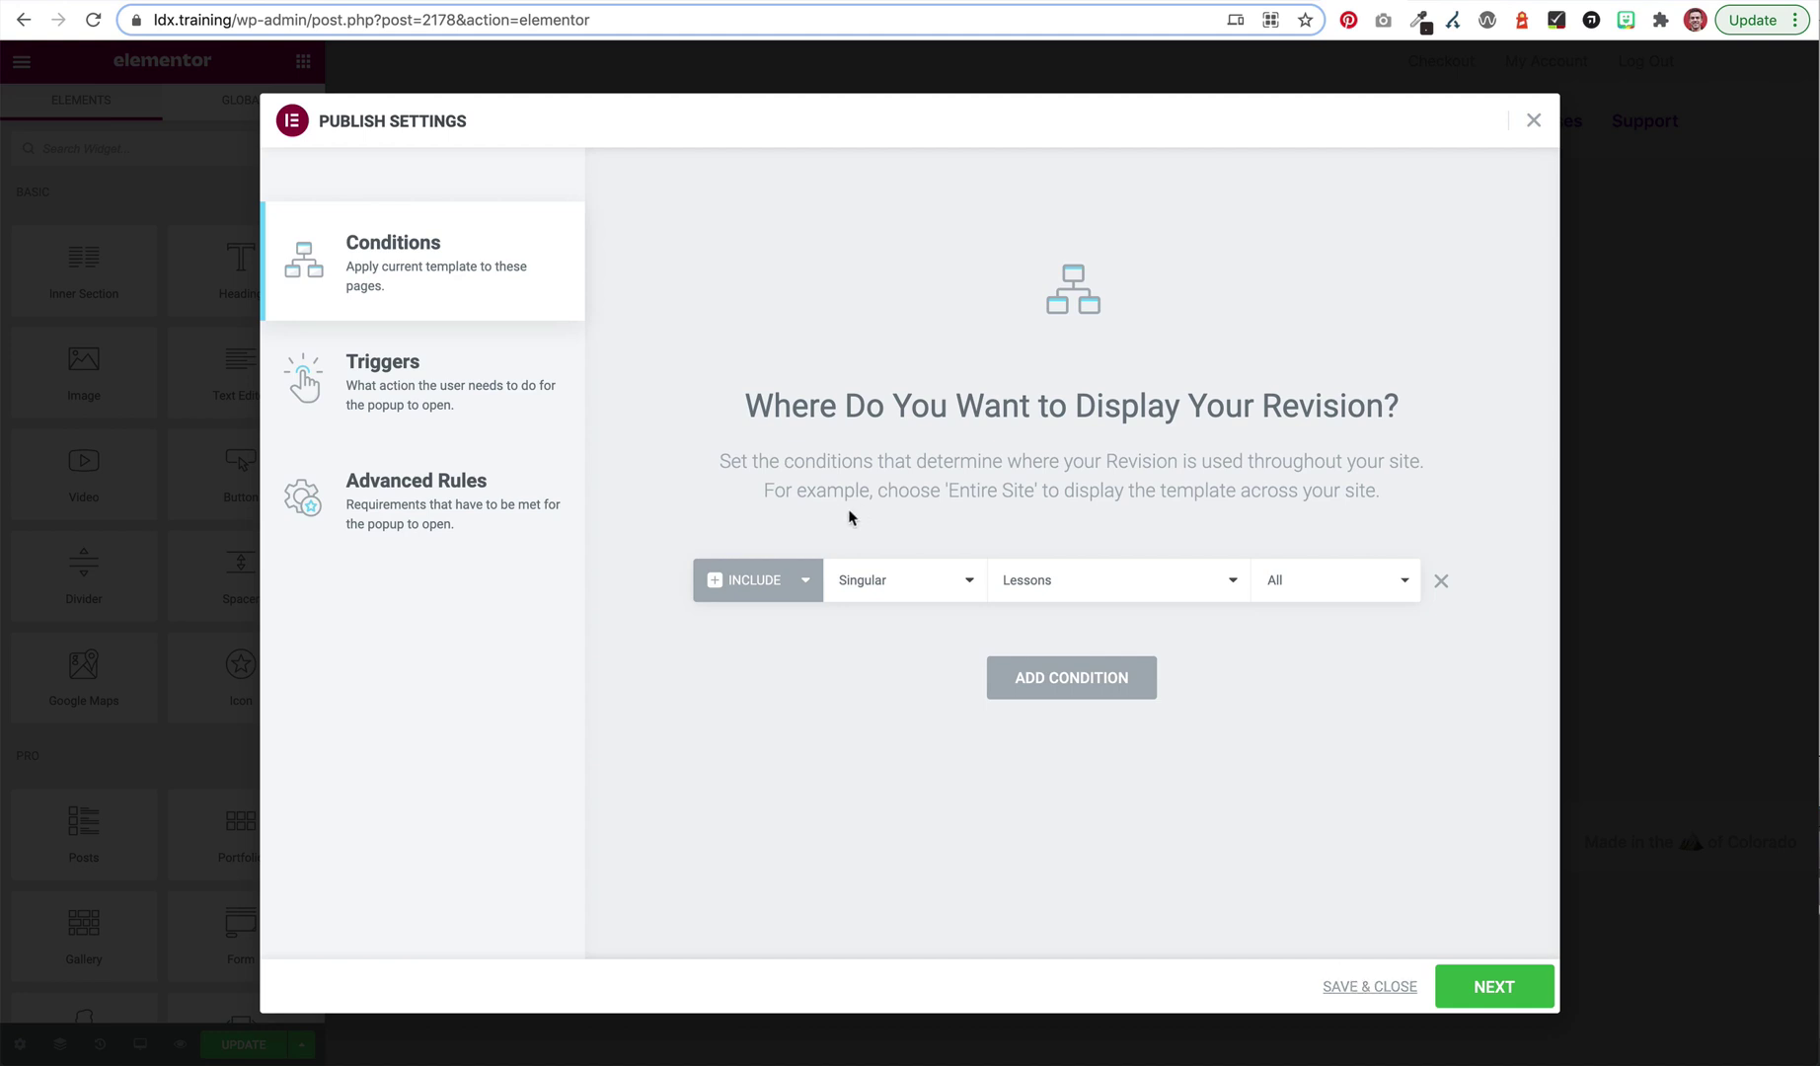
- Save the Lessons condition, review the form's Advanced and Content tabs, and exit to the dashboard
left_click(1358, 988)
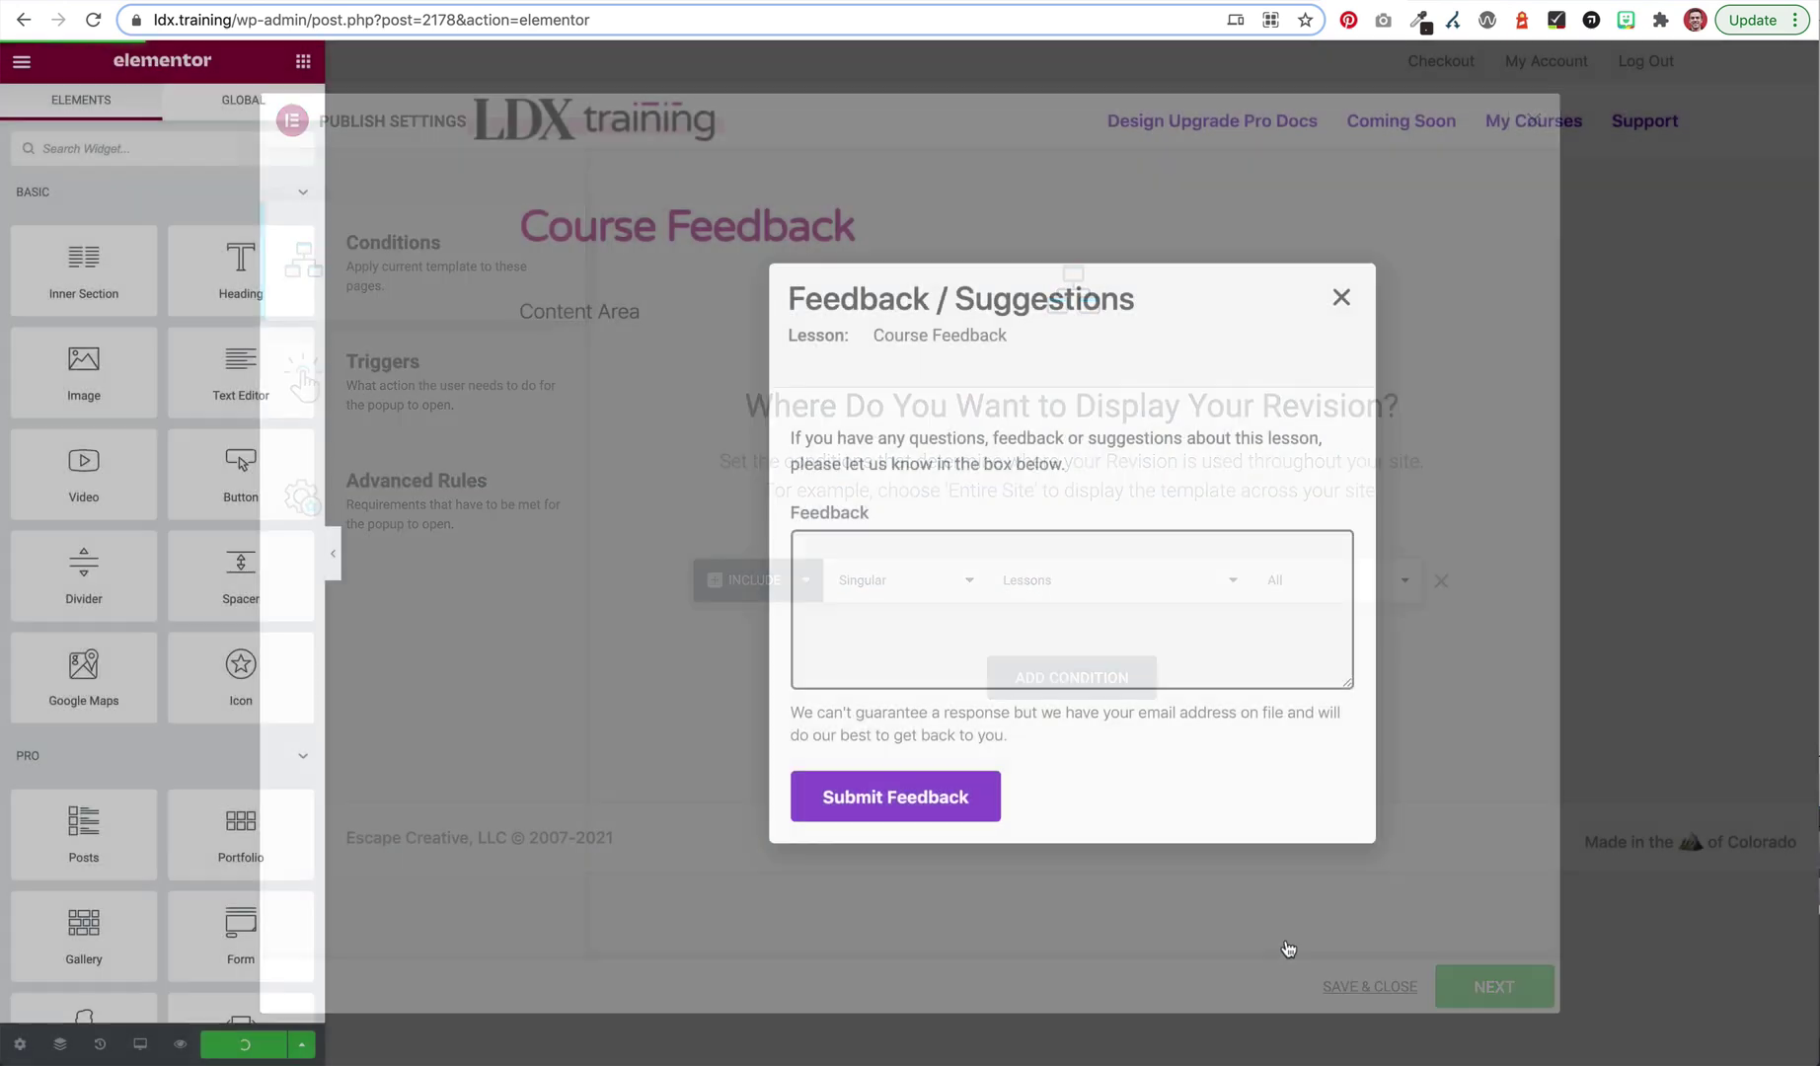
left_click(841, 681)
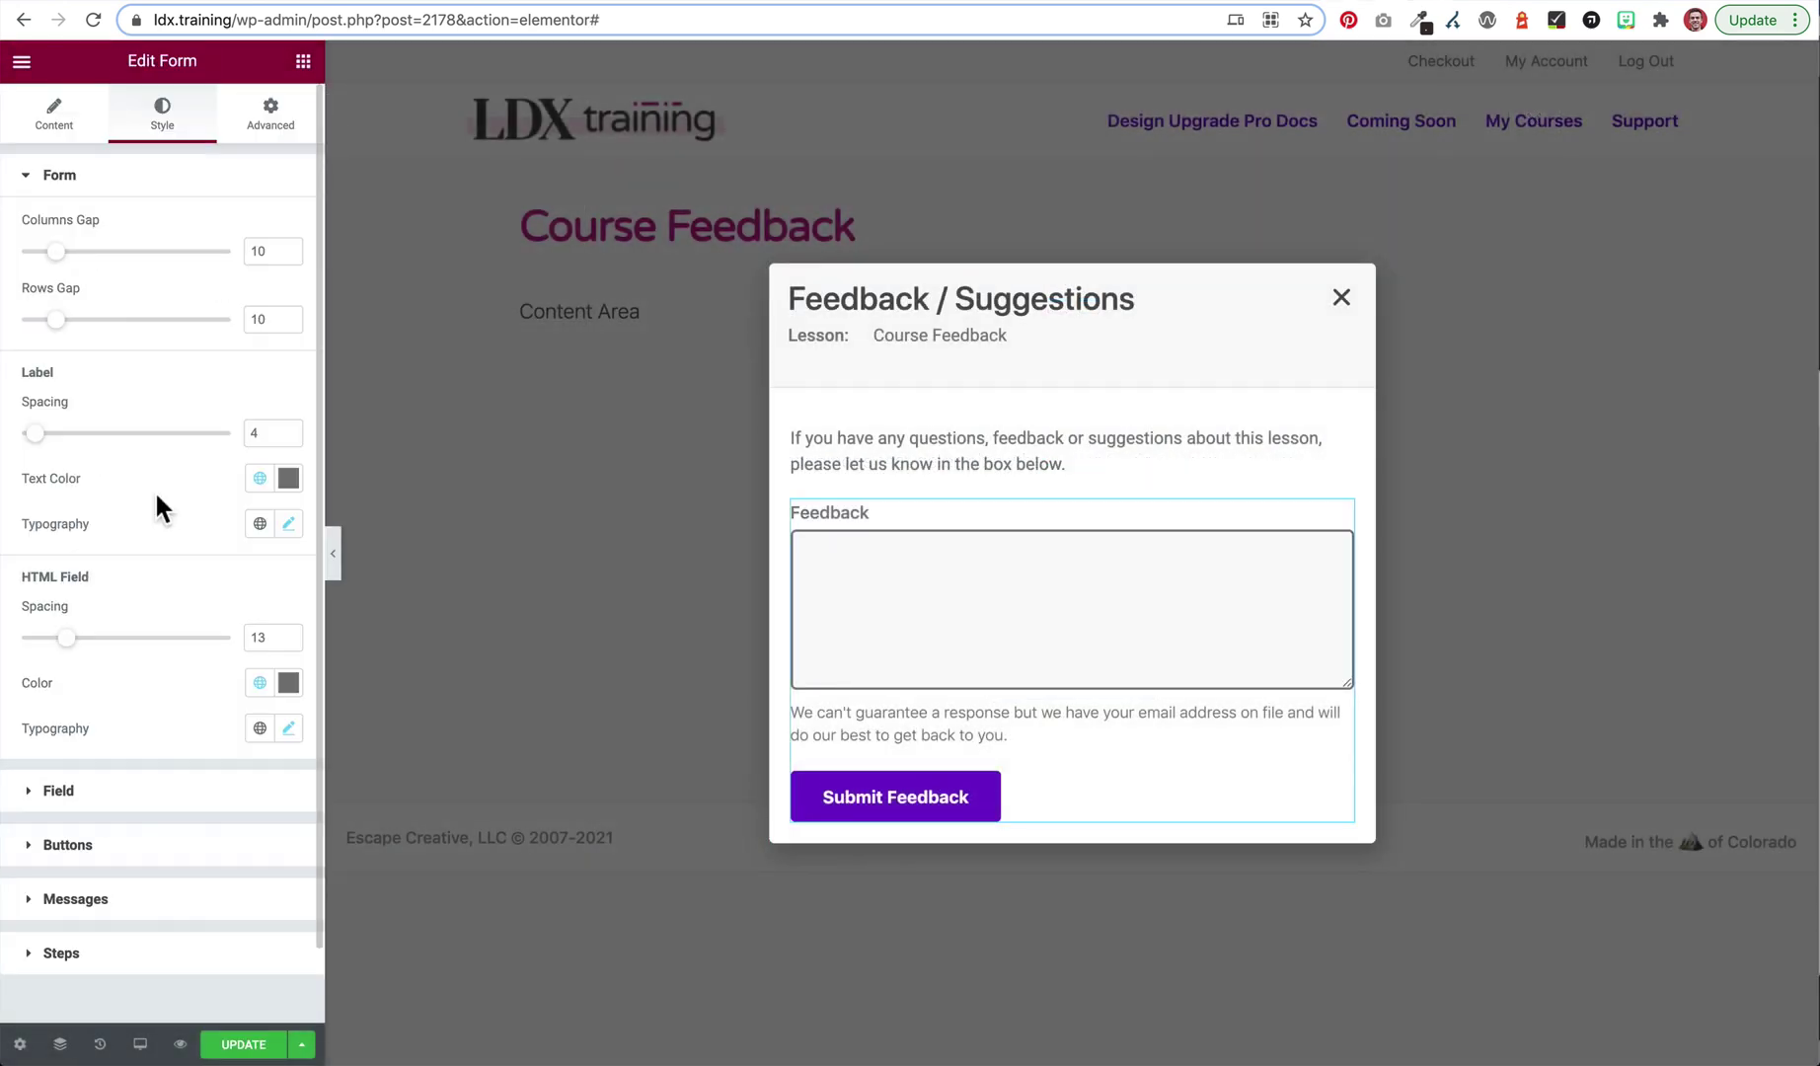
left_click(290, 123)
left_click(49, 117)
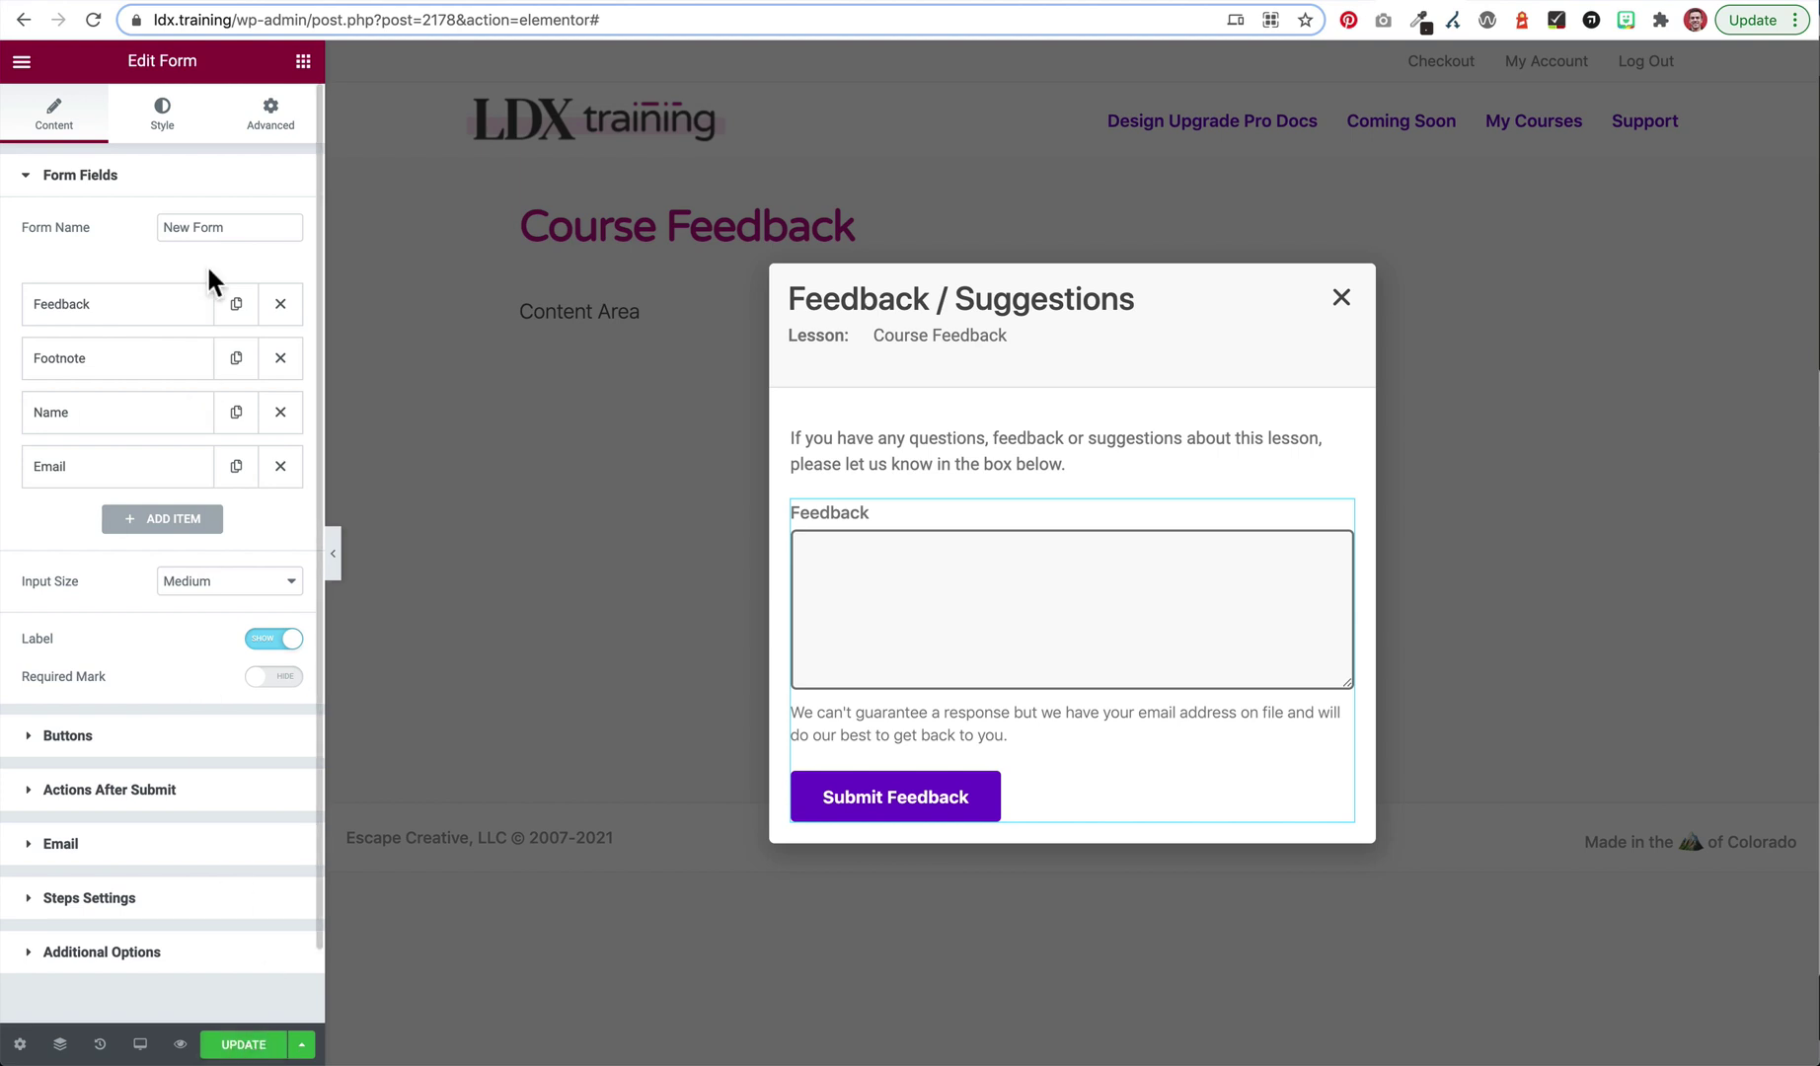
left_click(22, 63)
left_click(109, 434)
- Confirm leaving the editor and go to the Saved Templates list
left_click(1058, 326)
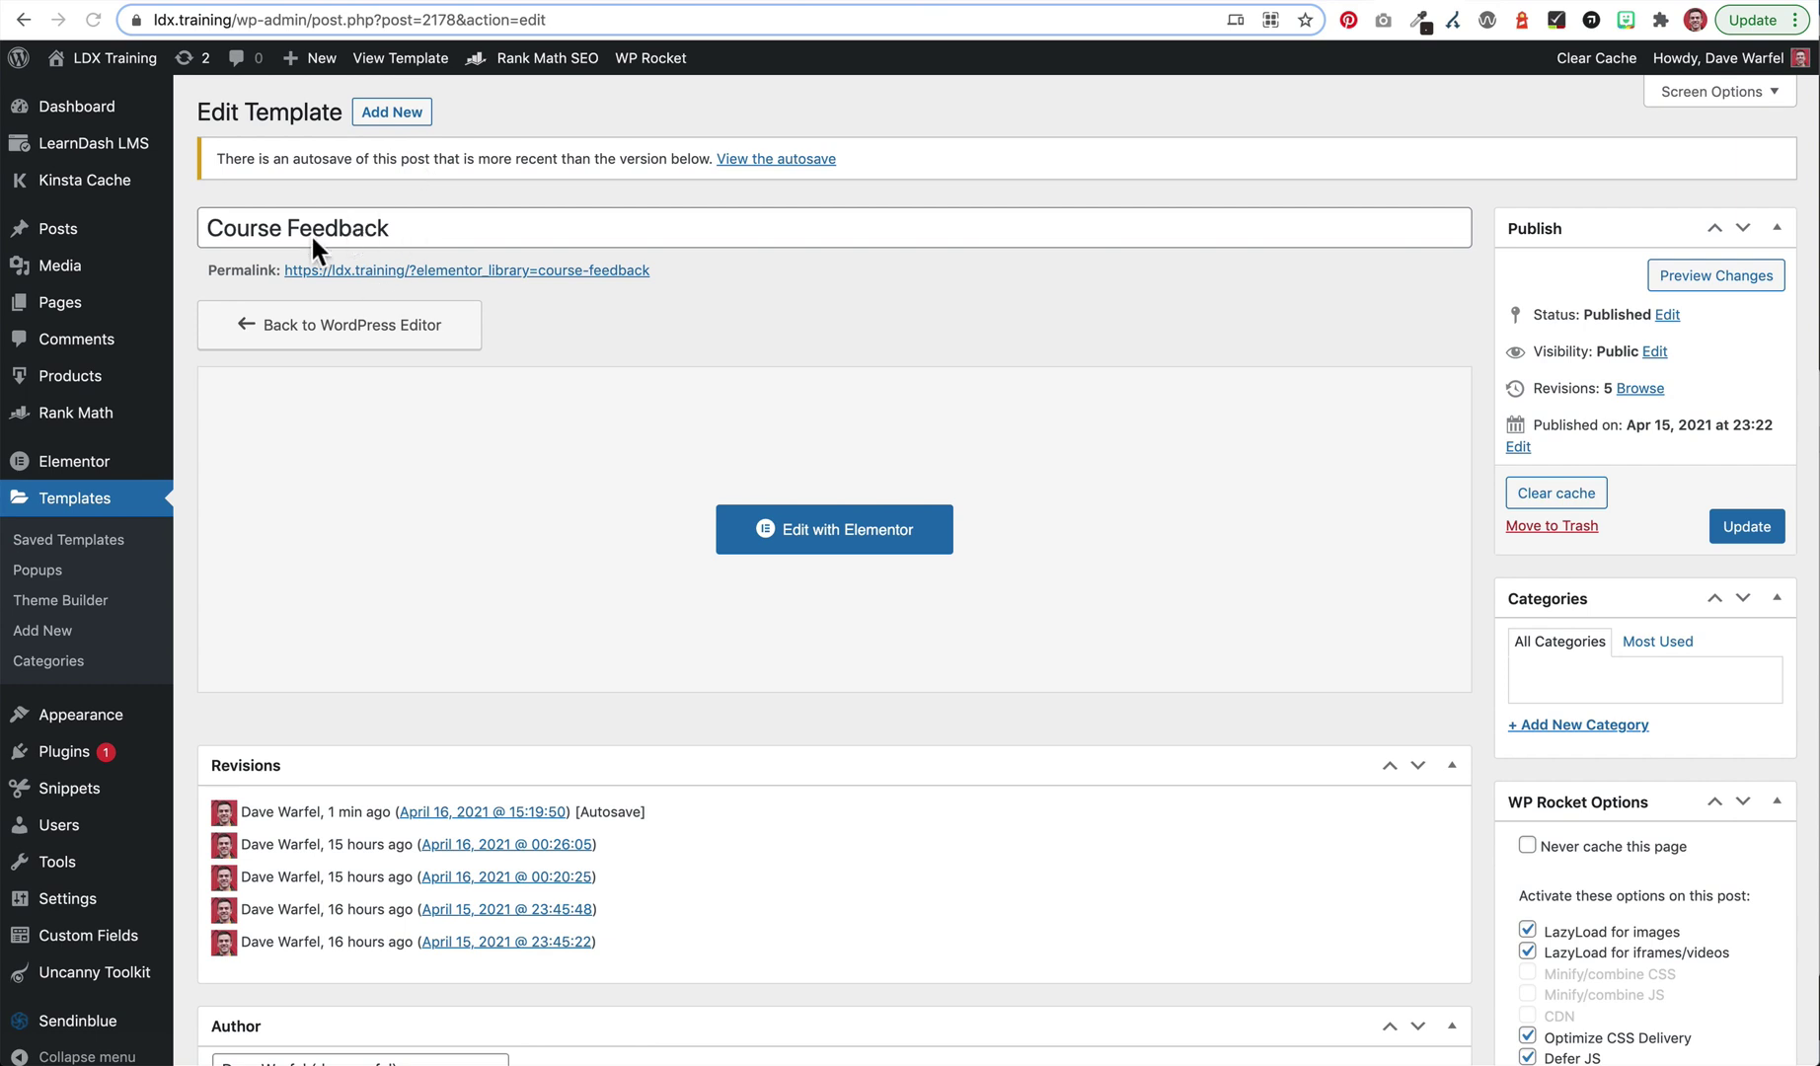
left_click(94, 539)
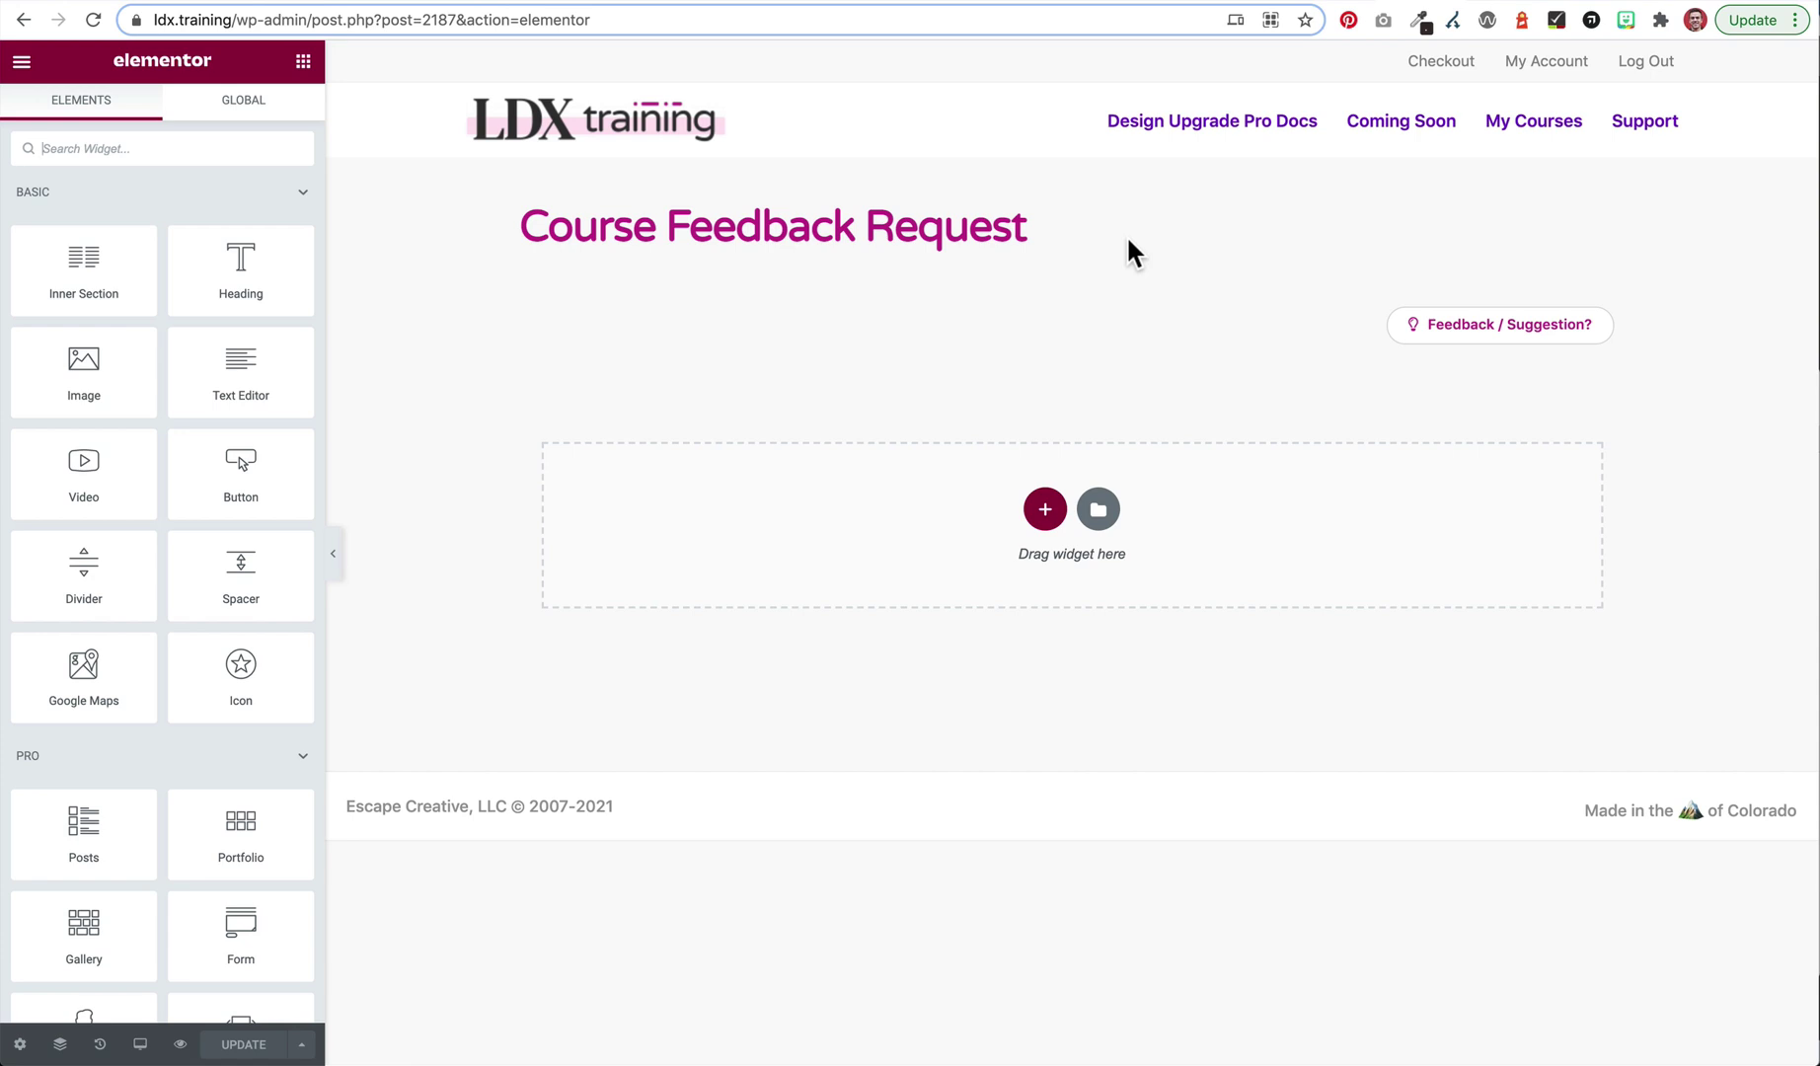
- Replace the Feedback / Suggestion? button's link with the Popup dynamic tag
left_click(1309, 333)
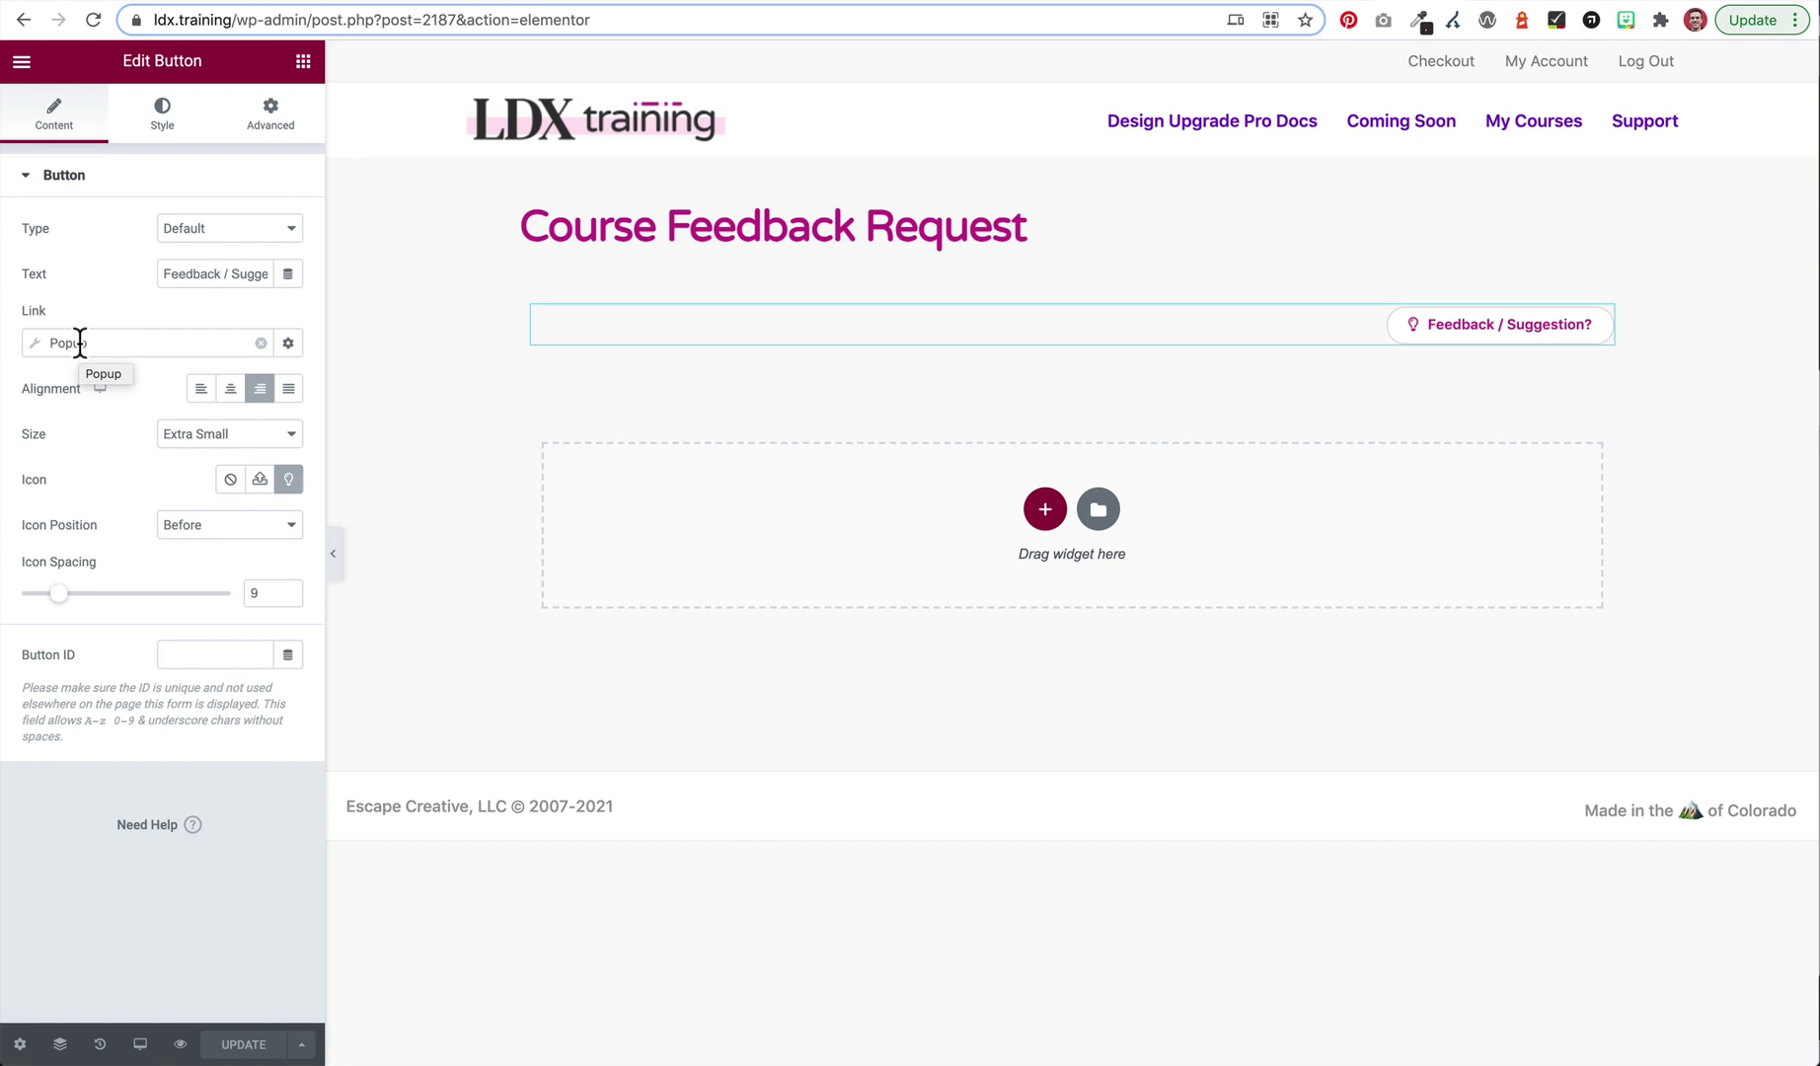
left_click(261, 342)
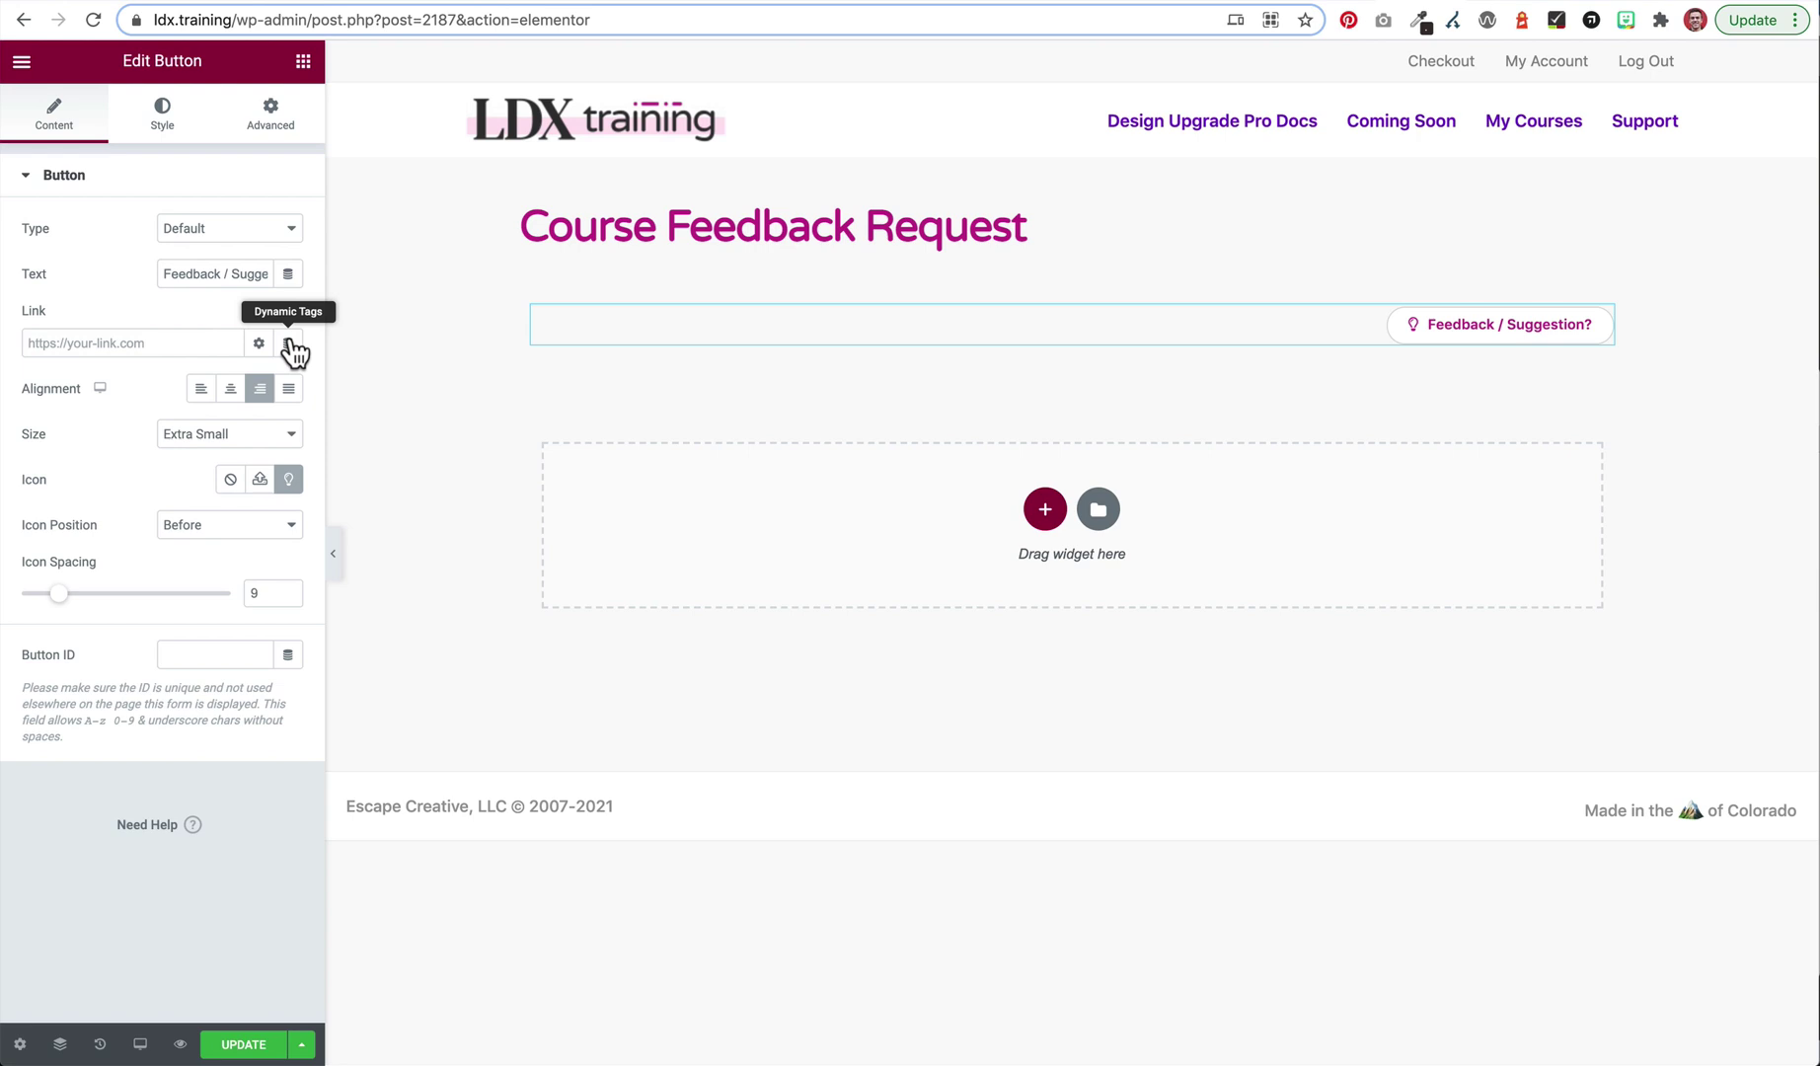
left_click(288, 345)
scroll(98, 525, "down", 3)
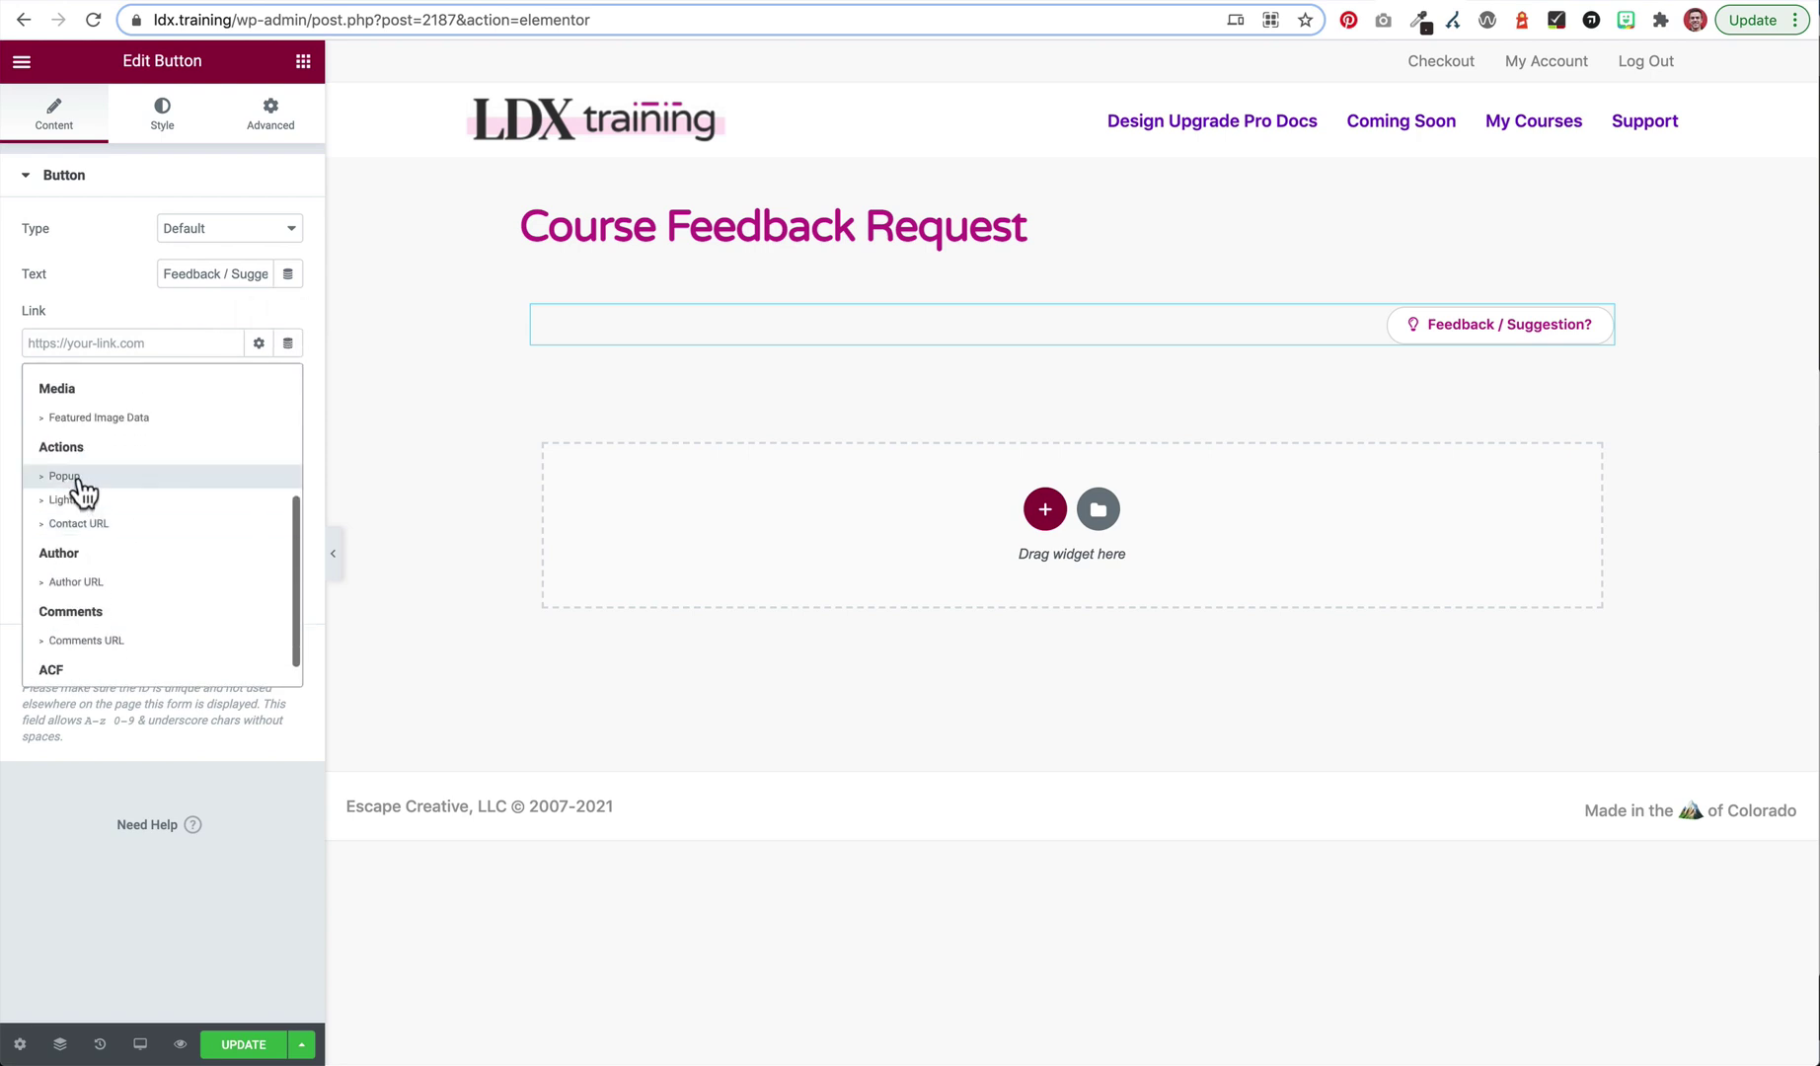
left_click(79, 476)
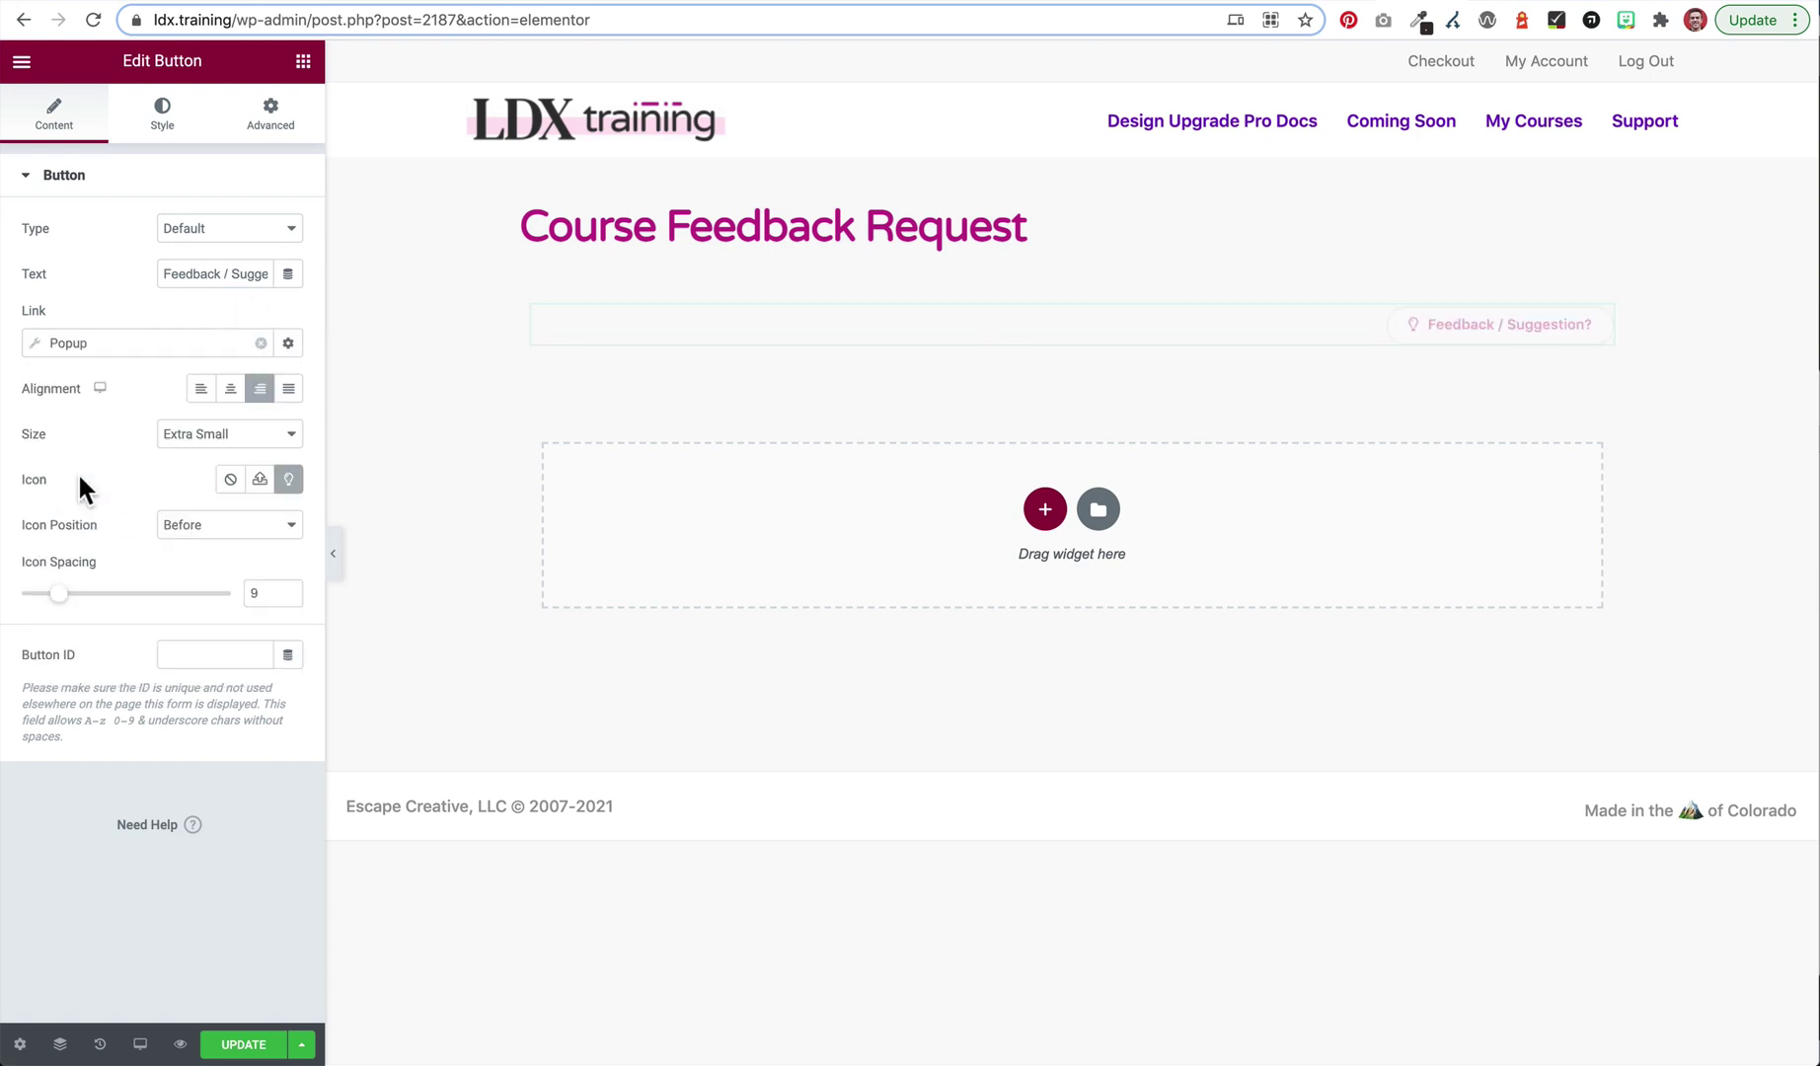
- Set the Popup tag to Open Popup for the Course Feedback (Template) popup
left_click(135, 344)
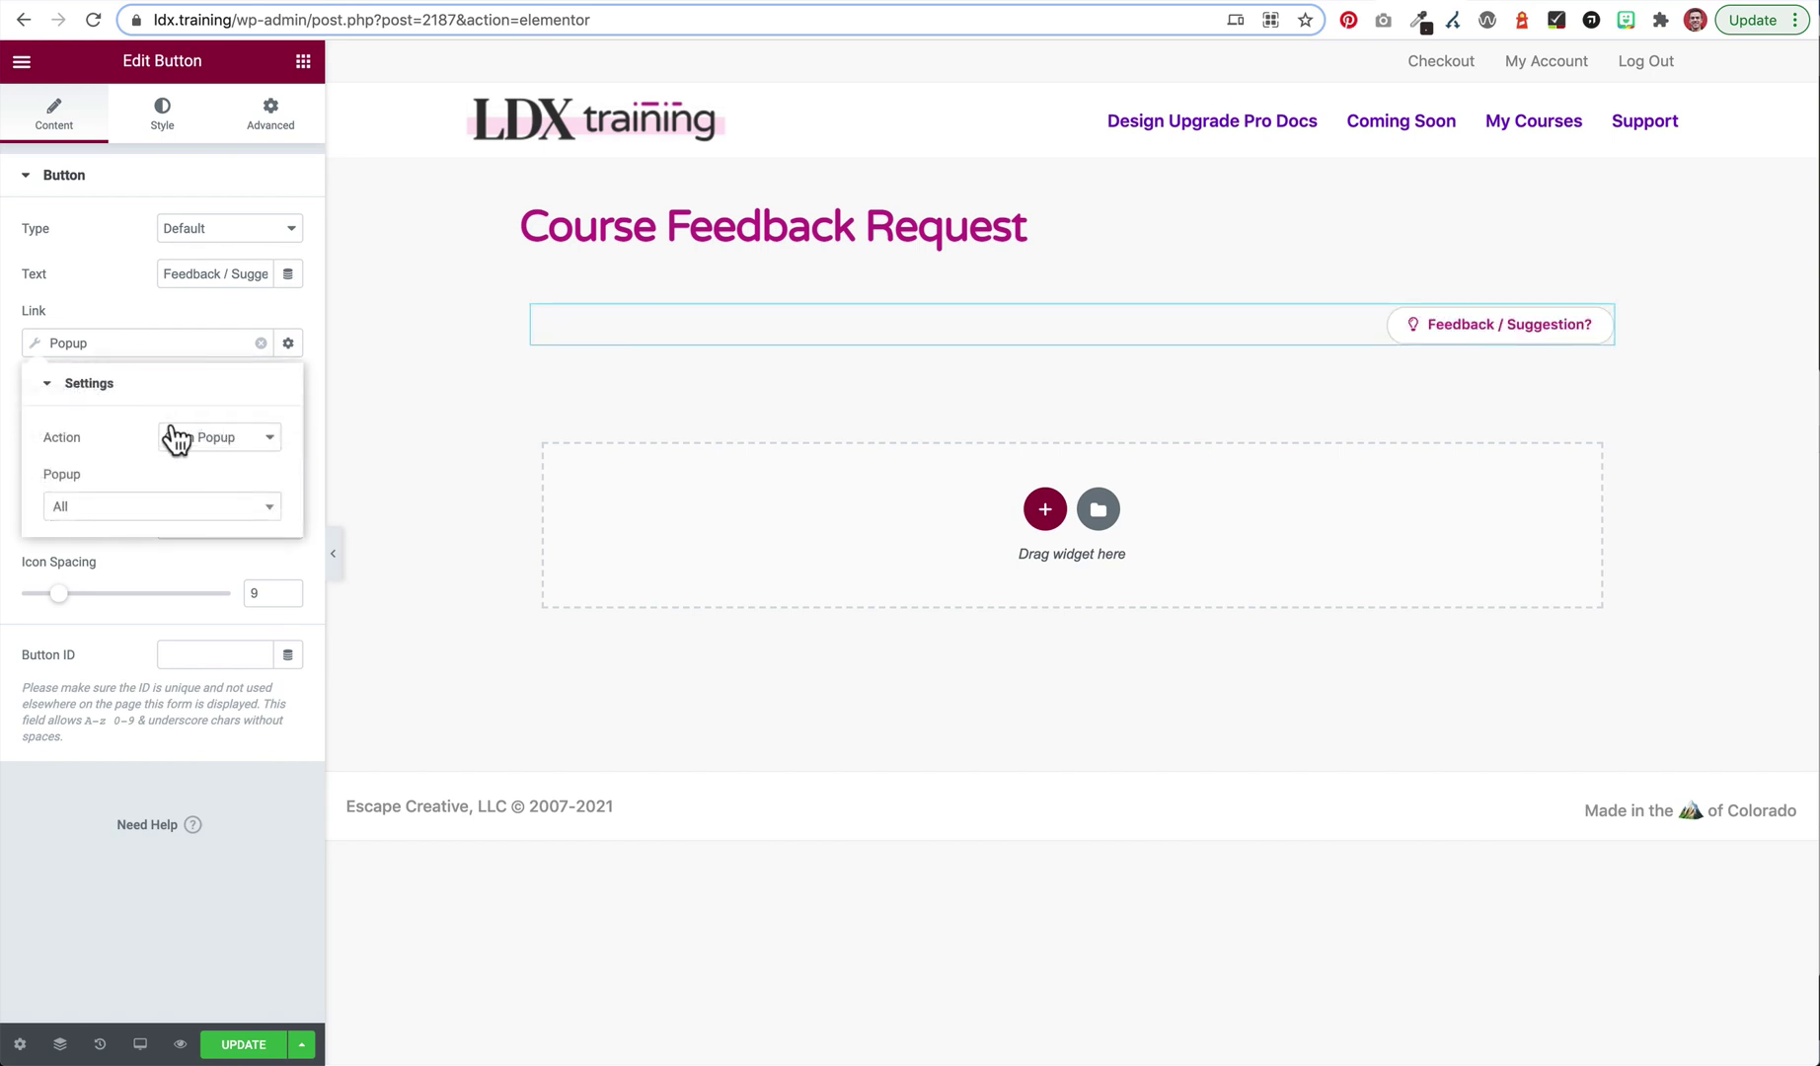
left_click(131, 508)
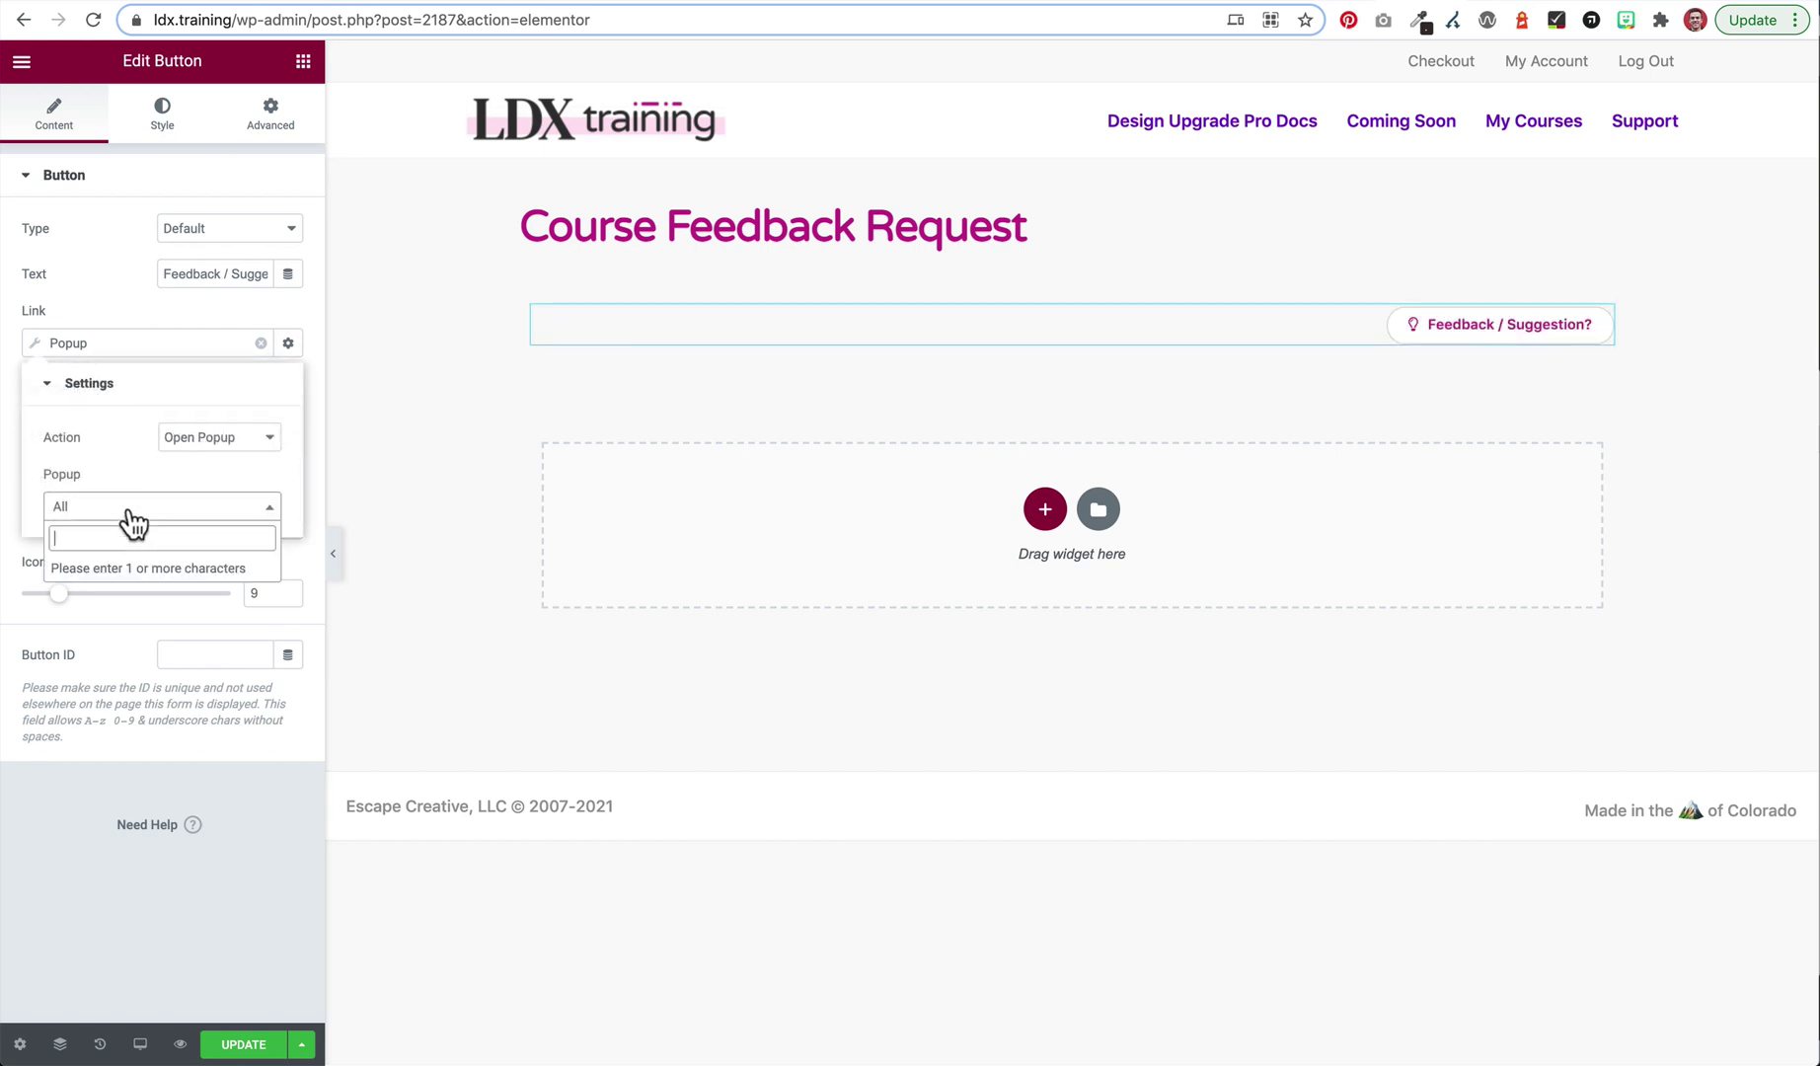
type("course")
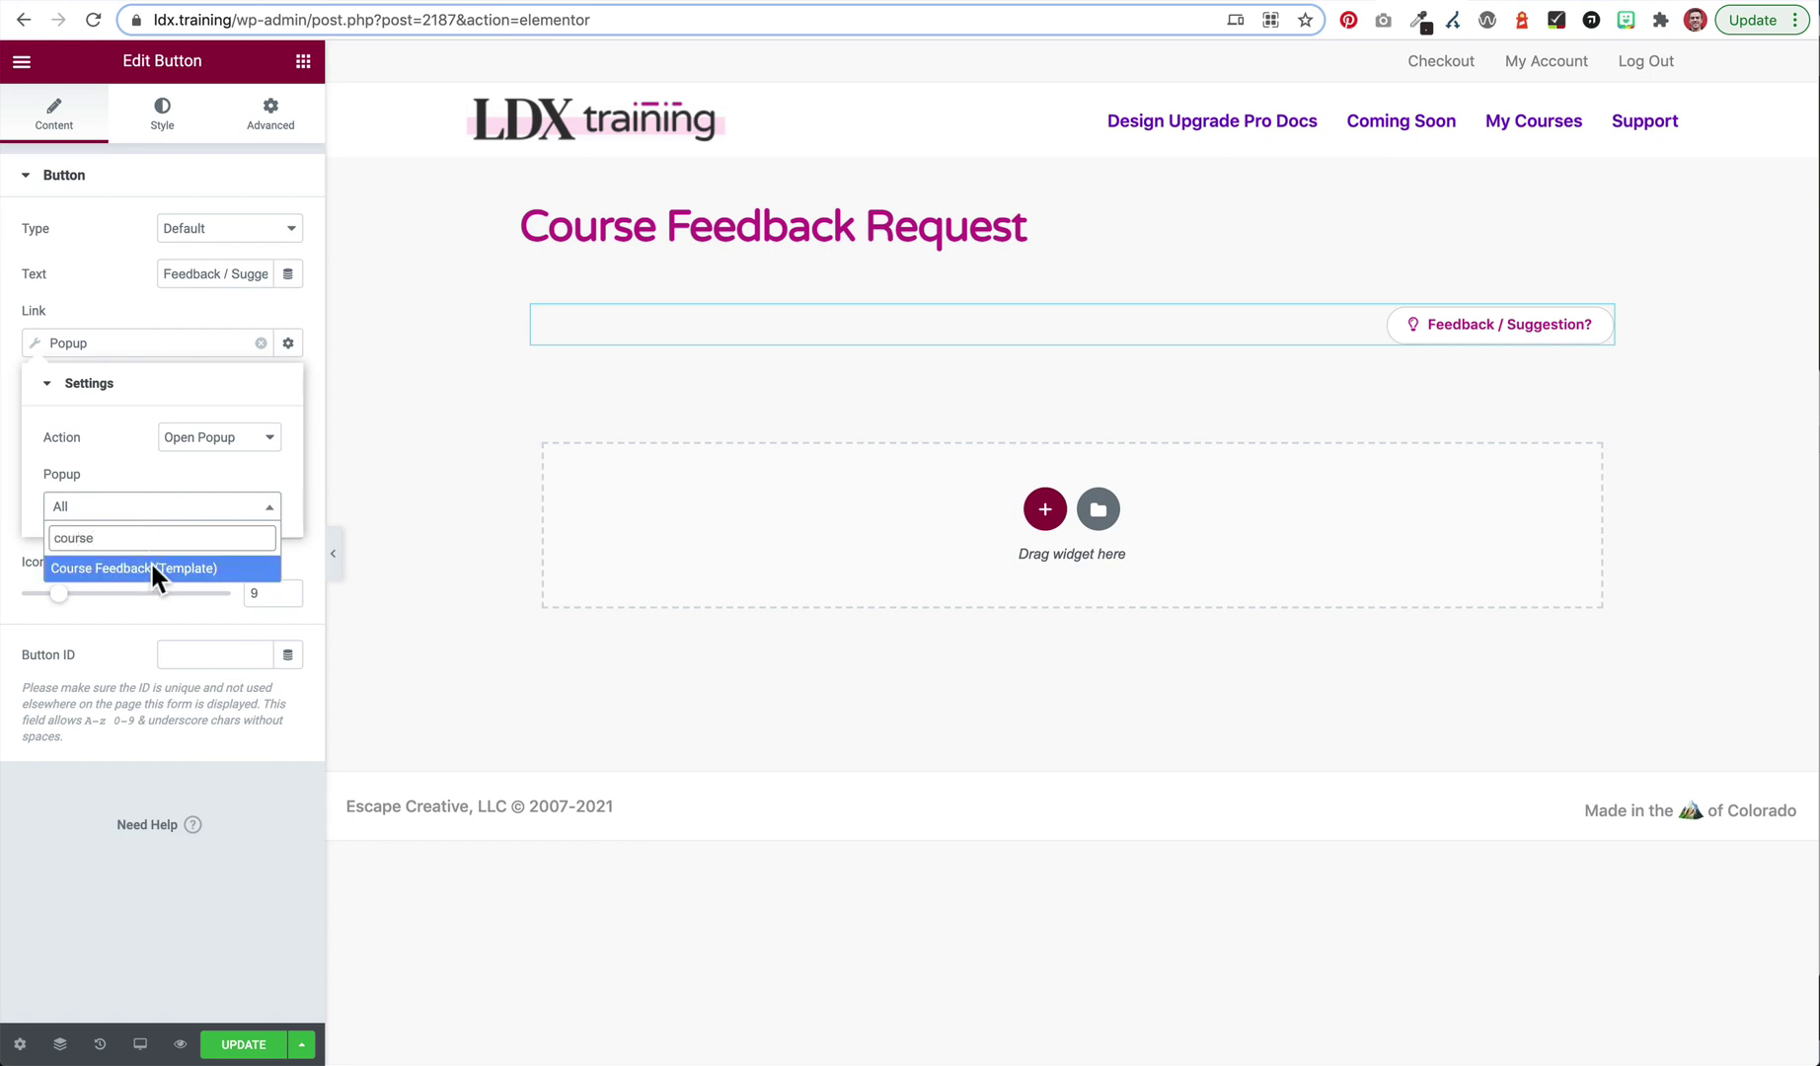
left_click(148, 567)
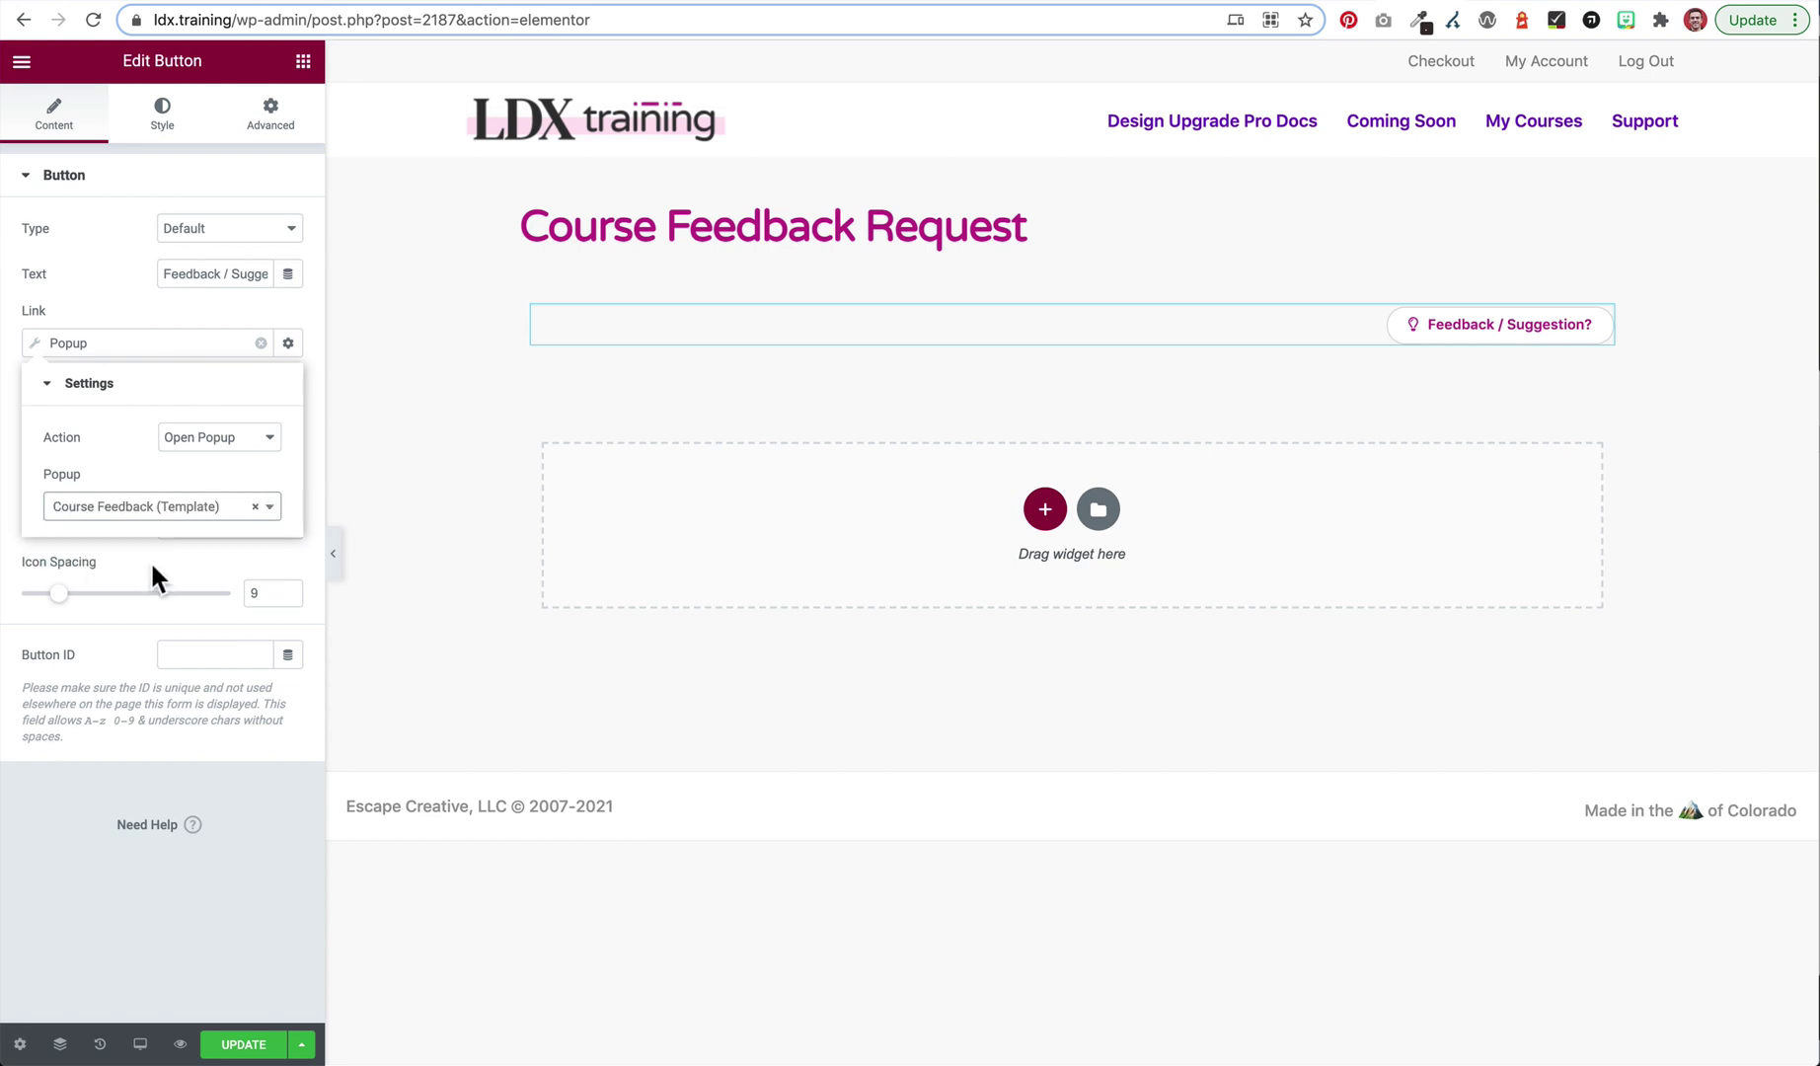
left_click(7, 431)
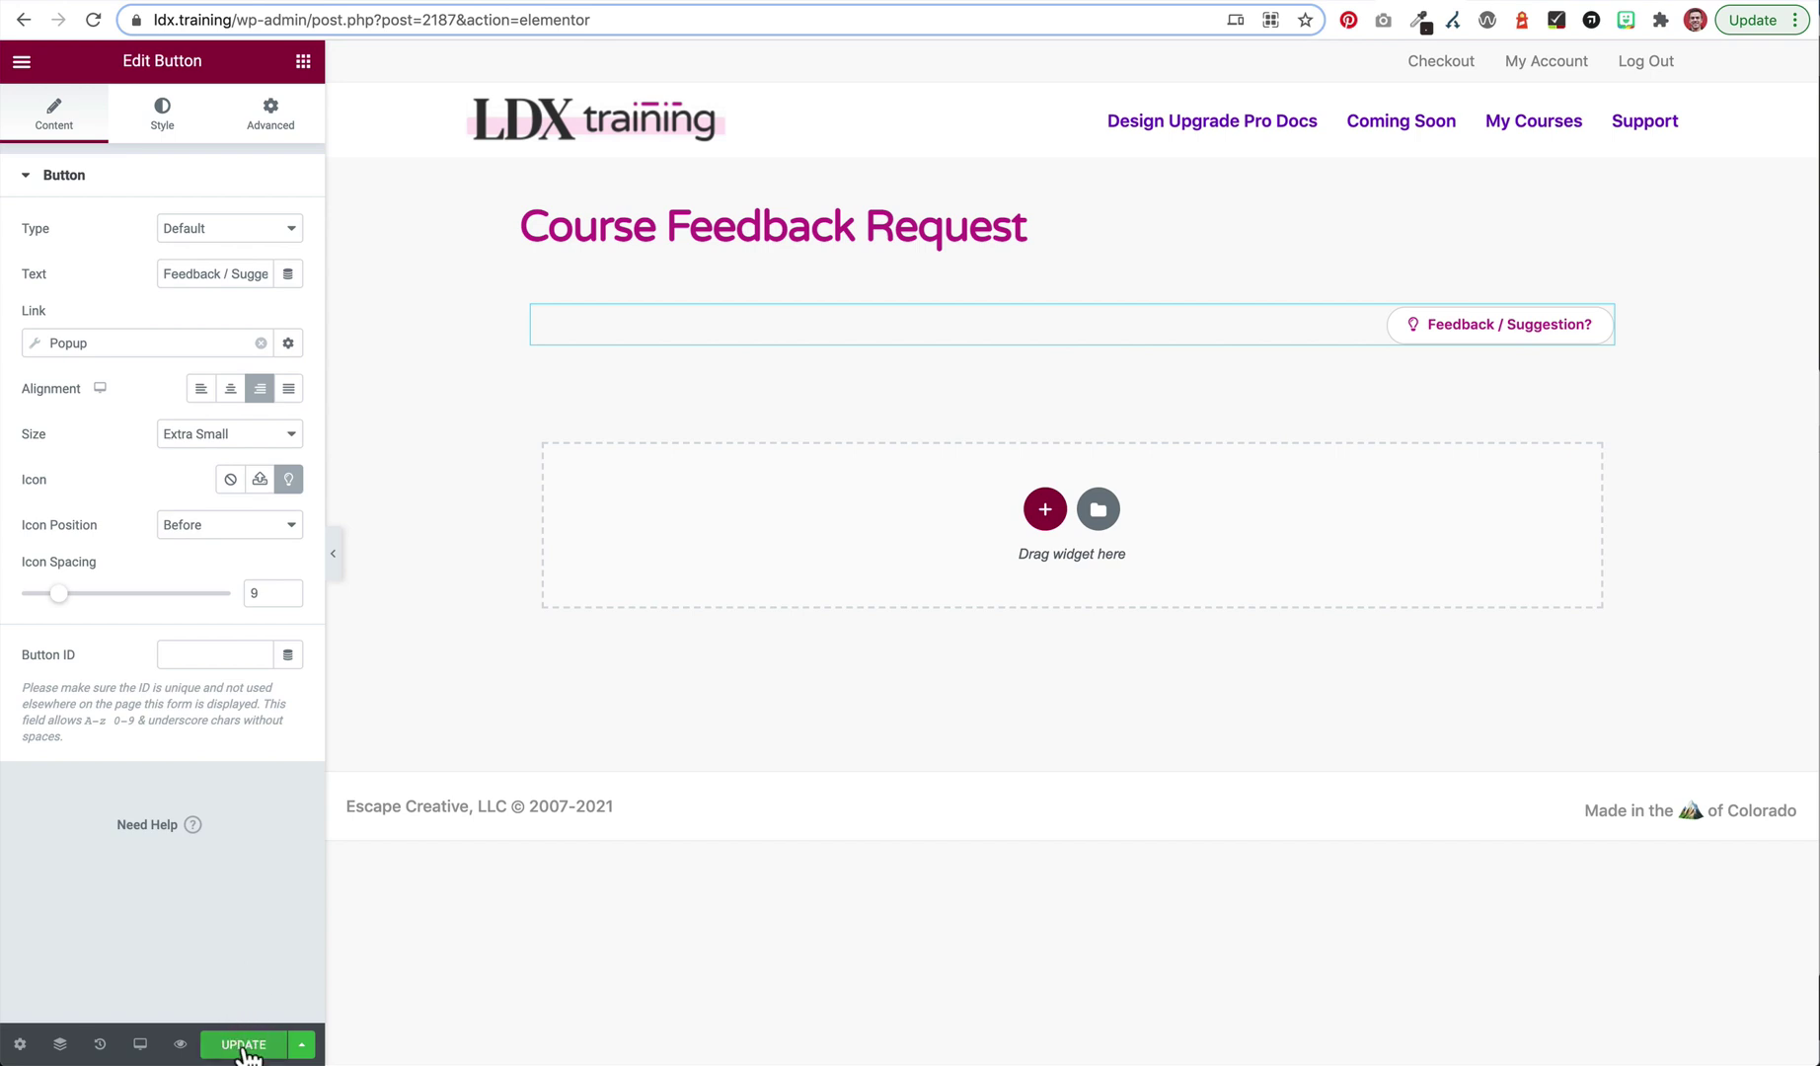
- Exit the Elementor editor to the Course Feedback Request template's WordPress edit page
left_click(22, 63)
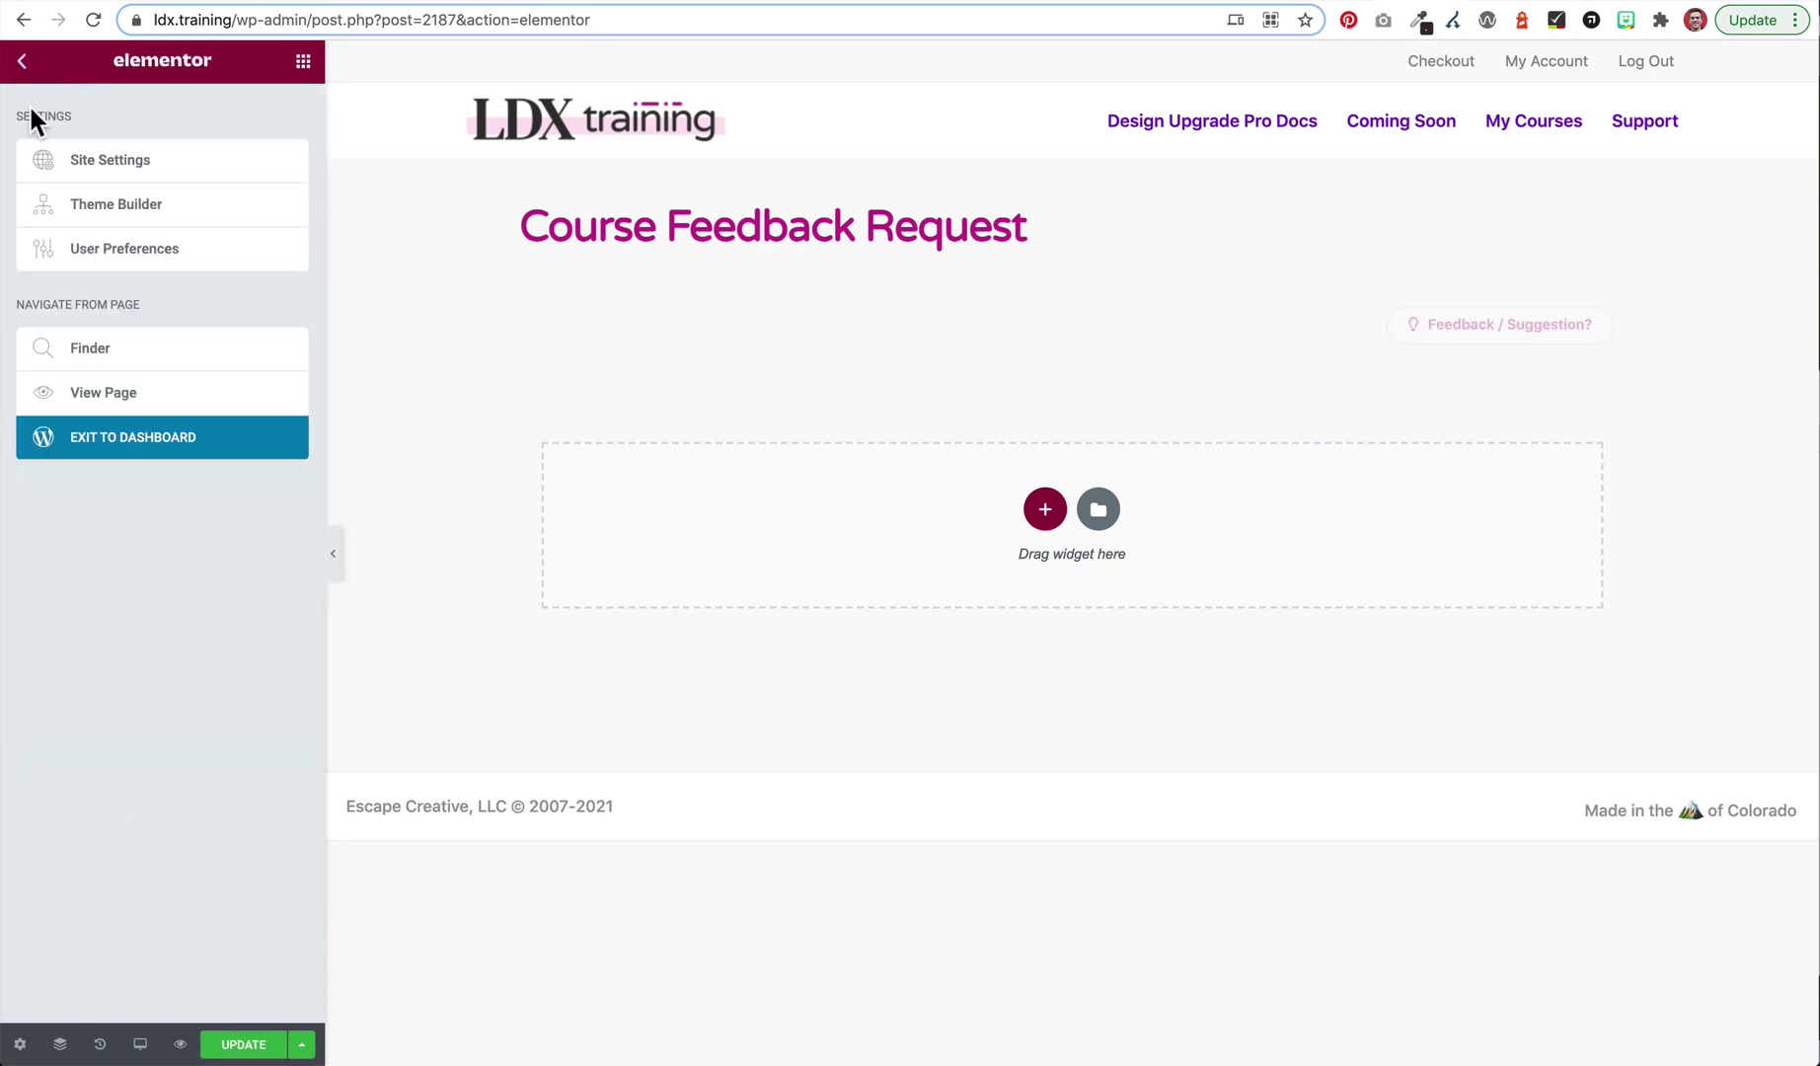
left_click(155, 436)
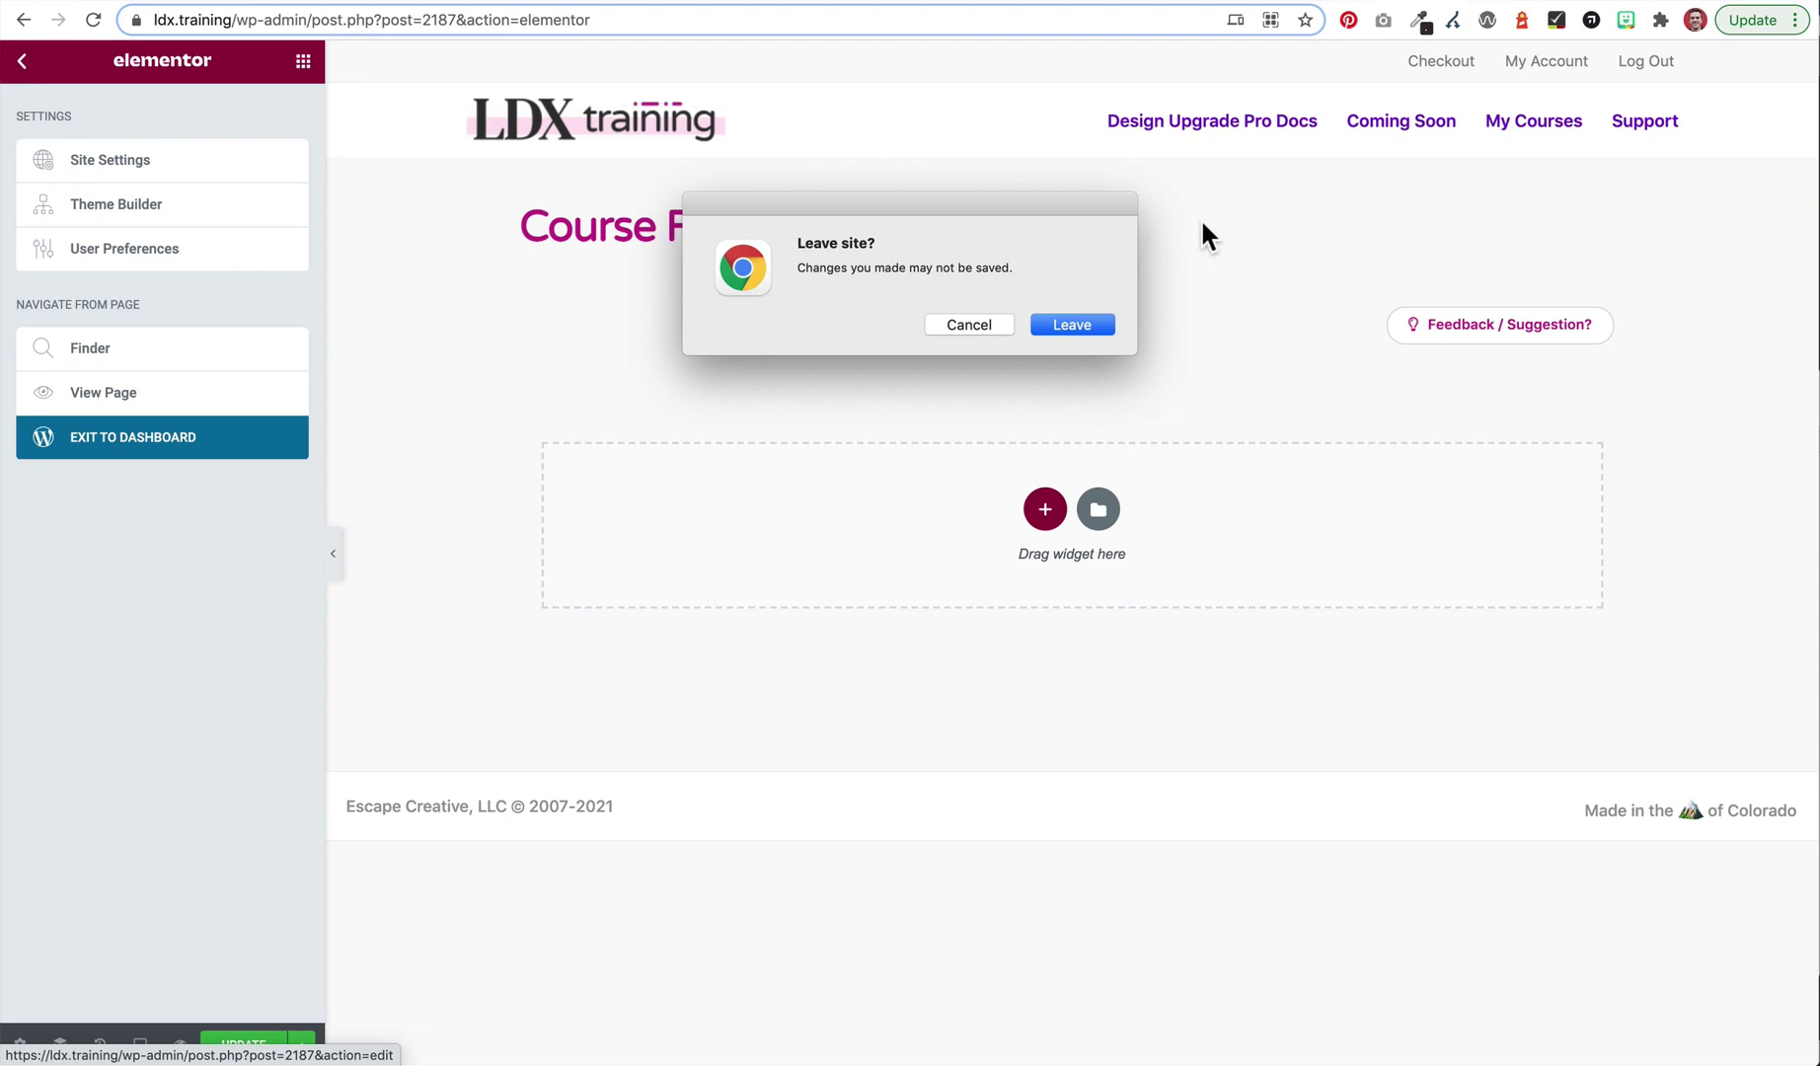
left_click(1084, 326)
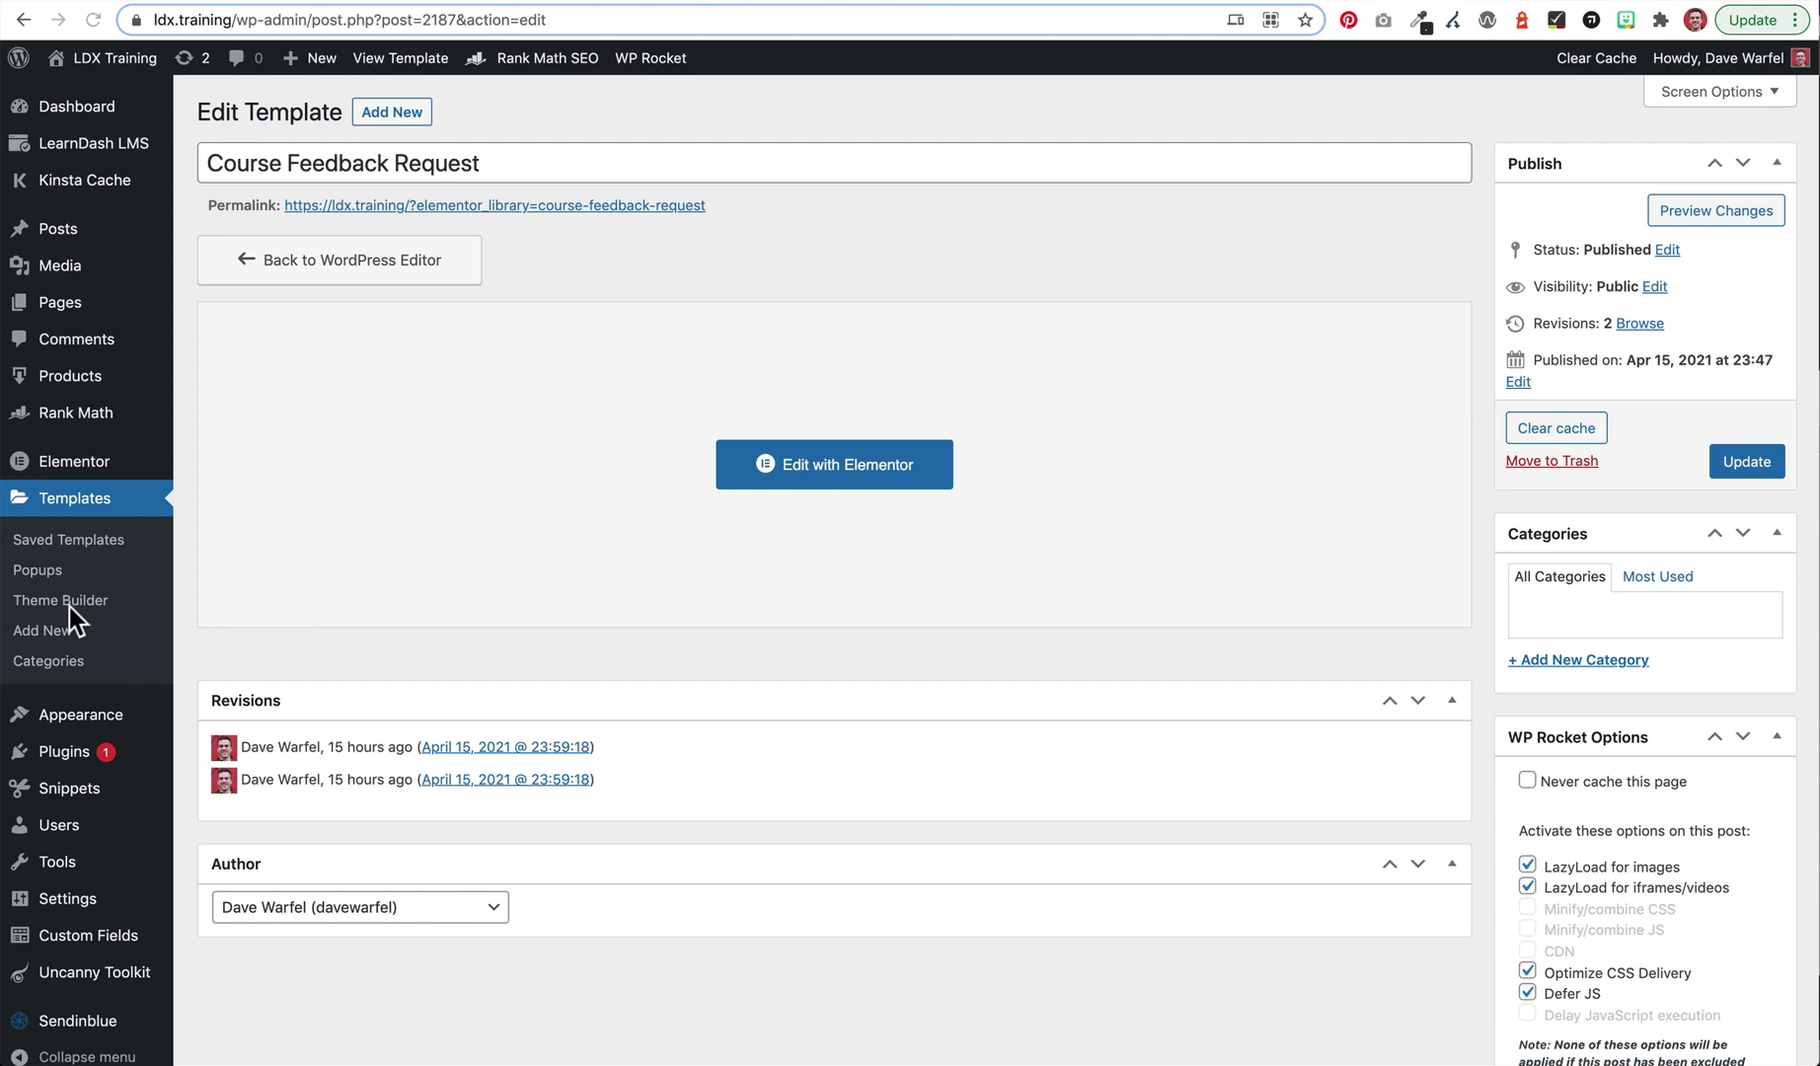
- Open the 'LearnDash: Add Course Feedback Button' snippet from the Snippets list
scroll(70, 632, "down", 1)
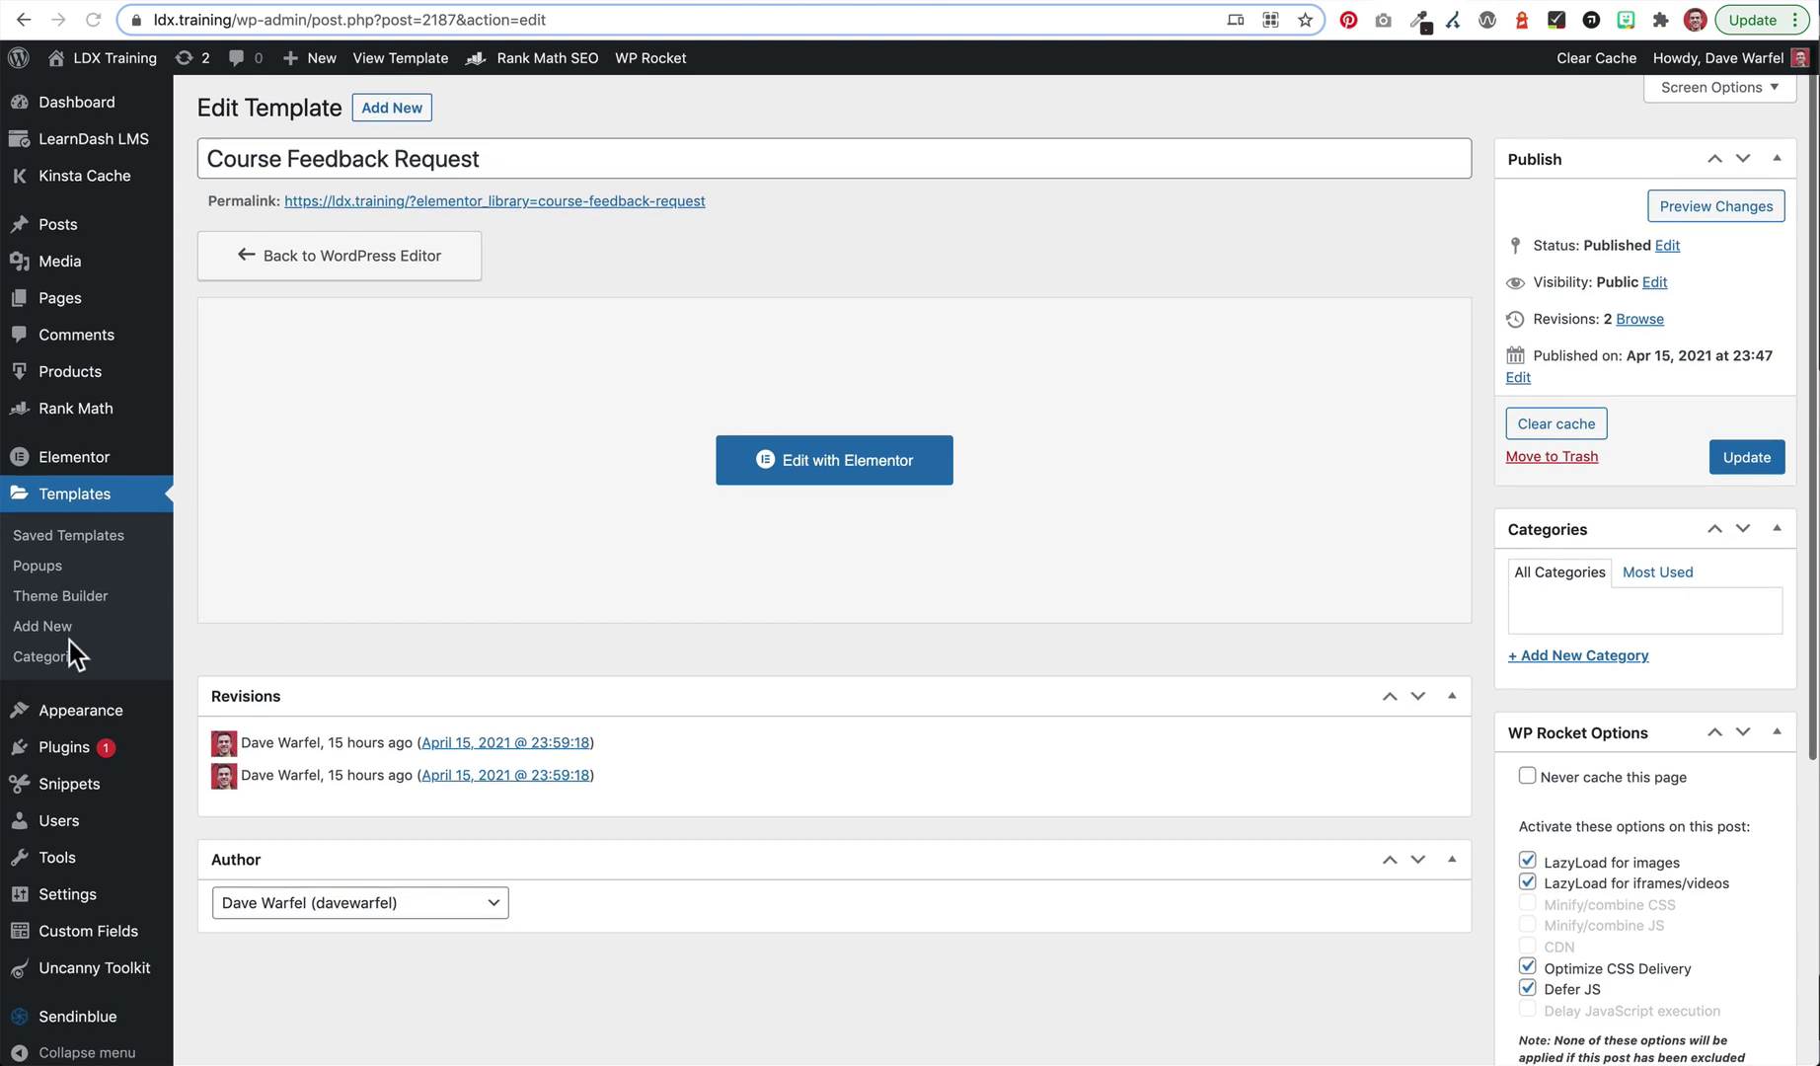
left_click(85, 789)
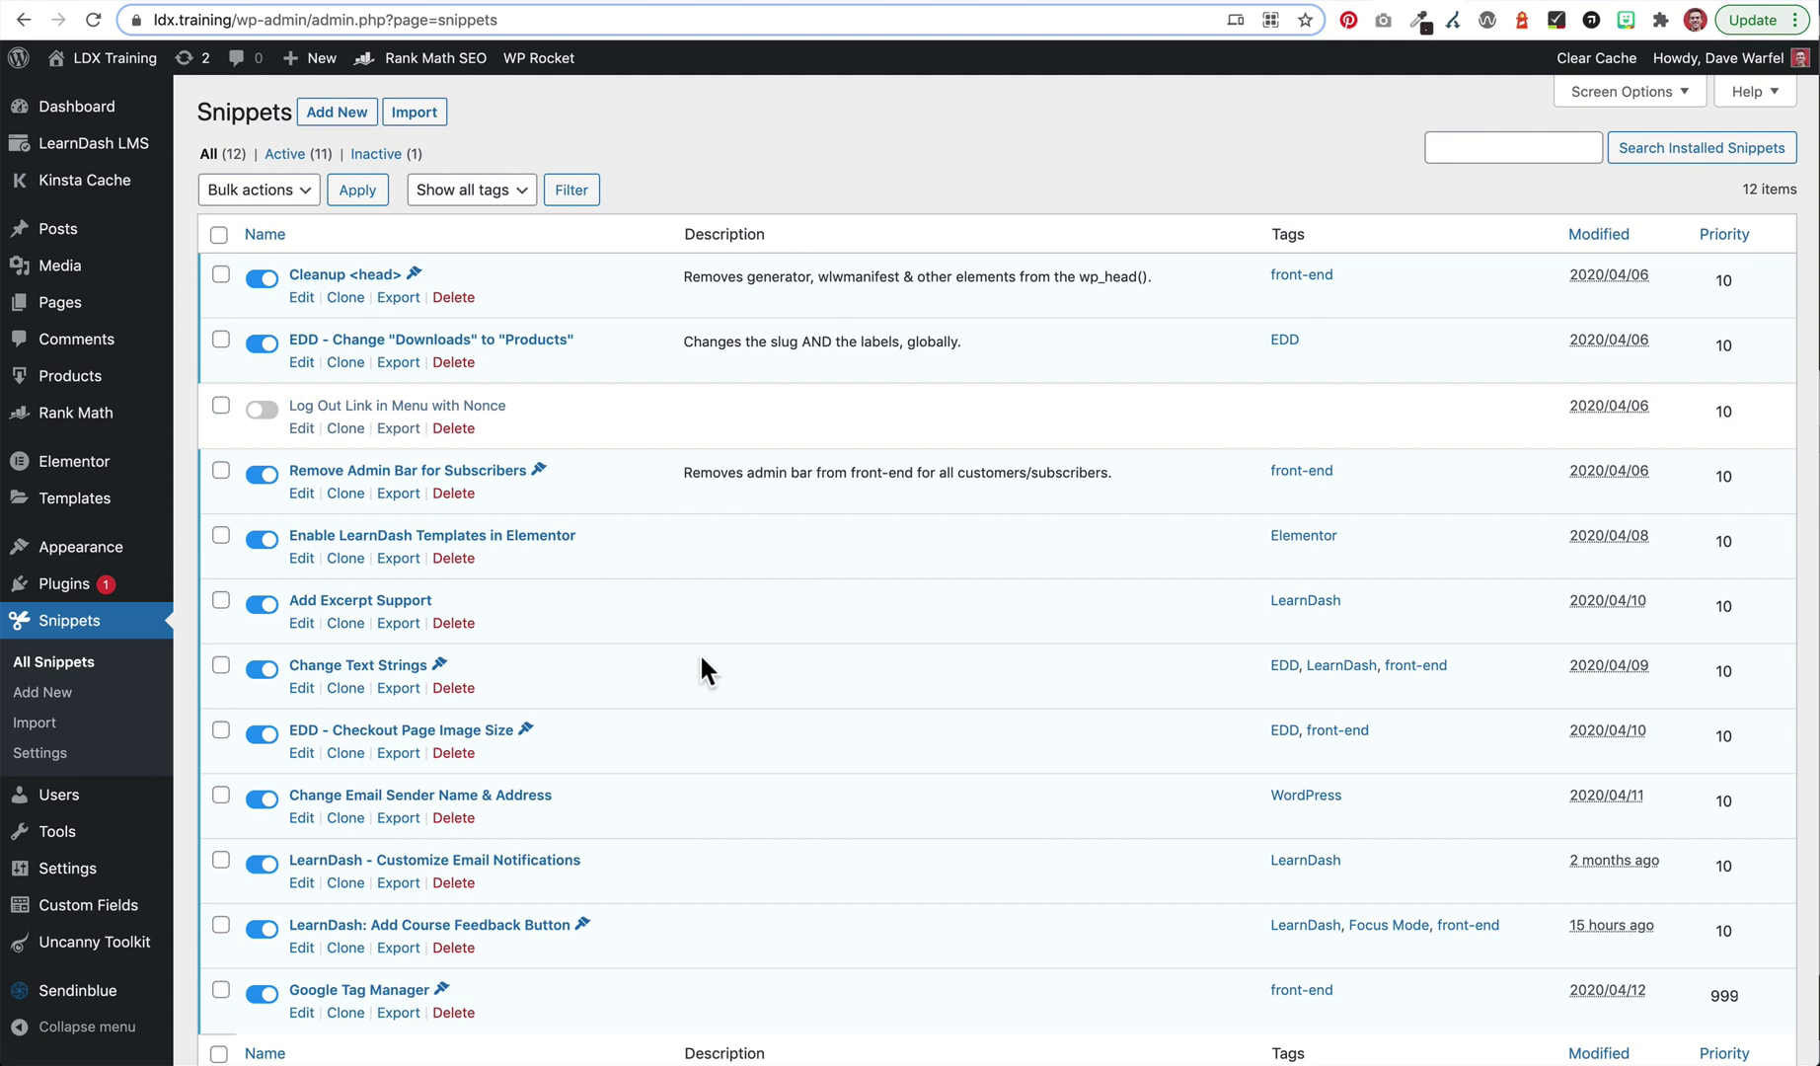
scroll(663, 655, "down", 3)
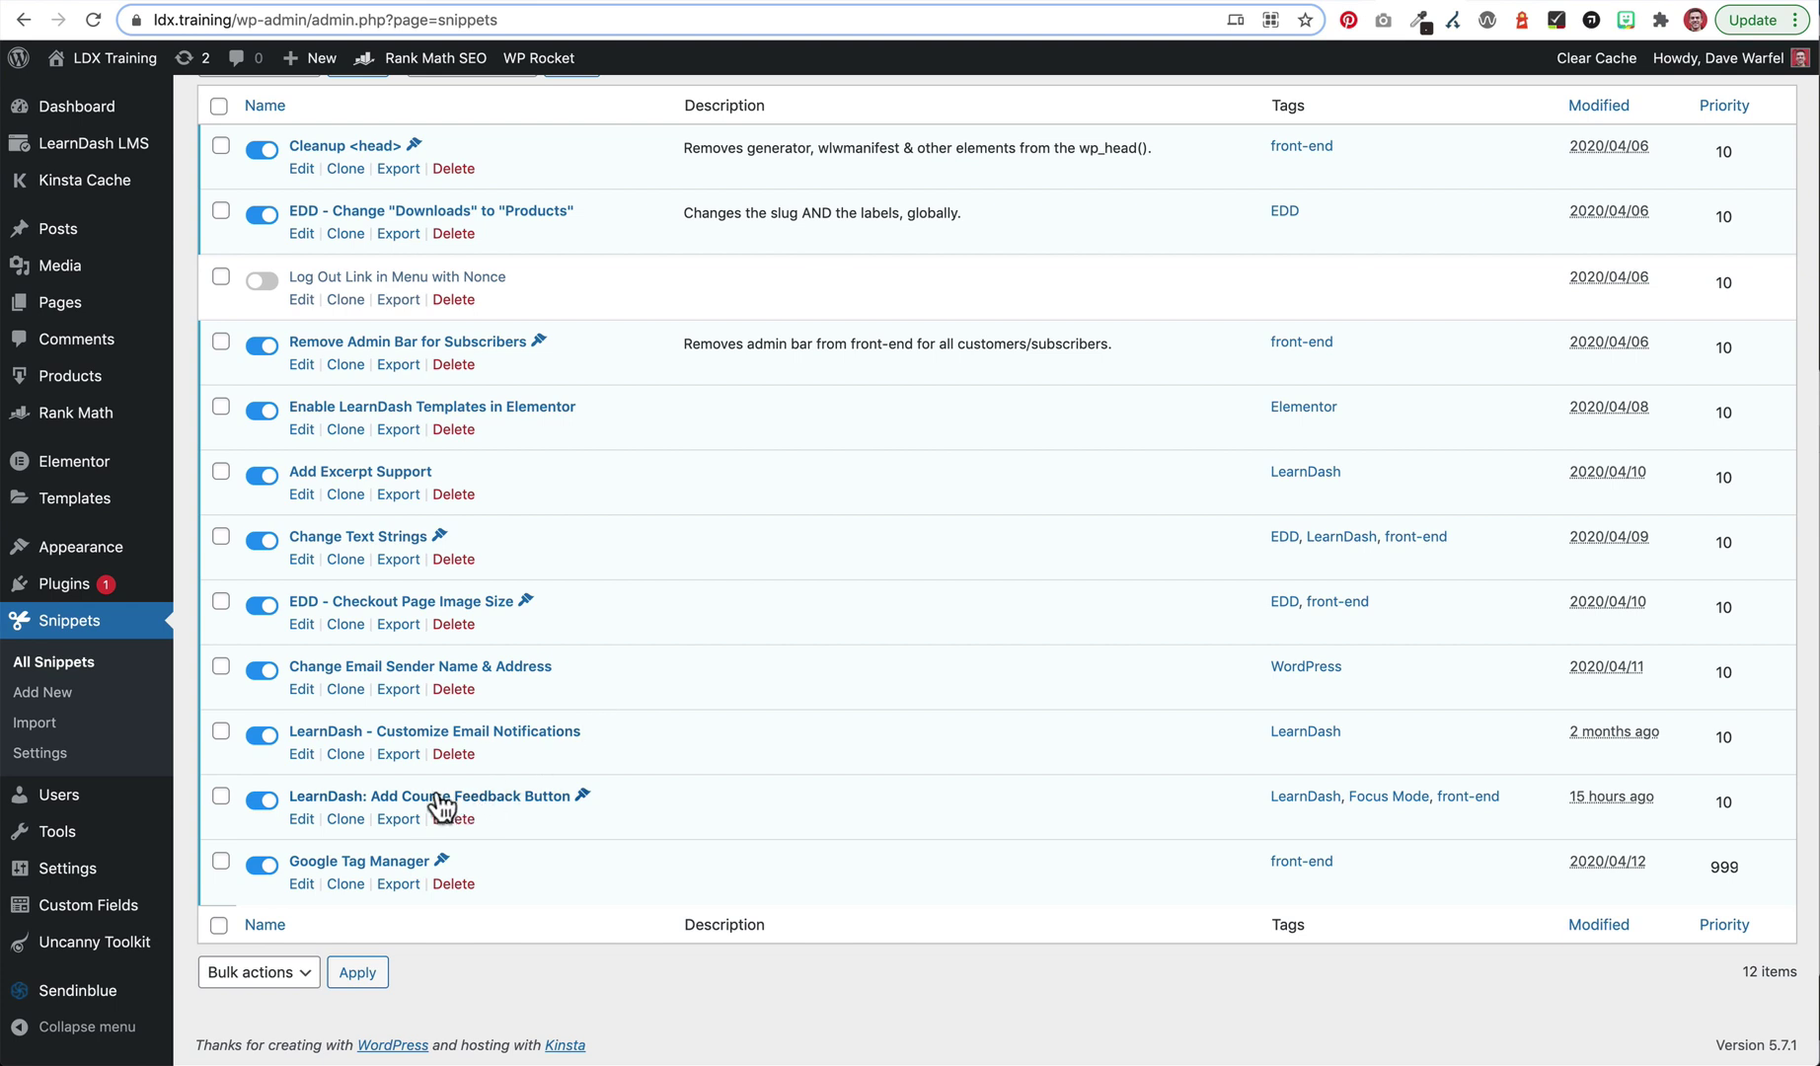
left_click(500, 807)
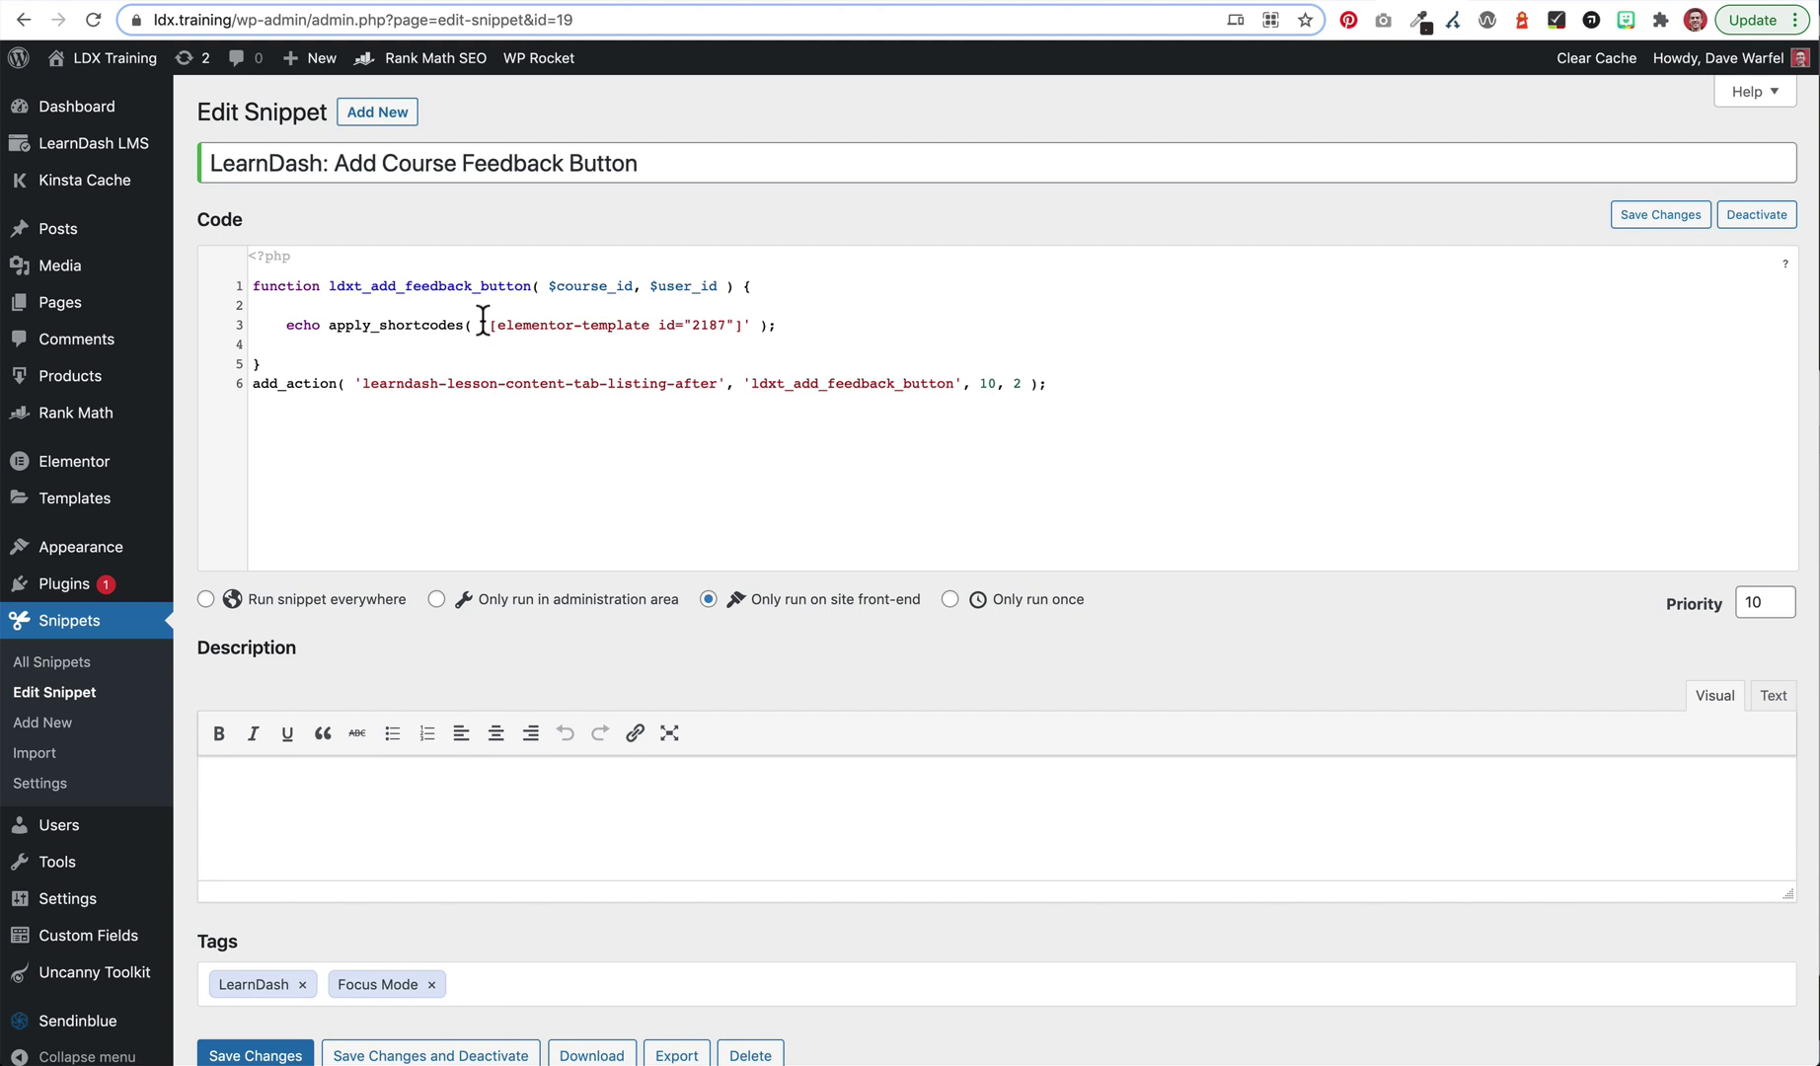
- Point out the add_action call and its lesson hook name on line 6 of the snippet
double_click(255, 384)
left_click(363, 382)
left_click(715, 382, "shift")
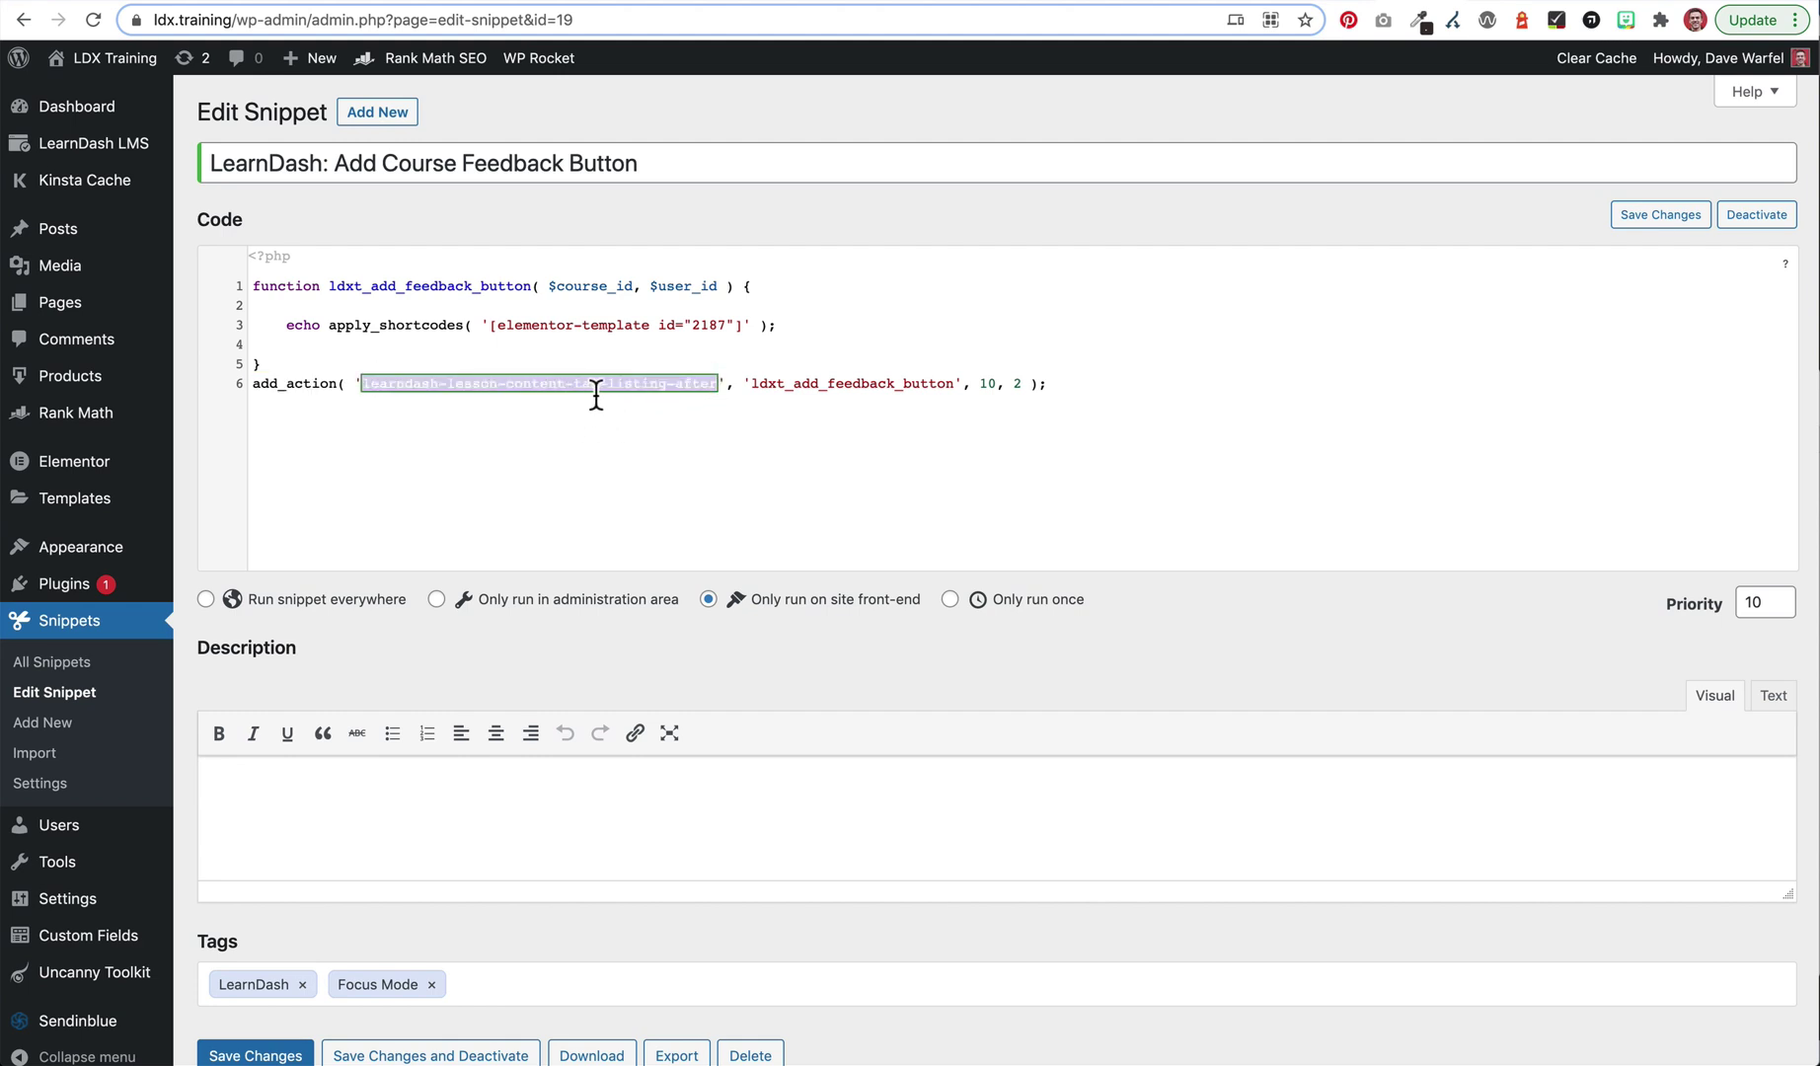
left_click(694, 383)
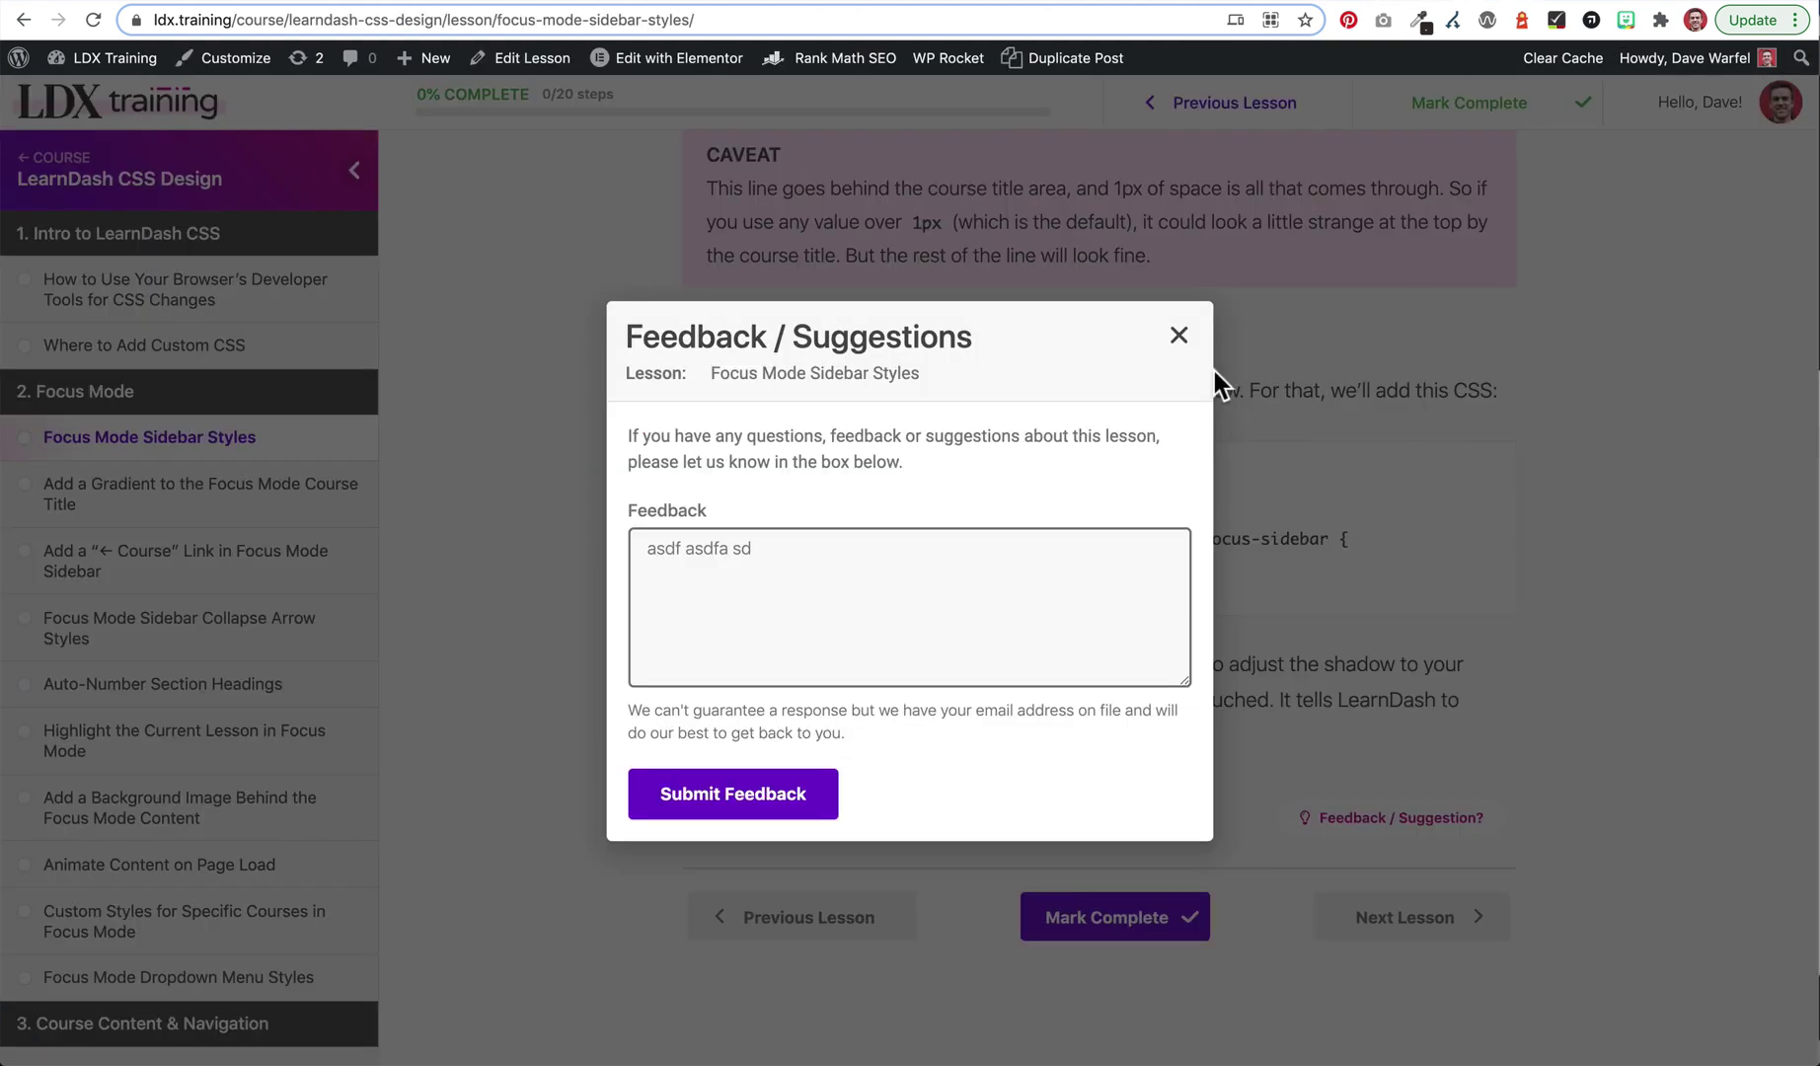
- Close the Feedback / Suggestions popup and point out the paragraph about adjusting the shadow
left_click(1194, 333)
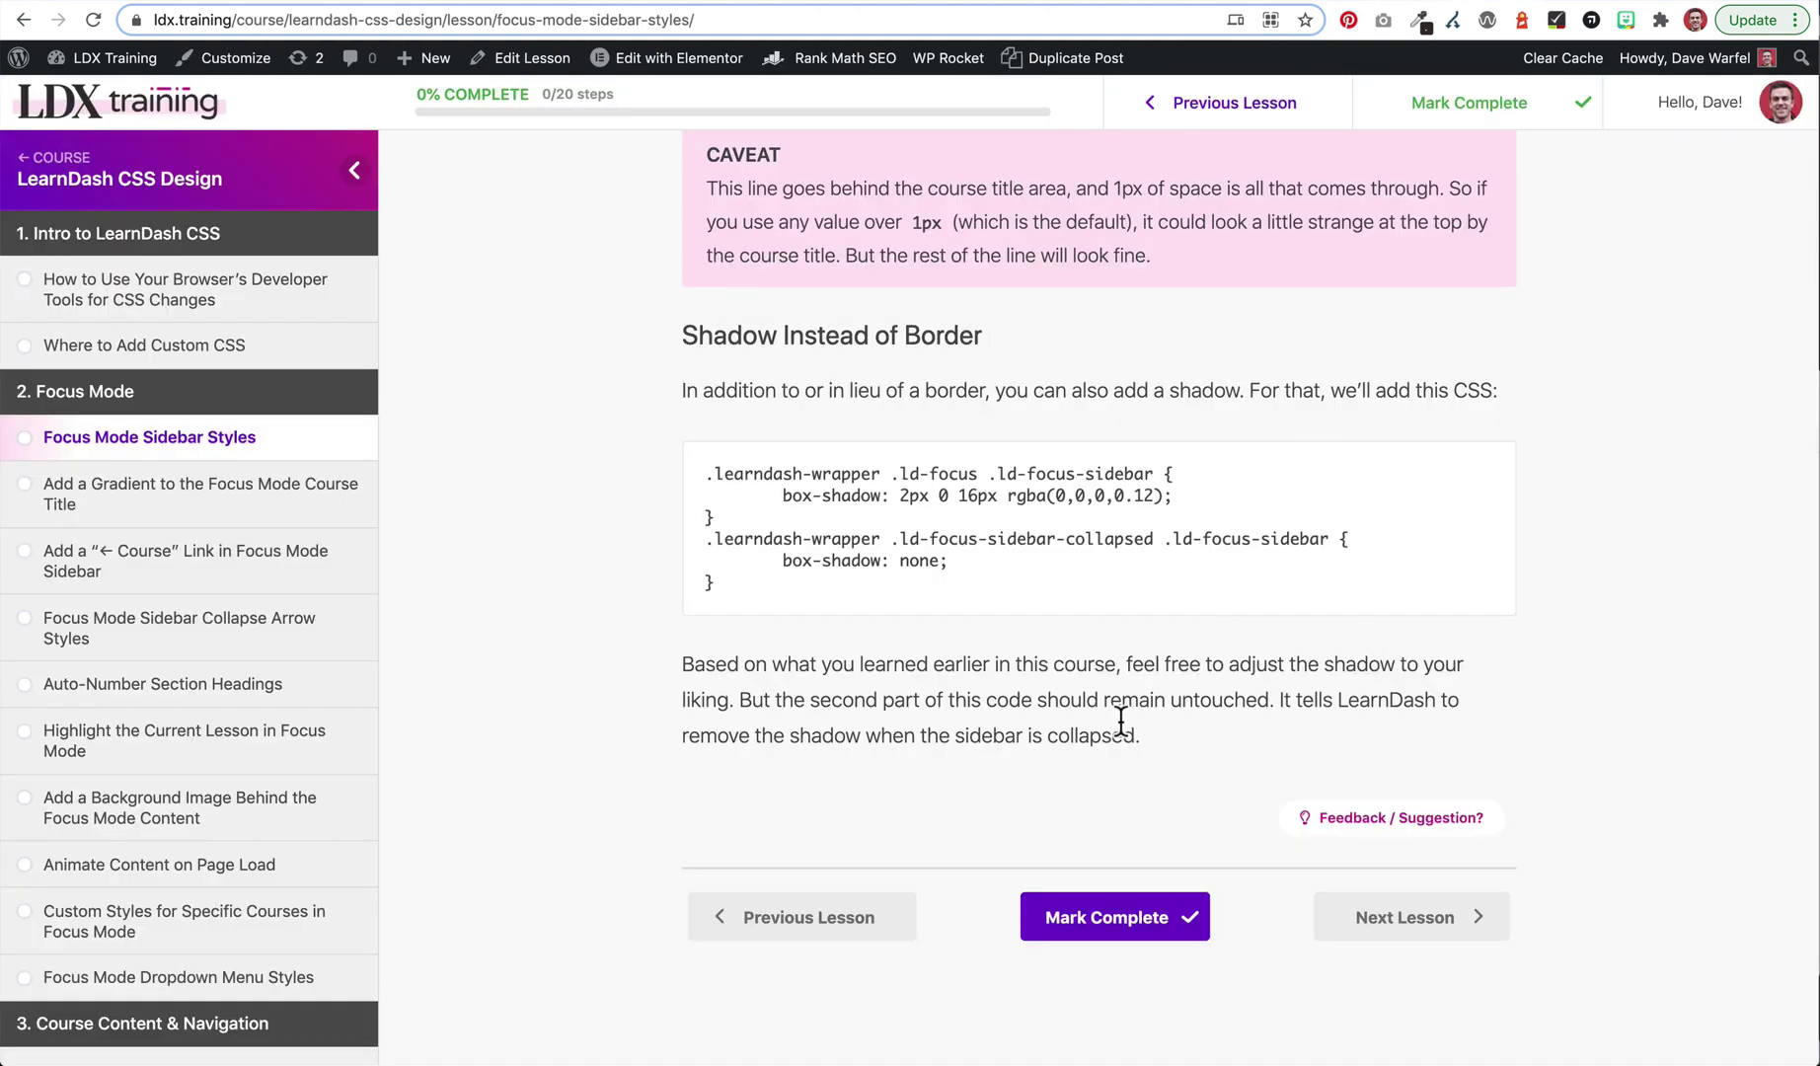
left_click_drag(929, 664, 1150, 746)
left_click(1174, 738)
- Scroll up to highlight the lesson title, then return to the Edit Snippet tab
scroll(1239, 814, "up", 20)
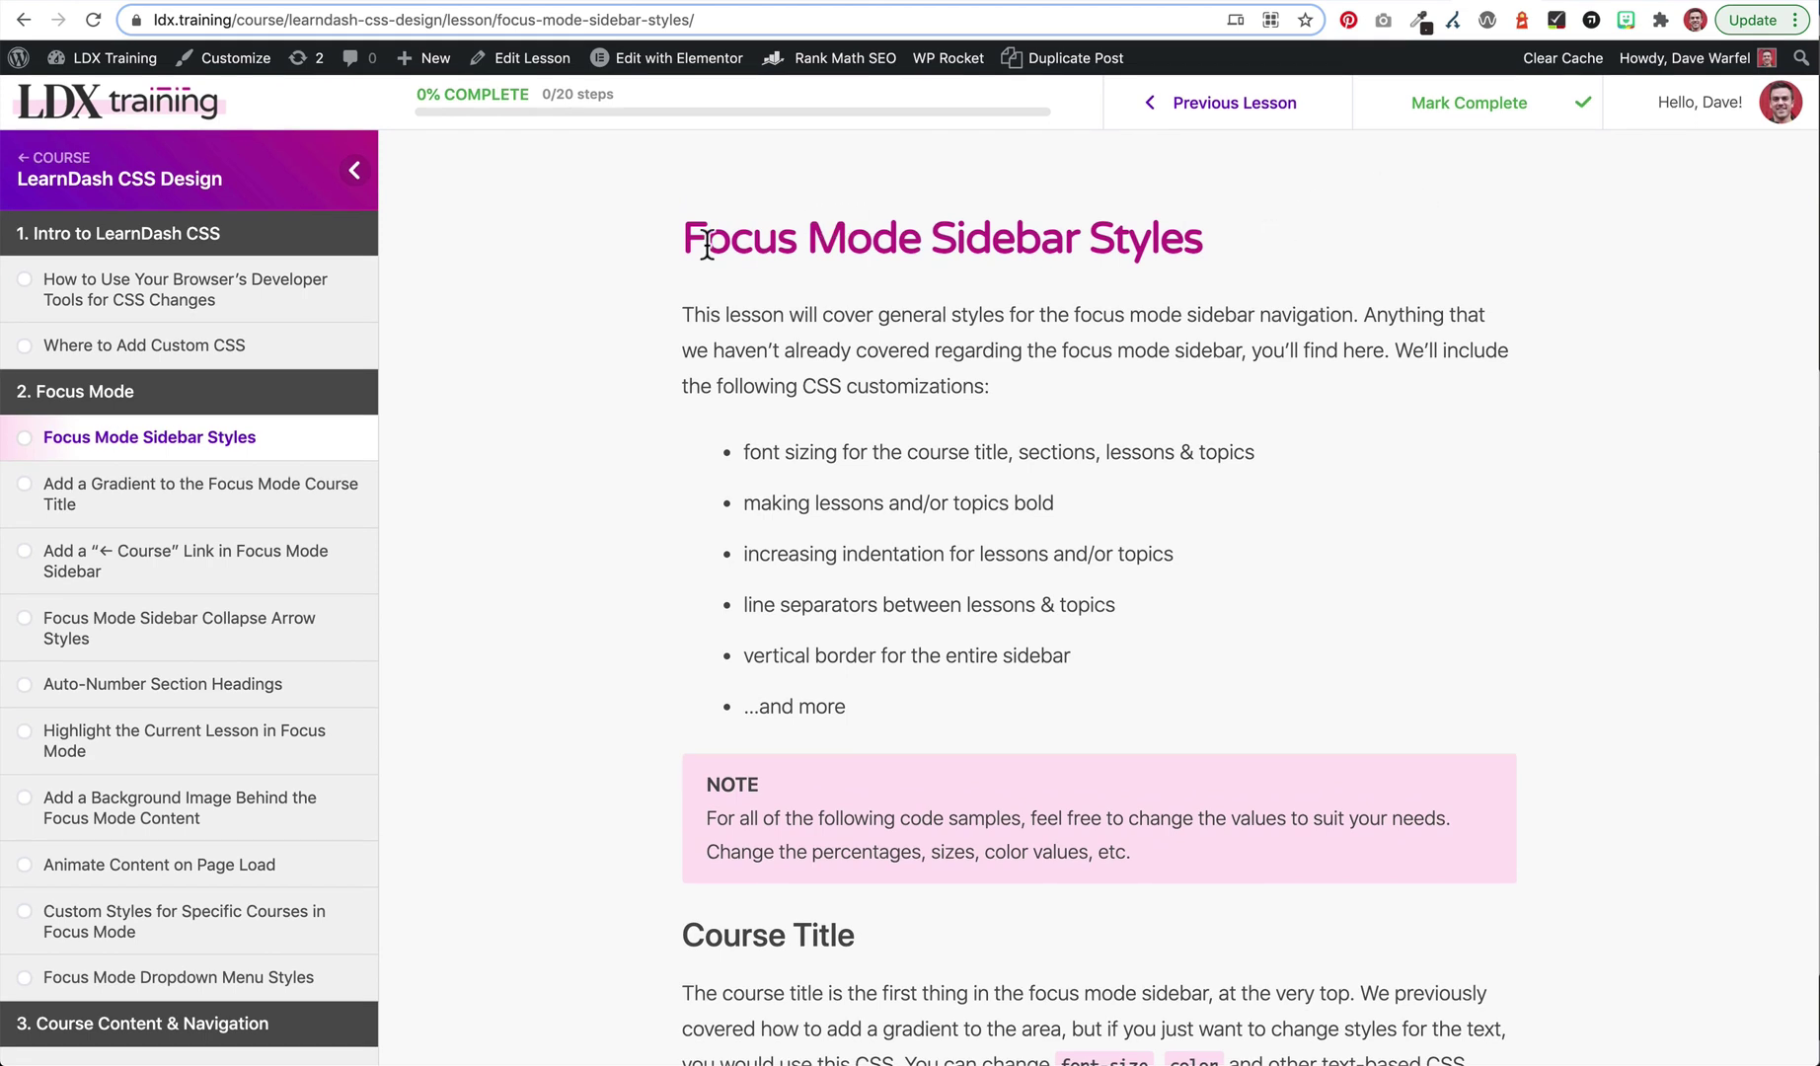
left_click_drag(707, 242, 1145, 247)
left_click(1145, 247)
key("ctrl+Tab")
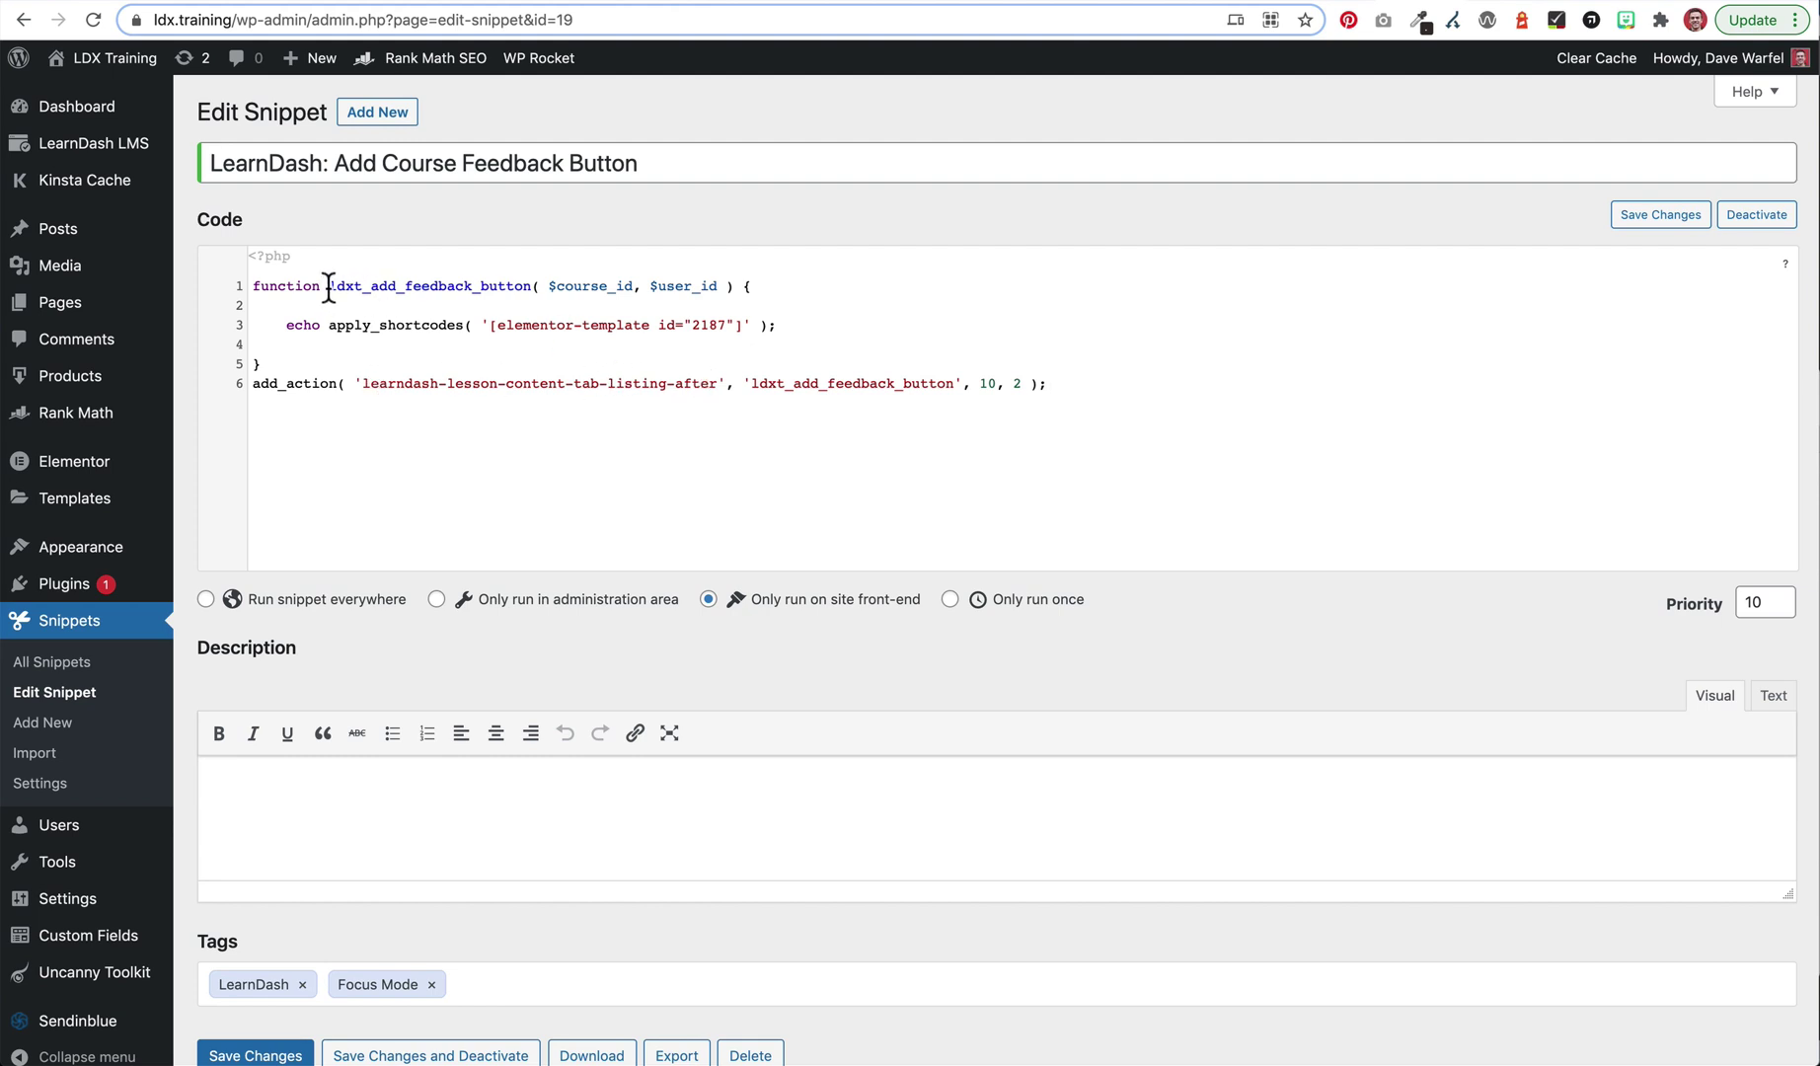
- Review the snippet's function name, the learndash-lesson-content-tab-listing-after hook and the ldxt_add_feedback_button callback
left_click_drag(329, 286, 529, 287)
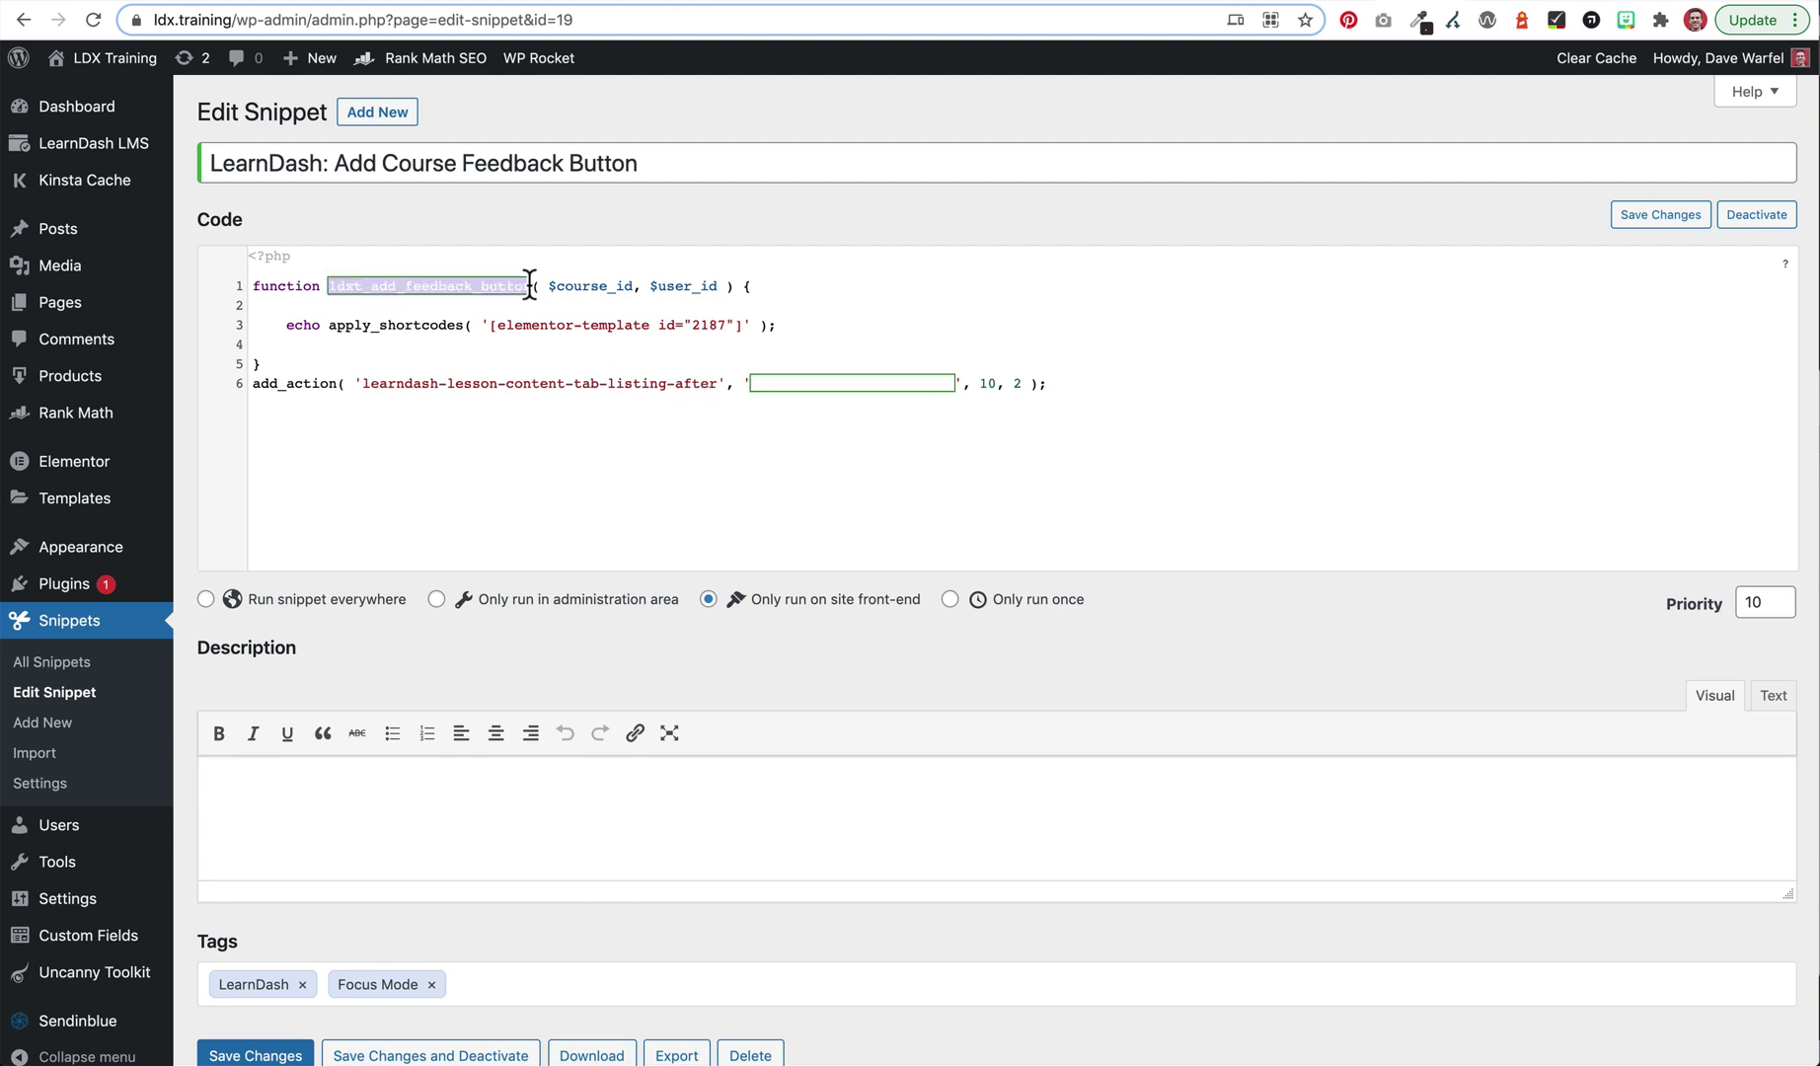
left_click(750, 383)
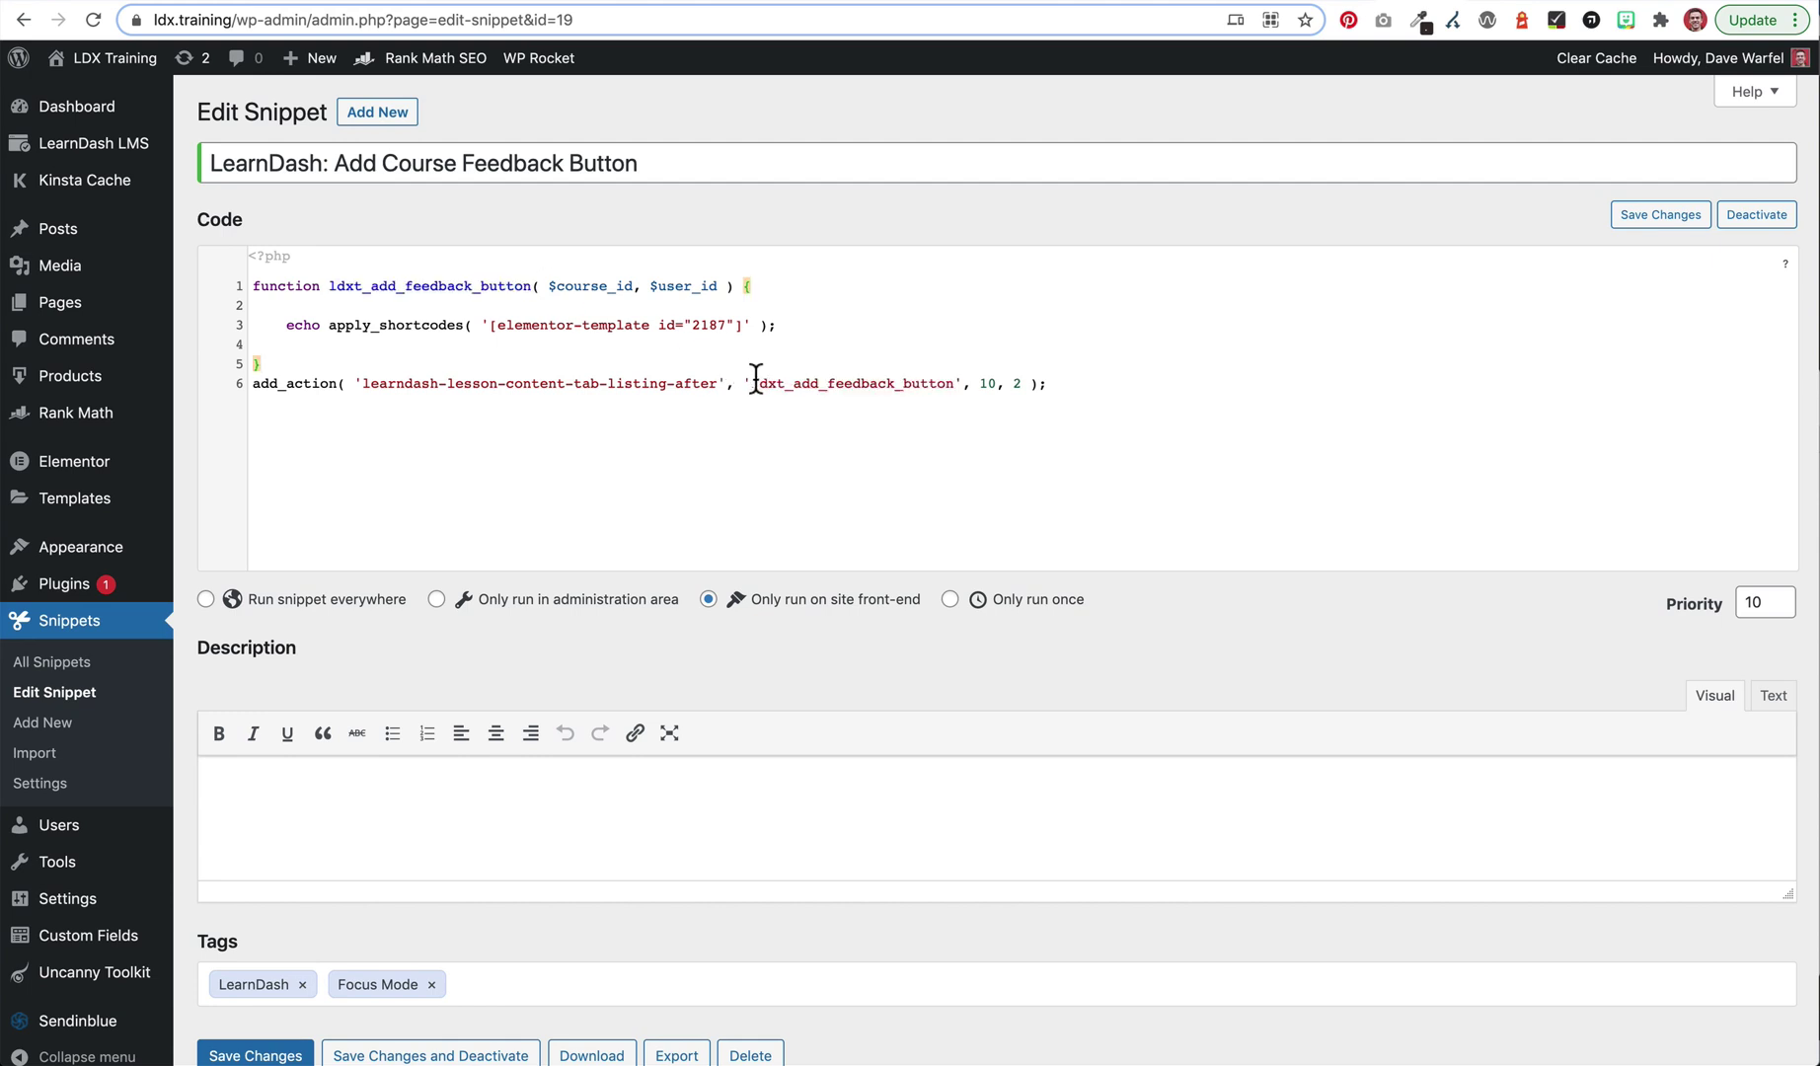
left_click_drag(752, 383, 954, 387)
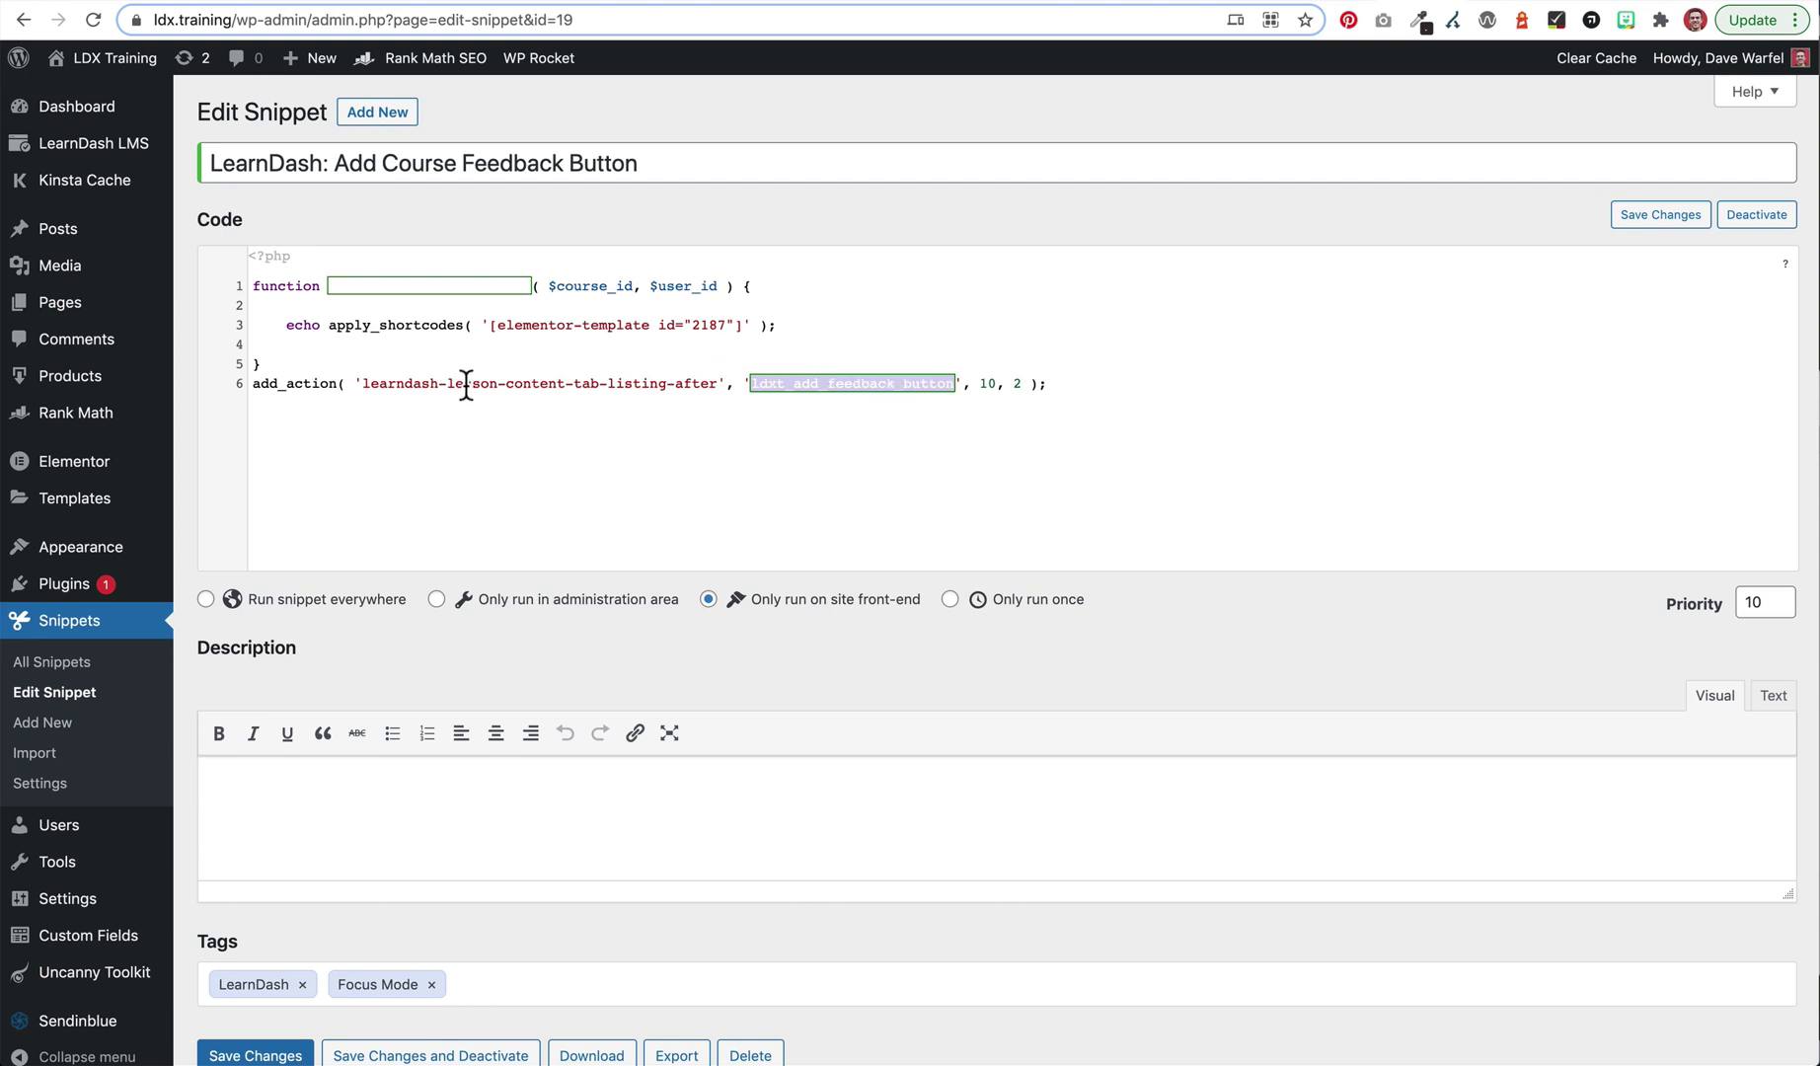
left_click_drag(362, 383, 718, 387)
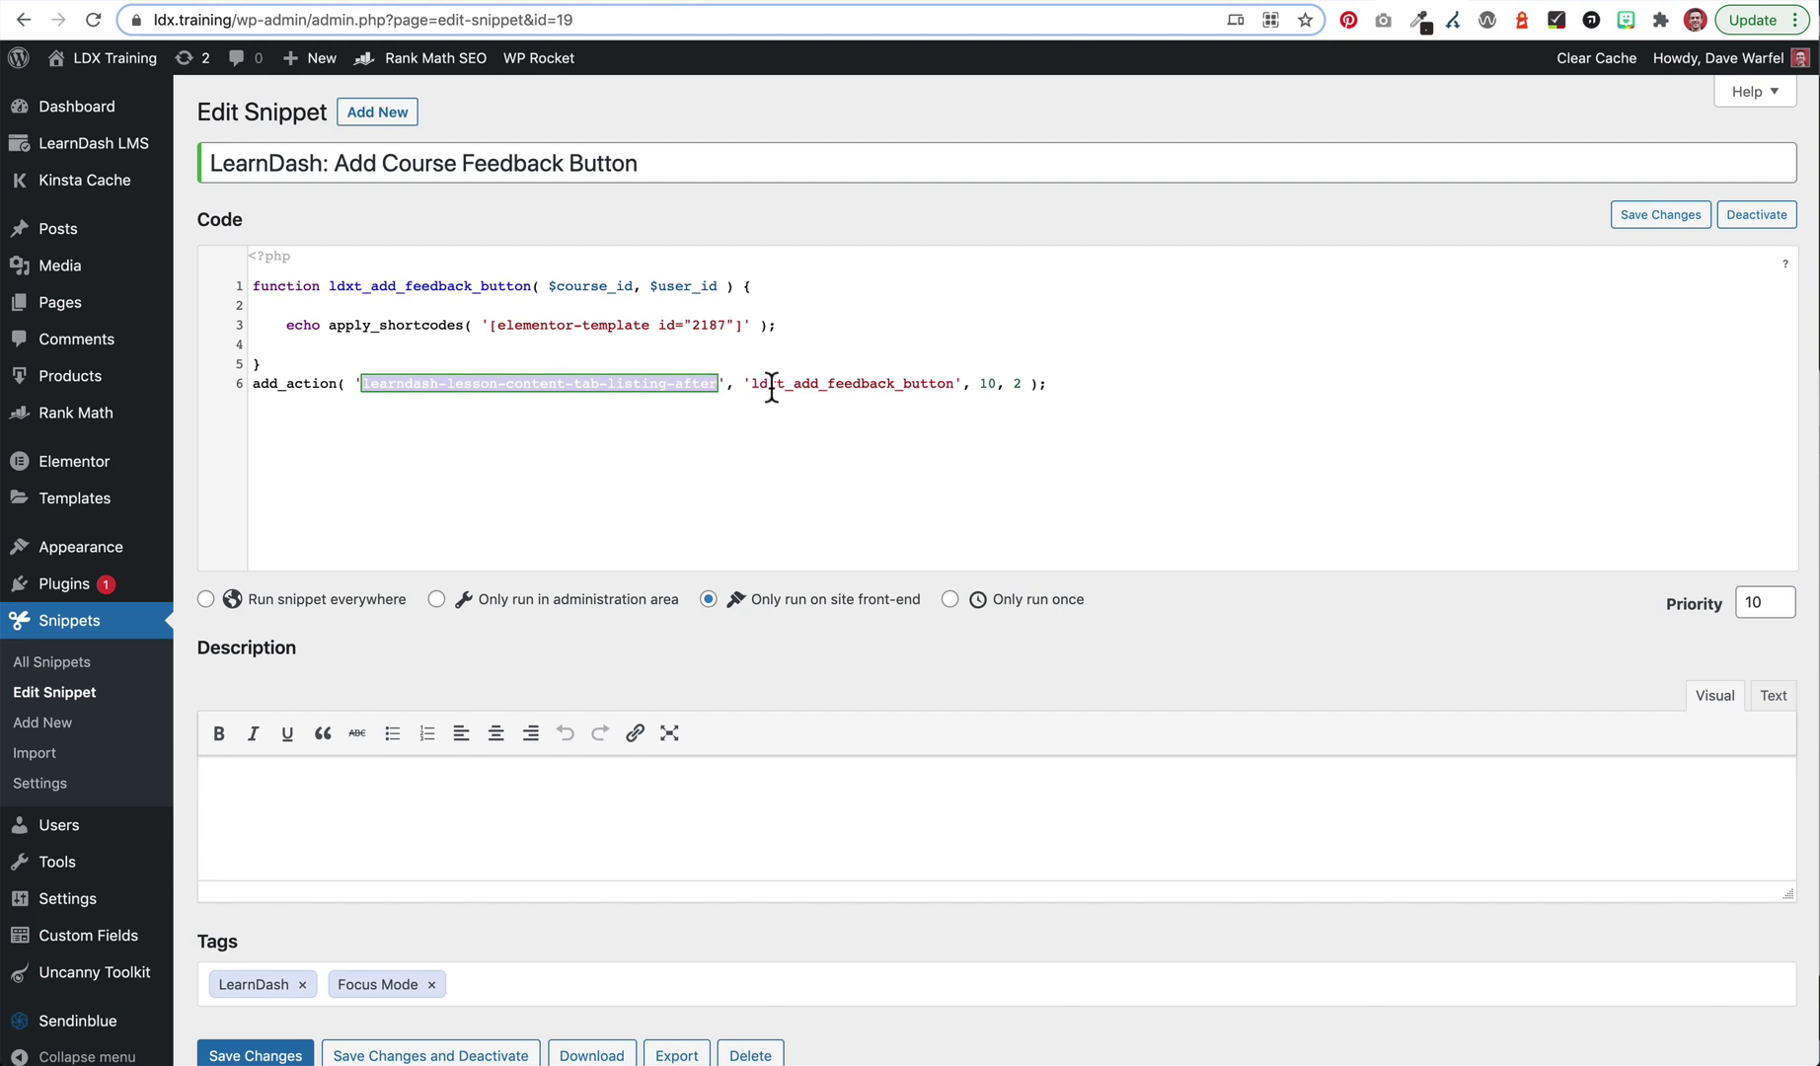
double_click(816, 384)
left_click(832, 364)
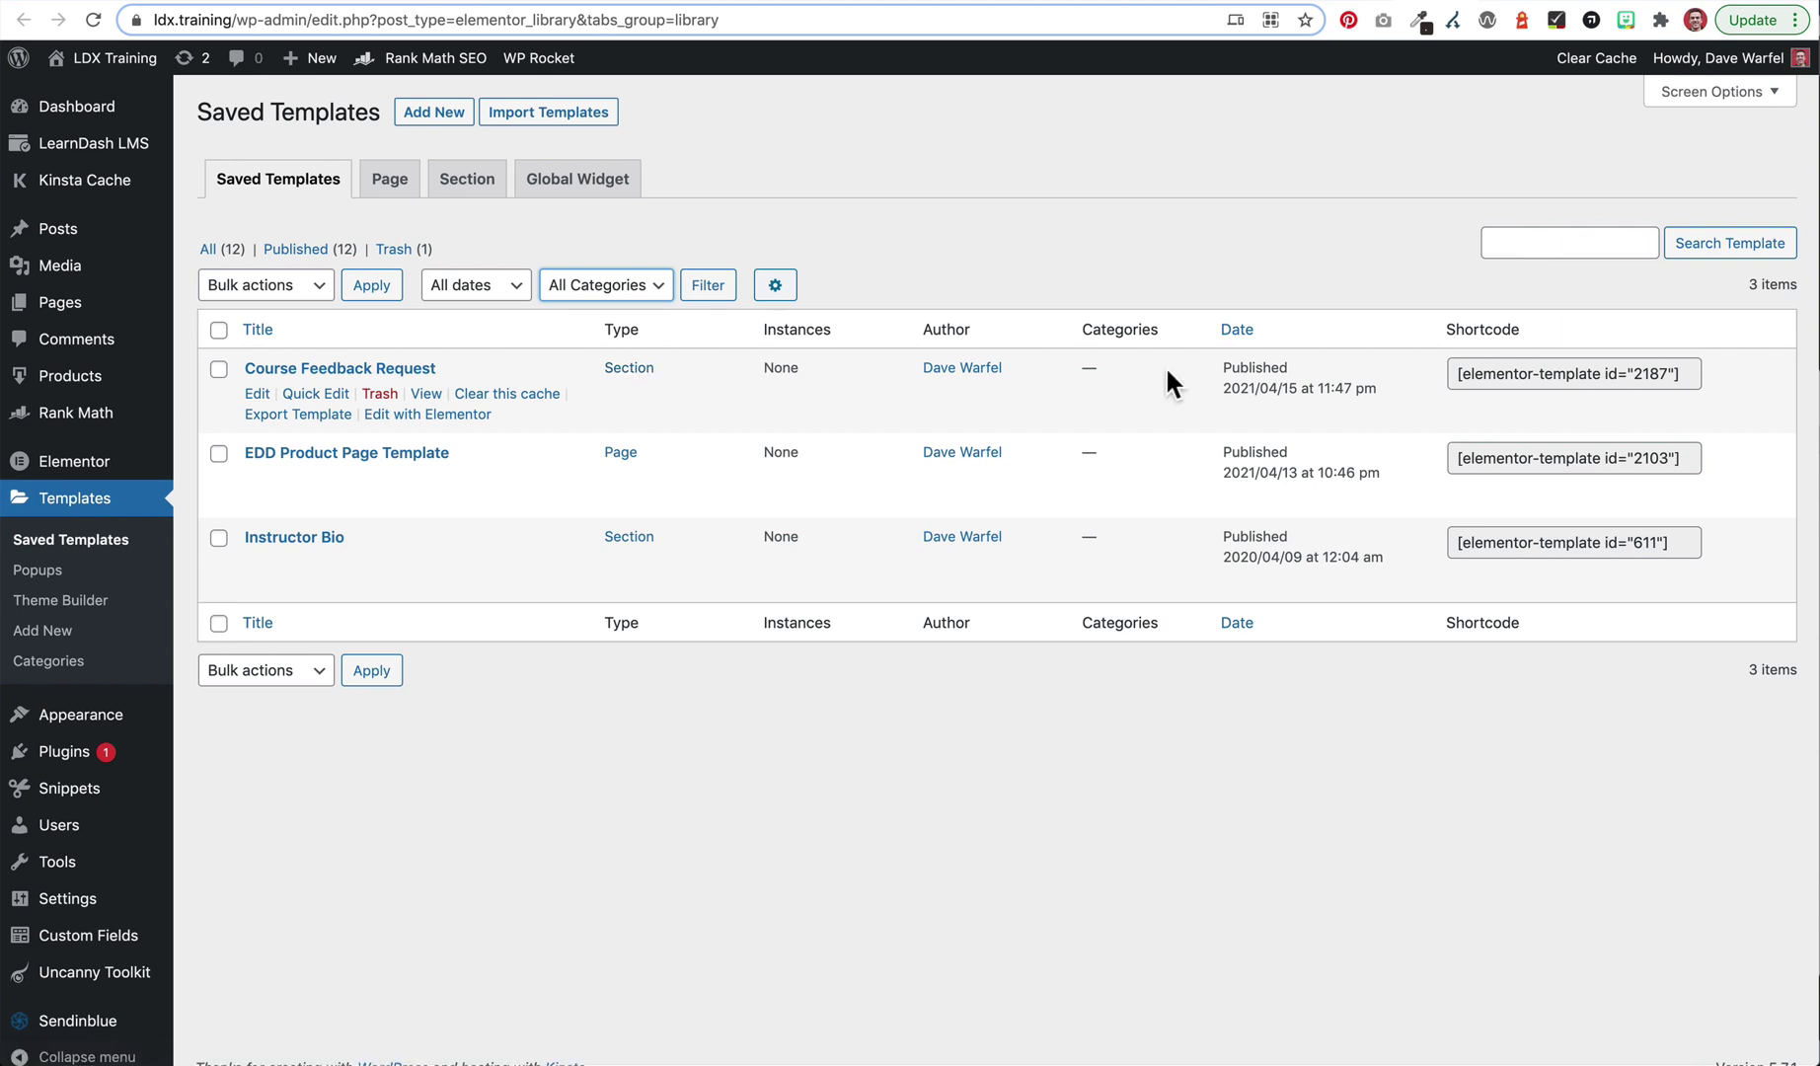
- Copy the Course Feedback Request shortcode (id 2187) and compare it with line 3 of the snippet
left_click(1543, 373)
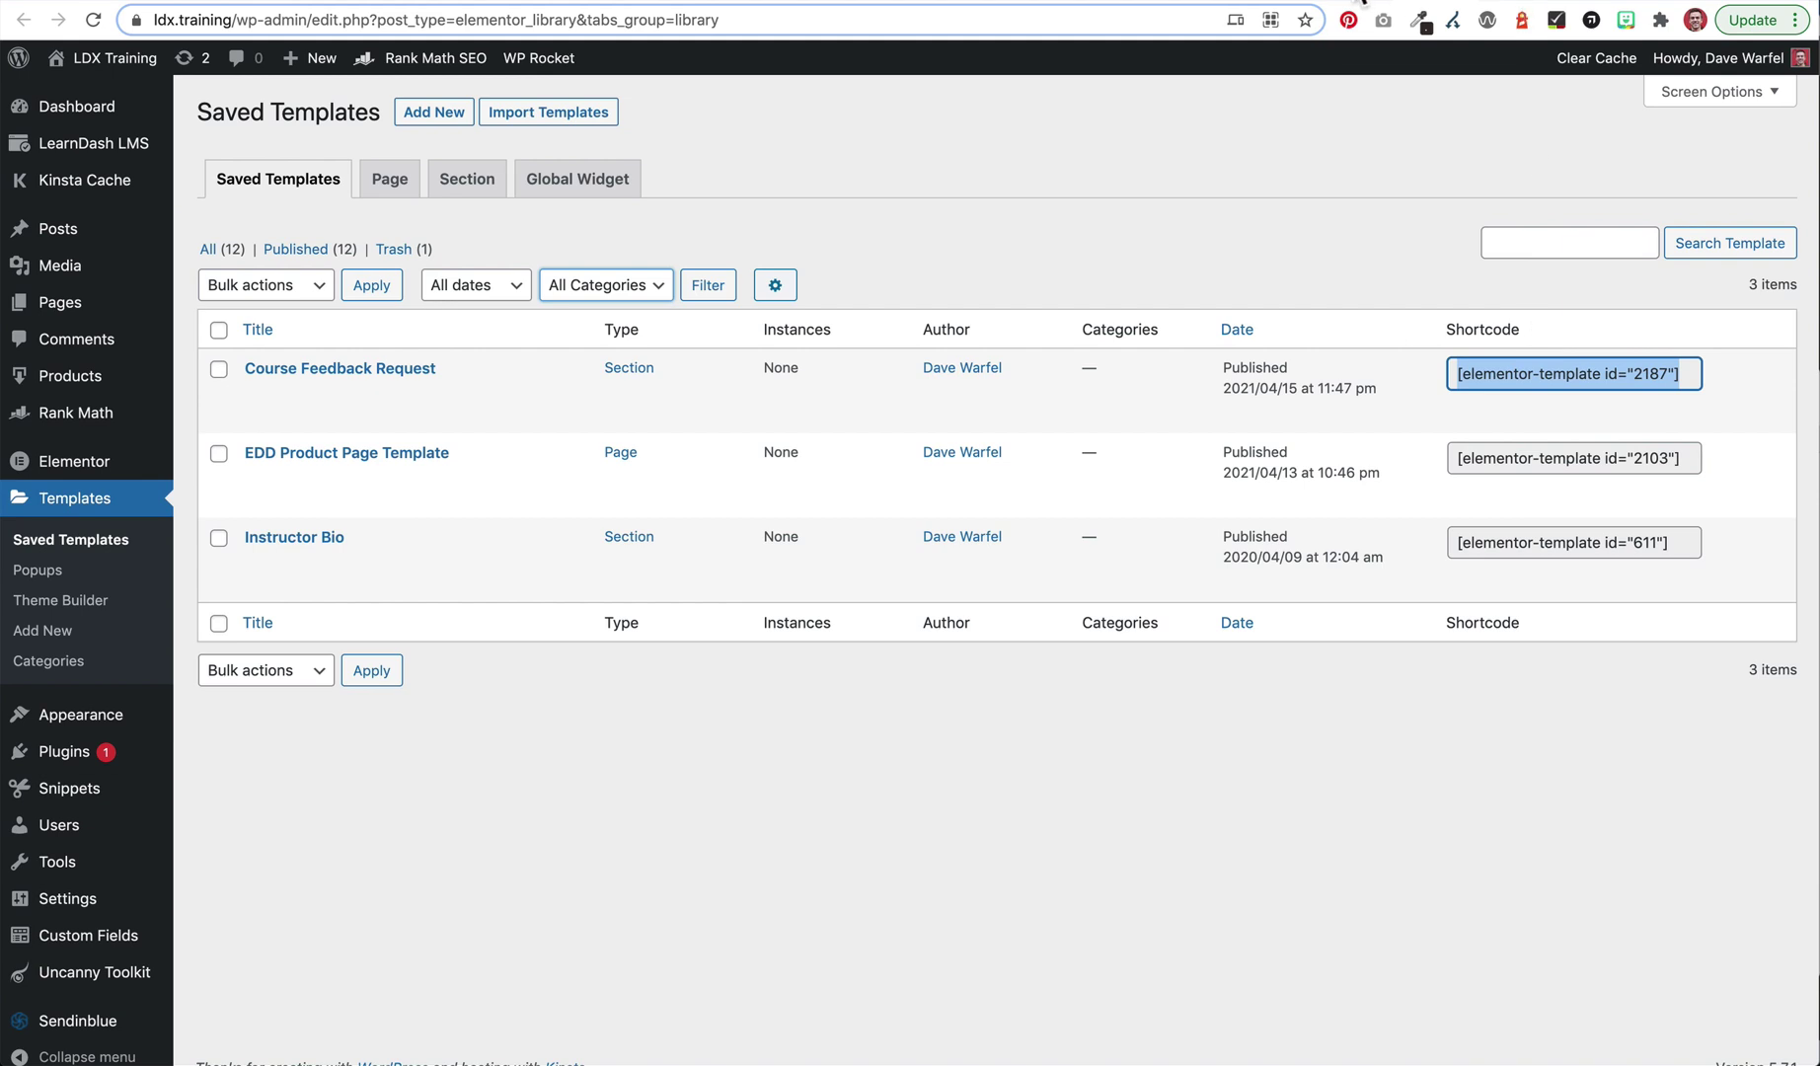
left_click(1357, 3)
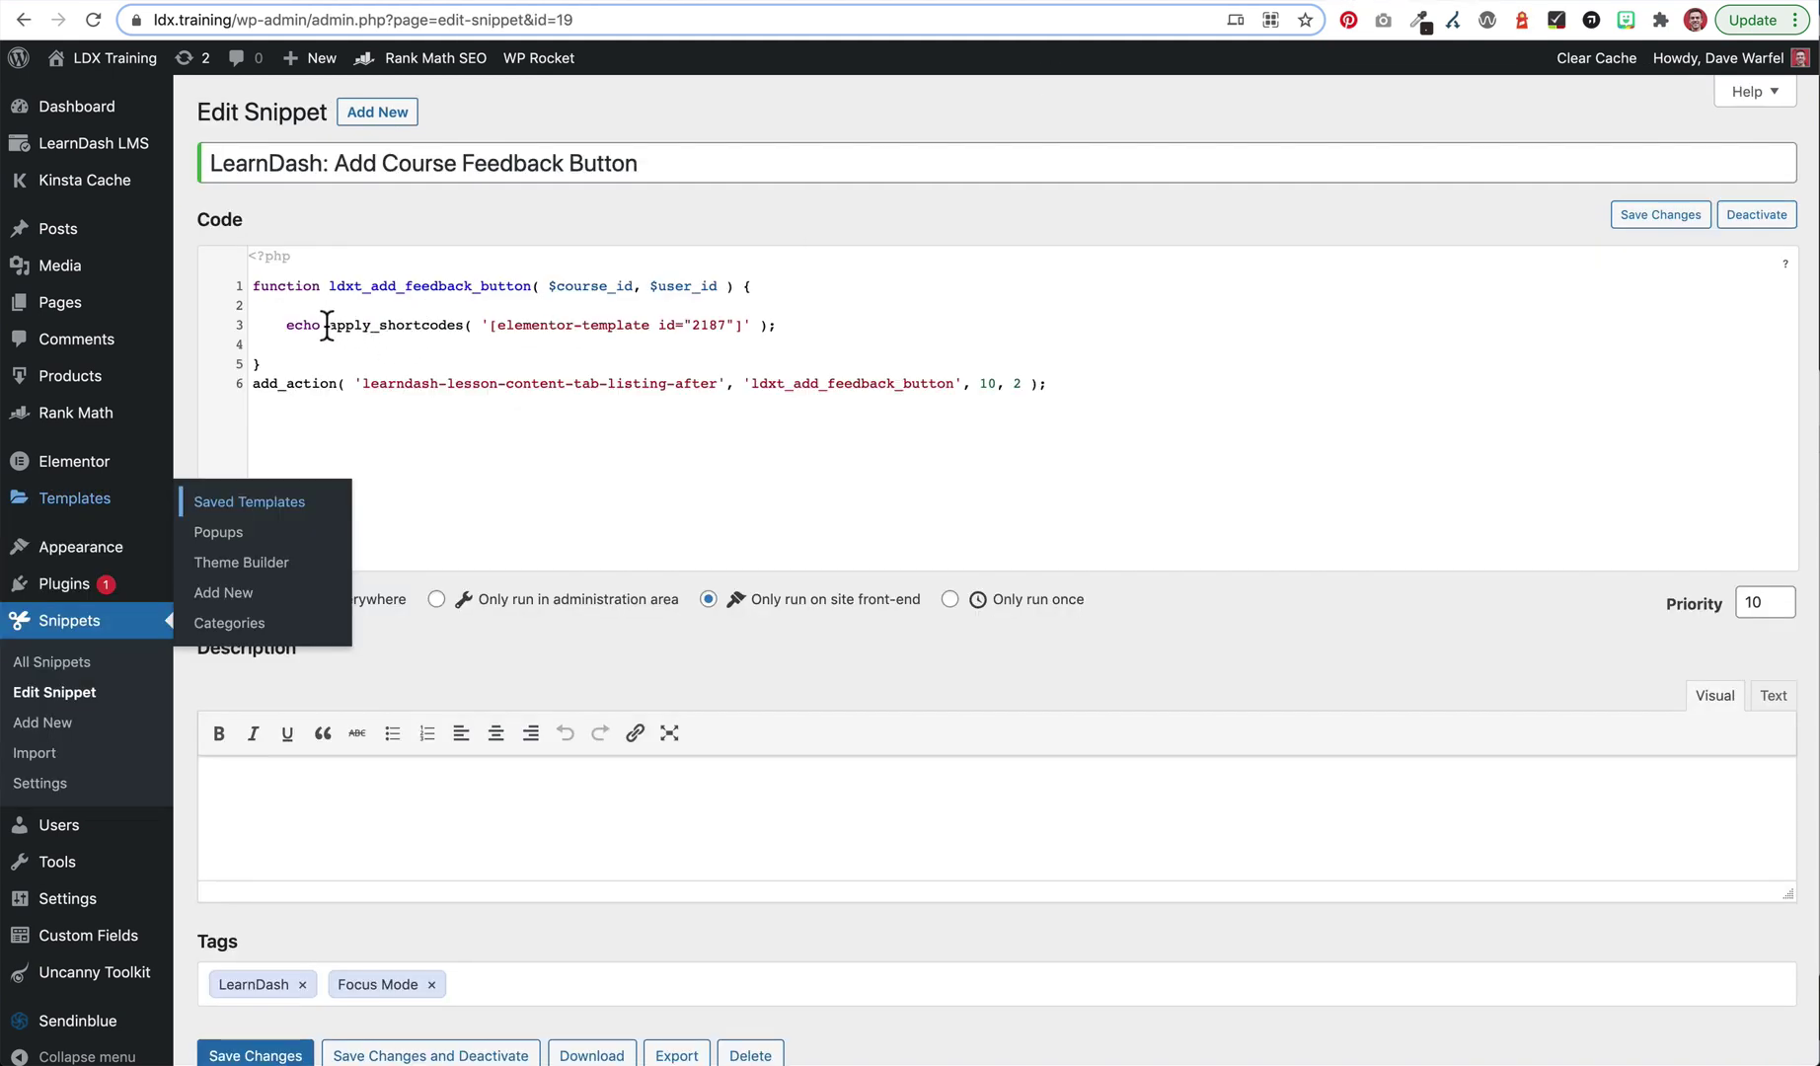
left_click_drag(487, 325, 729, 324)
left_click(749, 325)
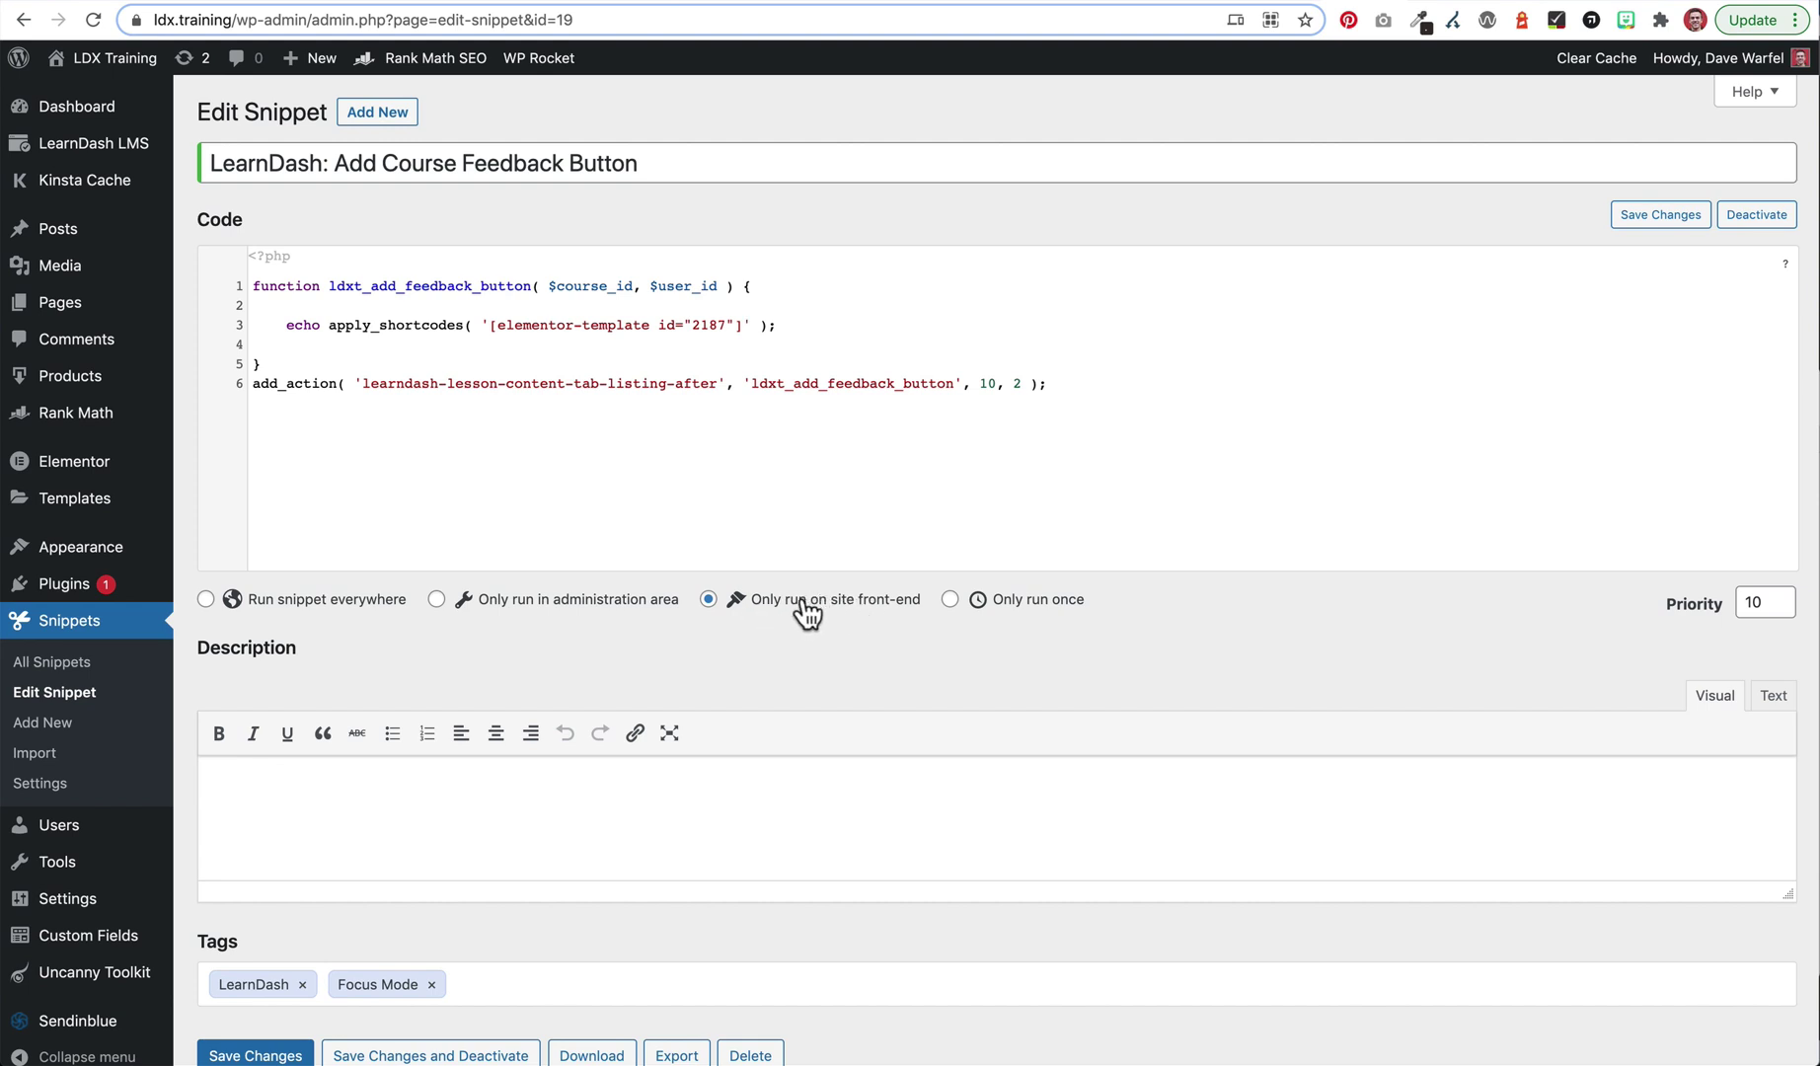
scroll(687, 658, "down", 1)
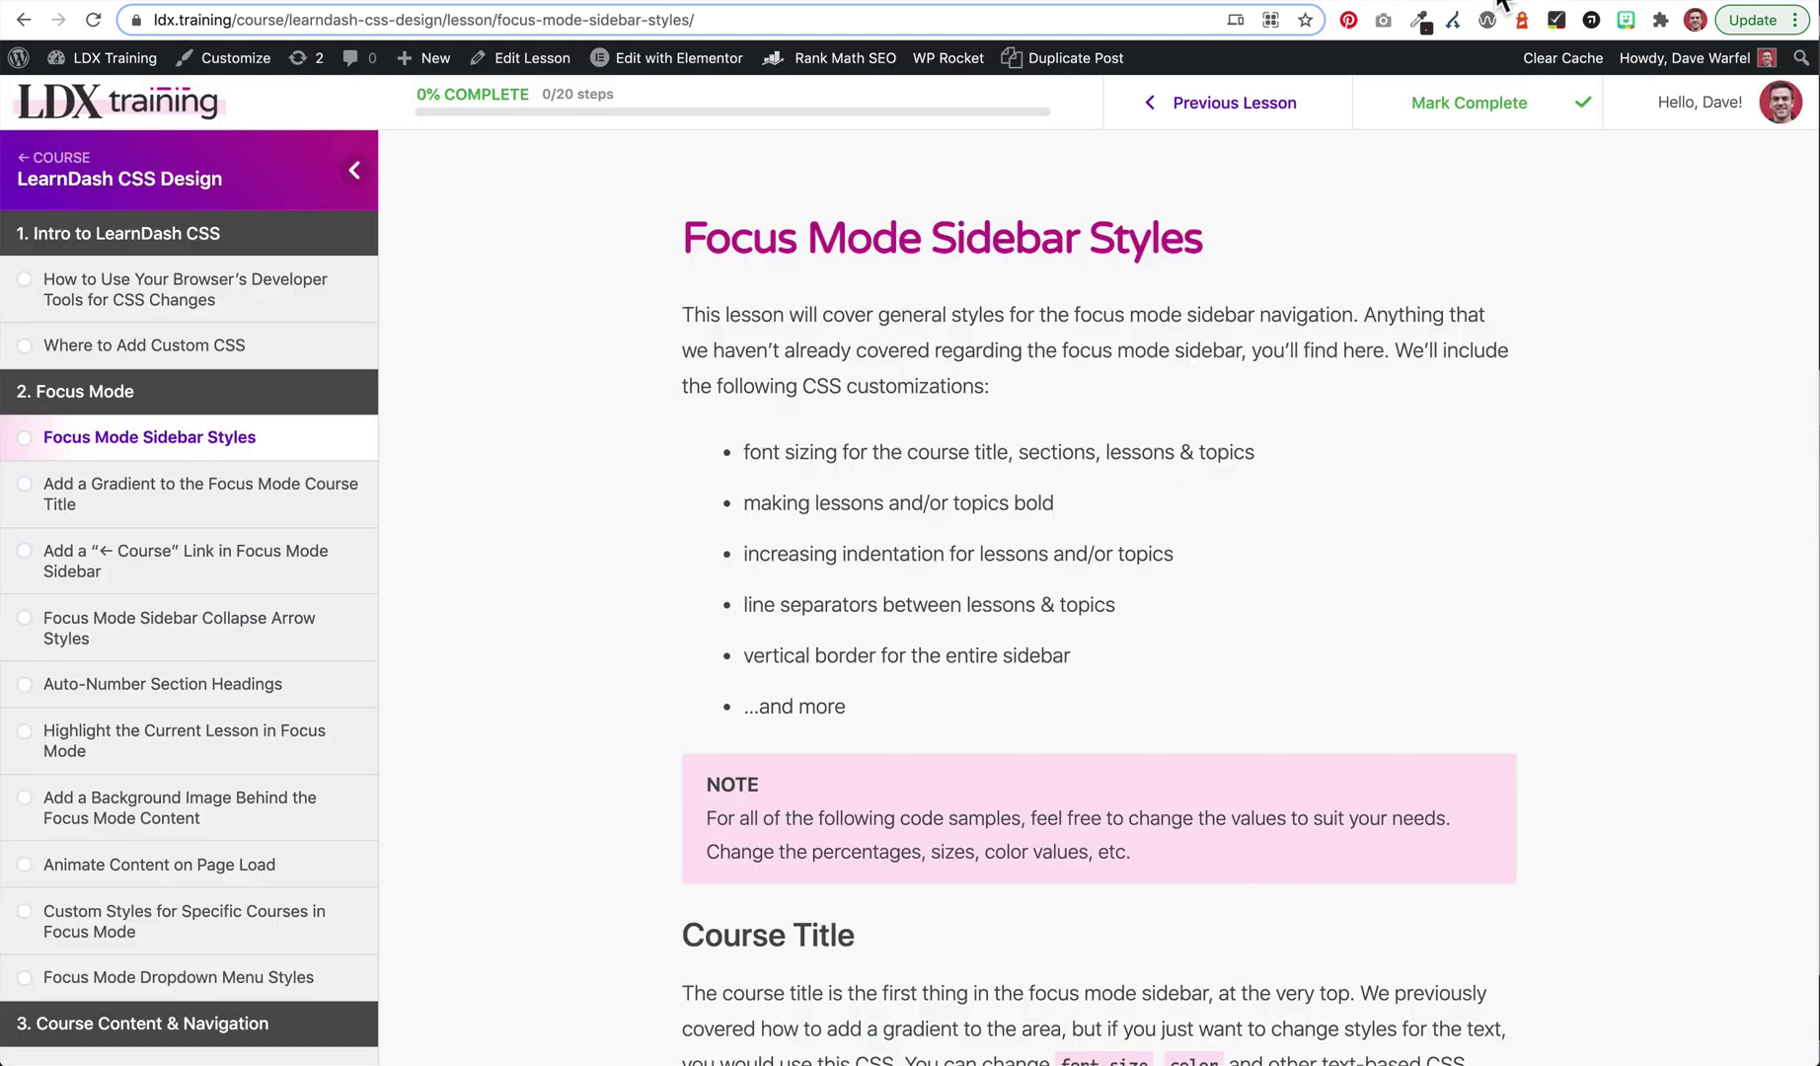
- On the Focus Mode Sidebar Styles lesson, open the Feedback / Suggestion? popup
left_click(1502, 2)
scroll(1333, 408, "down", 1)
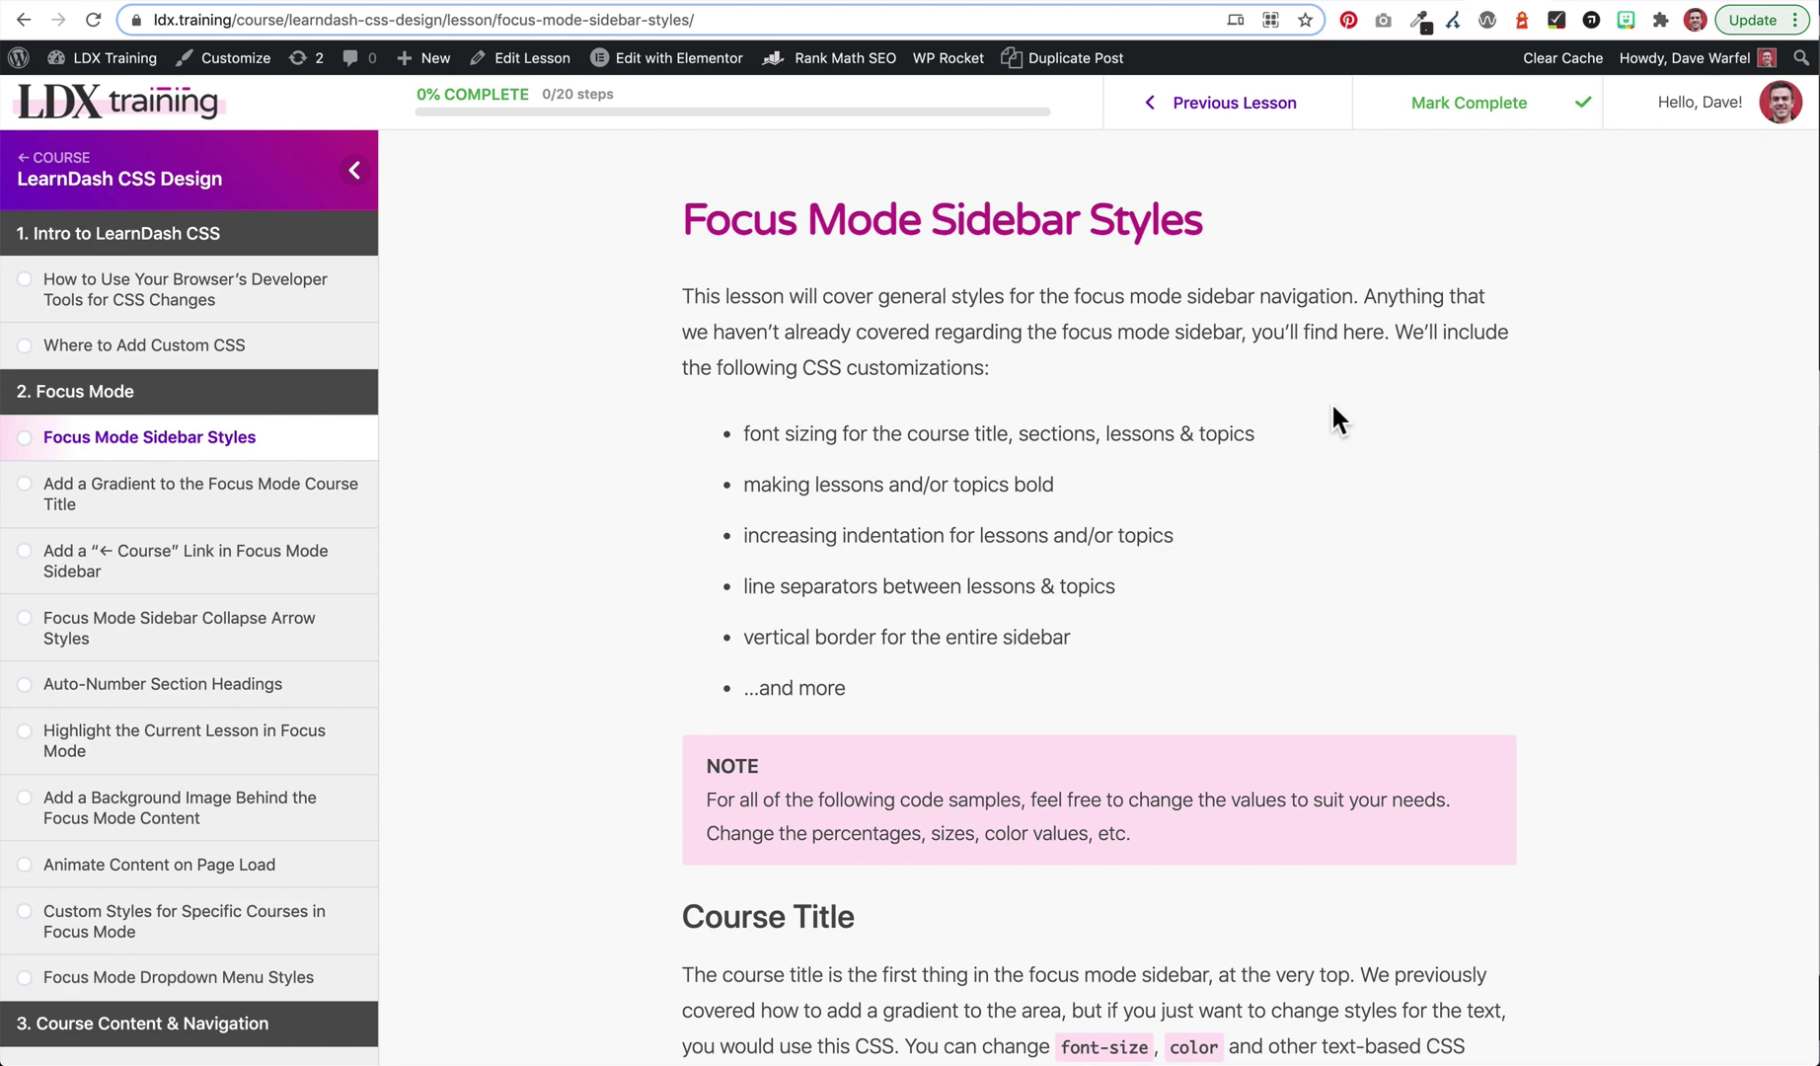
scroll(1333, 408, "down", 15)
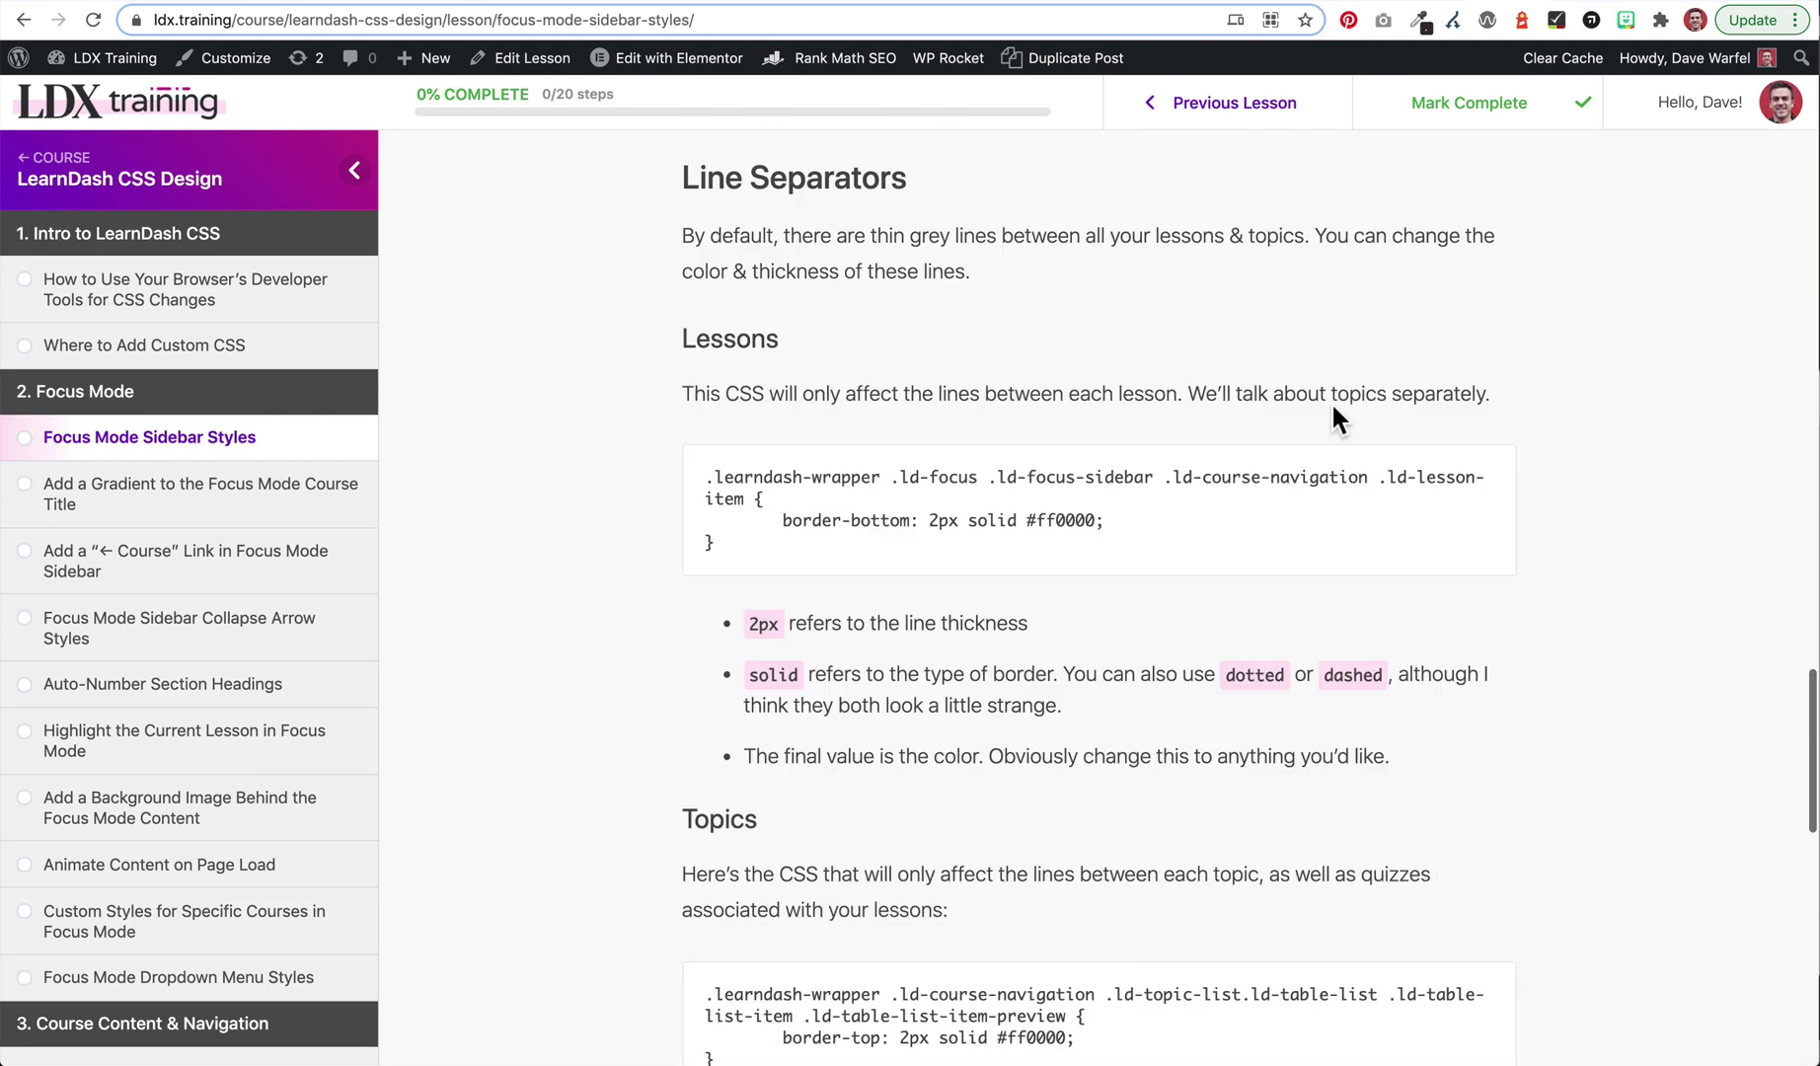
scroll(1331, 401, "down", 10)
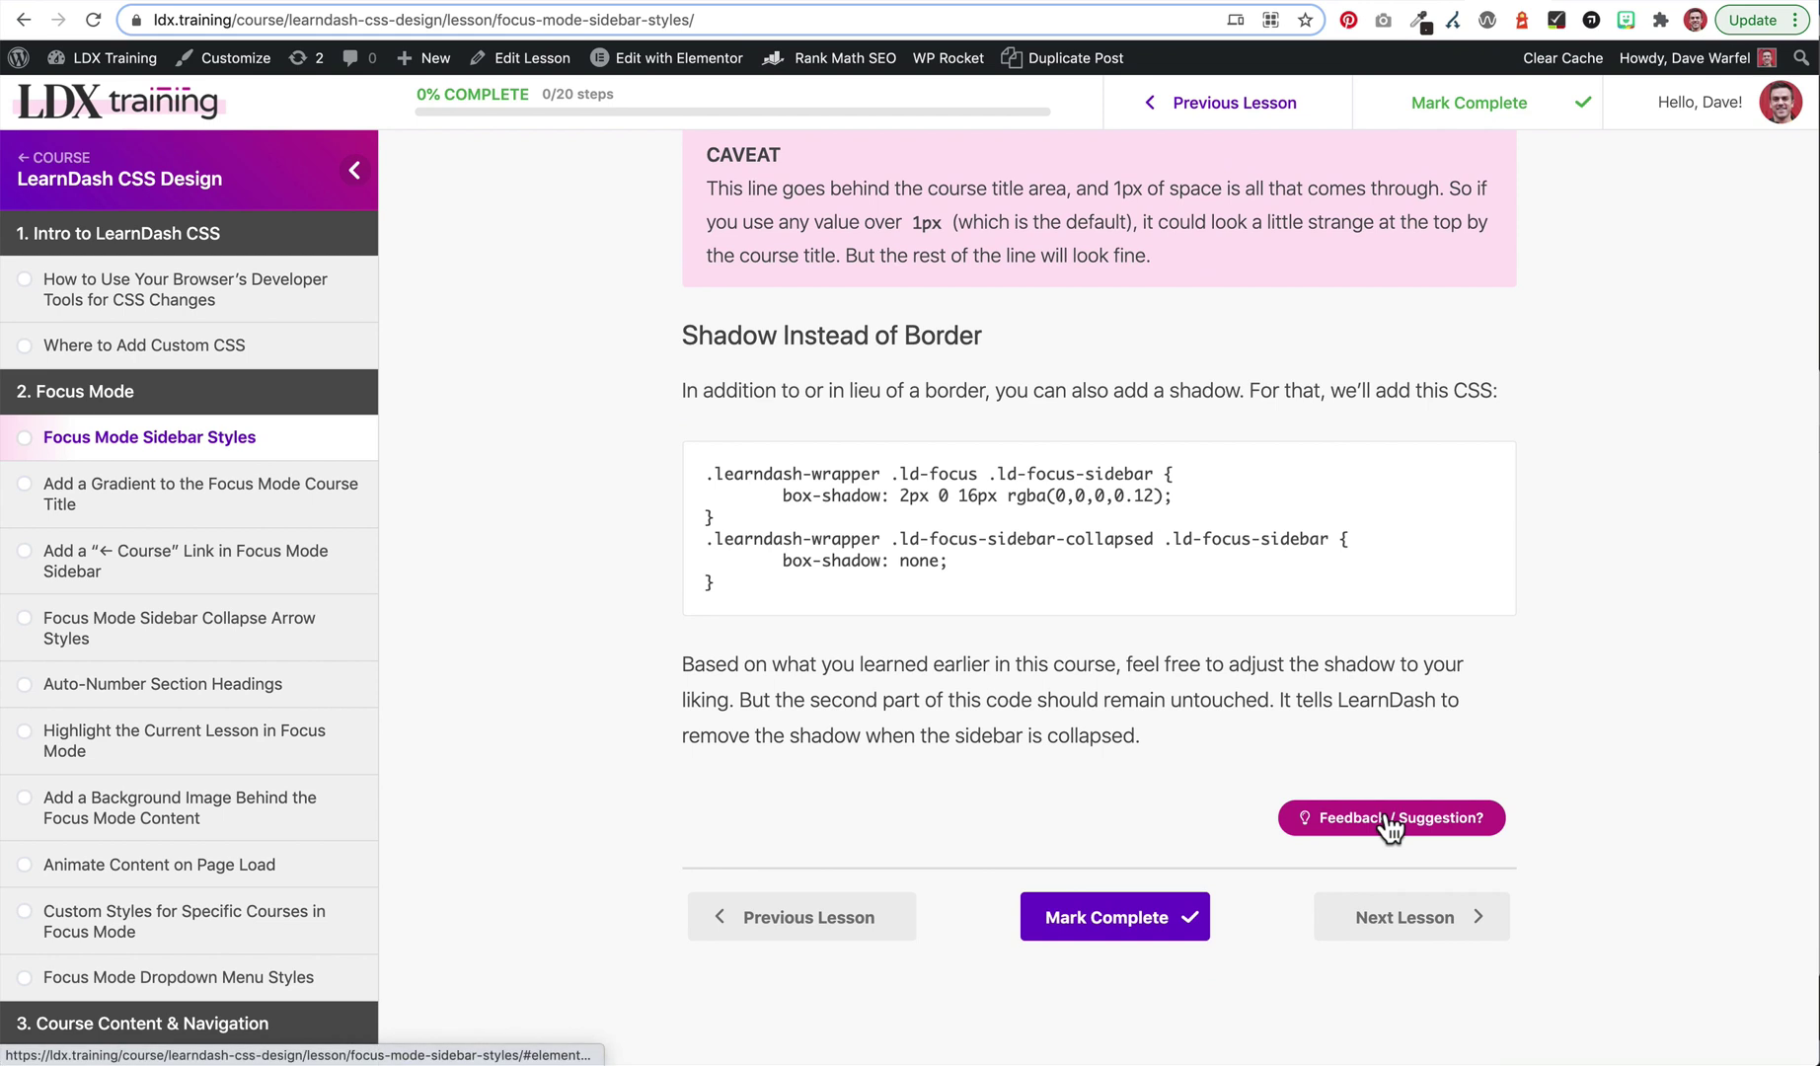
left_click(1389, 825)
- Submit the feedback 'So cool!' and check the received confirmation
left_click(725, 583)
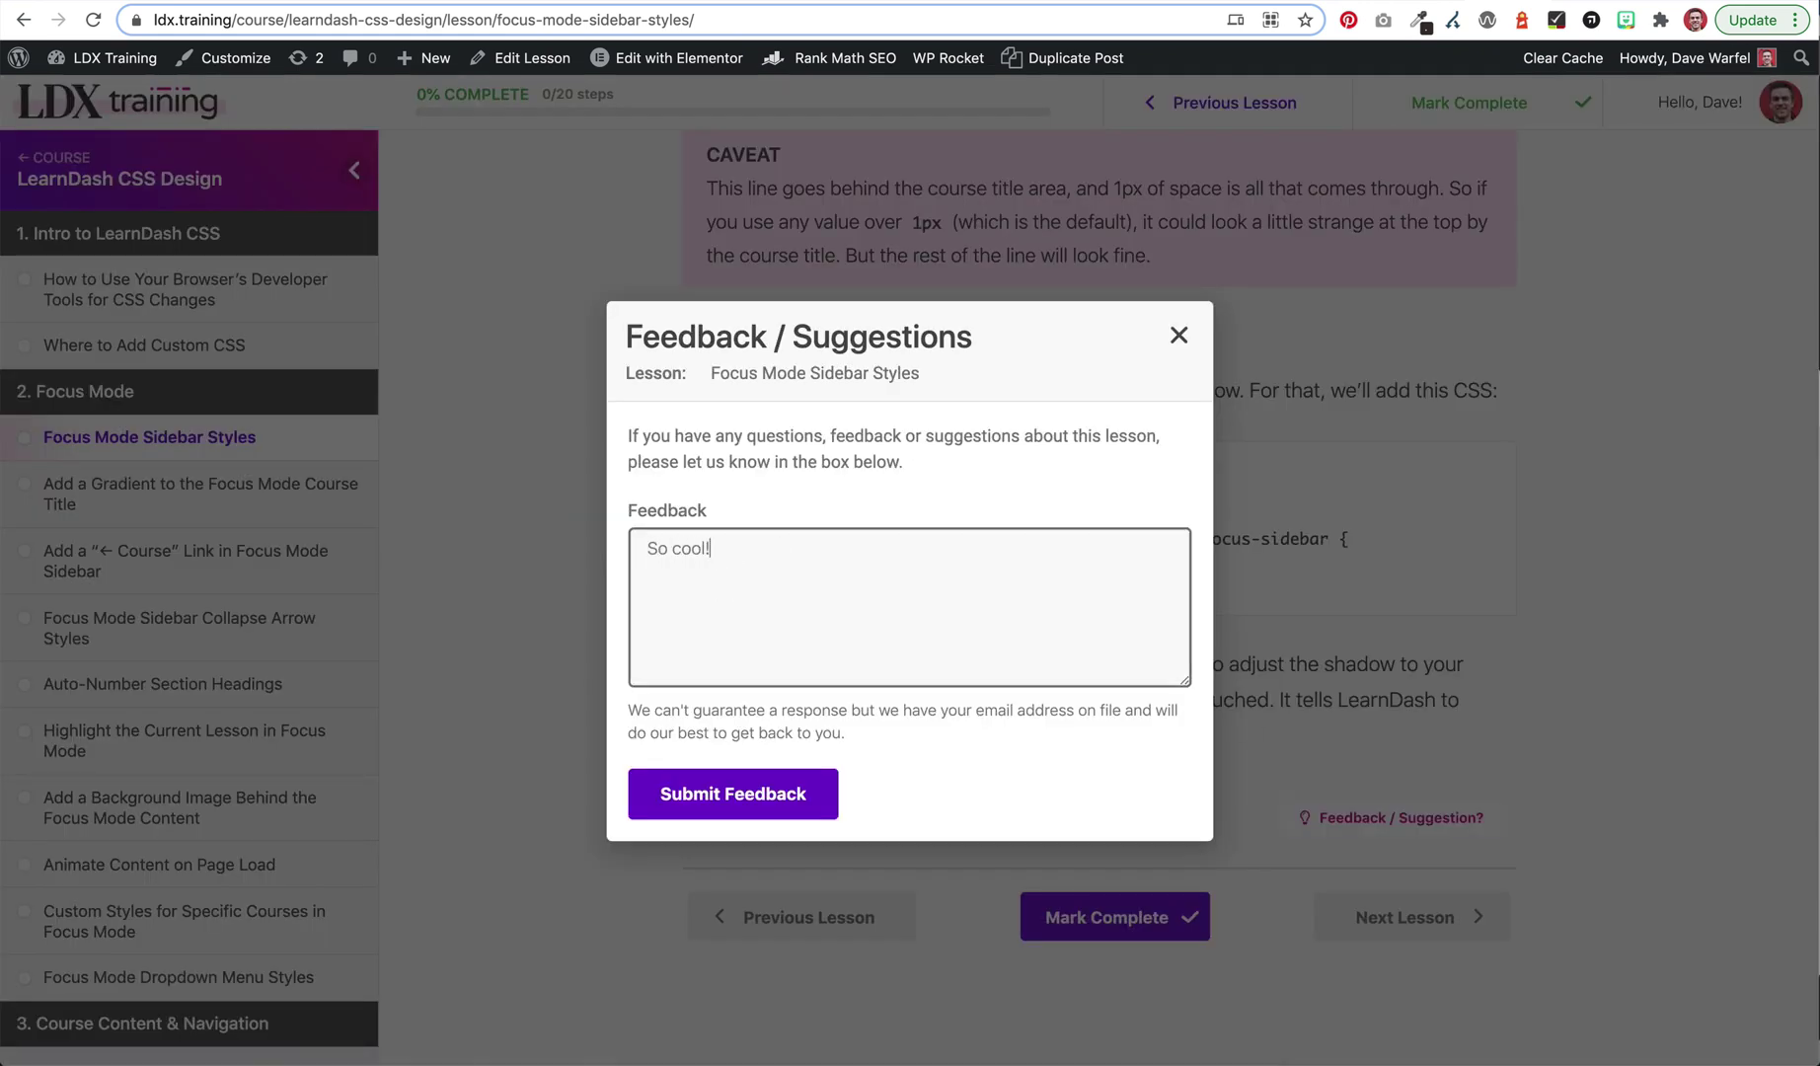
left_click(752, 800)
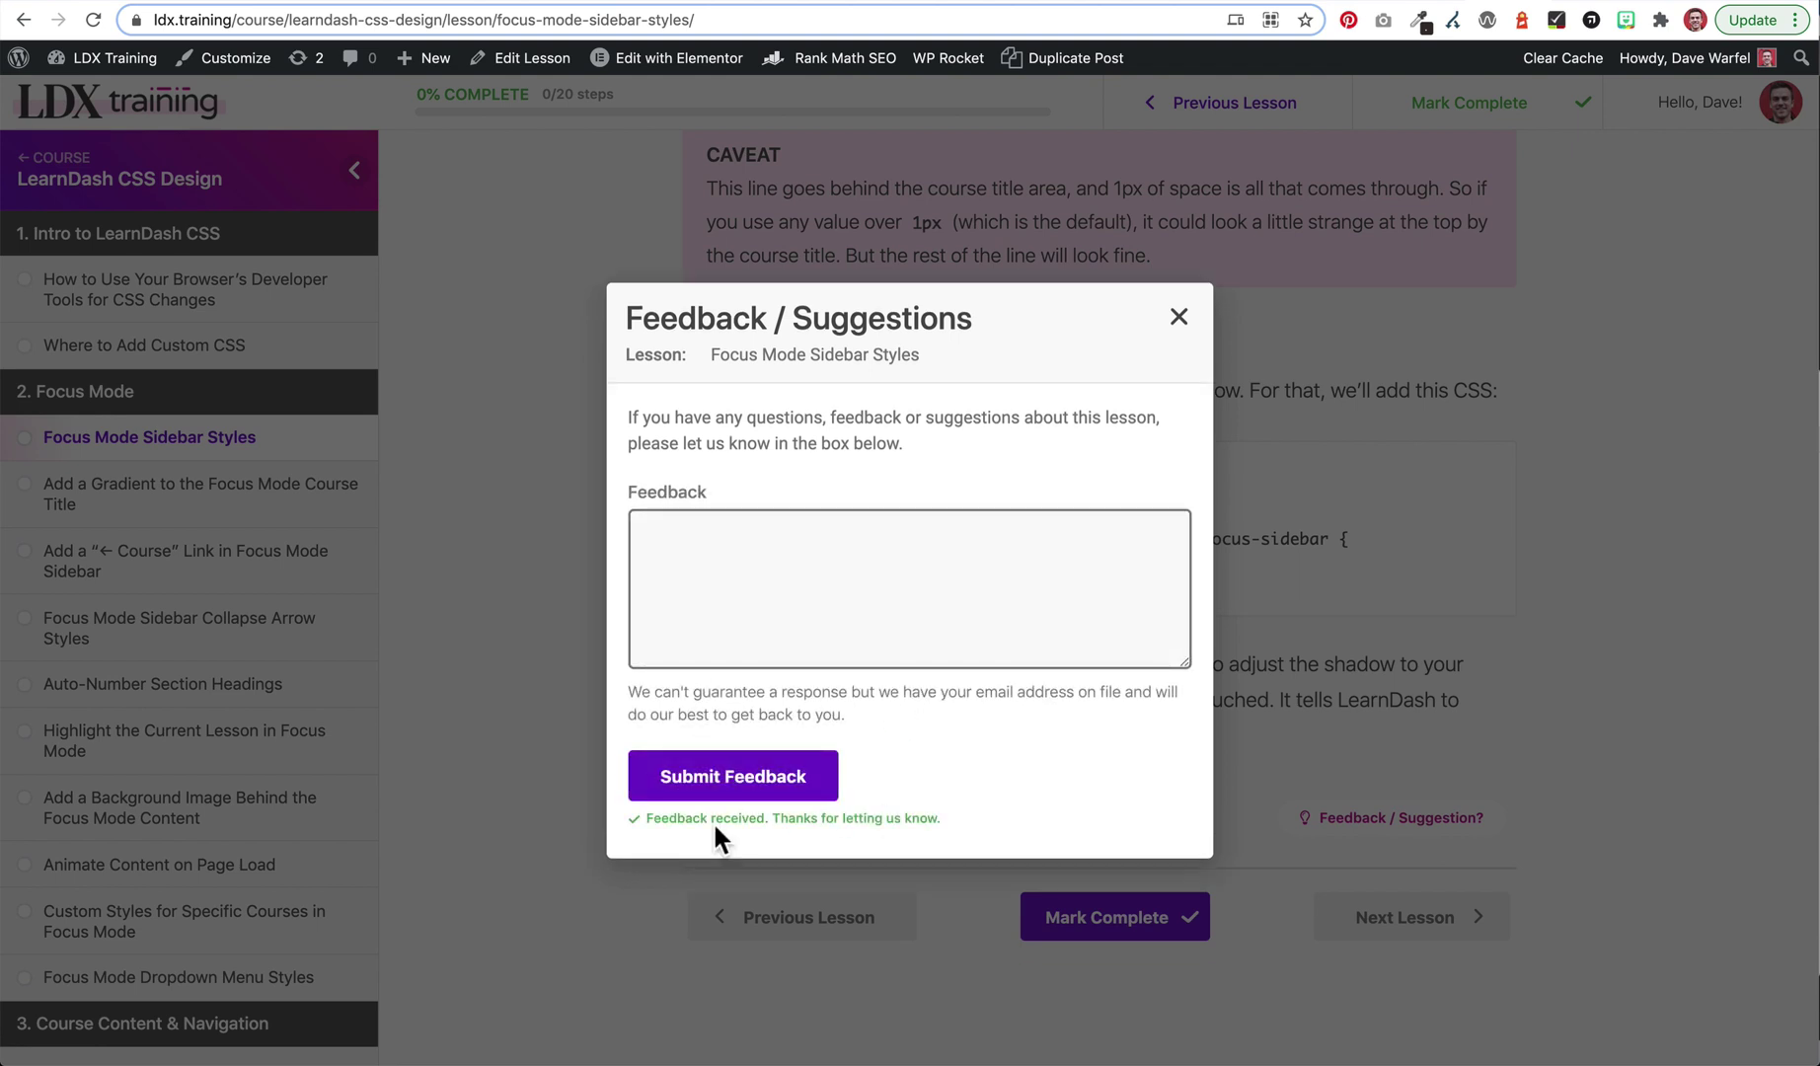
left_click_drag(645, 822, 946, 812)
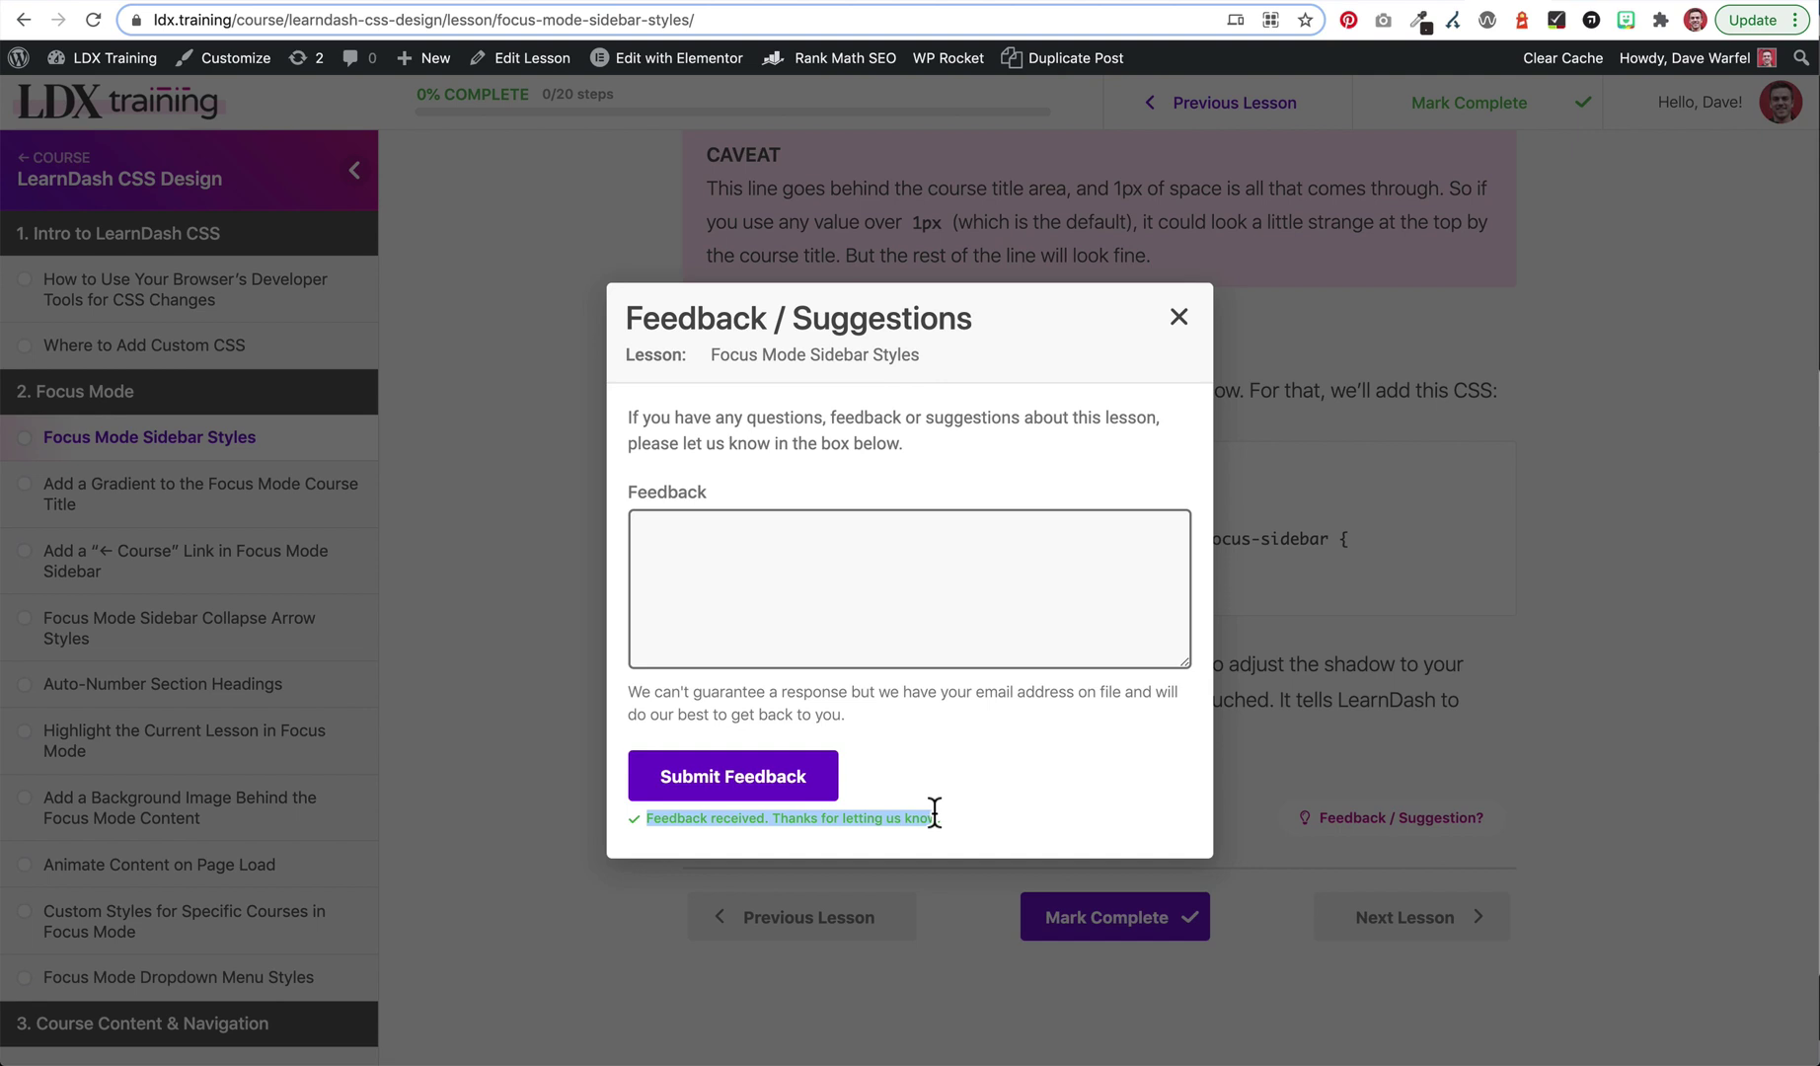
left_click(928, 815)
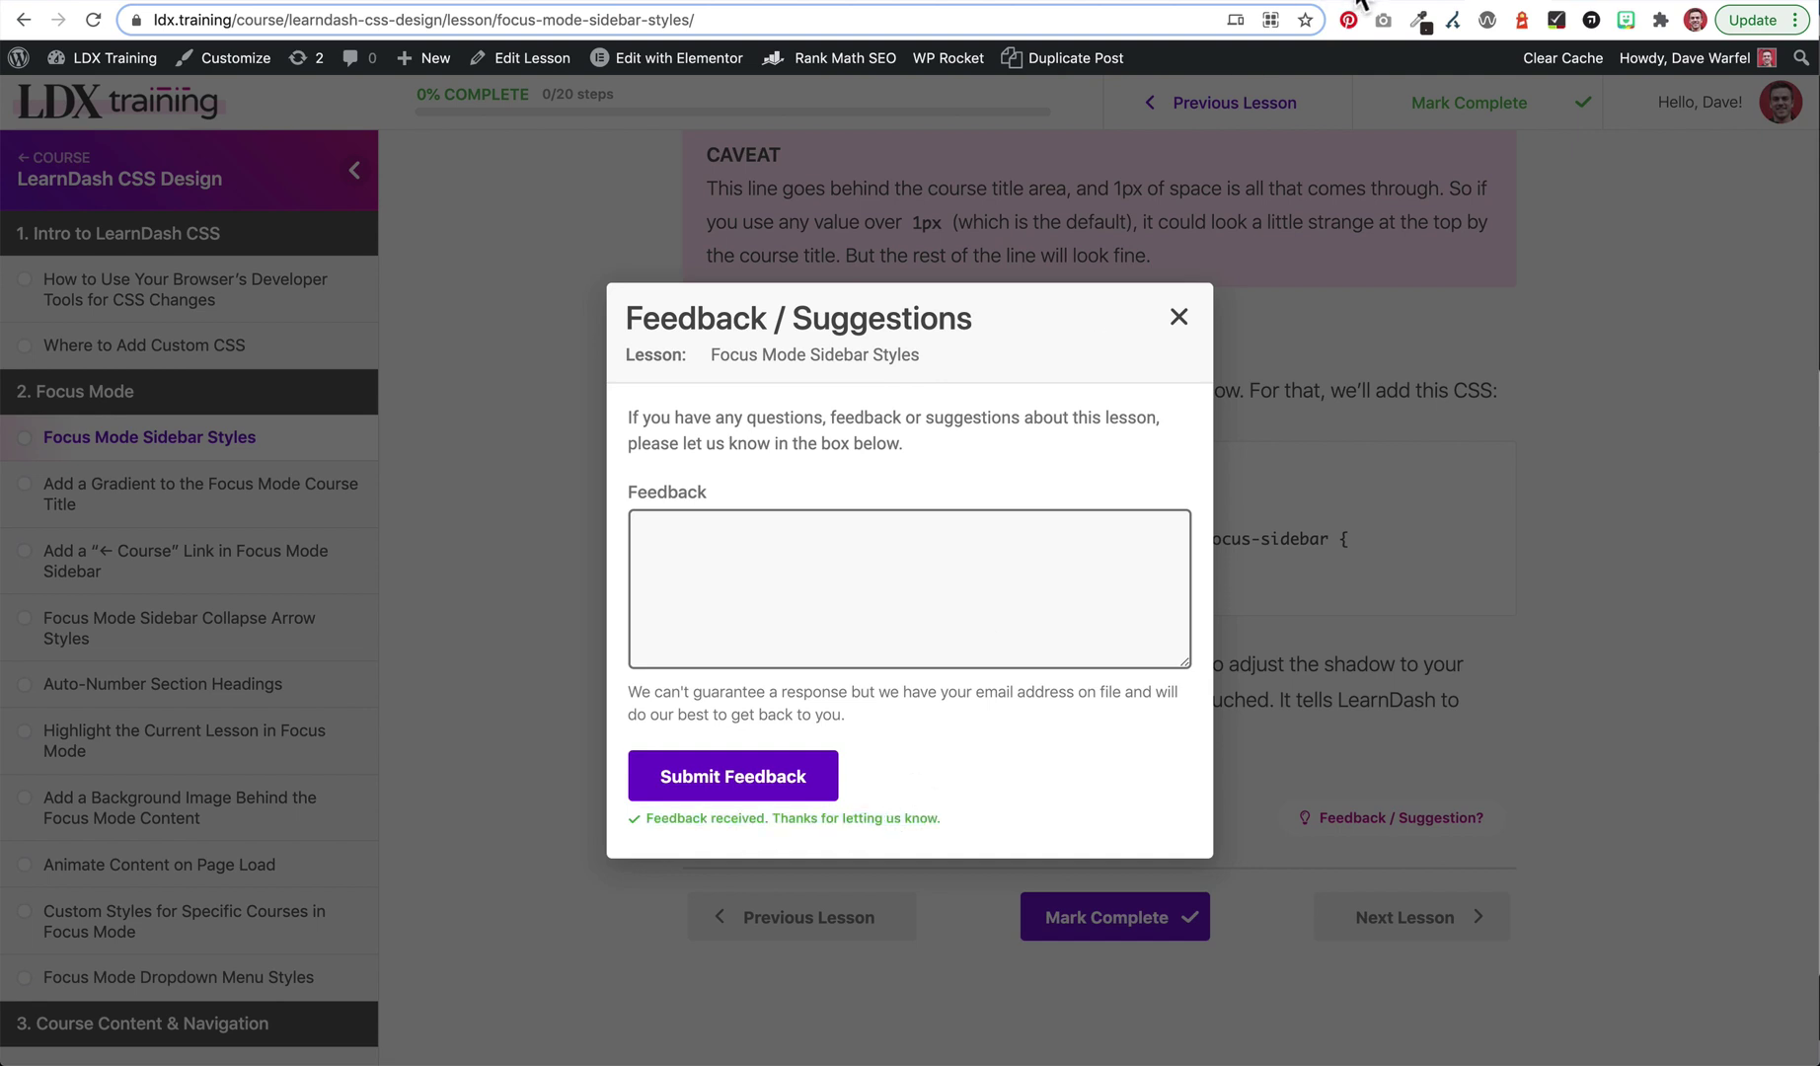
key("ctrl+Tab")
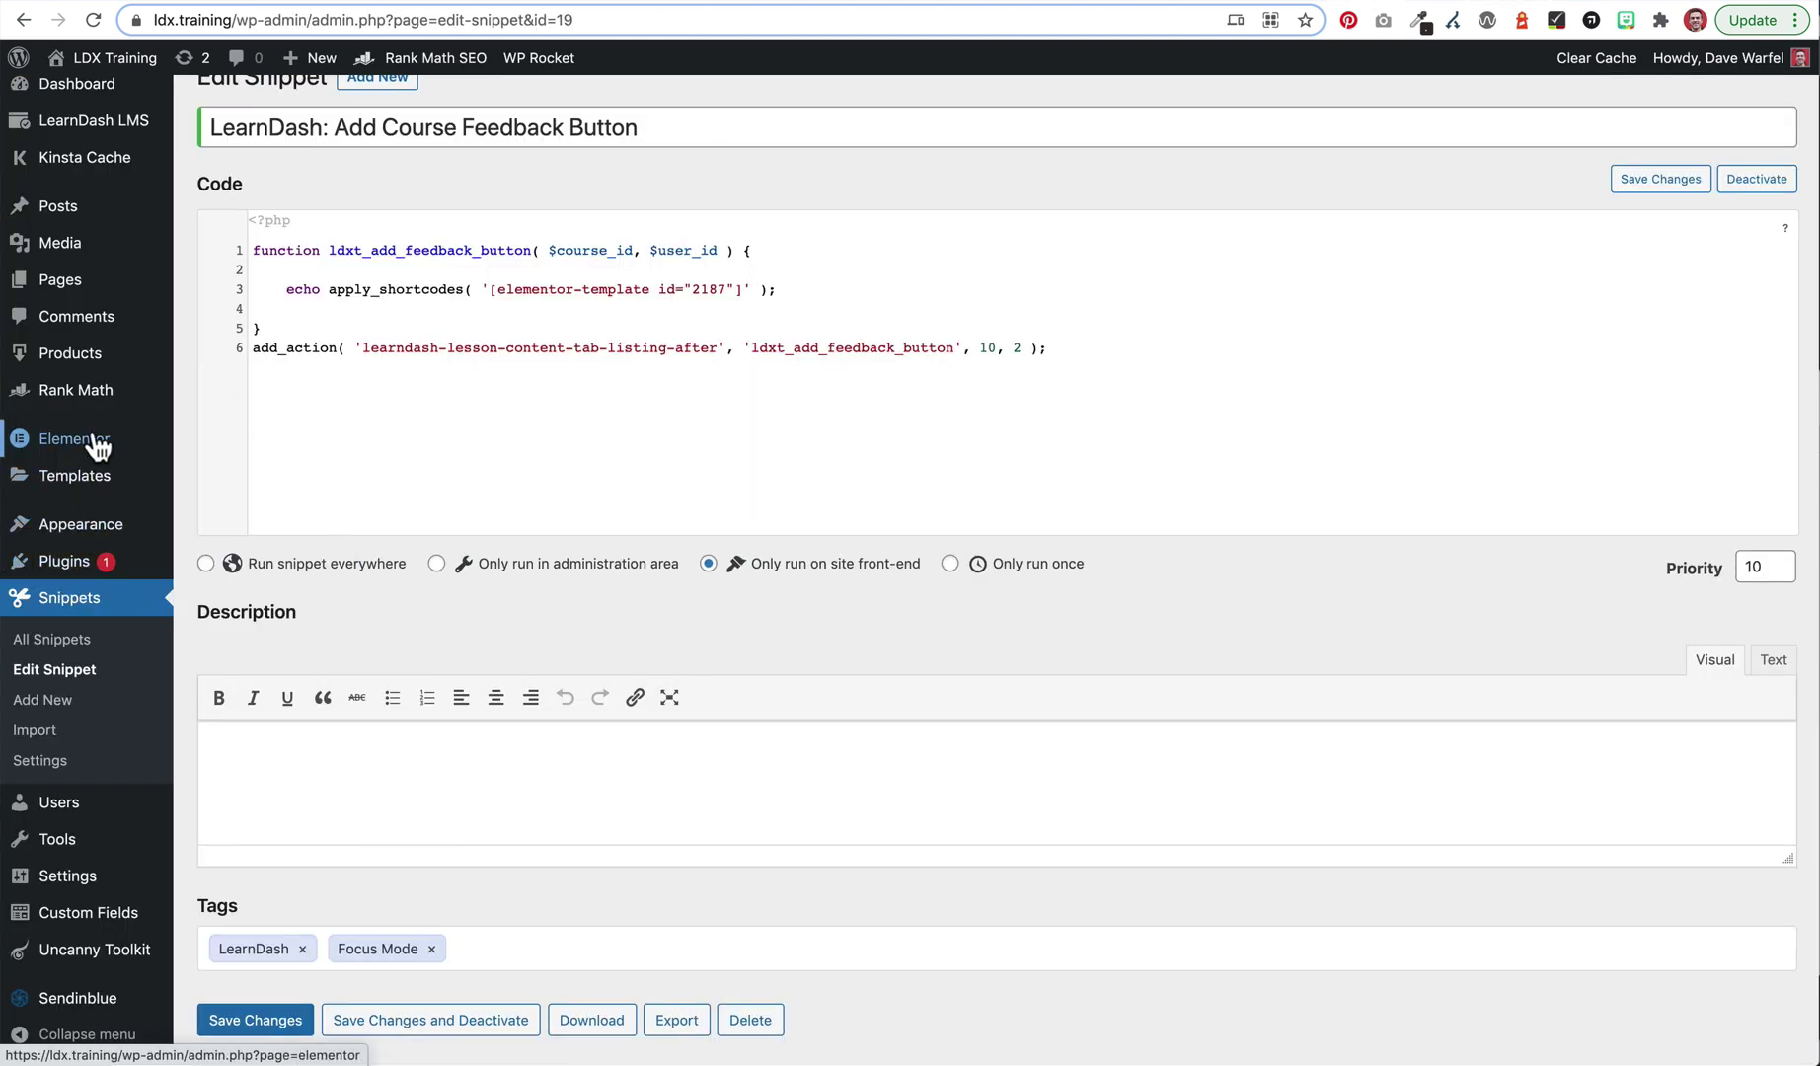
- Check Elementor Submissions for the new 'So cool!' entry from Focus Mode Sidebar Styles
mouse_move(95, 447)
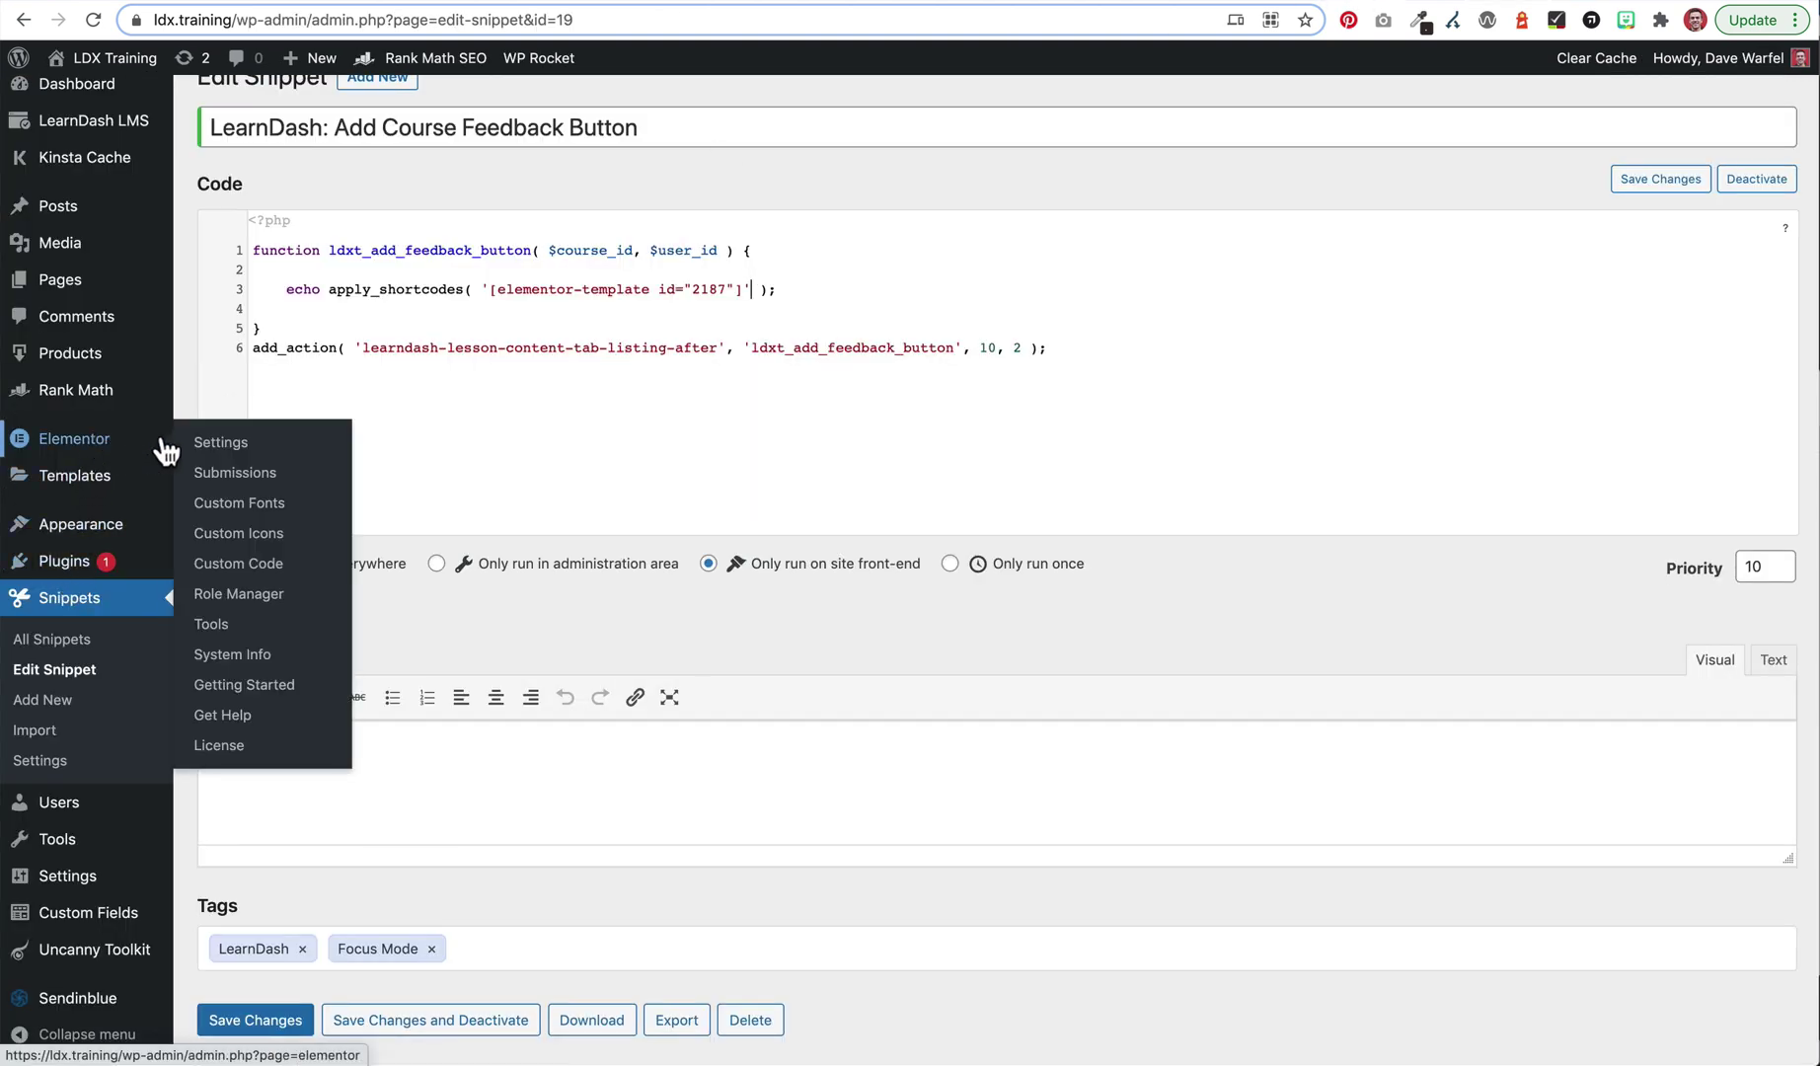
left_click(247, 477)
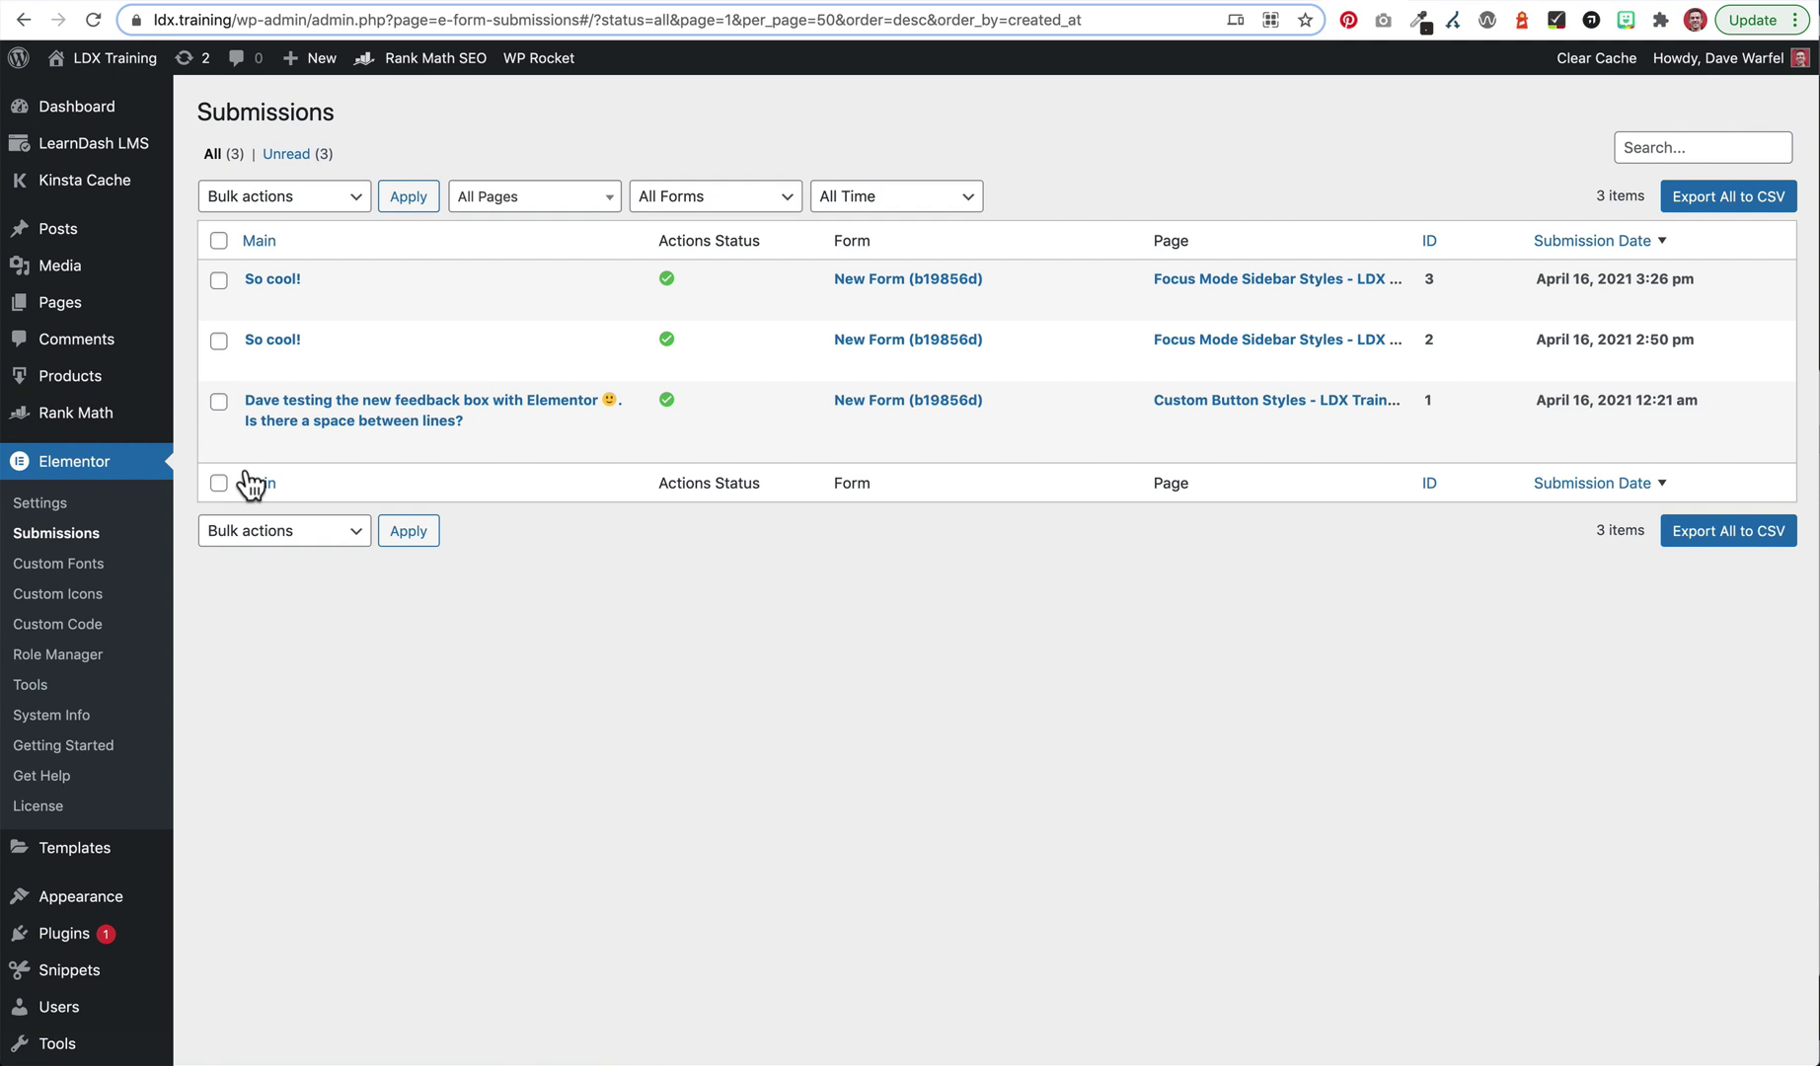
mouse_move(787, 276)
key("ctrl+Tab")
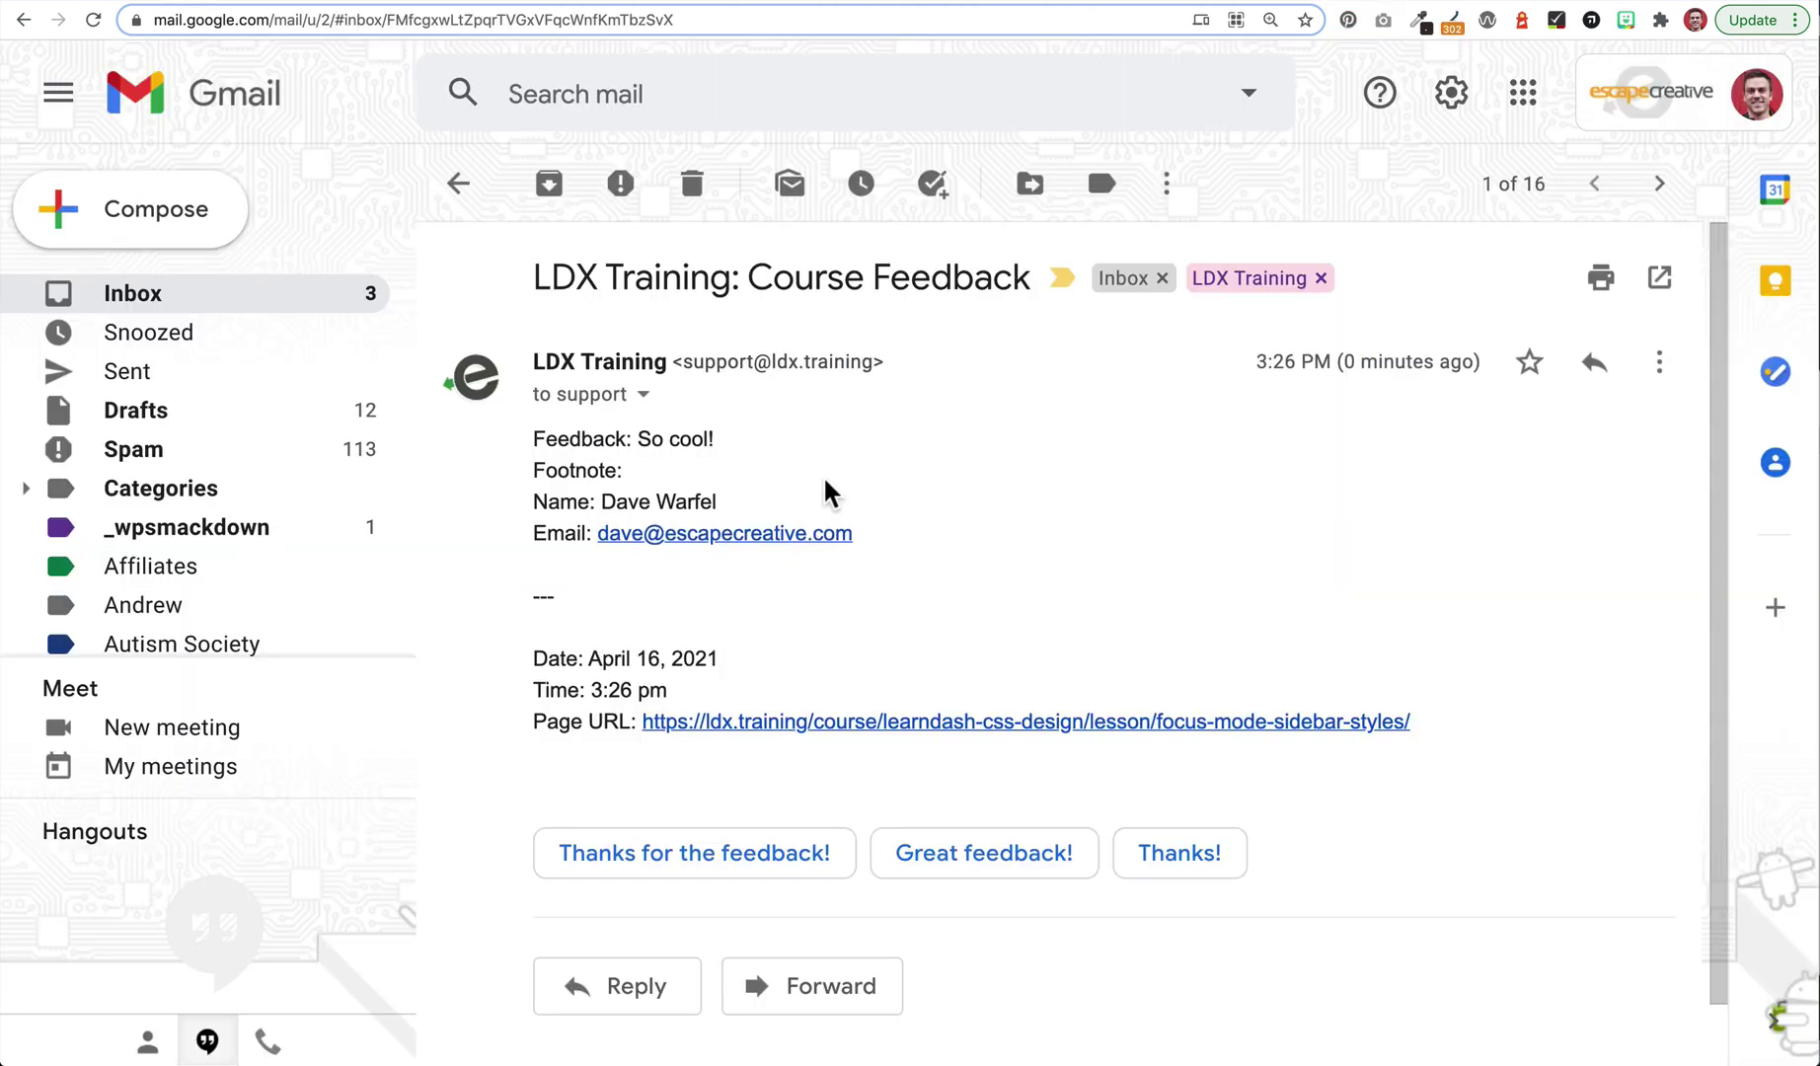
left_click_drag(530, 277, 1026, 294)
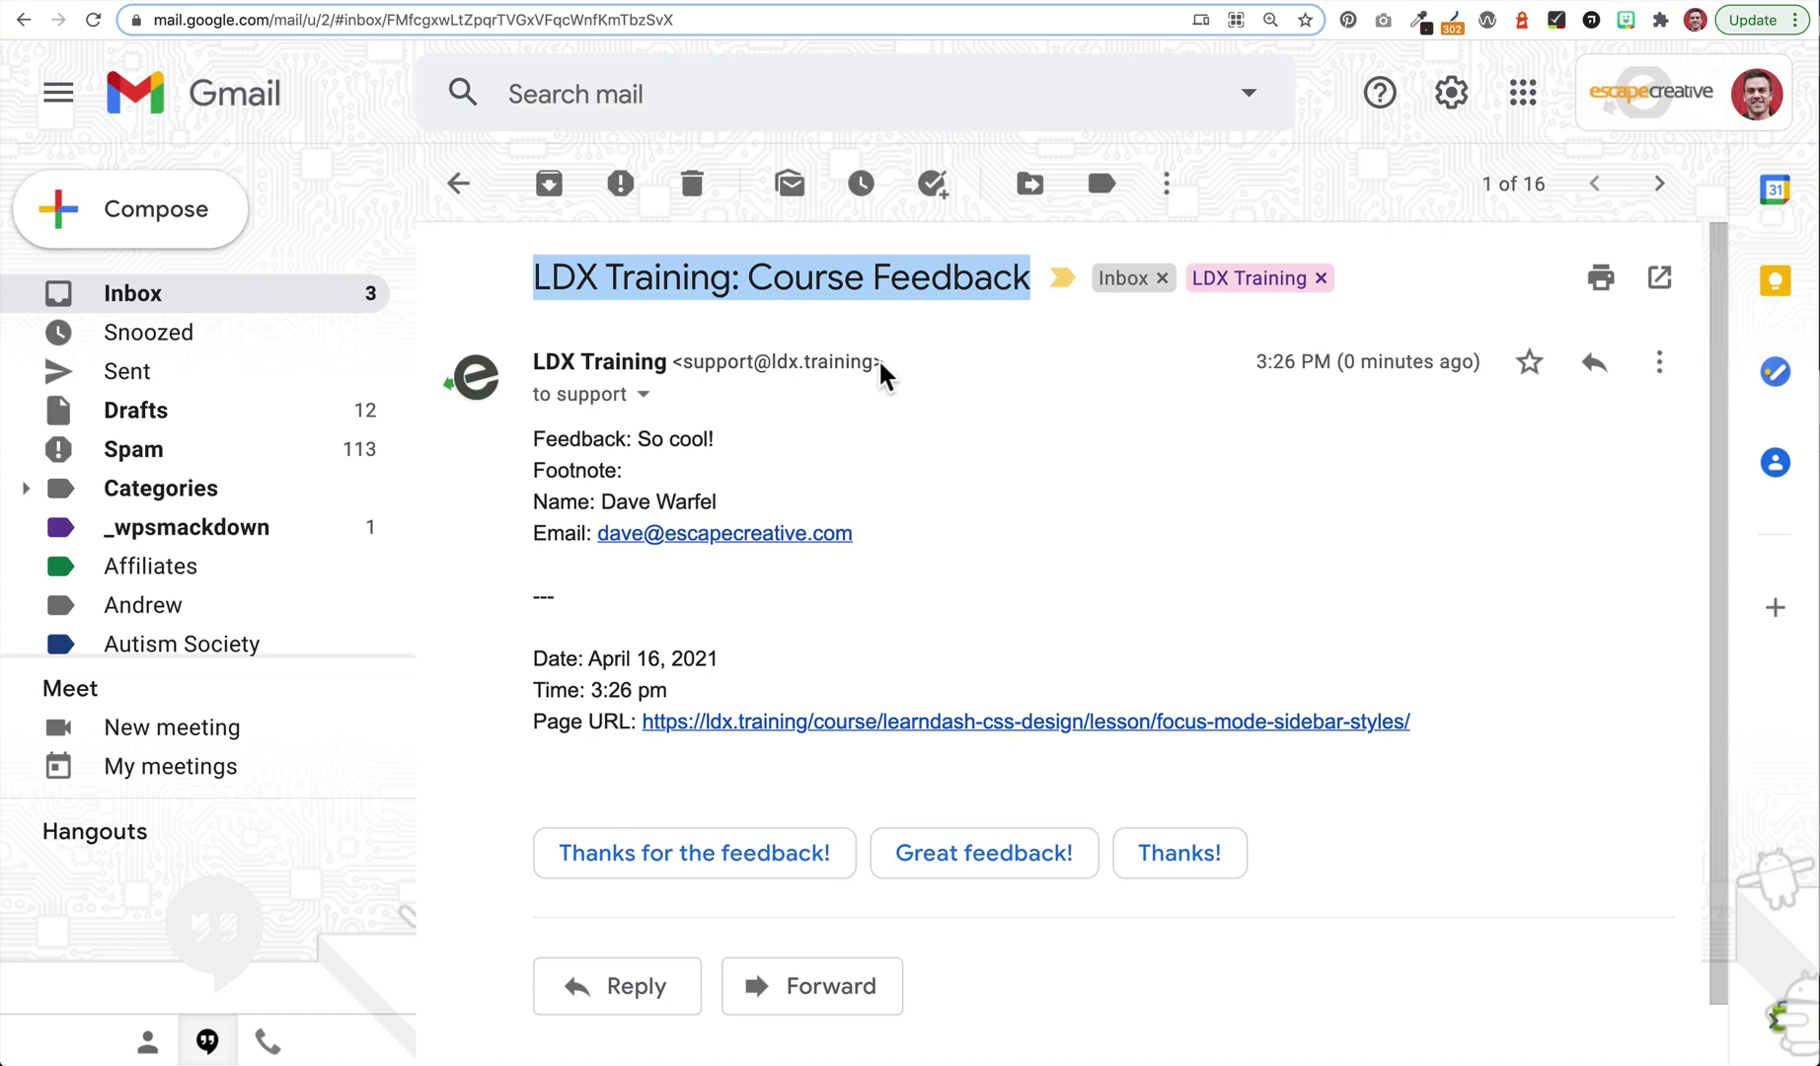
left_click(534, 438)
left_click_drag(534, 438, 731, 432)
left_click(719, 435)
left_click(731, 432)
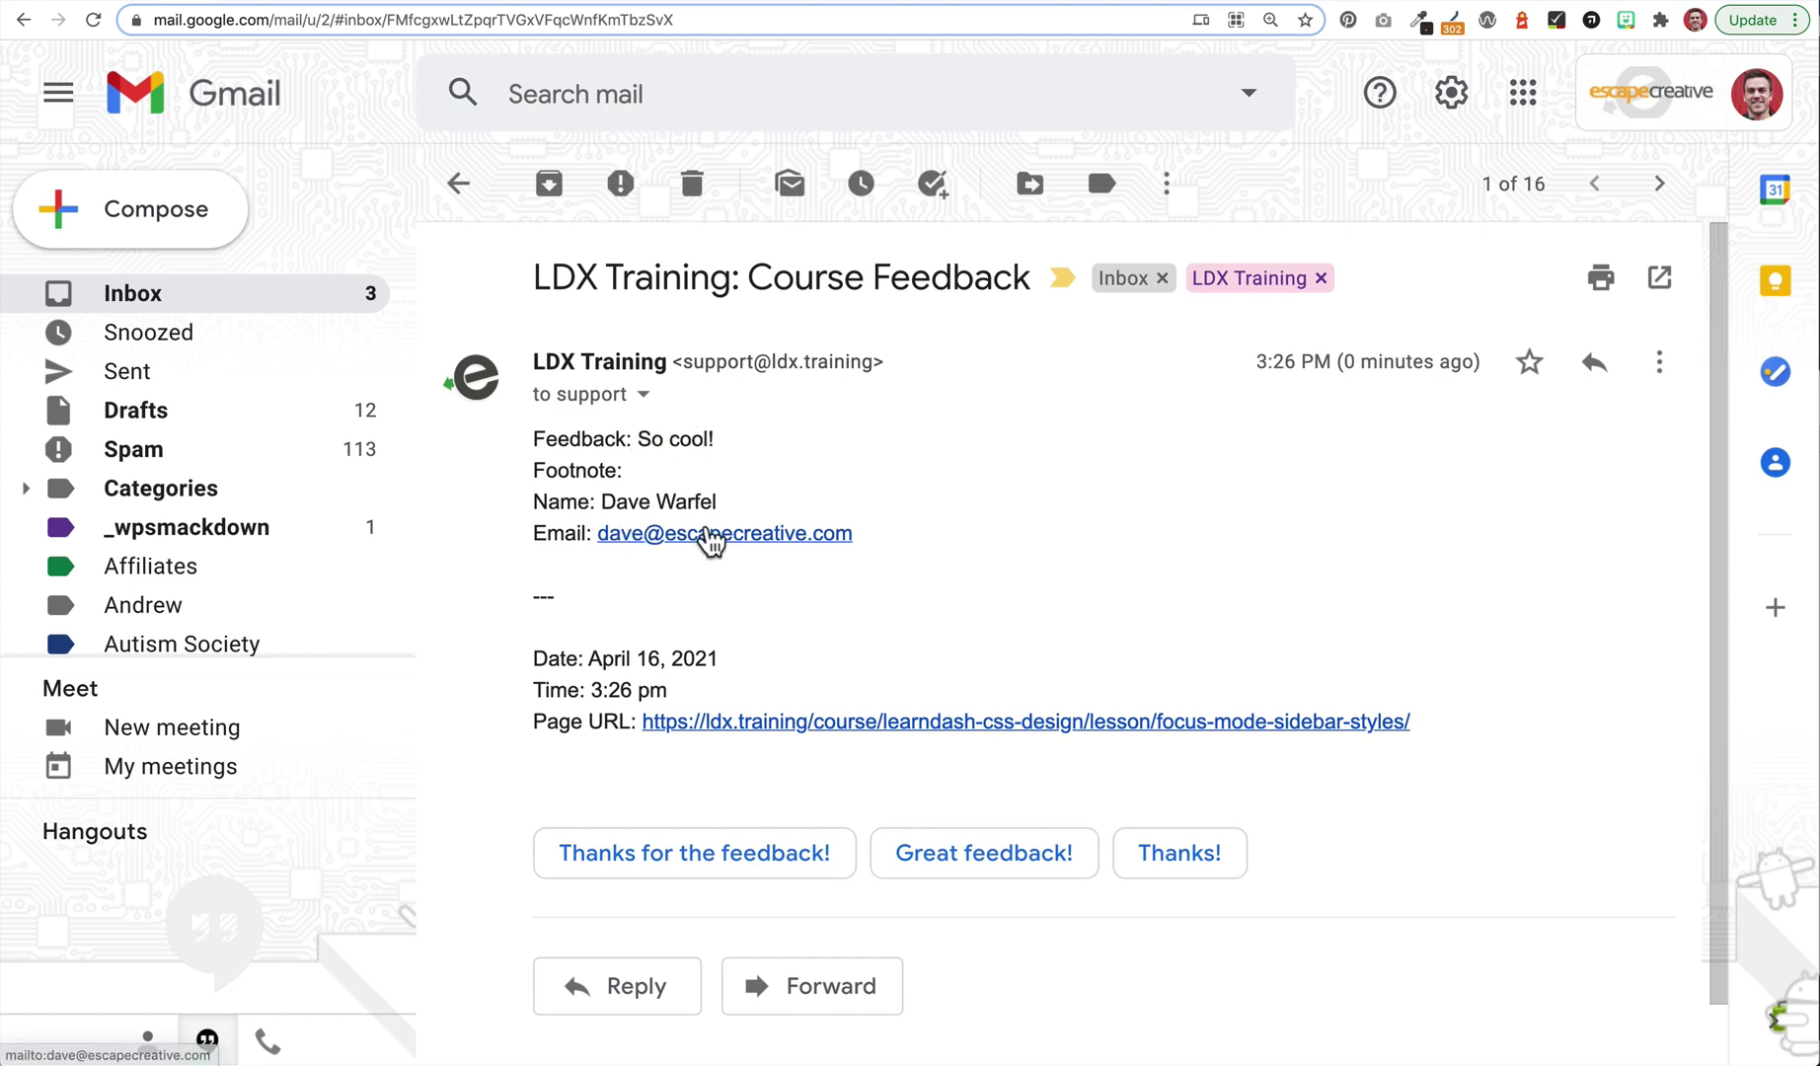
left_click_drag(539, 503, 871, 529)
left_click(871, 529)
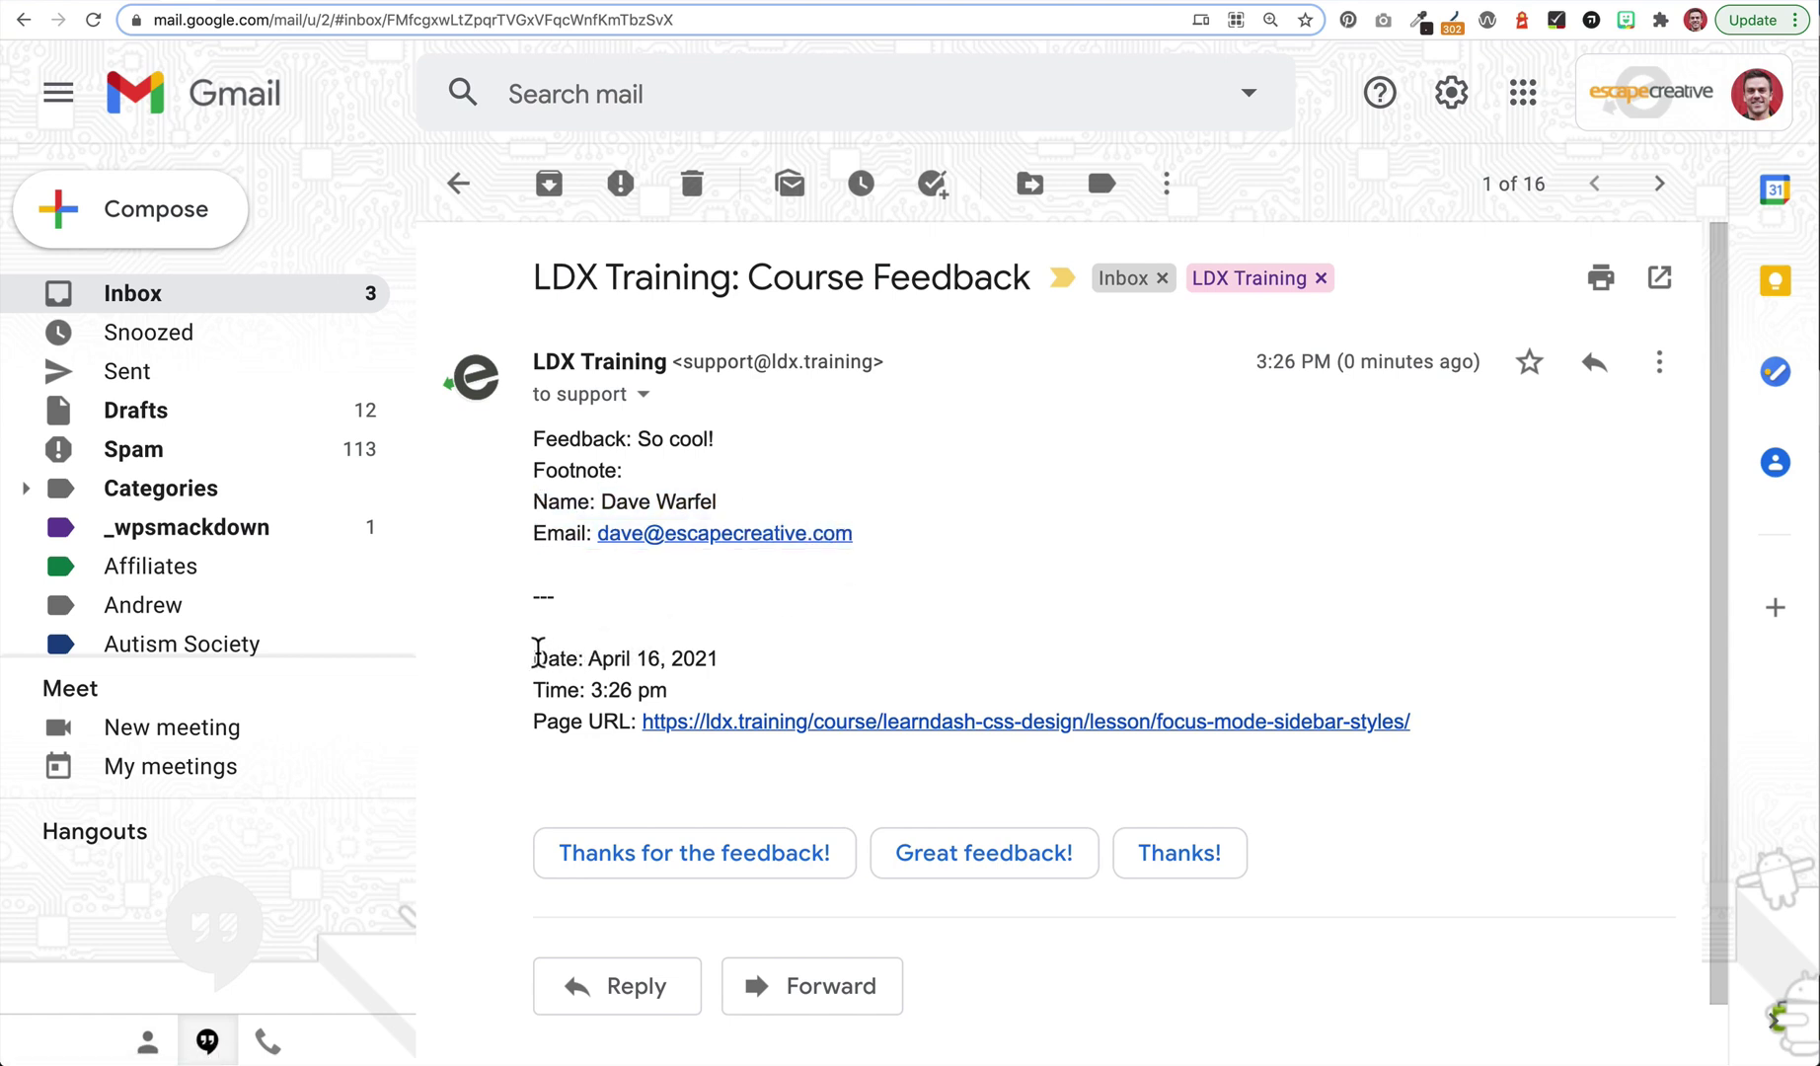
left_click_drag(534, 657, 942, 755)
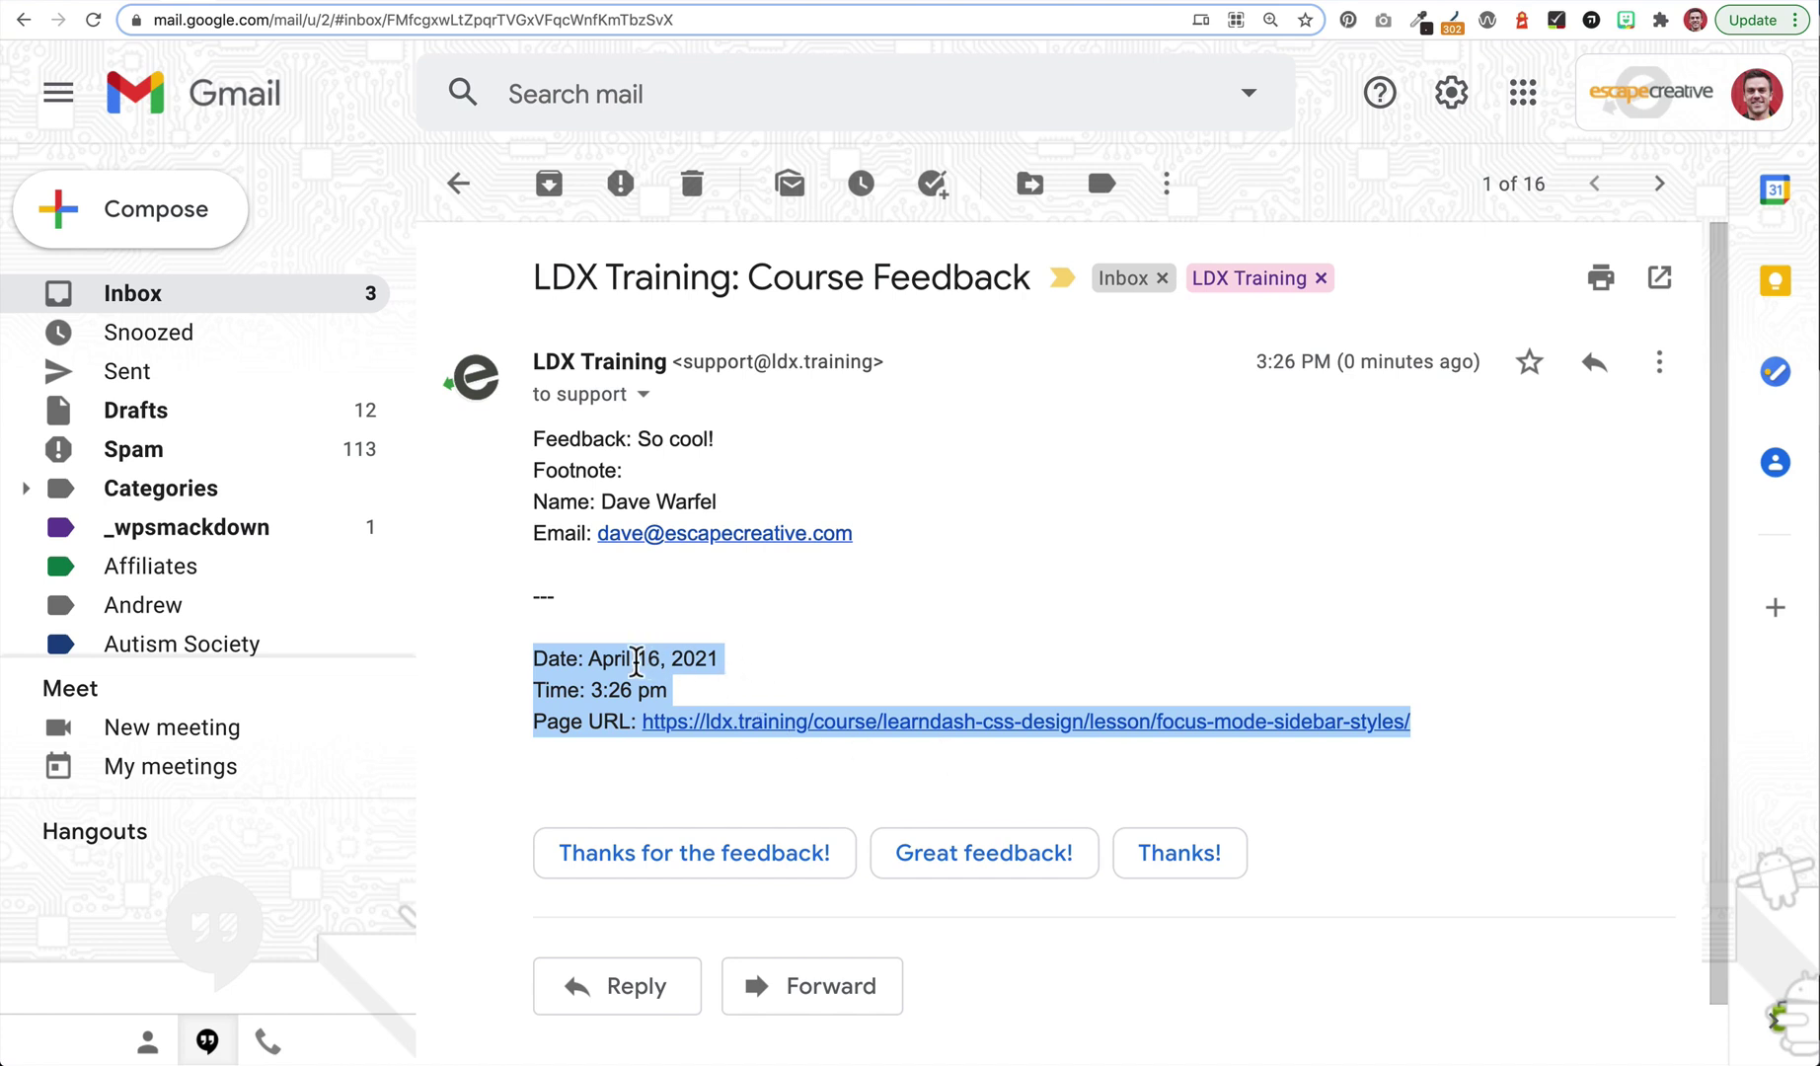
left_click(733, 687)
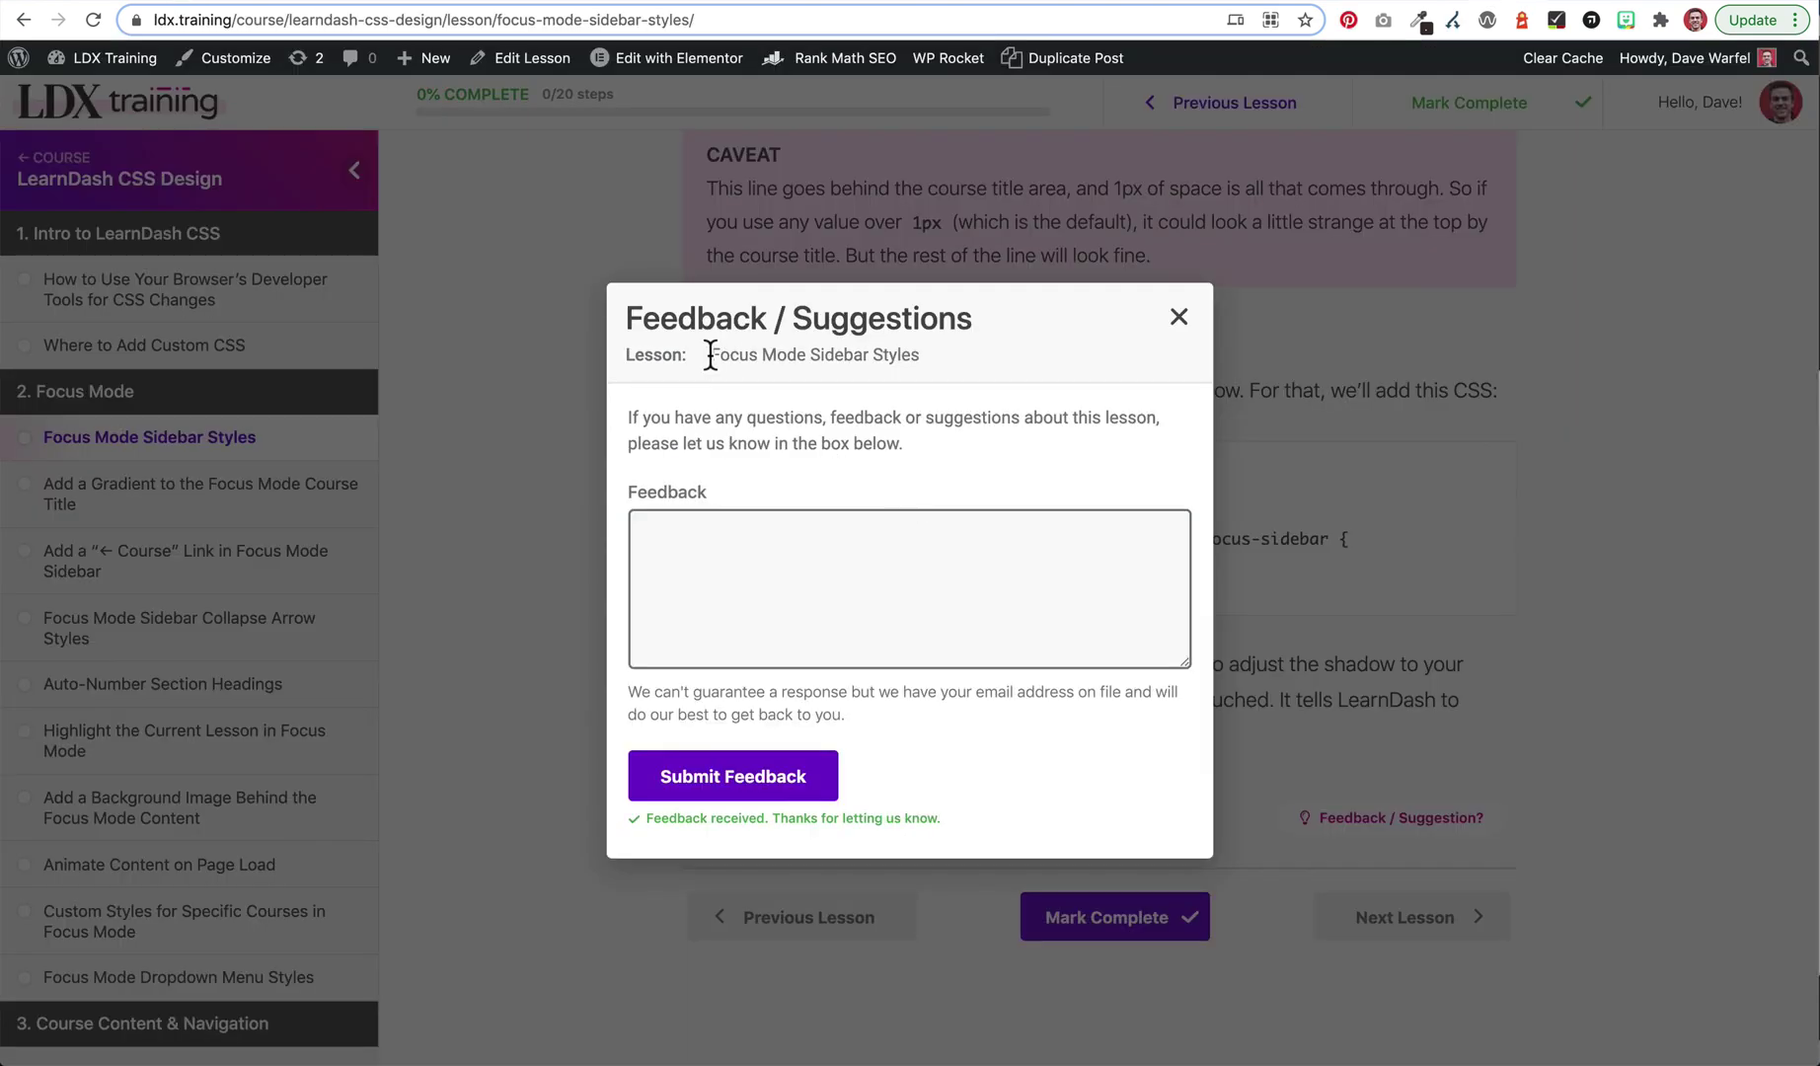
- Check the lesson name shown in the current feedback popup, then close it
left_click_drag(919, 354, 711, 355)
left_click(741, 355)
left_click(1178, 316)
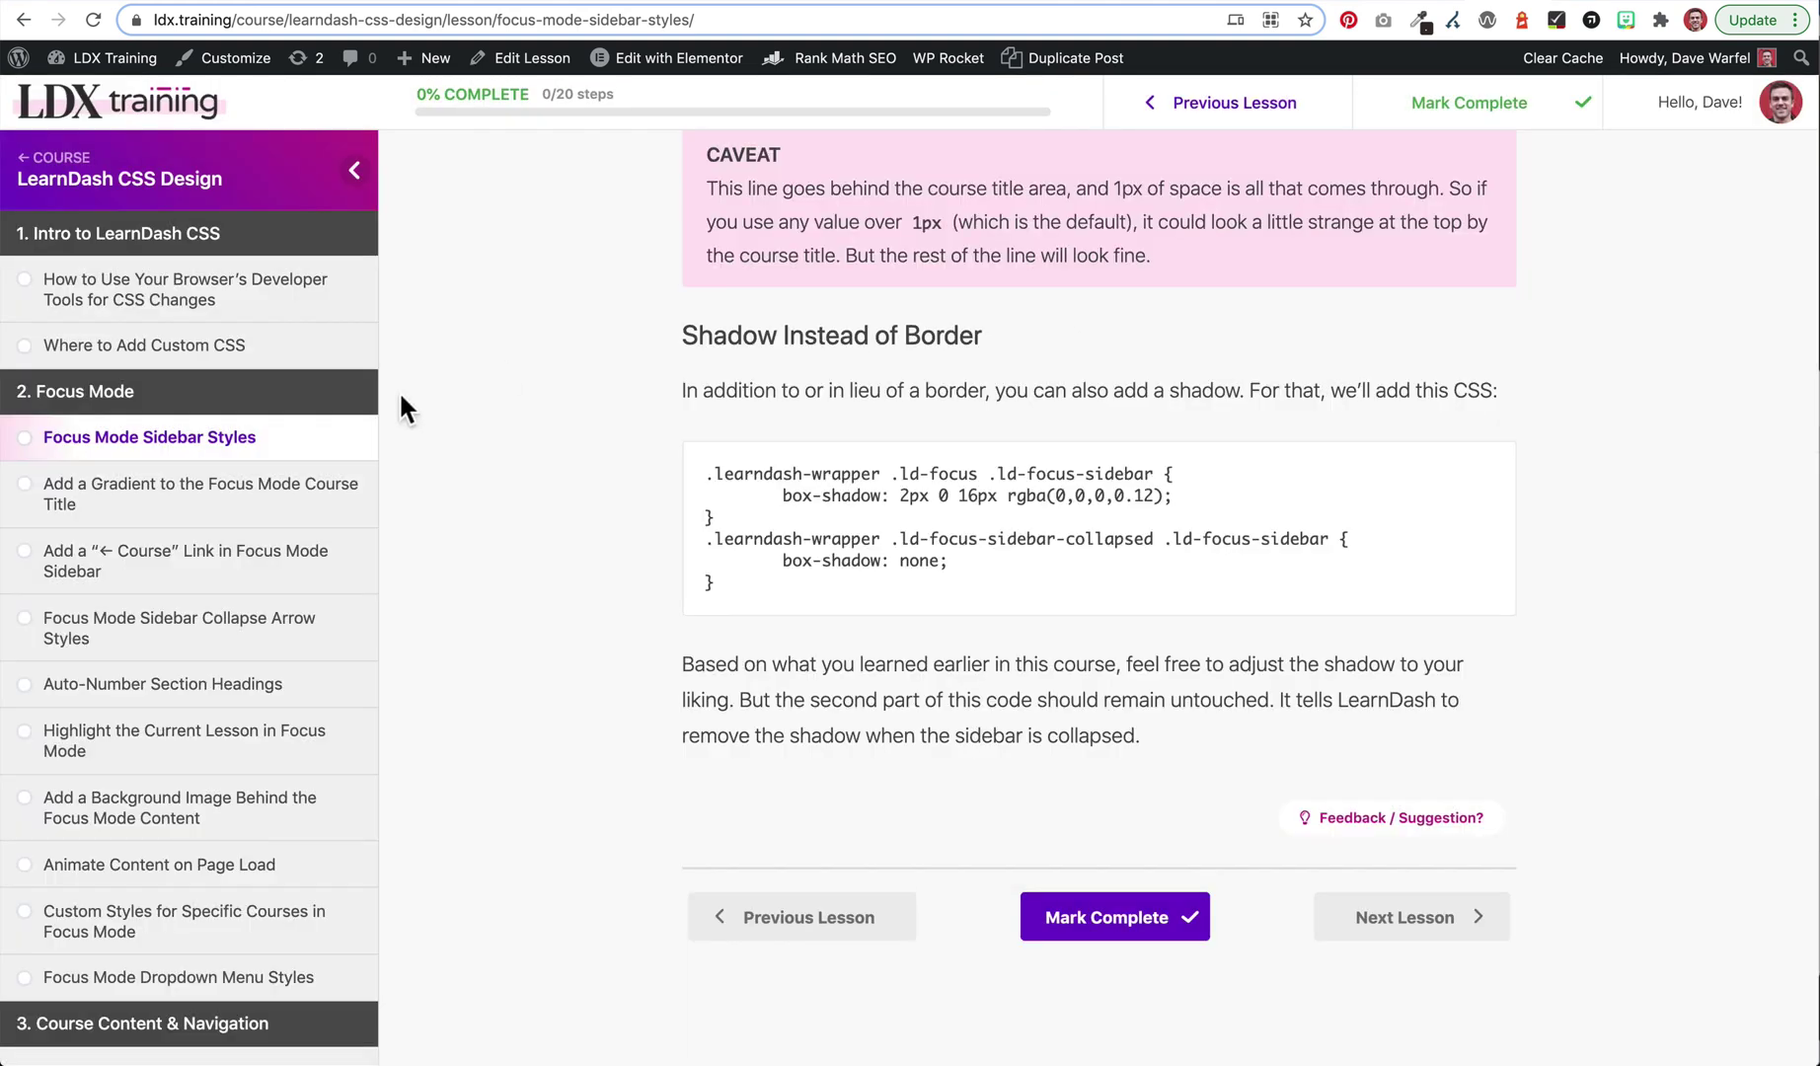
- Open the feedback popup on the Where to Add Custom CSS lesson and confirm it names that lesson
left_click(175, 350)
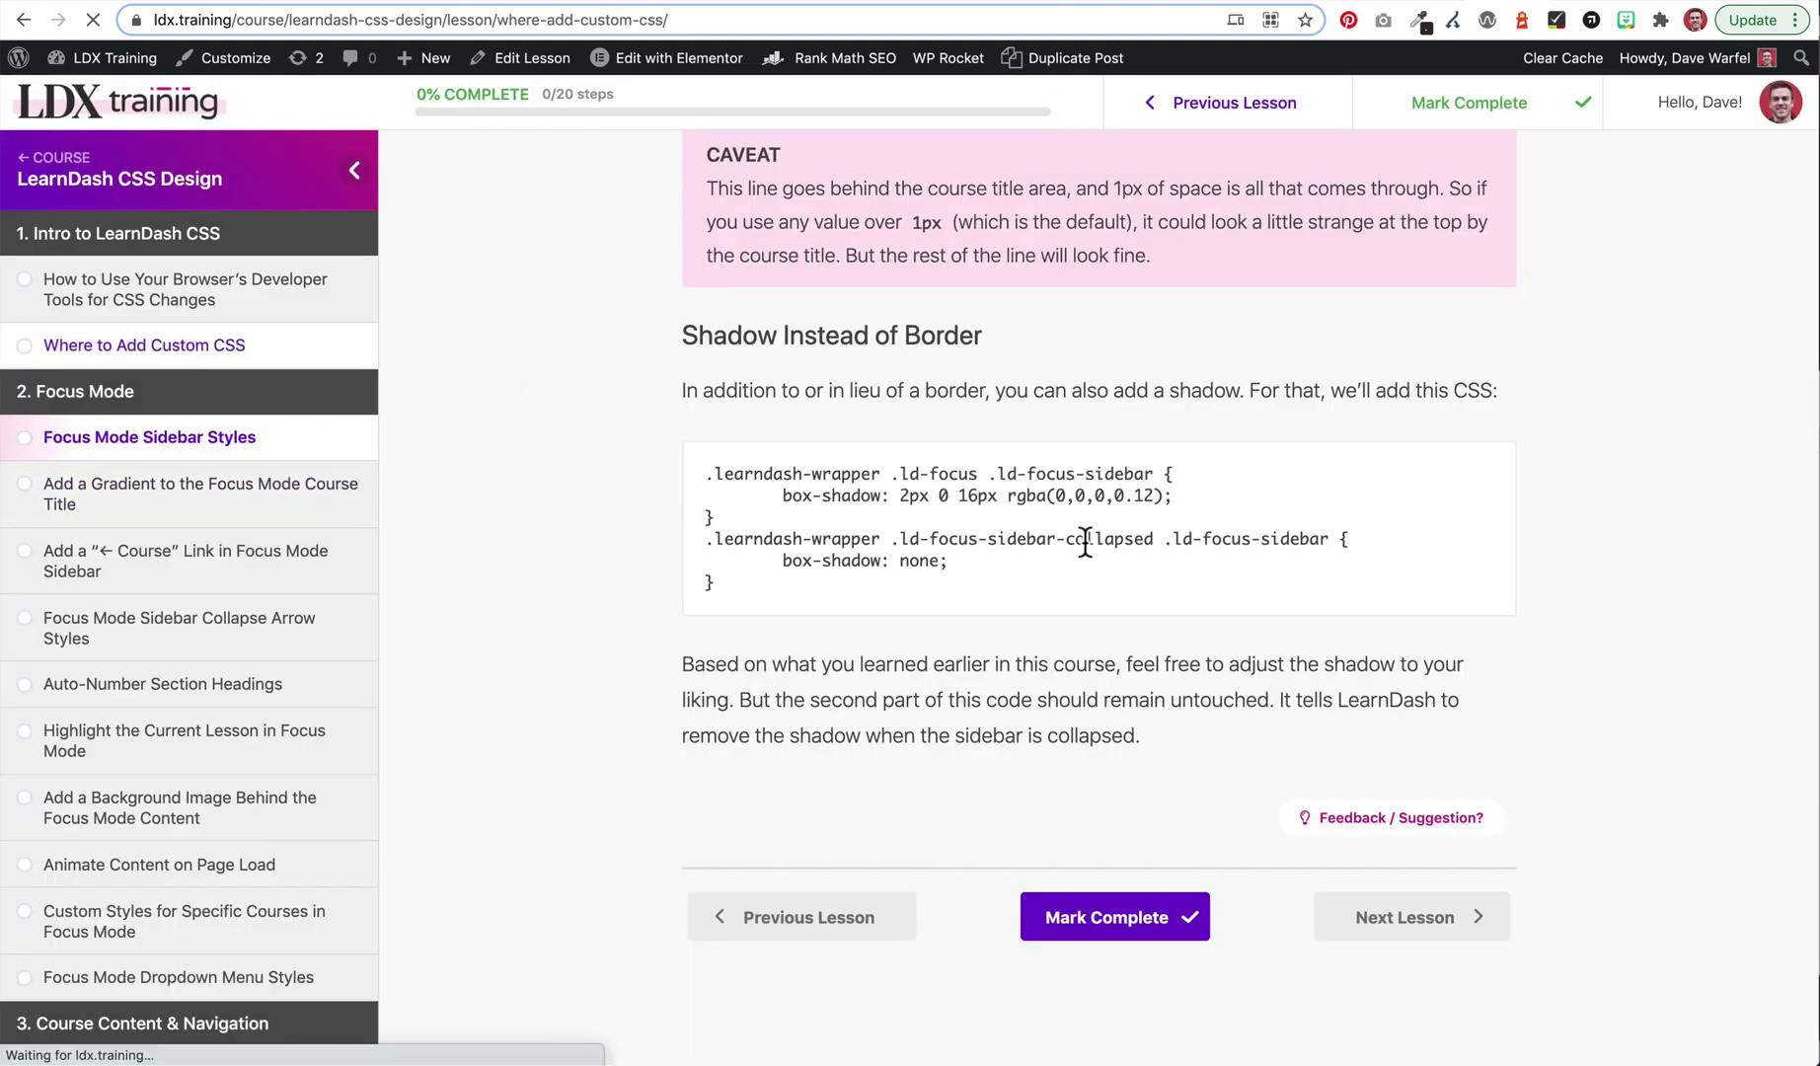
scroll(1485, 520, "down", 15)
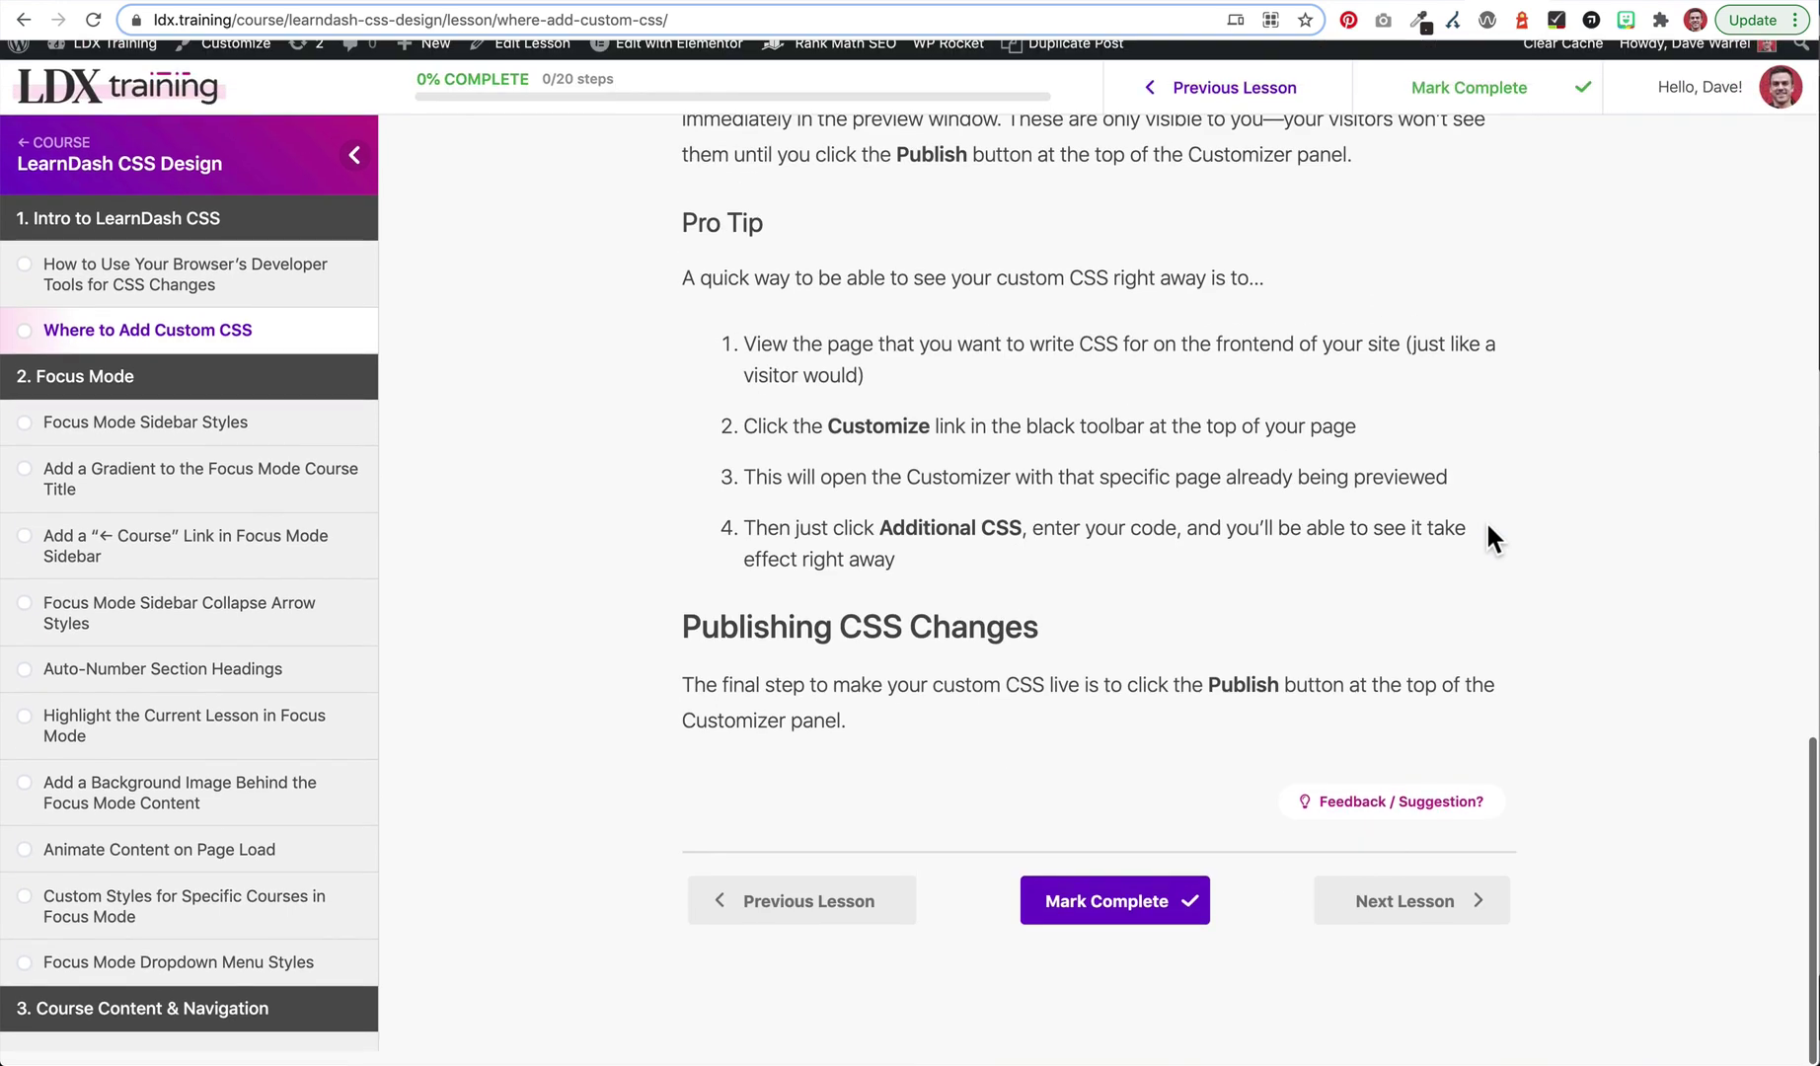
left_click(1303, 819)
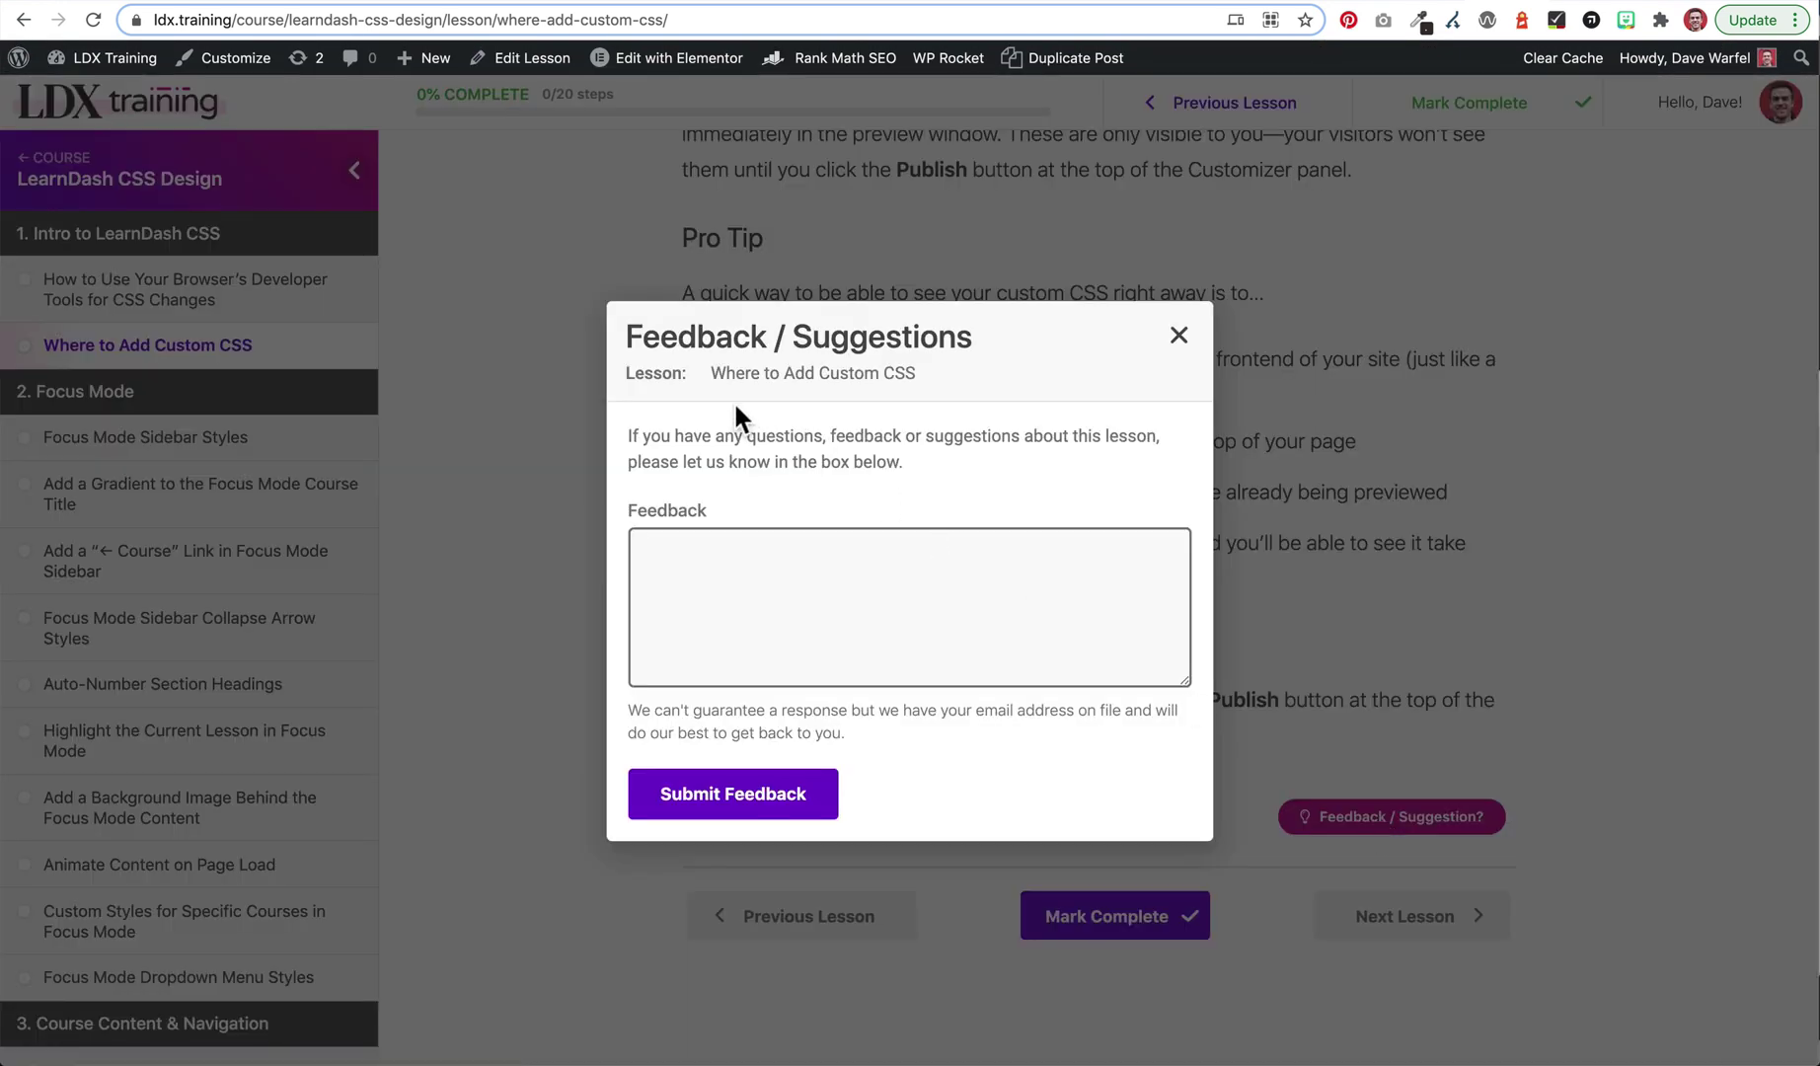
left_click_drag(712, 373, 938, 372)
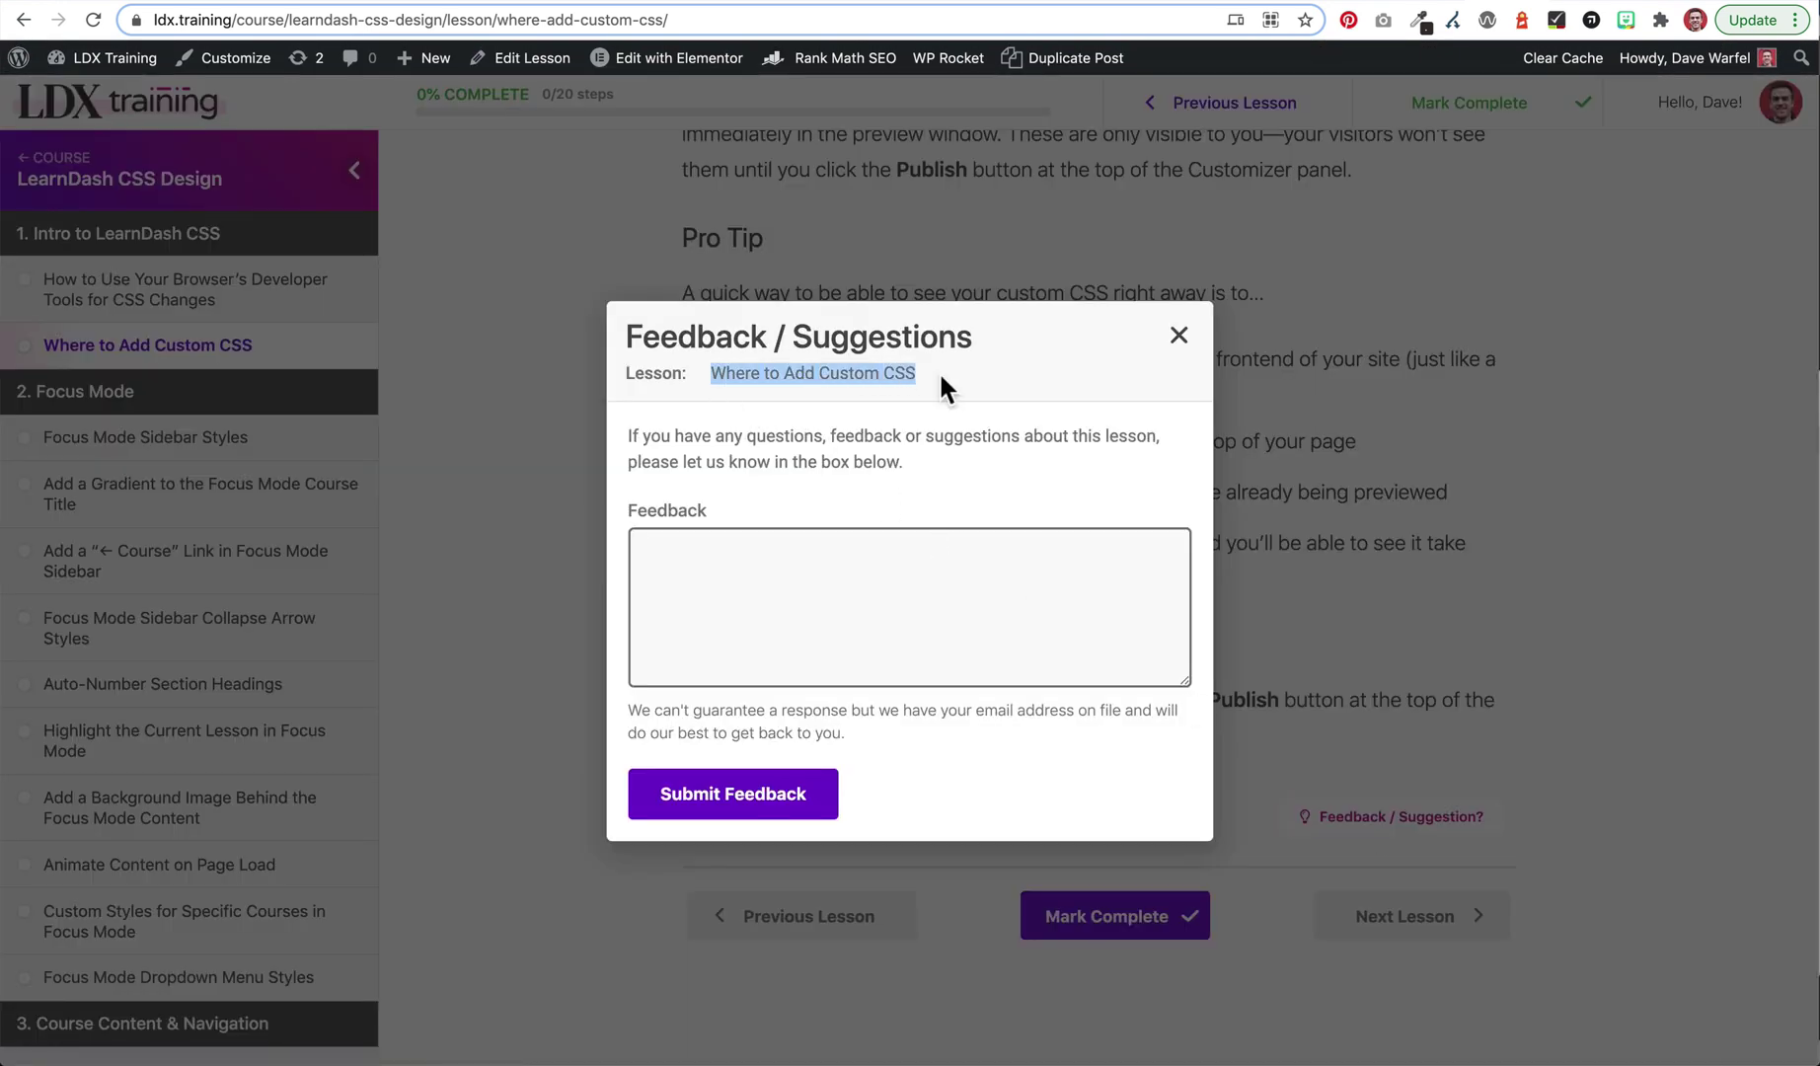
left_click(939, 371)
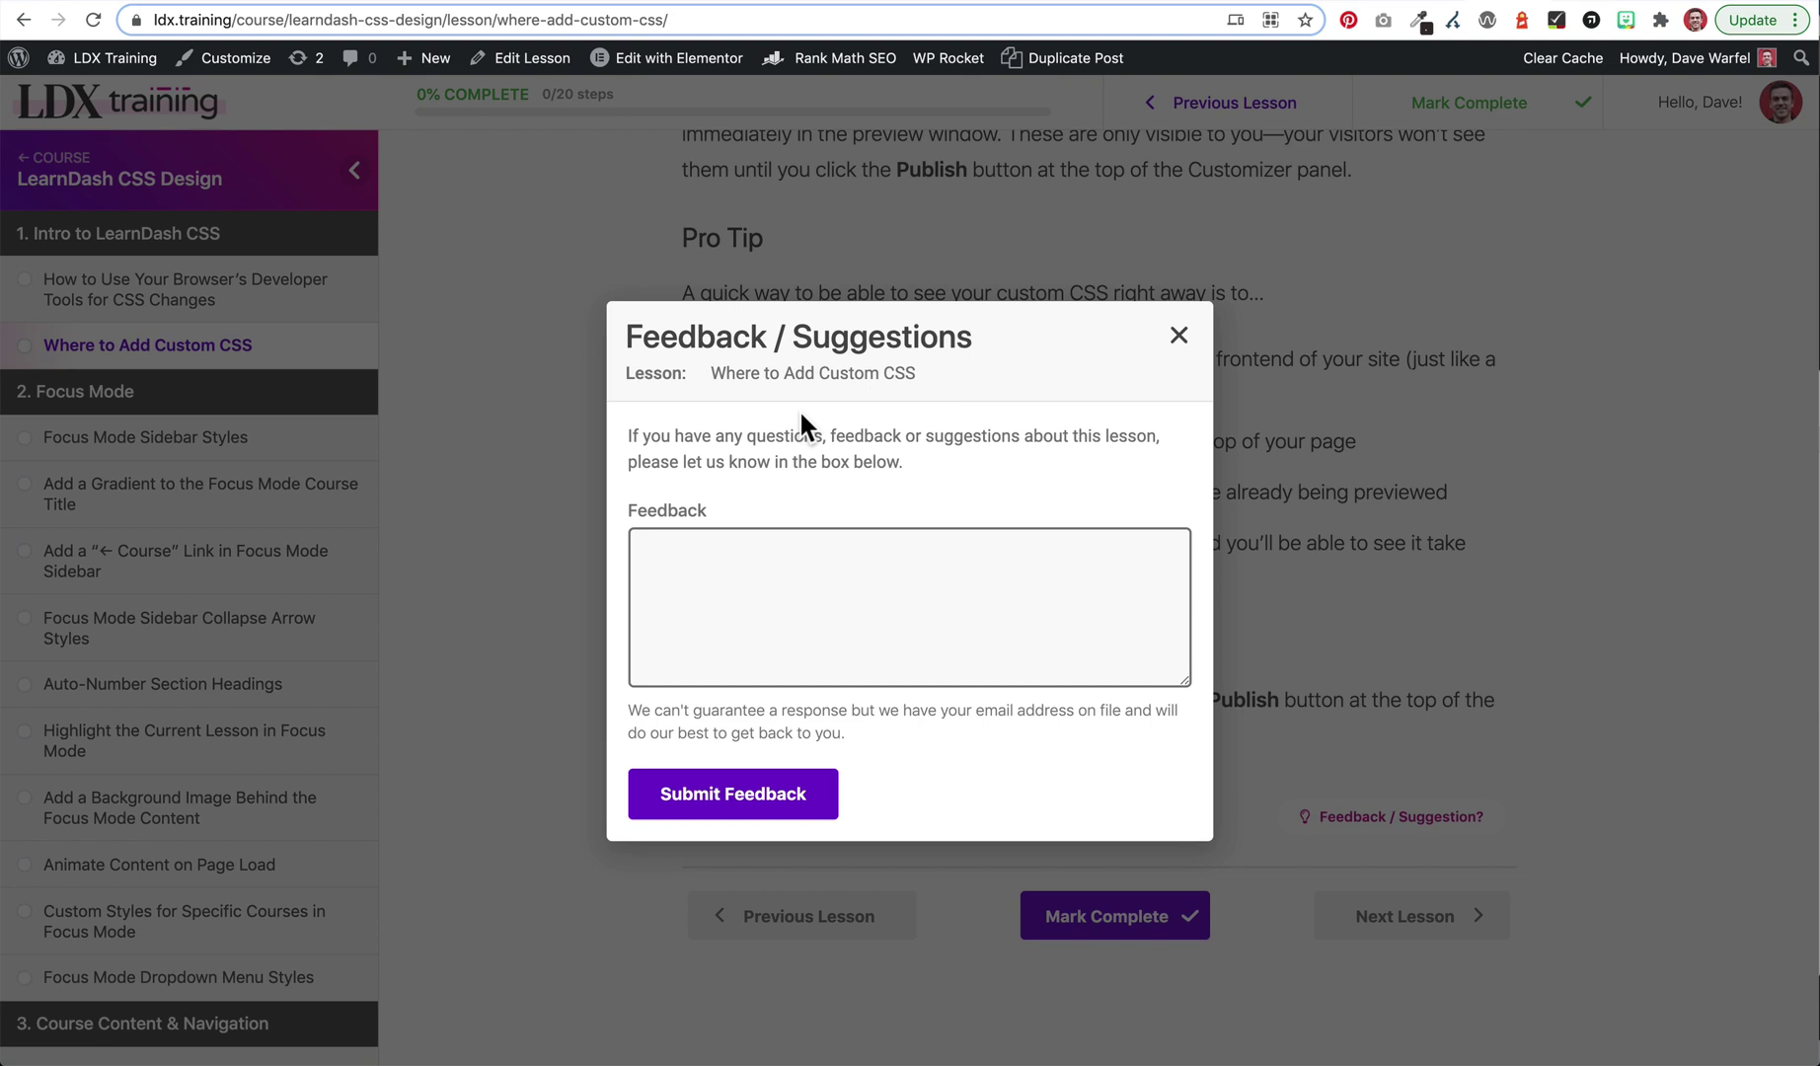